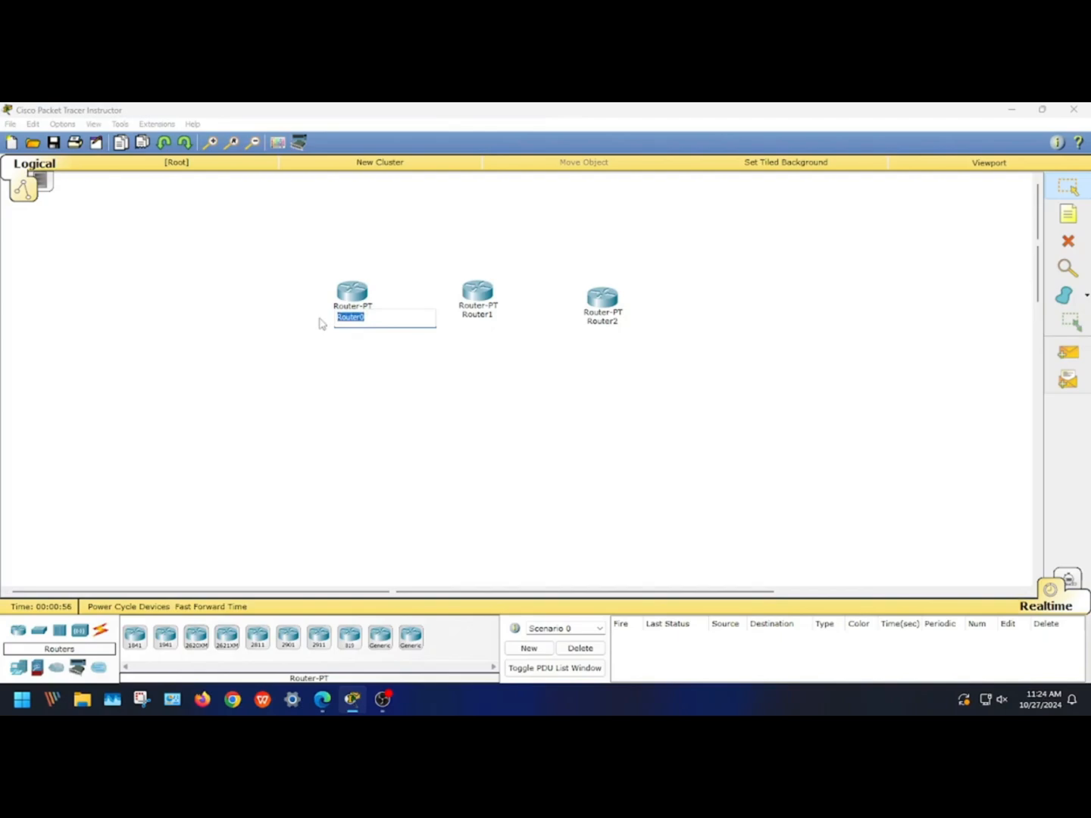
Step: Rename Router0 as NAT1 and Router2 as NAT2
text(NAT1)
click(449, 359)
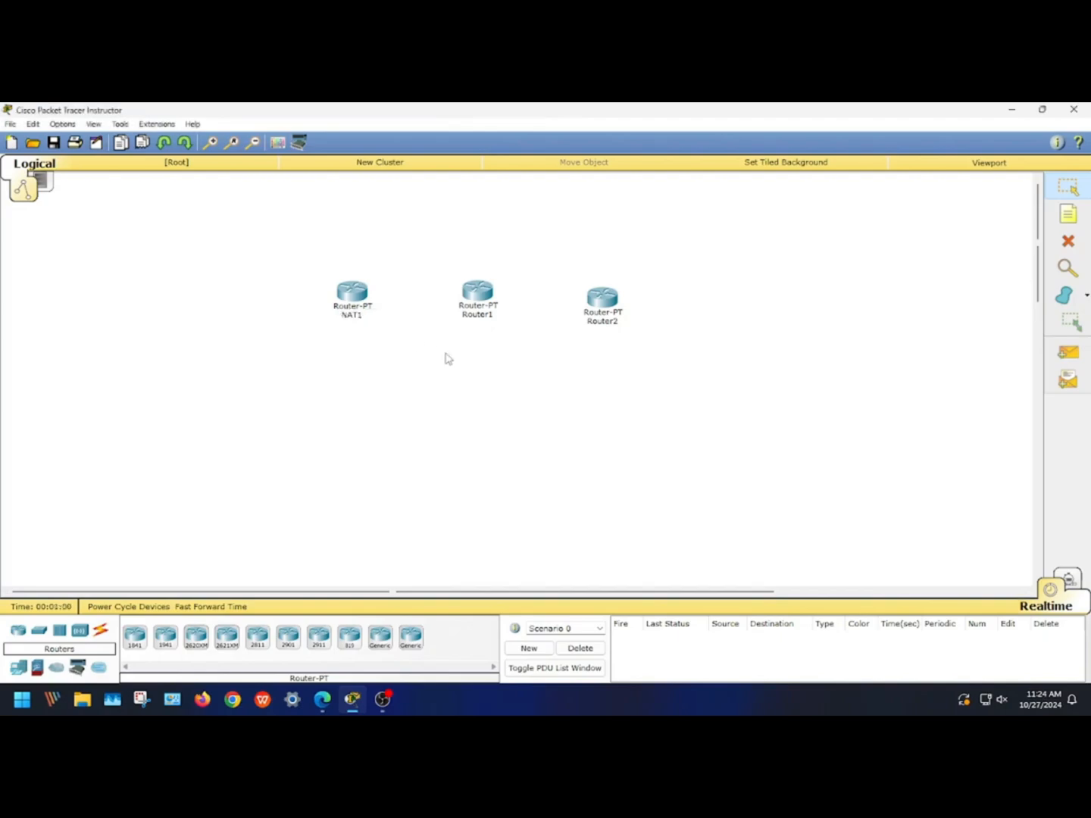
click(610, 324)
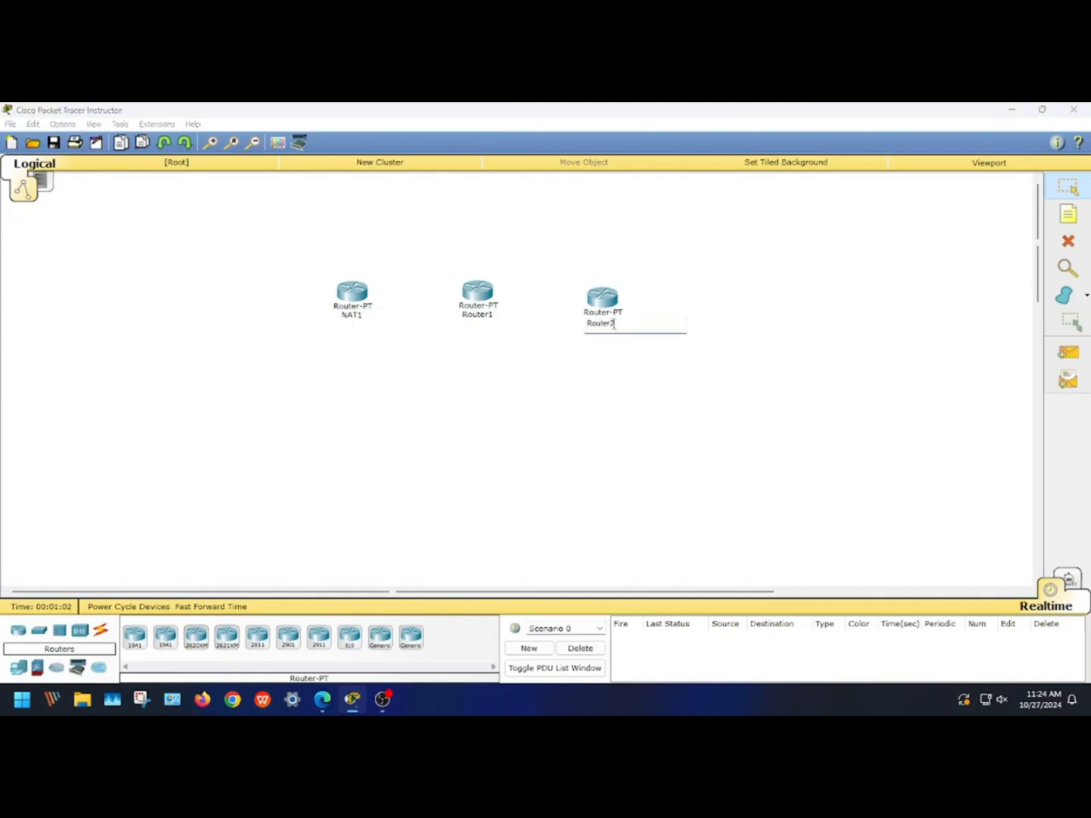
drag(614, 325, 586, 324)
click(618, 324)
text(NAT2)
click(549, 331)
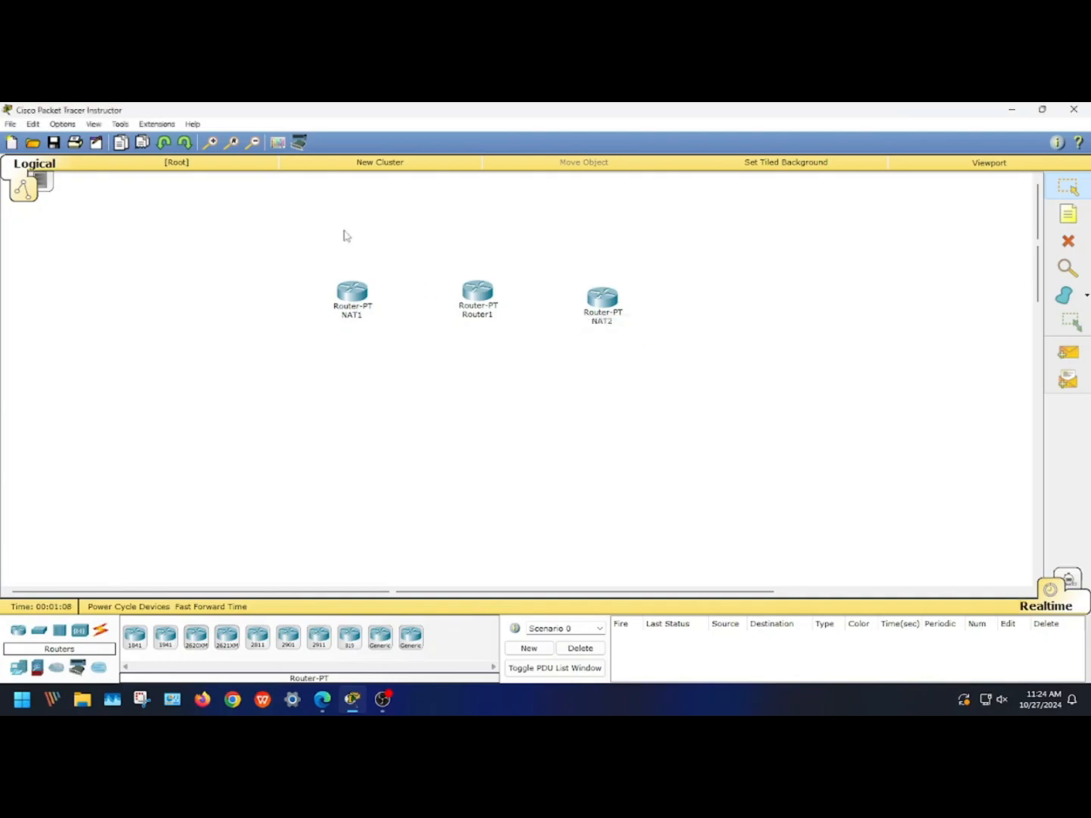
Step: Reposition Router1 and NAT2 so the three routers line up in an evenly spaced row
click(210, 143)
drag(471, 285, 463, 290)
drag(607, 286, 584, 279)
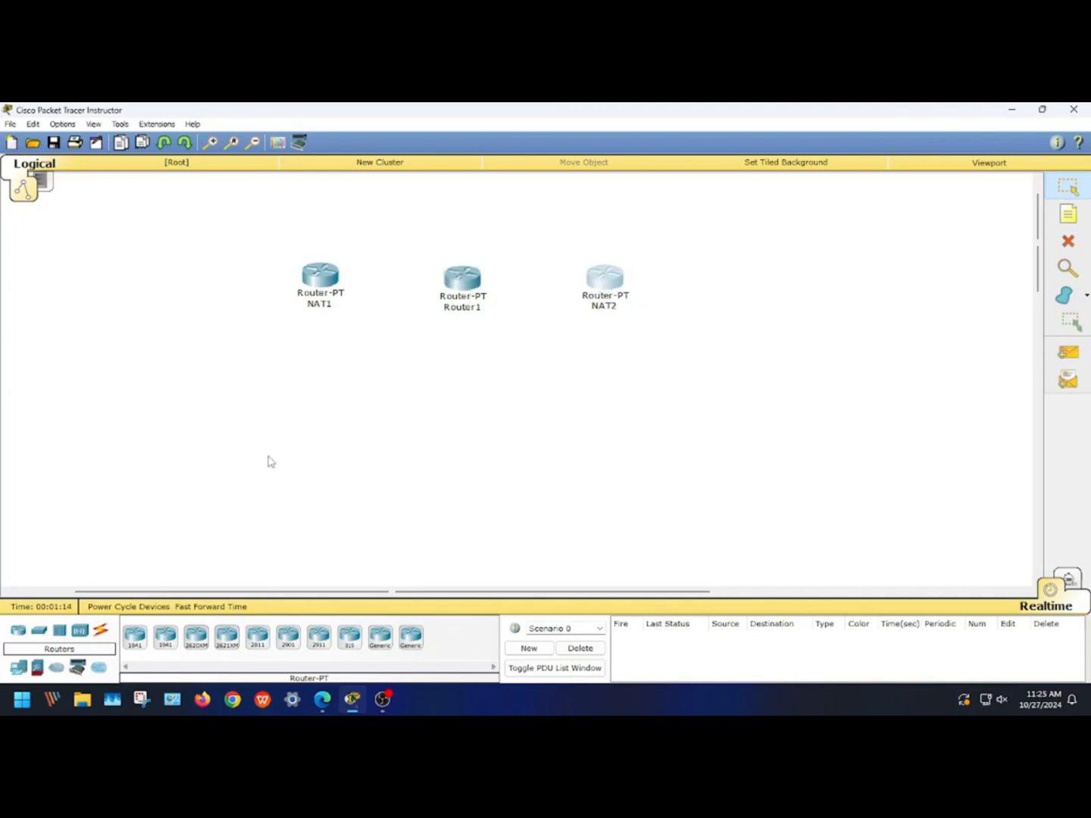
Step: Add two generic Switch-PT switches, one below router NAT1 and one below router NAT2
click(41, 632)
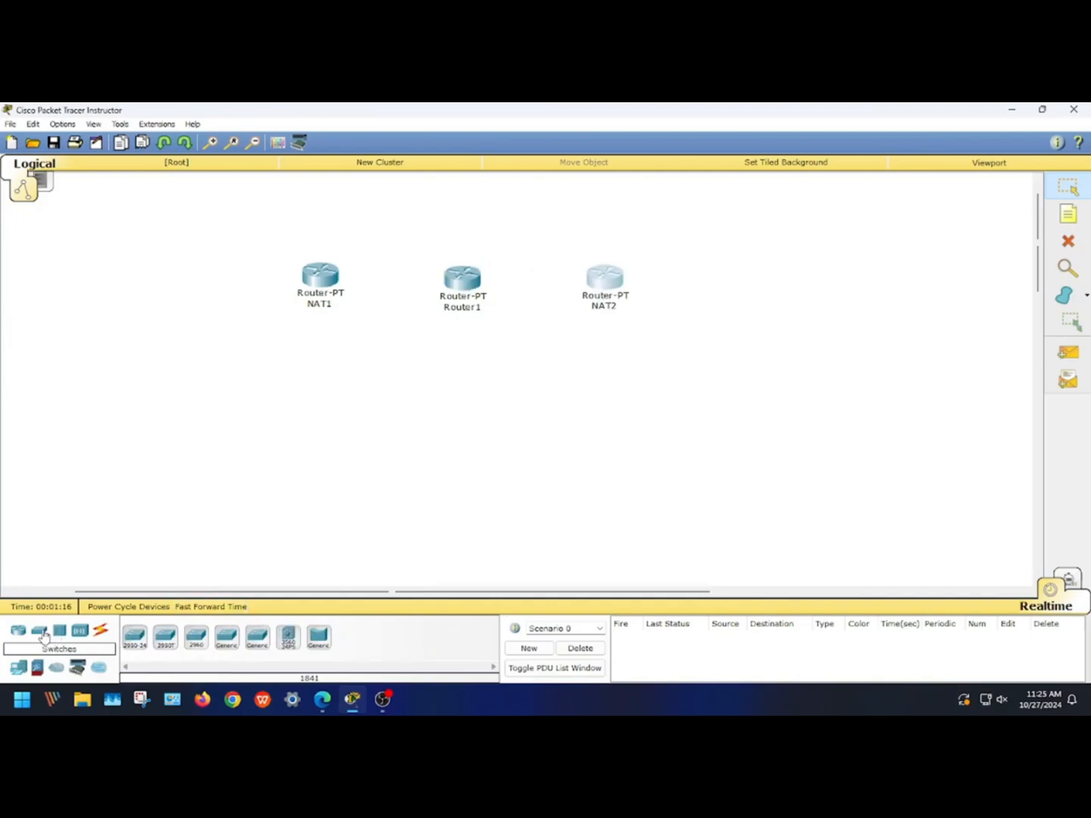
click(226, 638)
click(273, 411)
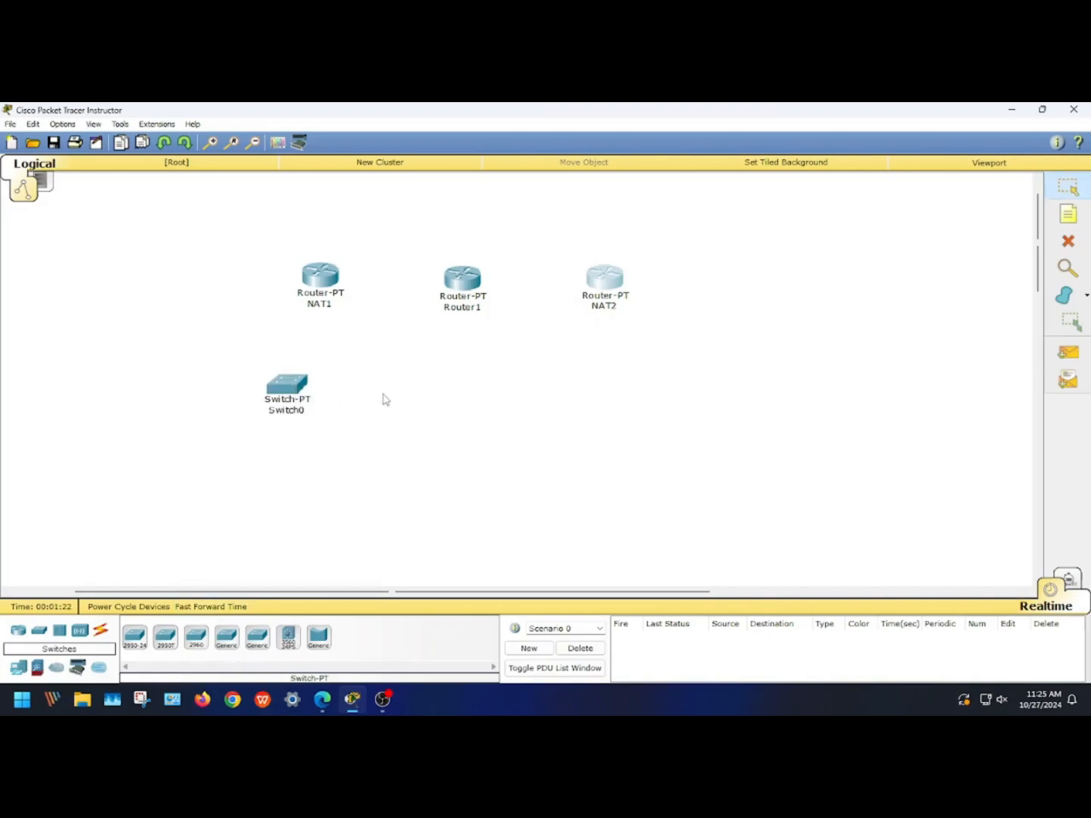
drag(292, 391, 291, 386)
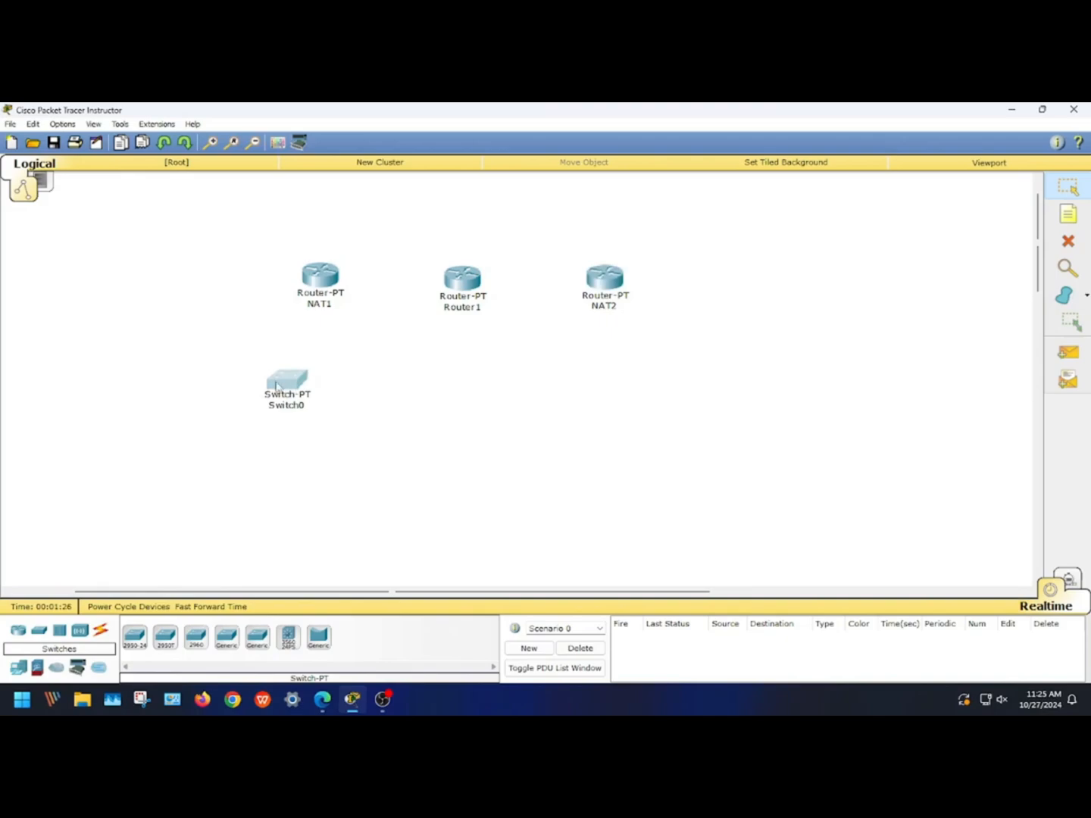
mouse_move(288, 390)
mouse_down()
mouse_move(368, 390)
mouse_move(290, 391)
mouse_up()
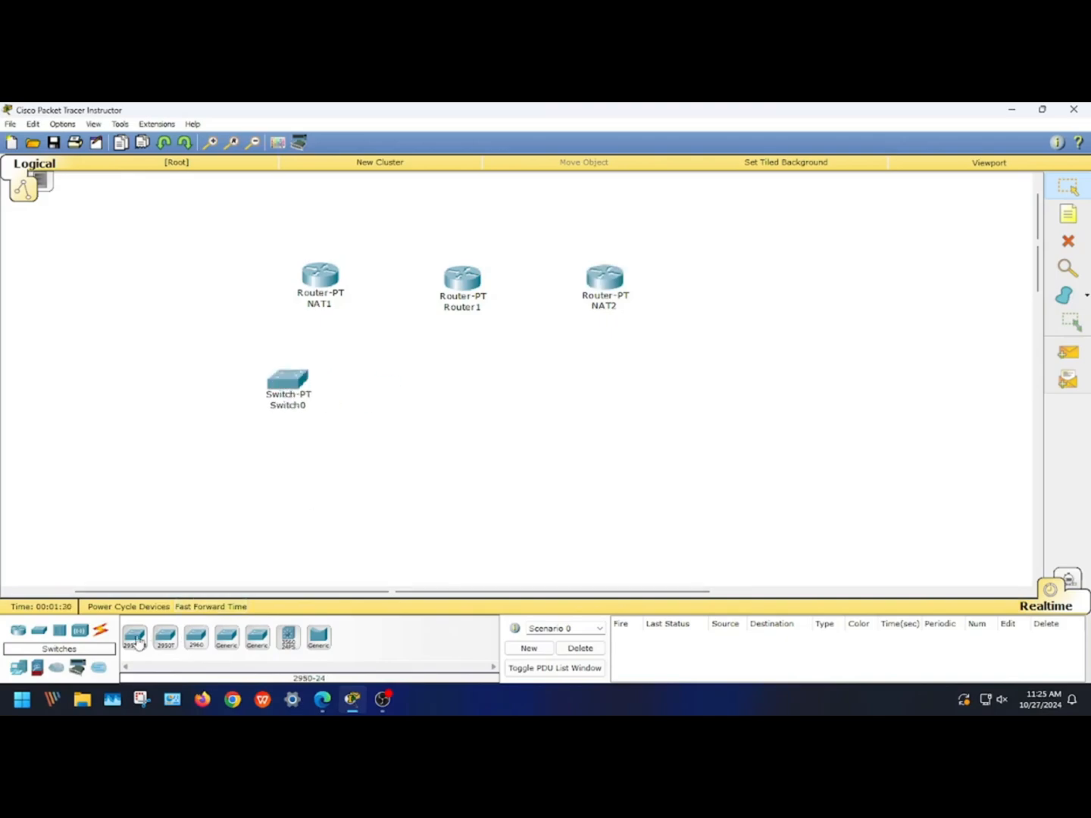
click(466, 379)
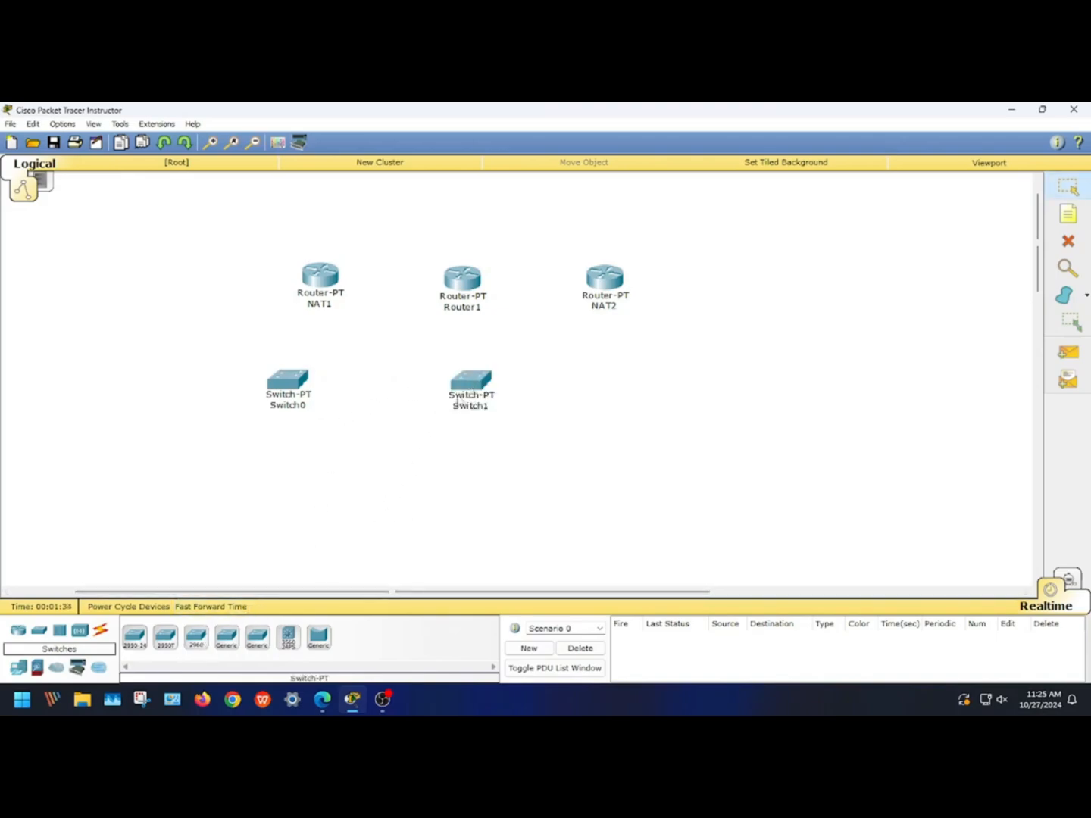
drag(458, 402, 634, 396)
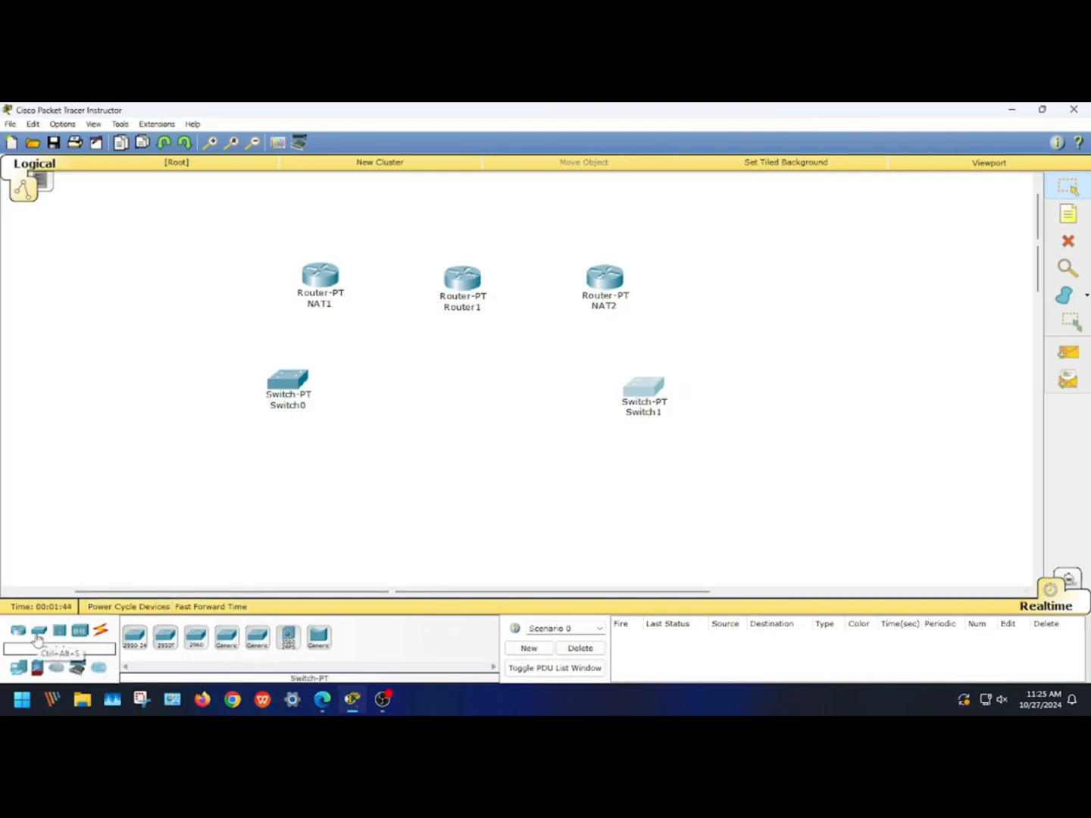
Step: Add a generic server to the left of Switch0 and two generic PCs below that switch
click(21, 670)
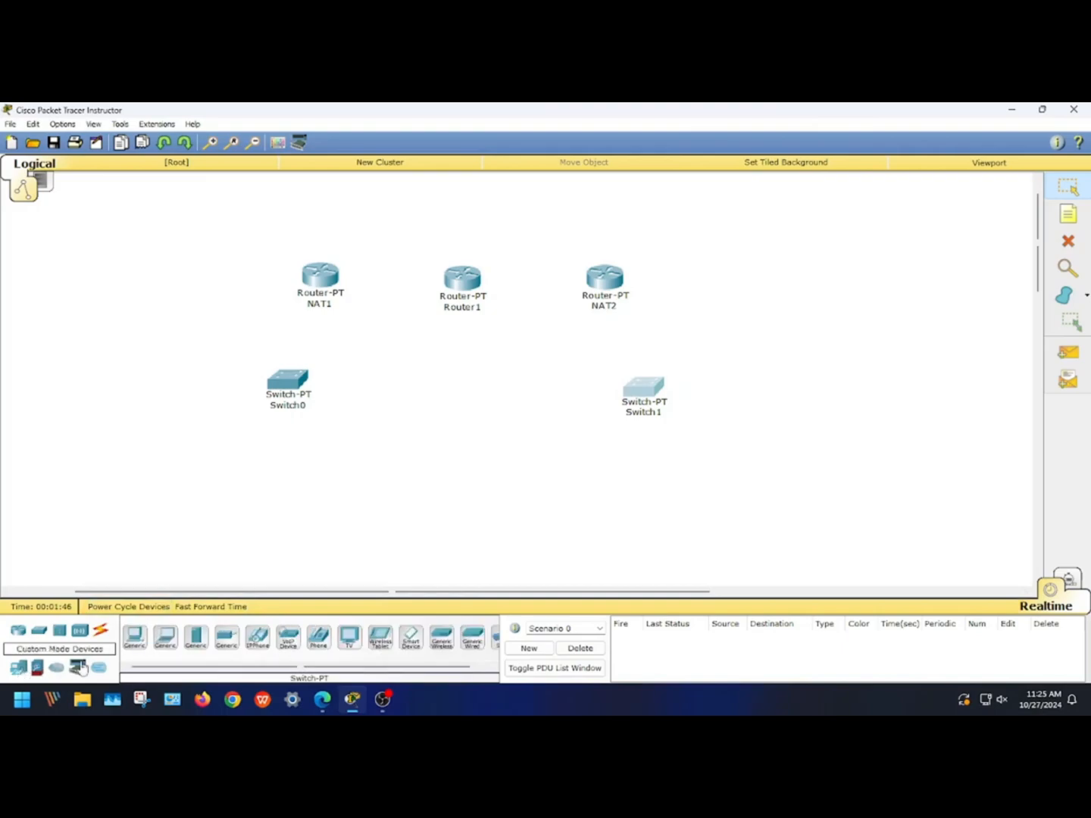
drag(195, 653, 190, 391)
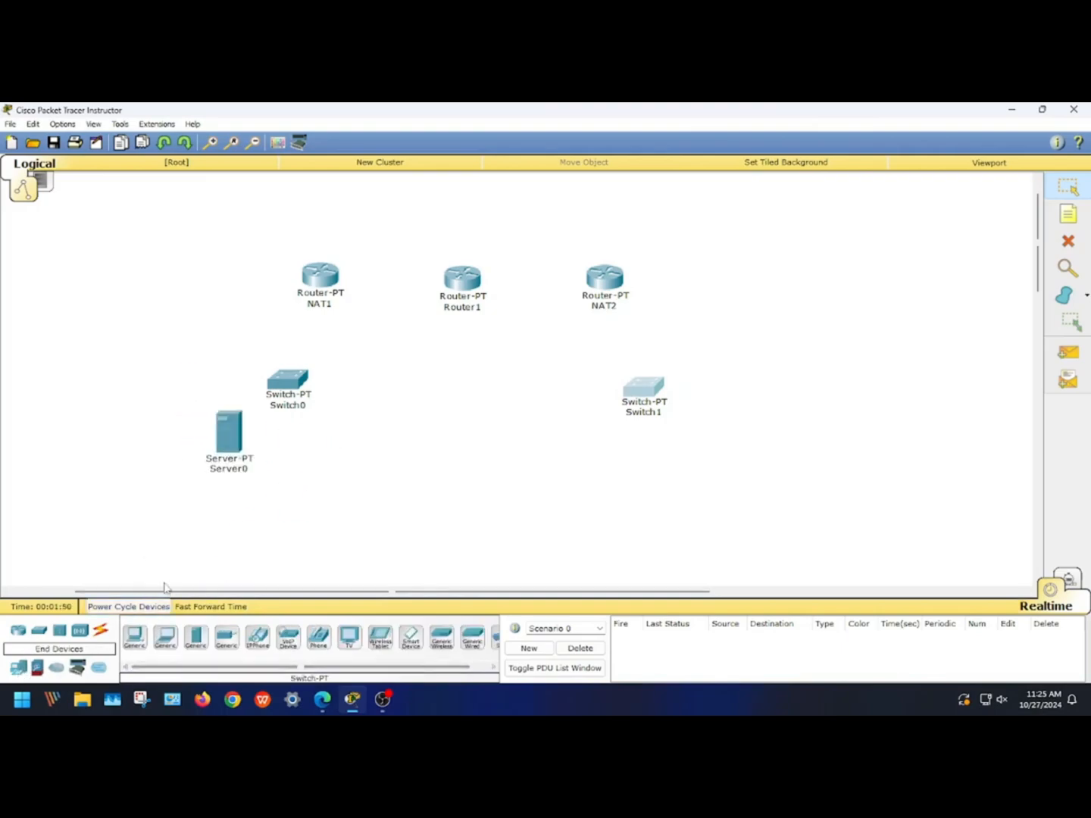
drag(220, 443, 197, 385)
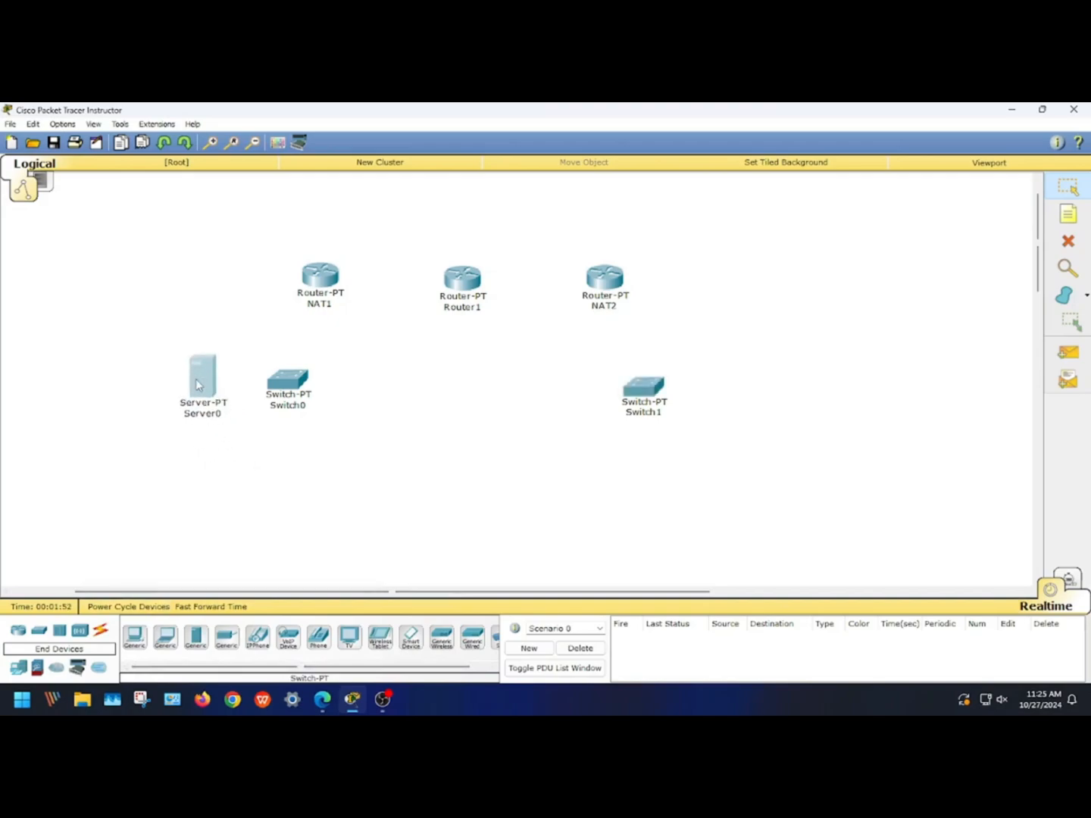
click(133, 638)
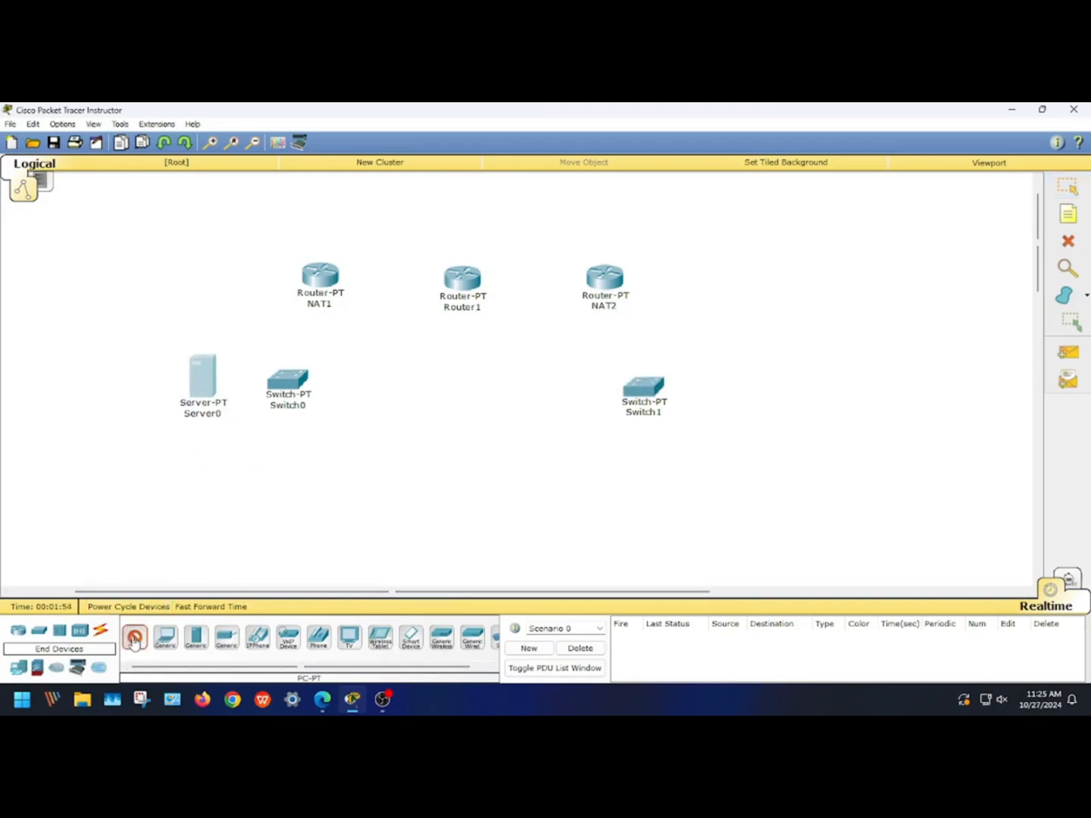
click(219, 491)
click(135, 638)
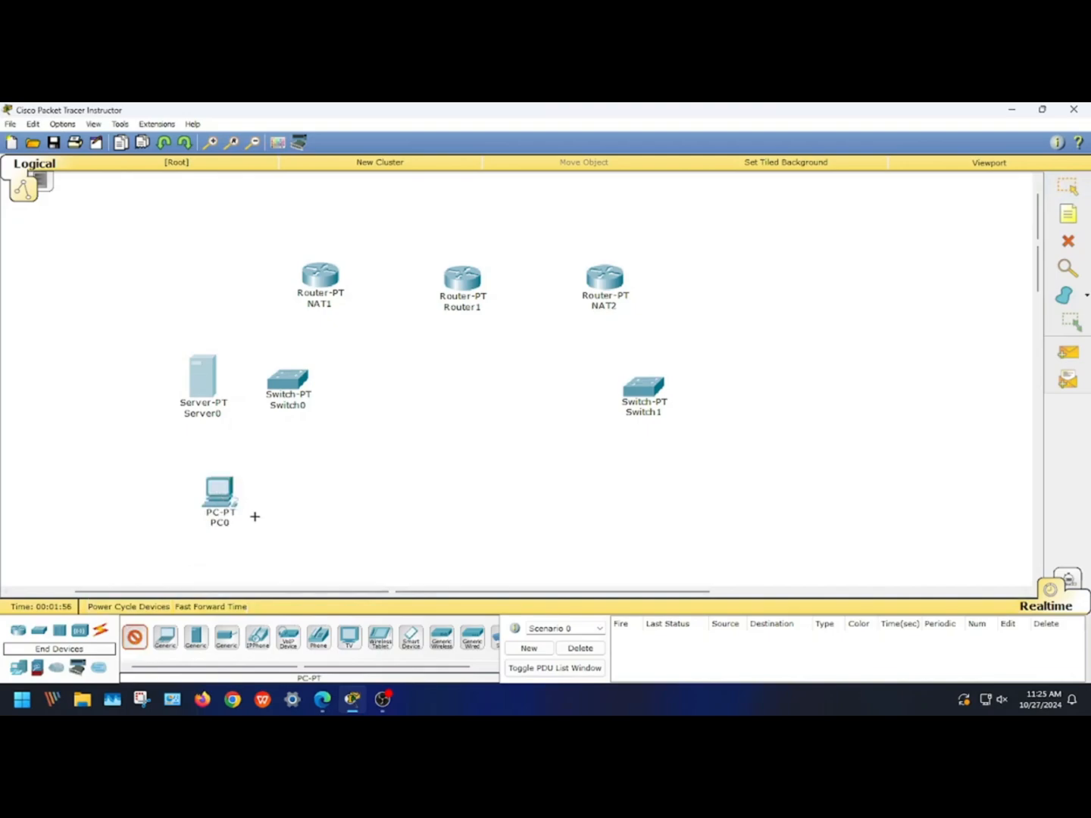
click(316, 490)
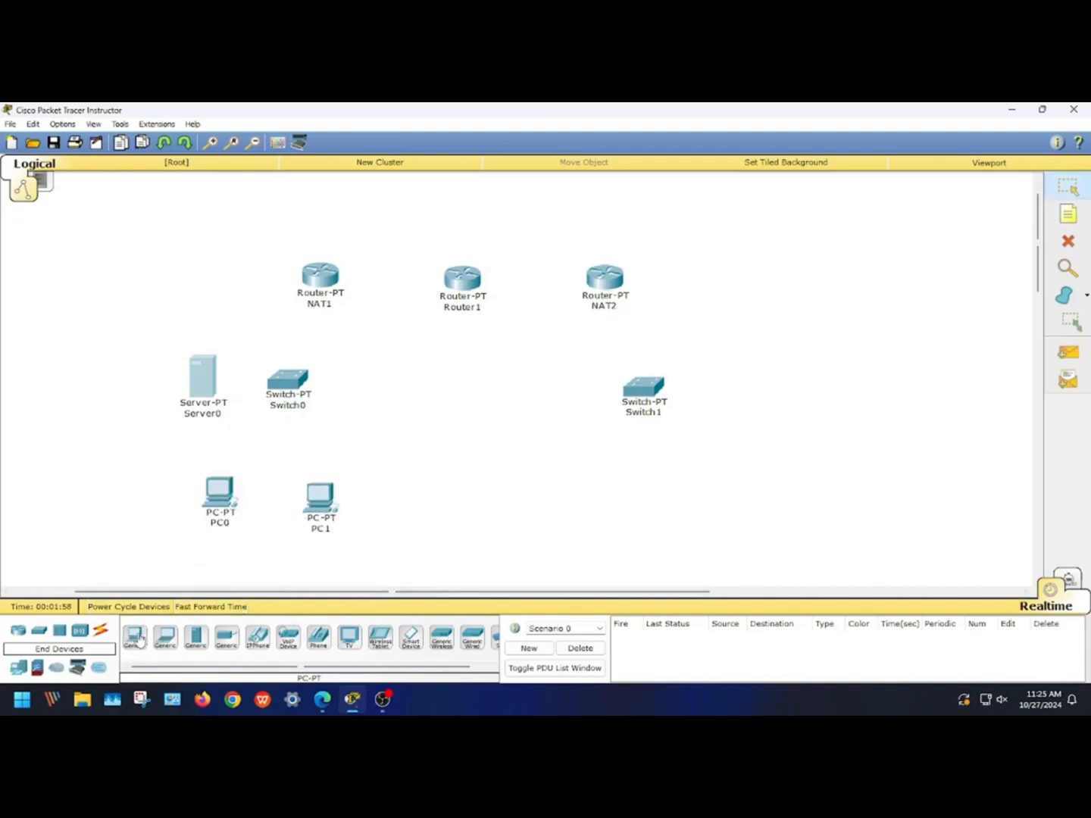
Step: Add two generic servers, one below Switch1 and one to its right, and shift Switch1 slightly upward
click(195, 637)
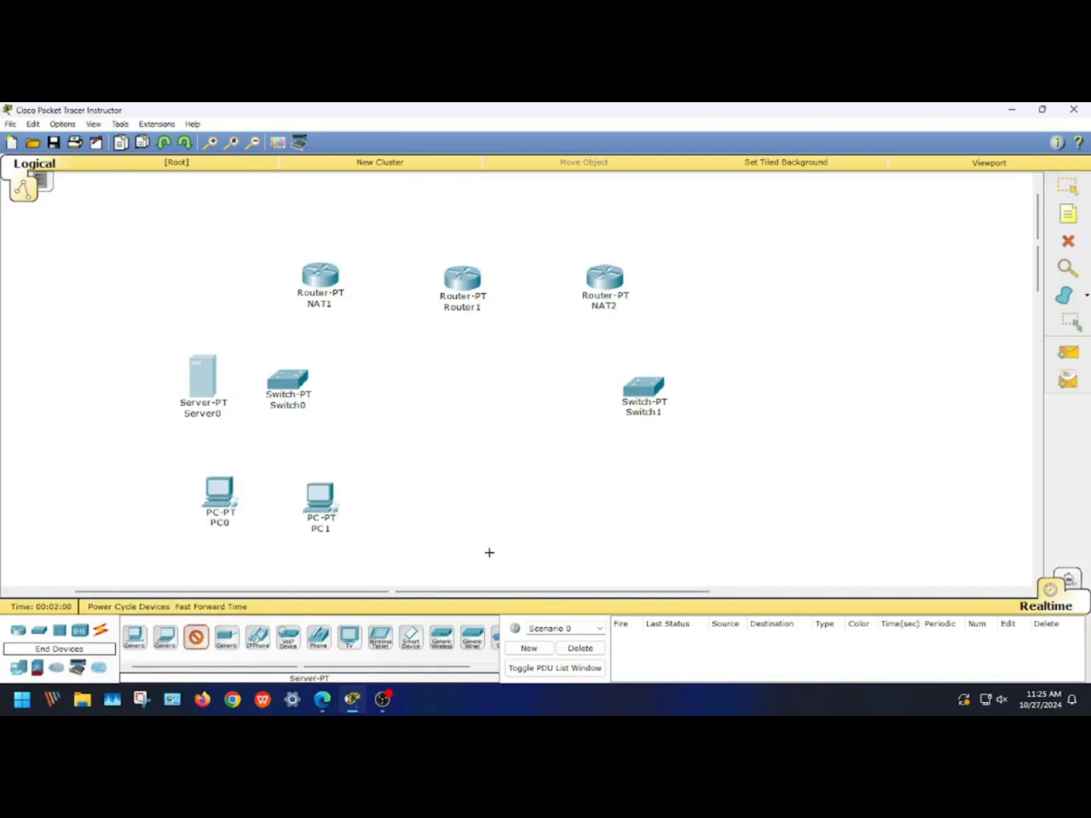
click(647, 489)
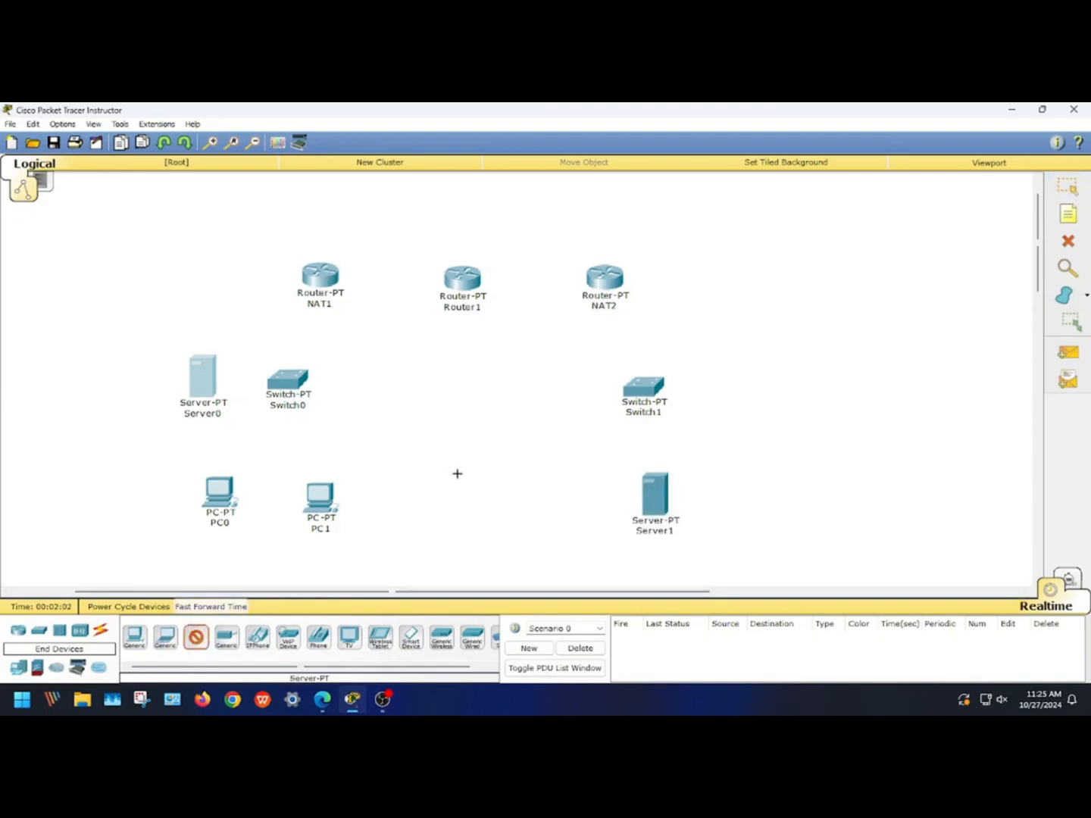
click(755, 383)
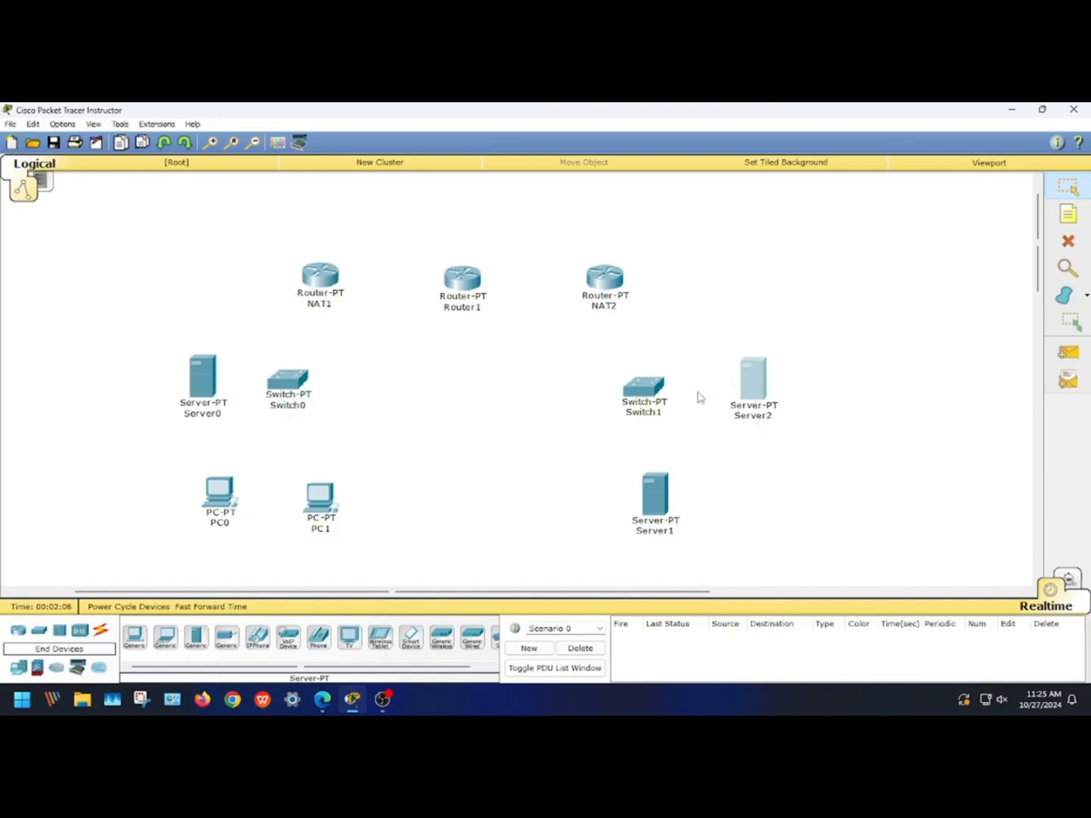
drag(650, 394, 650, 384)
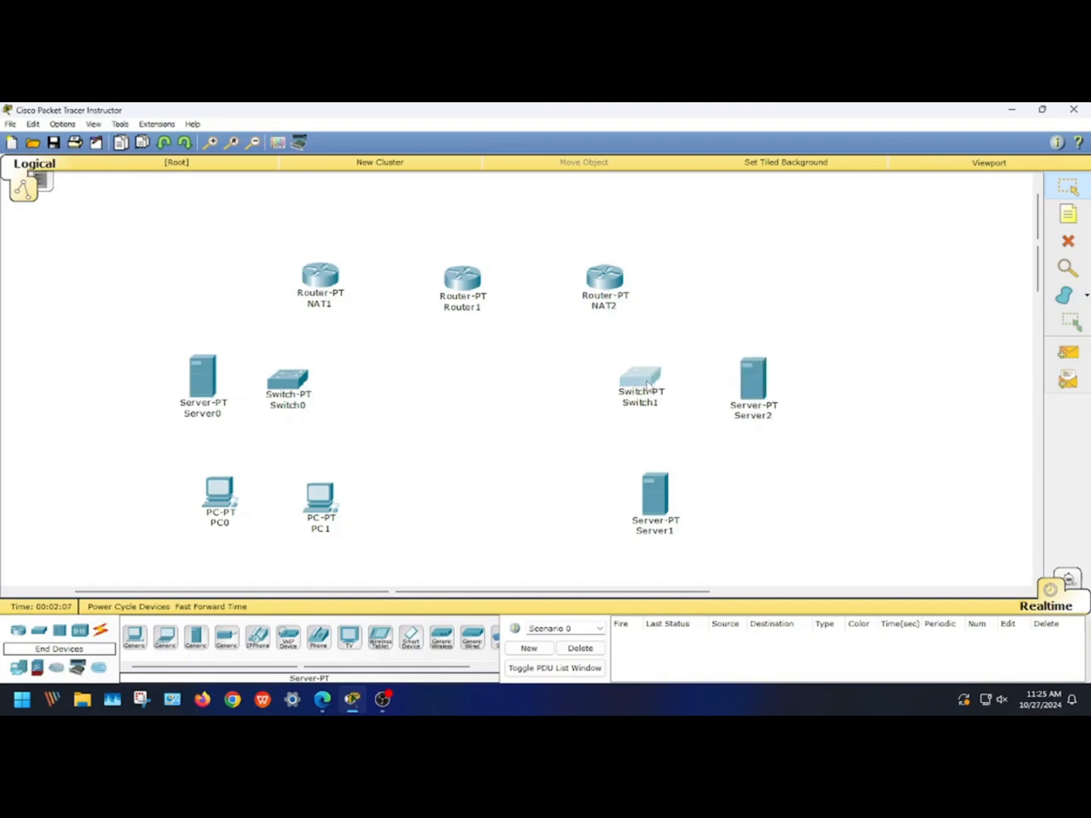
Step: Rename the server to the right of Switch1 as DNS
click(754, 421)
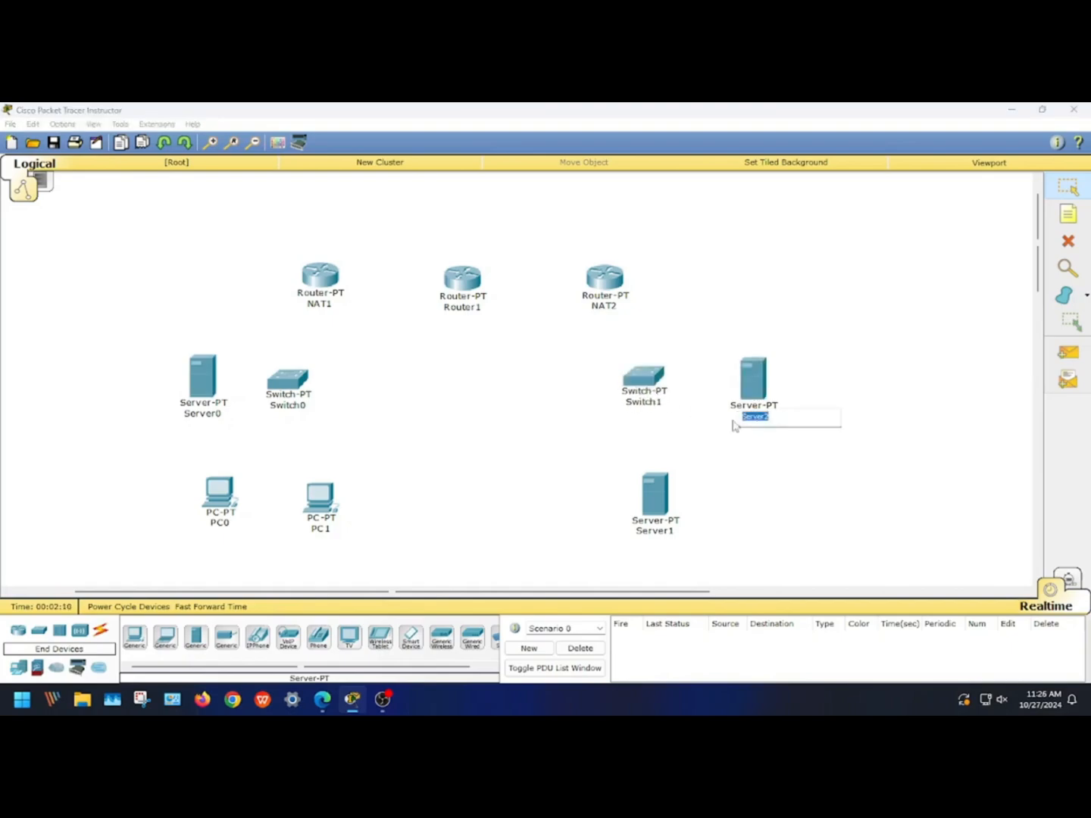
text(DNS)
key(Return)
click(682, 422)
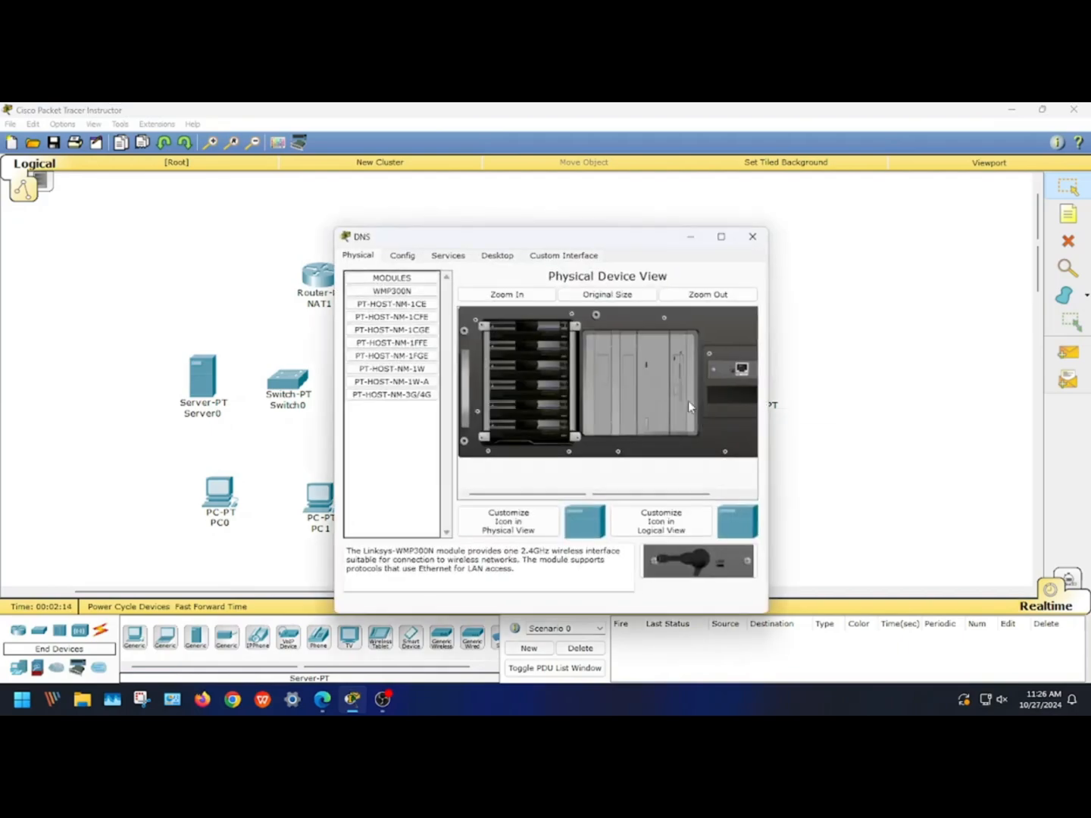
click(751, 239)
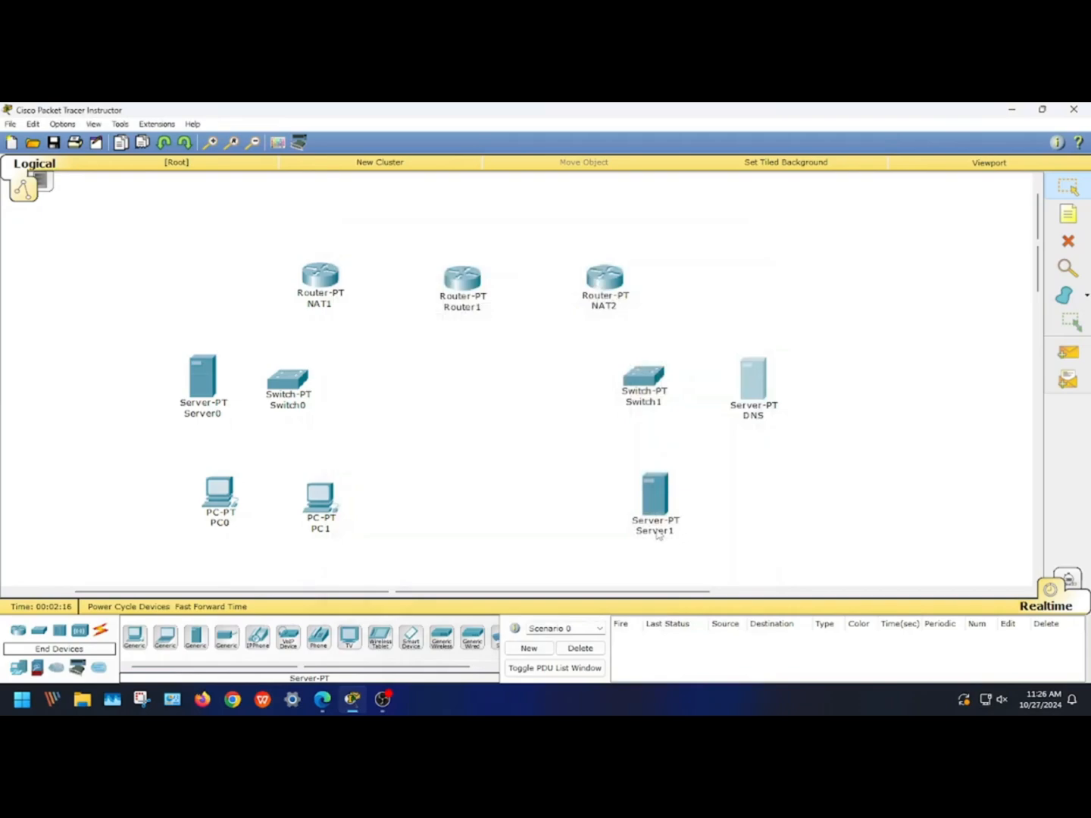
Step: Rename the server below Switch1 as HTTP and the server beside Switch0 as DHCP
click(657, 532)
text(HTTP)
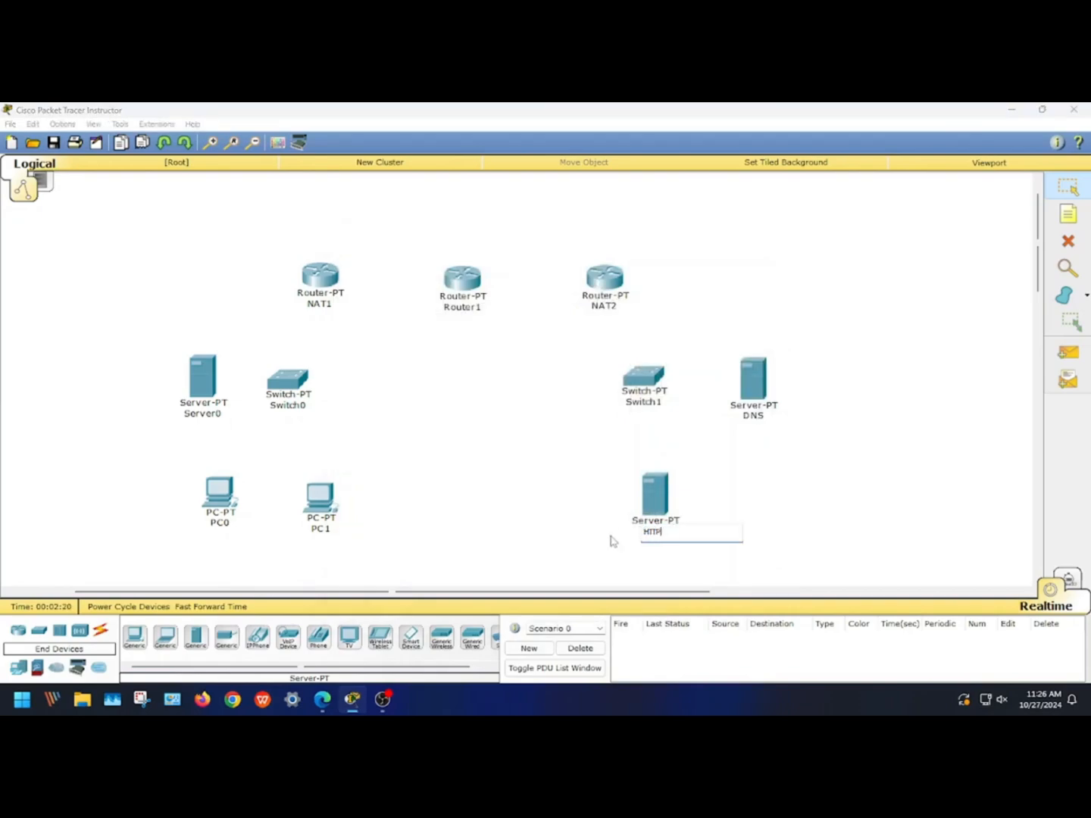
key(Return)
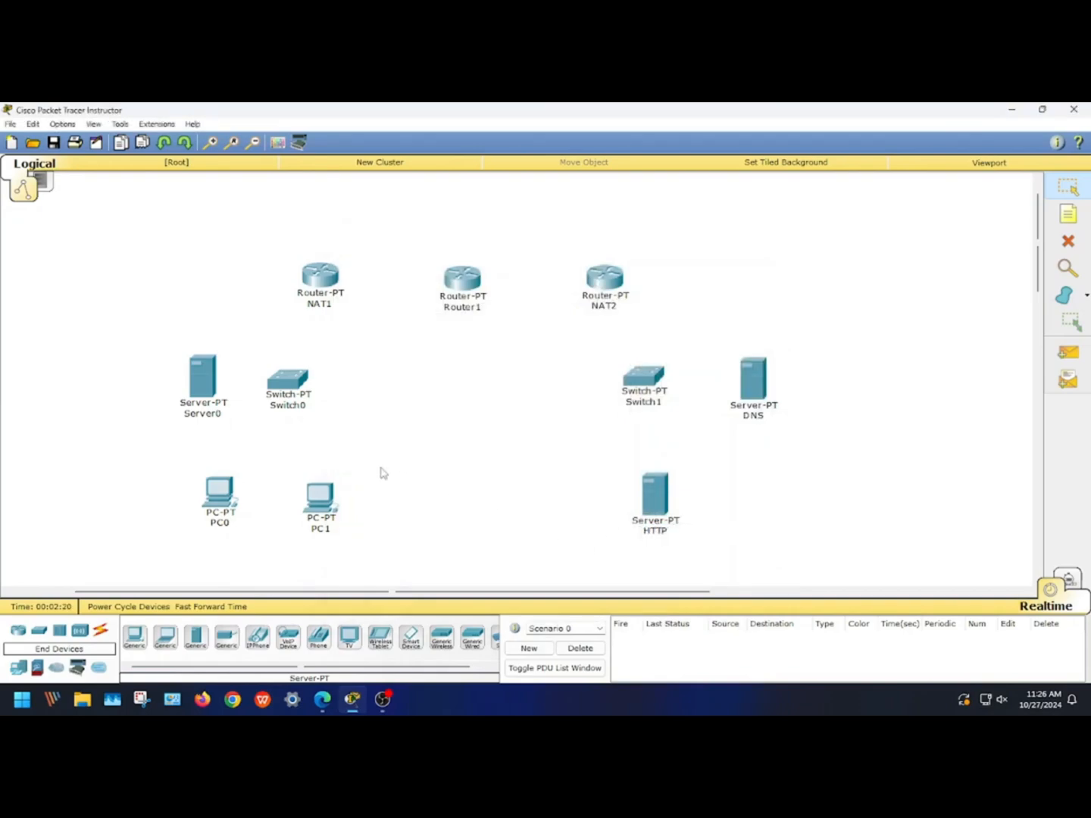
click(206, 414)
drag(223, 414, 190, 413)
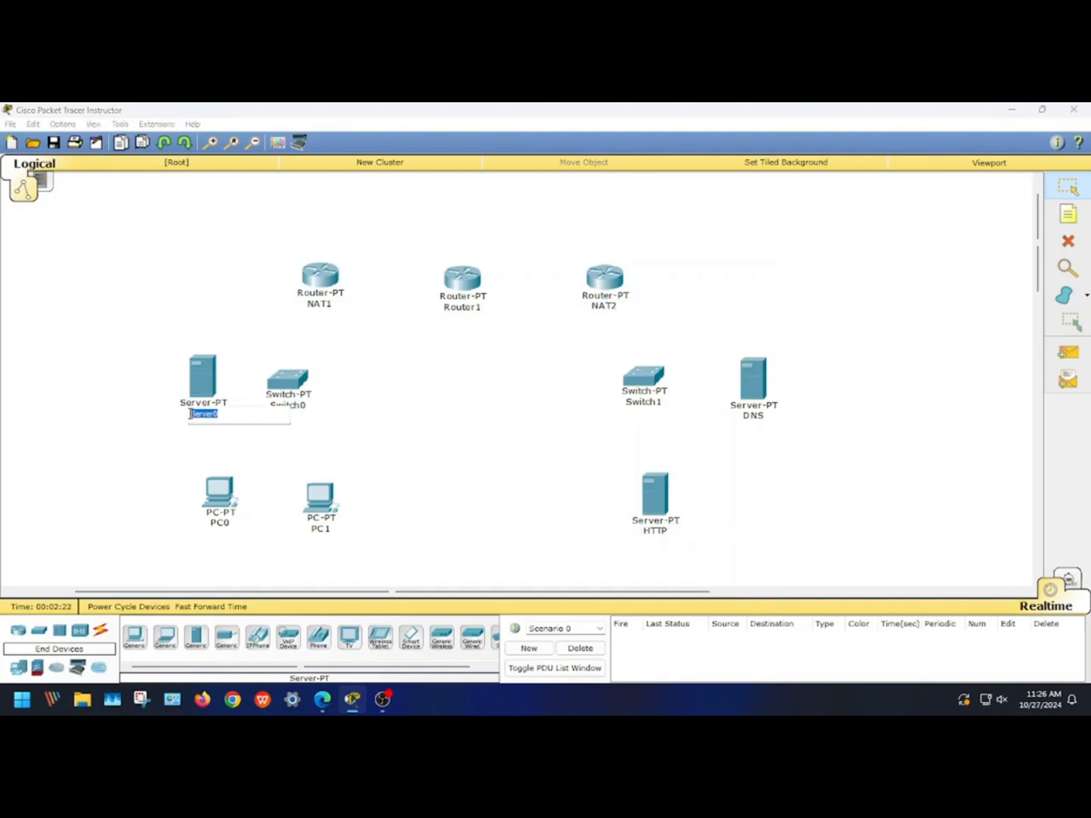
text(DHCP)
click(160, 429)
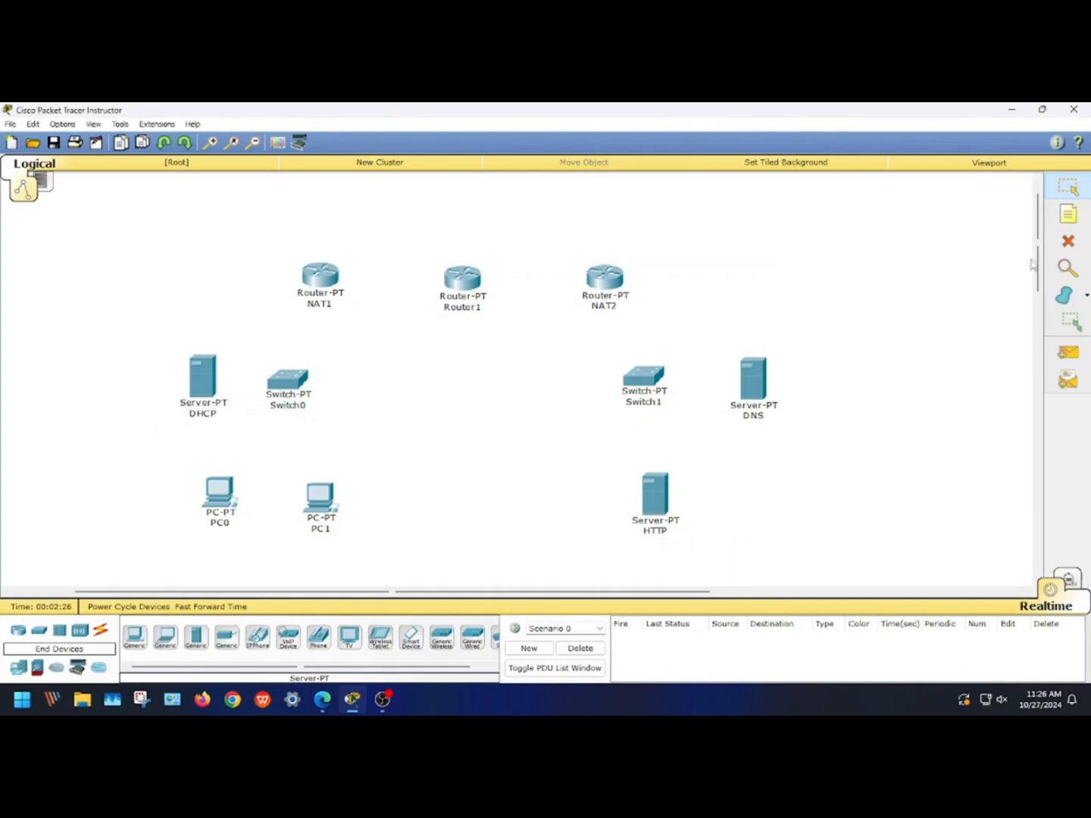
Step: Connect PC0, the DHCP server and PC1 to Switch0 using the automatically chosen connection type
click(100, 630)
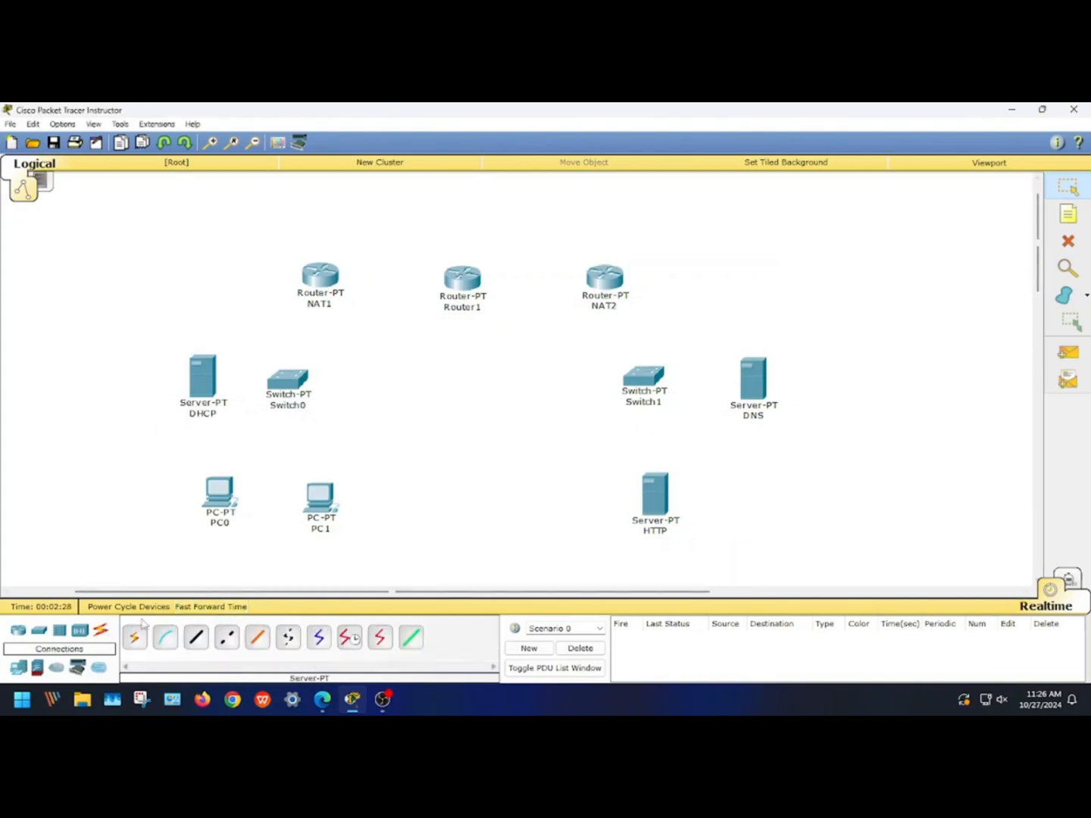
click(134, 637)
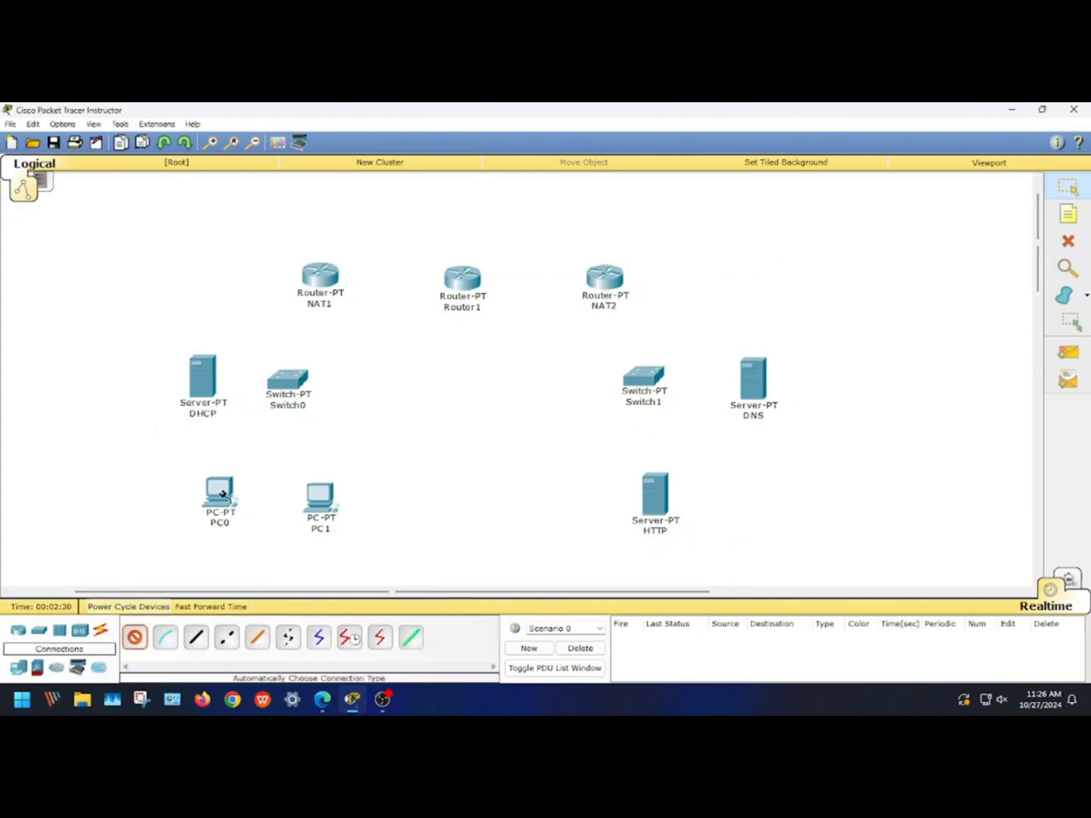
click(219, 493)
click(281, 388)
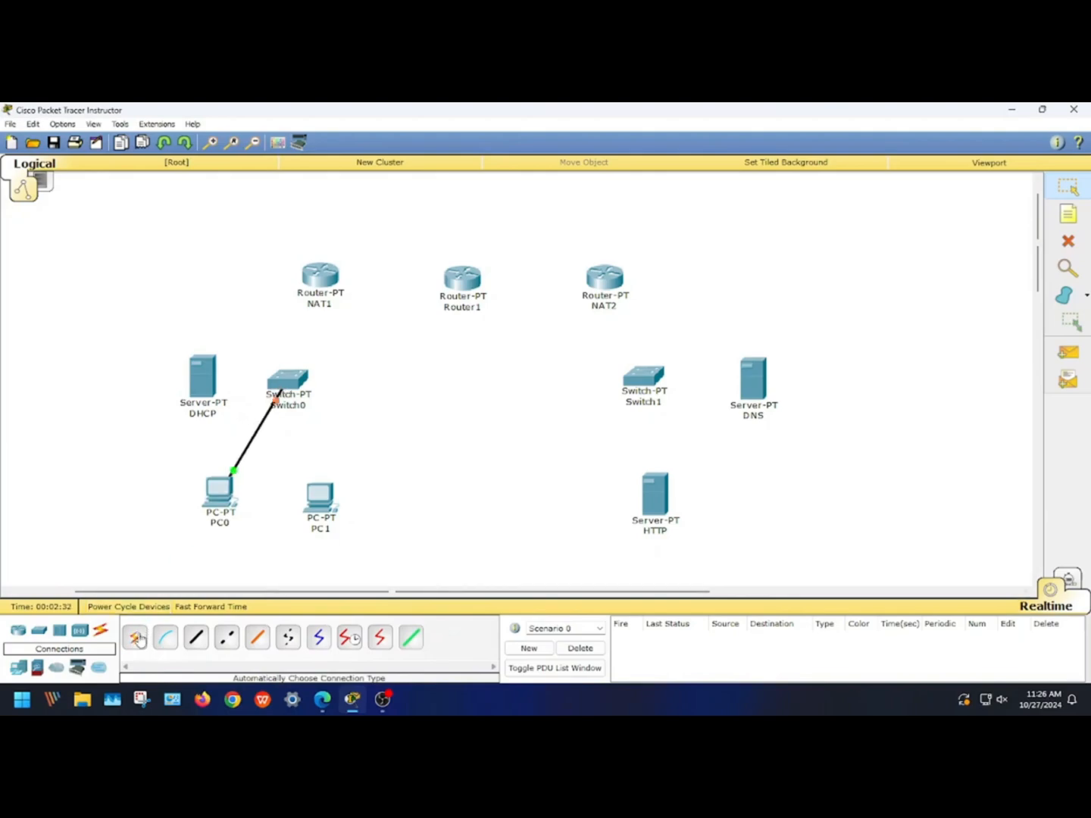
click(201, 384)
click(269, 383)
click(134, 637)
click(304, 506)
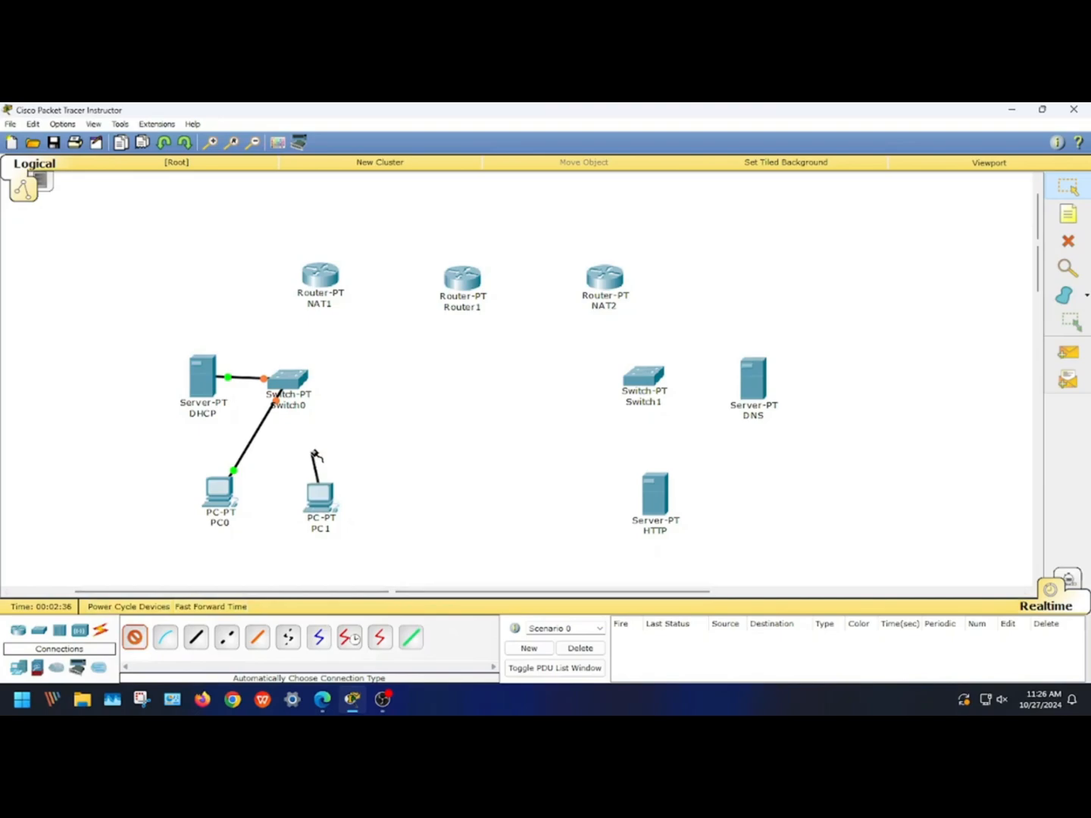
click(297, 382)
Step: Connect Switch0 to router NAT1 and router NAT2 to Switch1 using the automatically chosen connection type
click(134, 637)
click(305, 375)
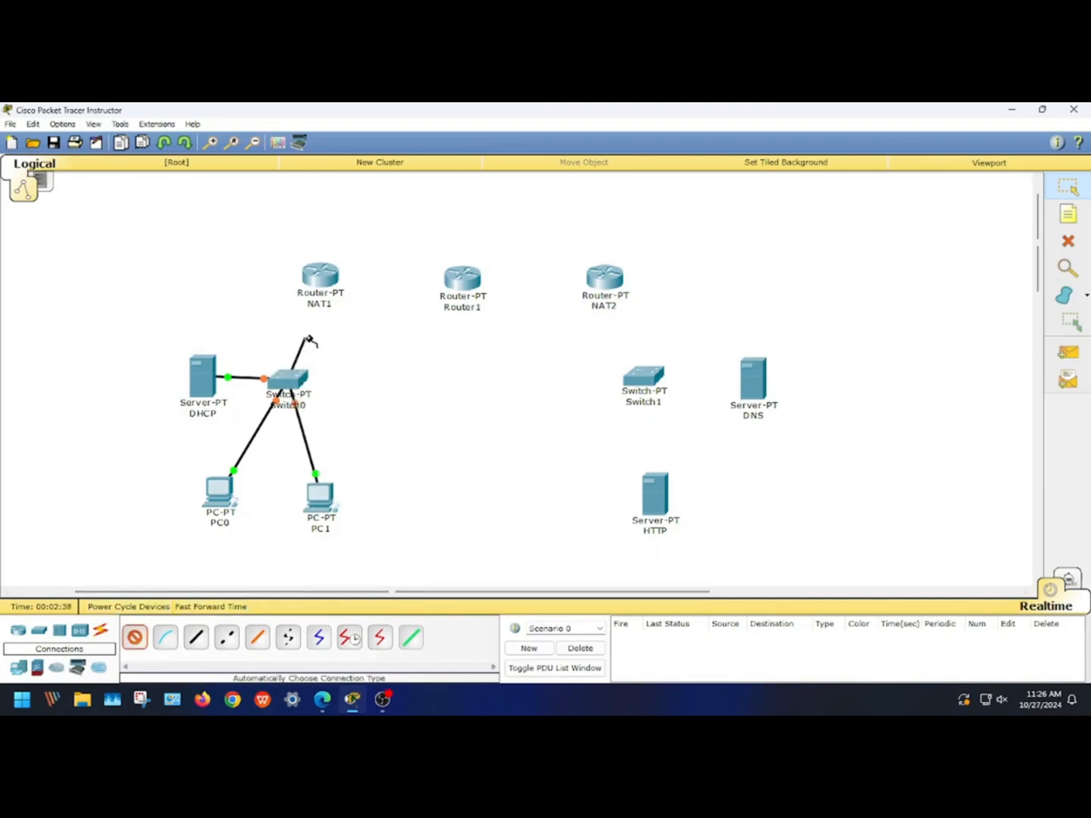
click(318, 286)
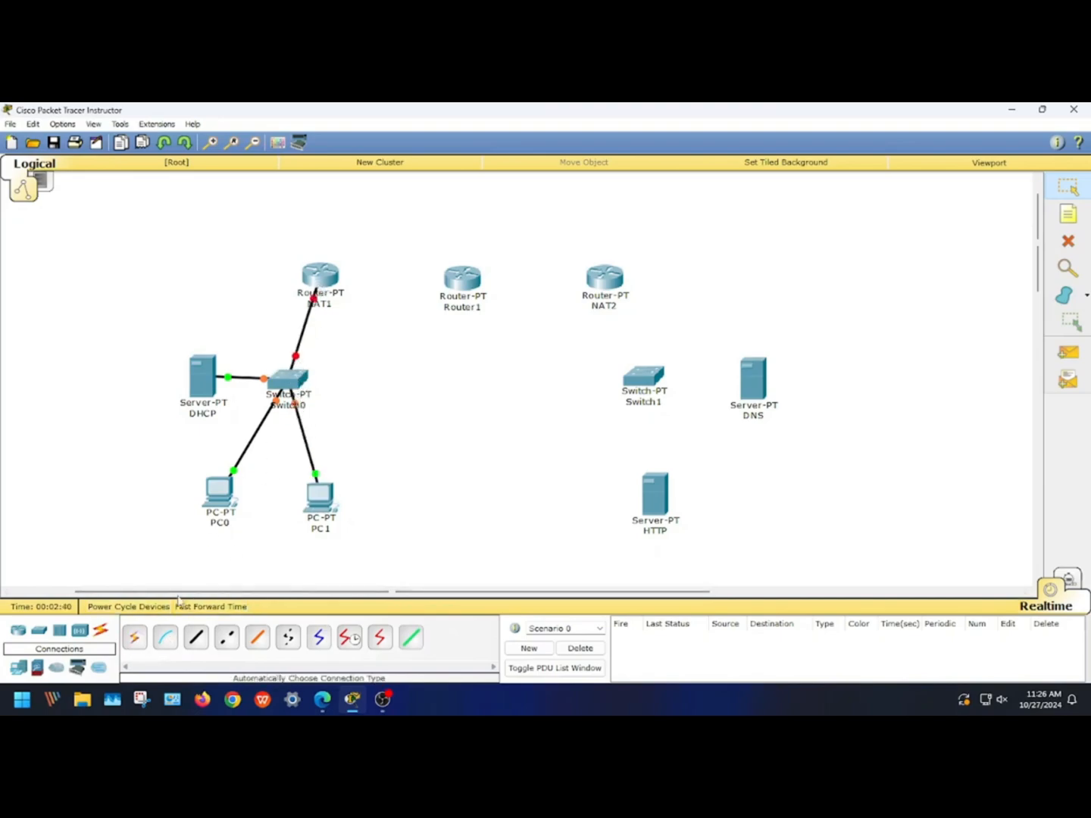
click(134, 637)
click(605, 285)
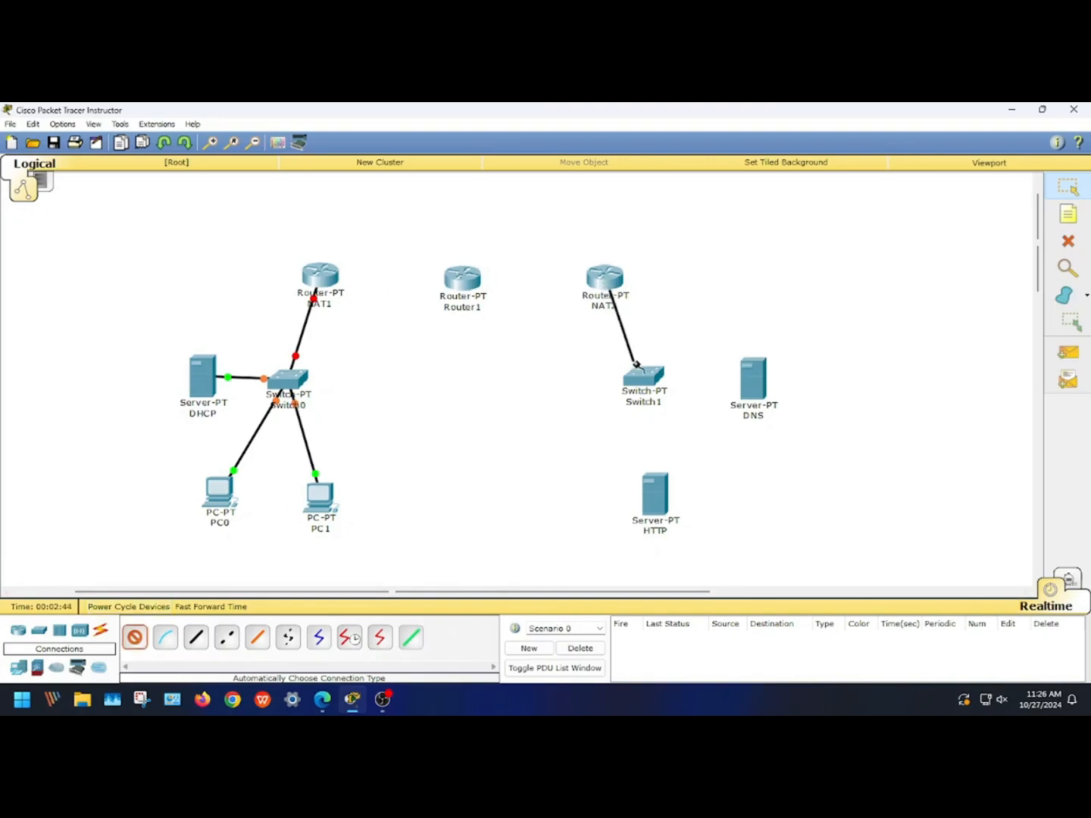
click(637, 364)
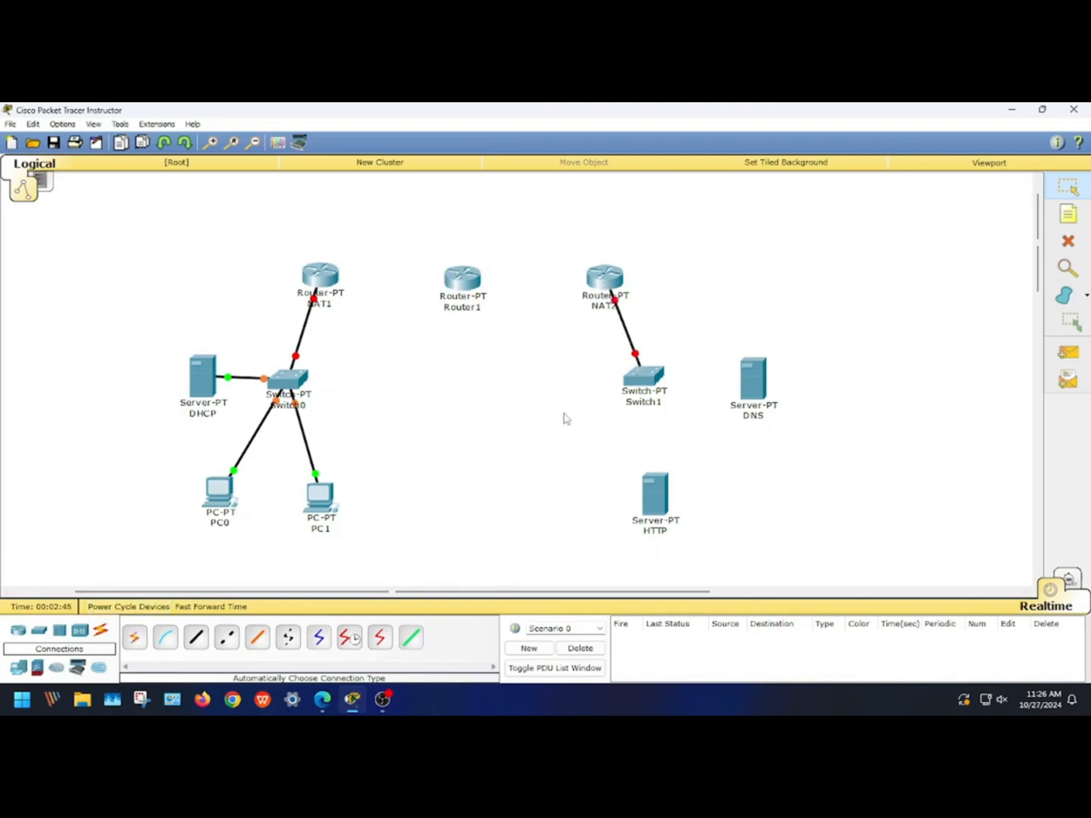
Step: Connect Switch1 to the HTTP server and to the DNS server using the automatically chosen connection type
click(133, 640)
click(645, 377)
click(654, 493)
click(134, 637)
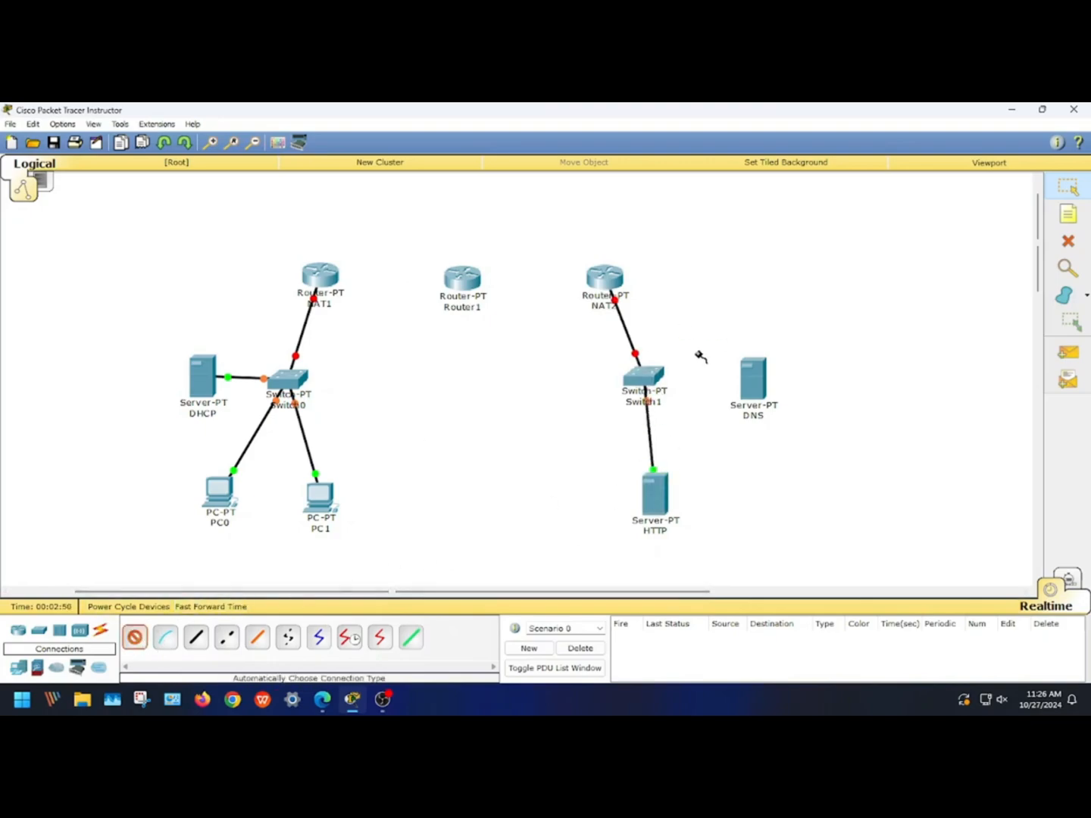
click(660, 374)
click(745, 383)
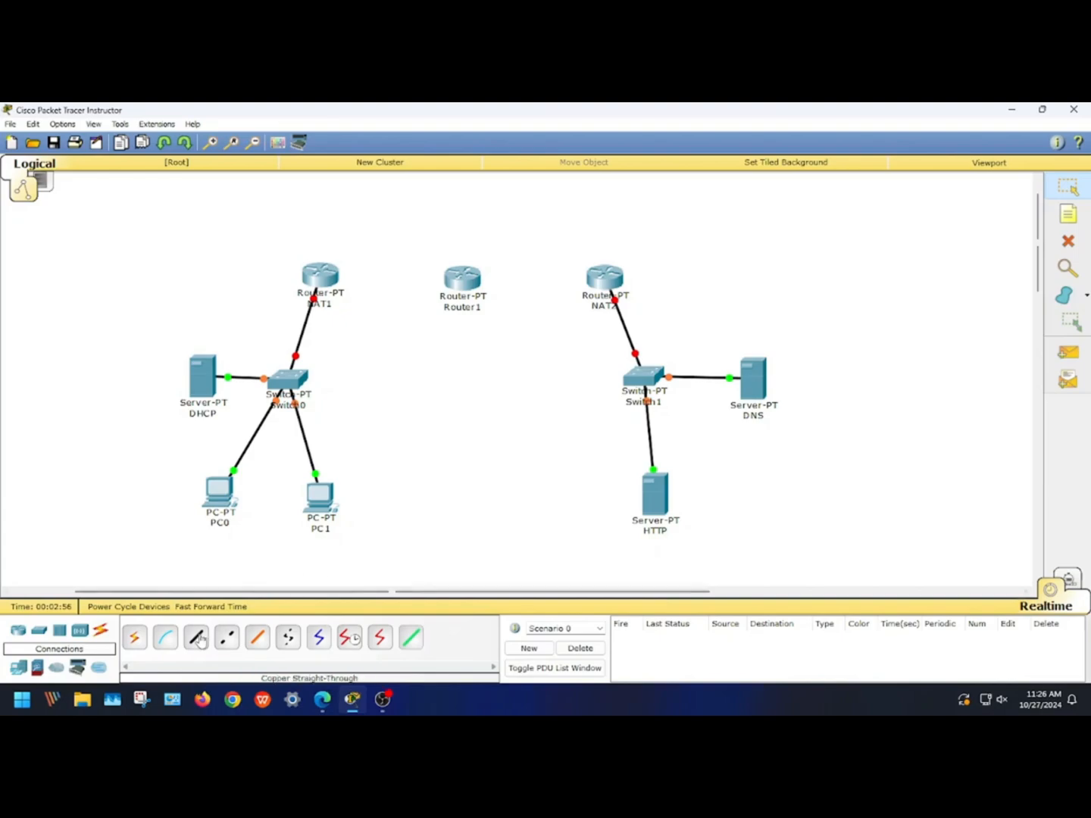
Step: Connect NAT1's FastEthernet1/0 to Router1's FastEthernet0/0 with a copper cross-over cable
click(225, 637)
click(324, 283)
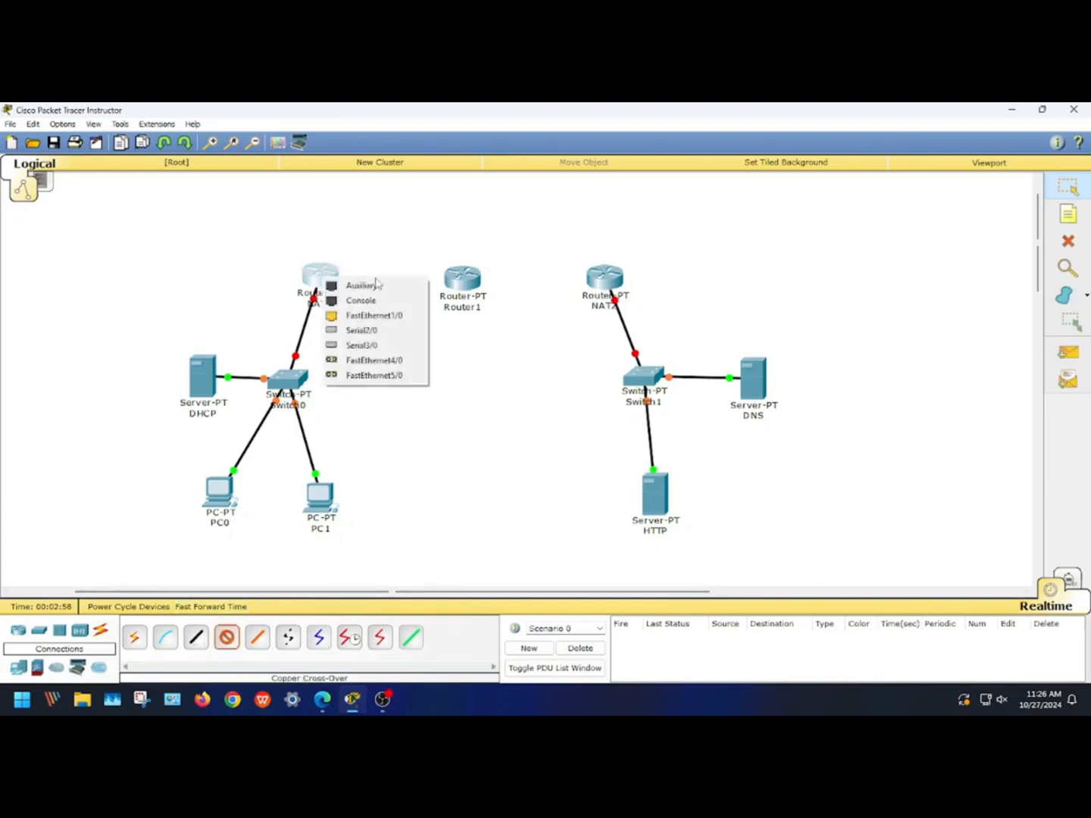
click(364, 300)
click(458, 286)
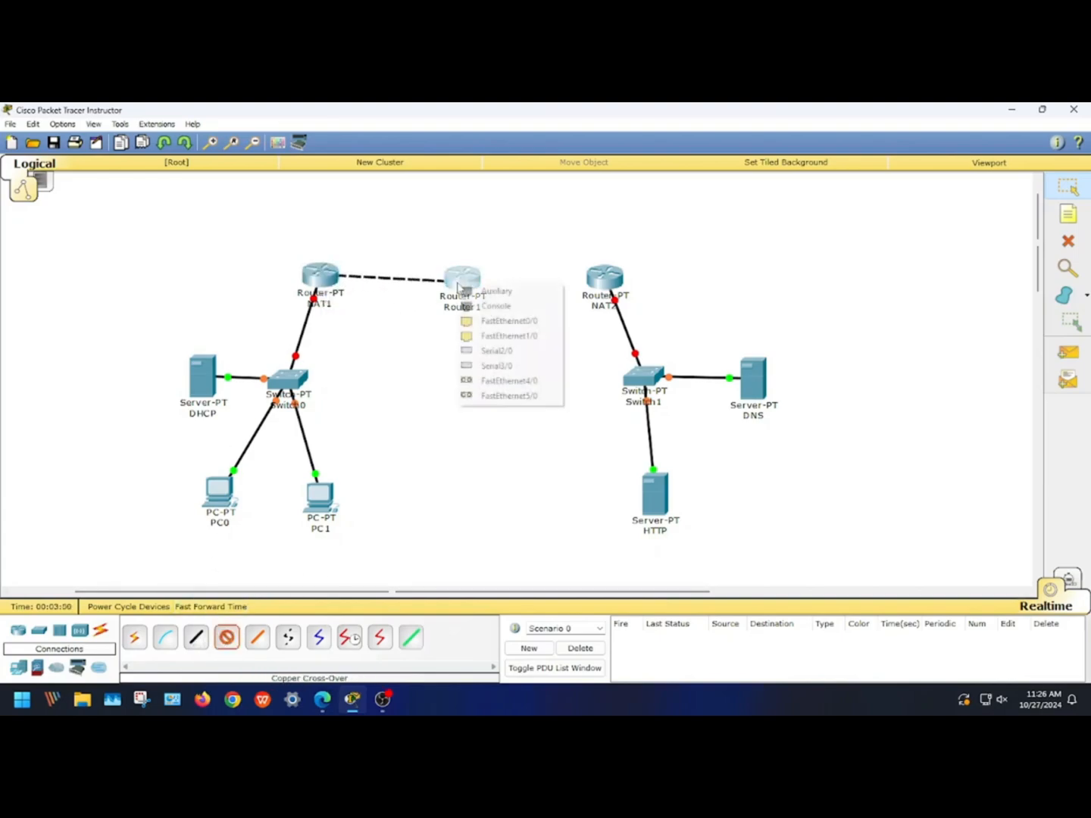
click(515, 324)
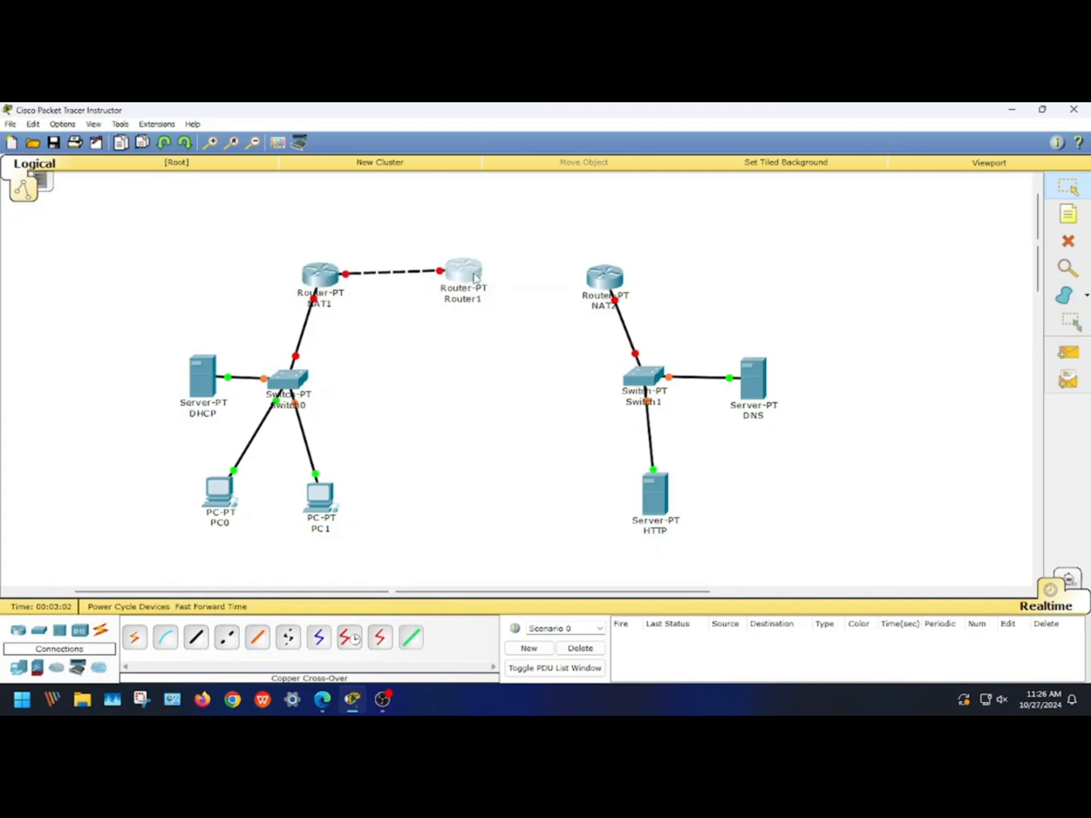
Step: Connect Router1's FastEthernet1/0 to NAT2's FastEthernet1/0 with a copper cross-over cable
click(227, 637)
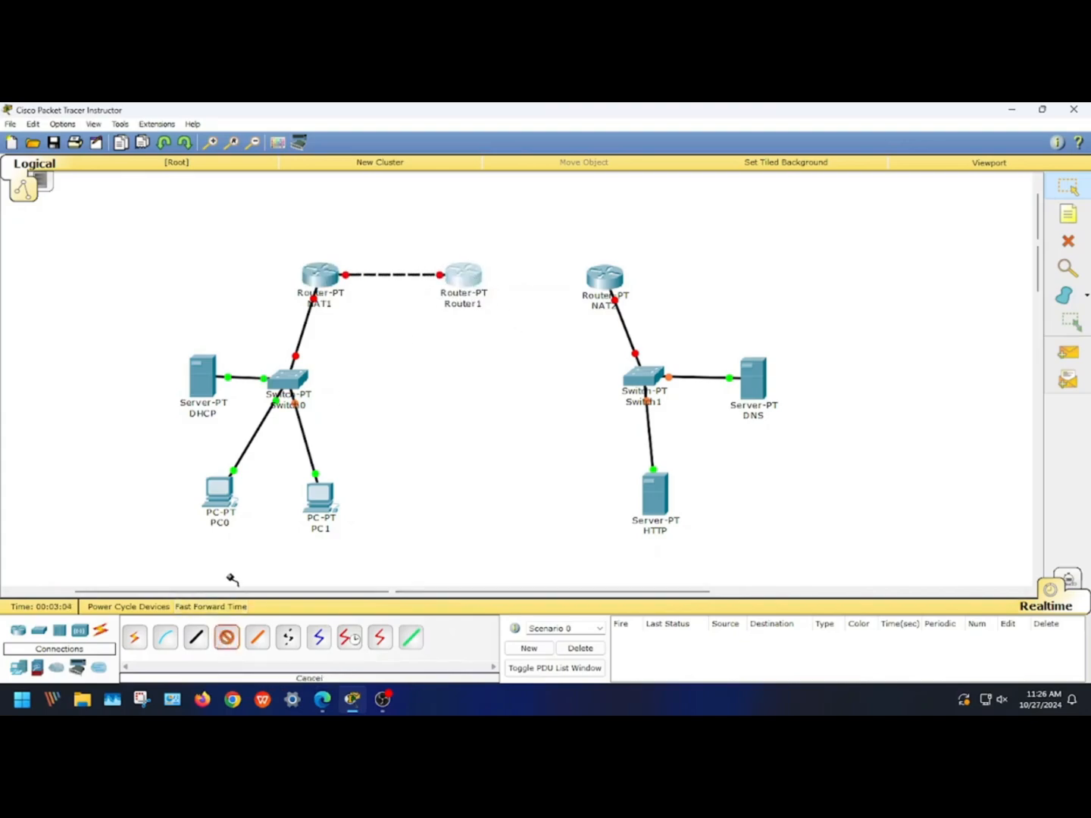
click(457, 292)
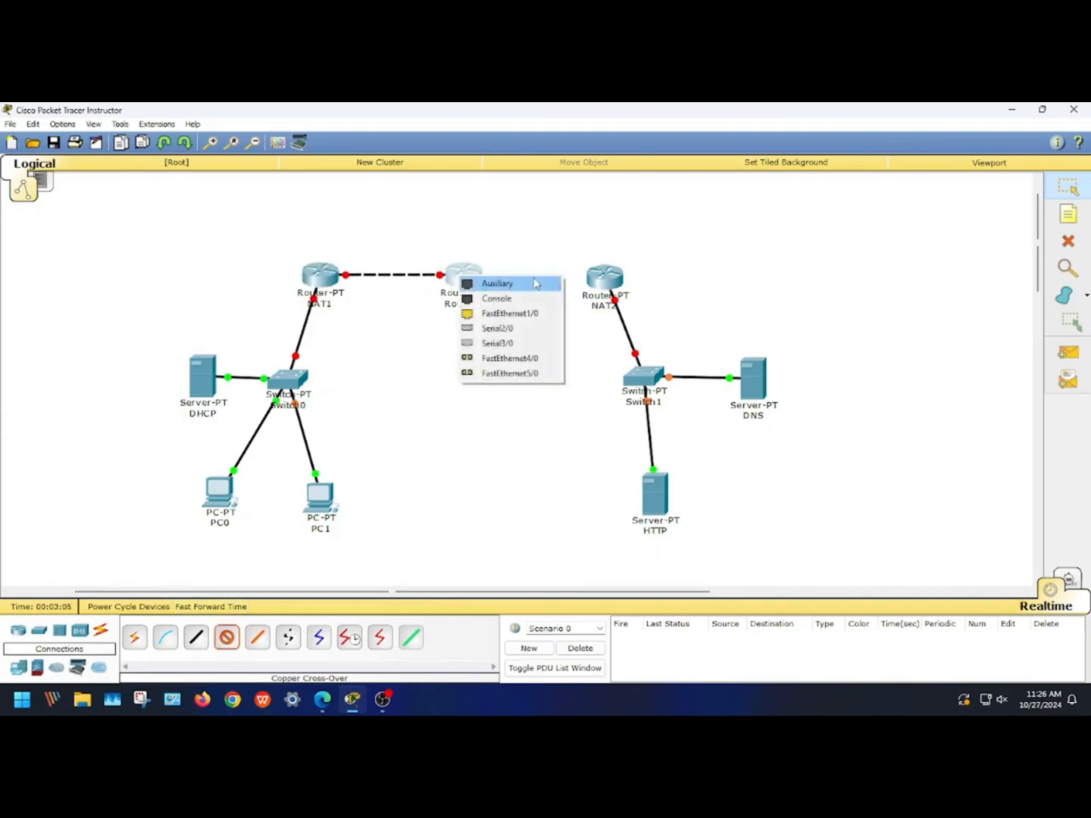
click(509, 311)
click(599, 279)
click(614, 315)
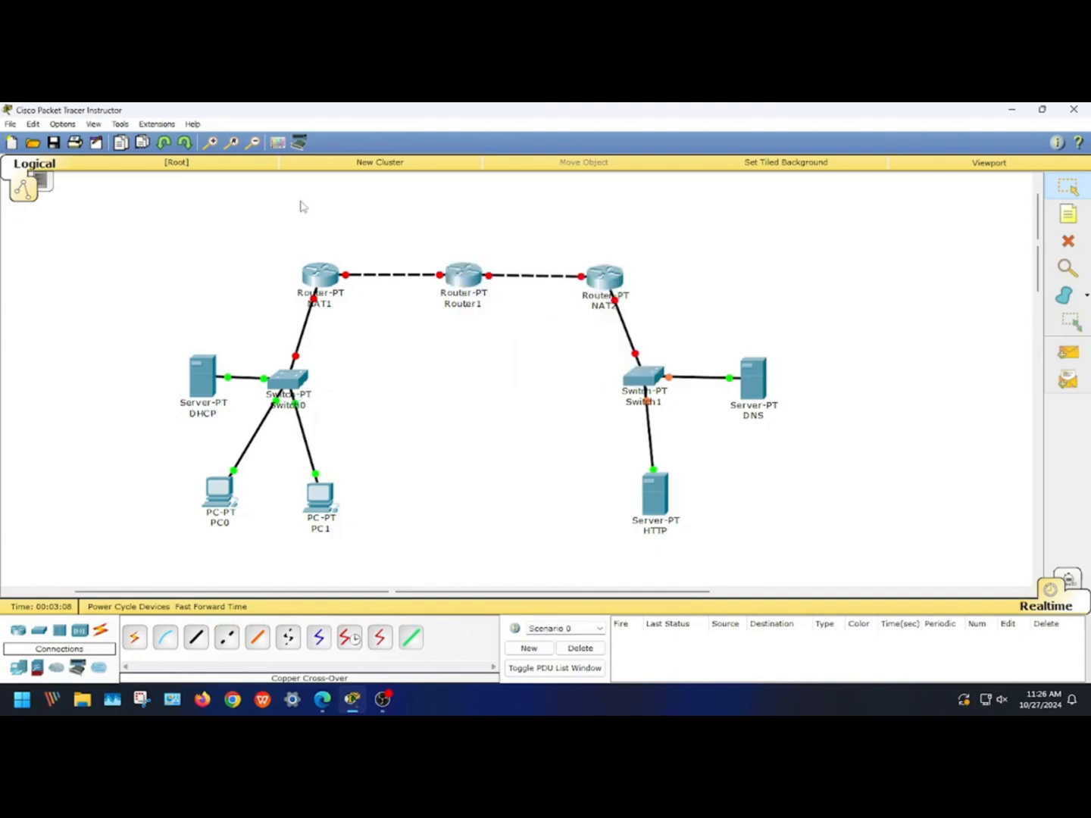
Step: Set the interface preferences to always show port labels and hide device model labels, keeping device name labels on
click(72, 127)
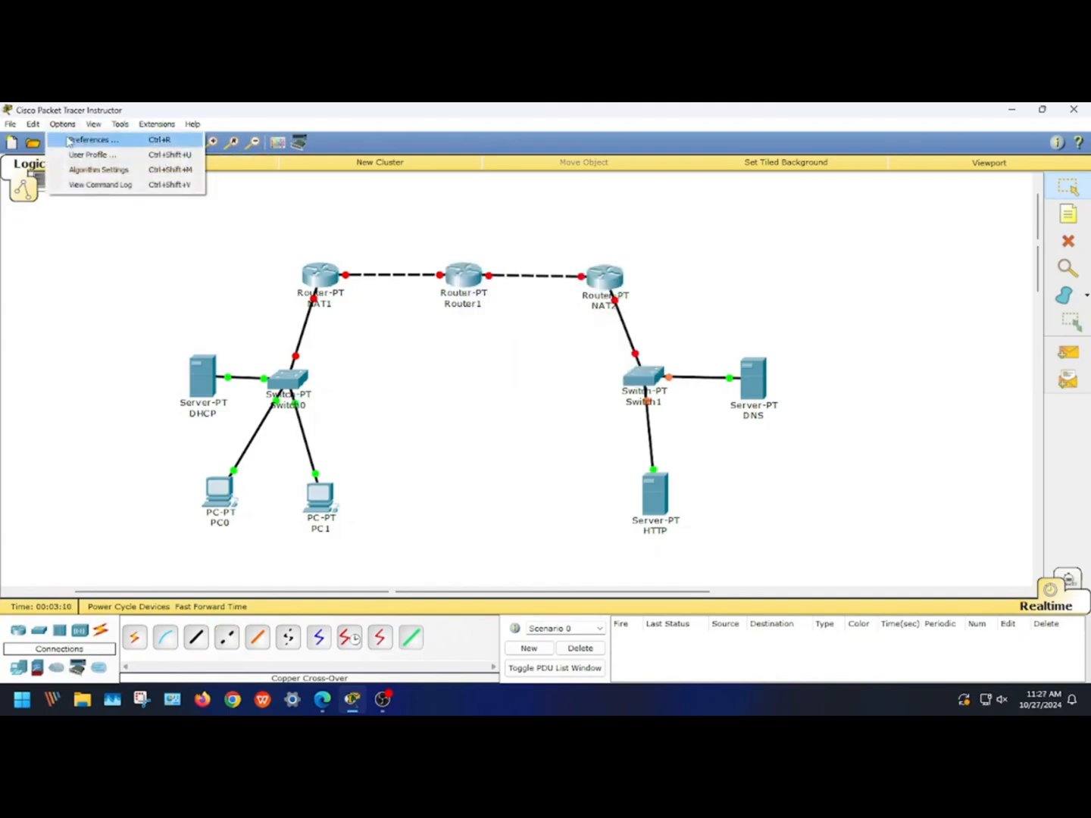
click(84, 140)
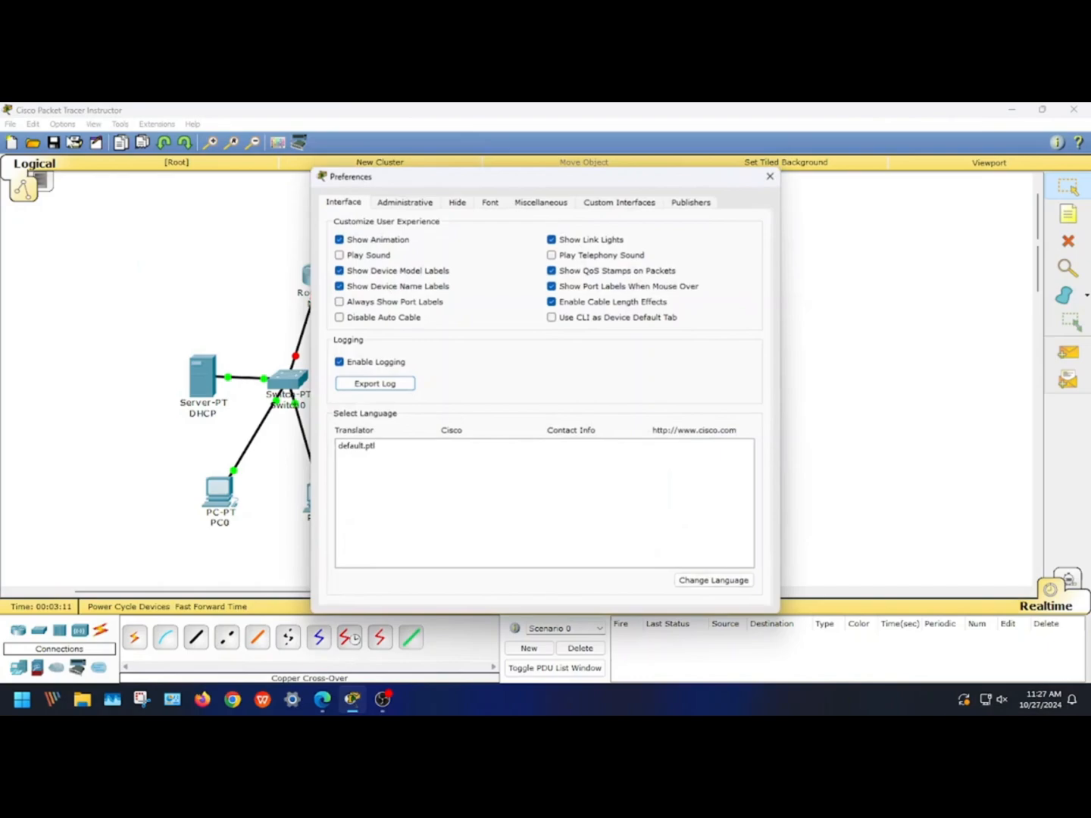
click(338, 301)
click(338, 287)
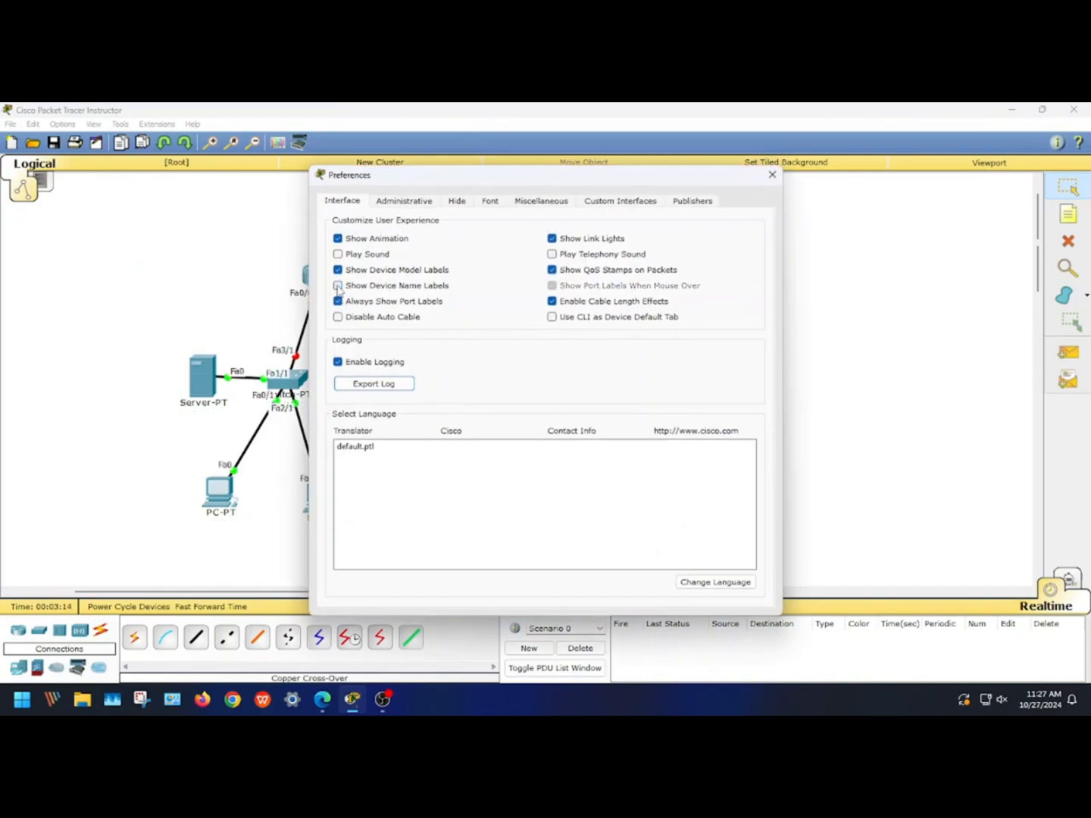
click(338, 286)
click(338, 272)
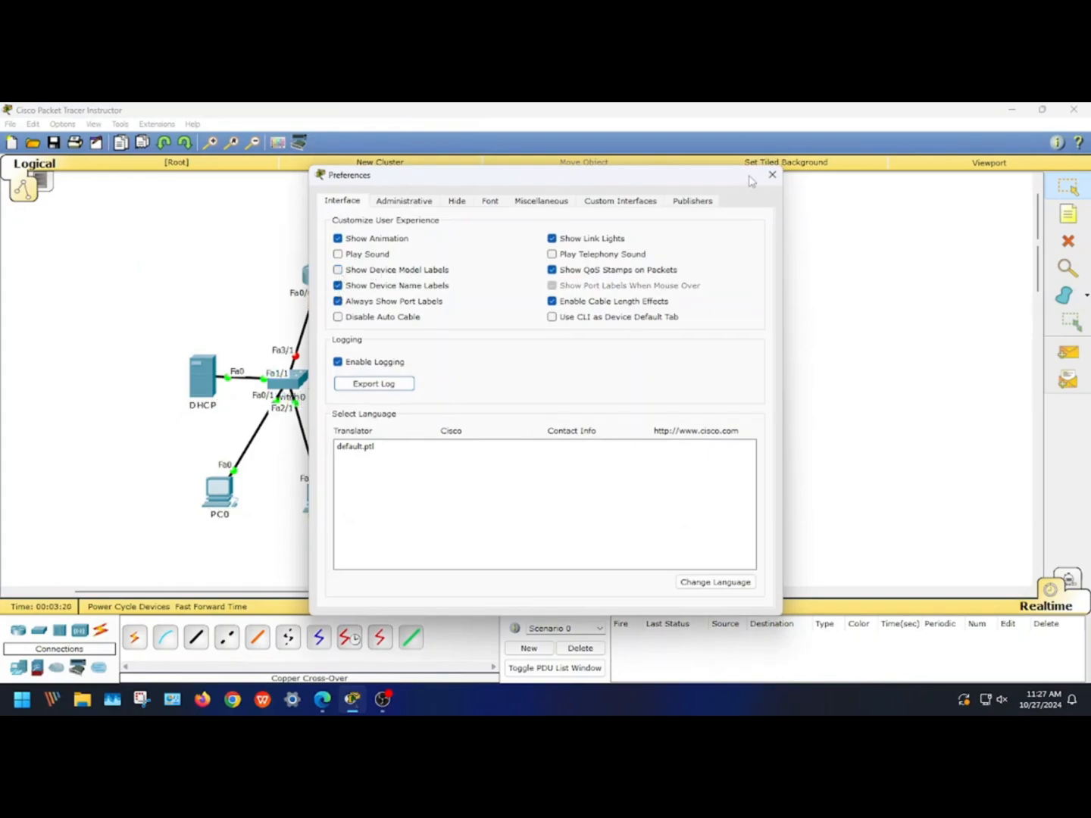
click(772, 175)
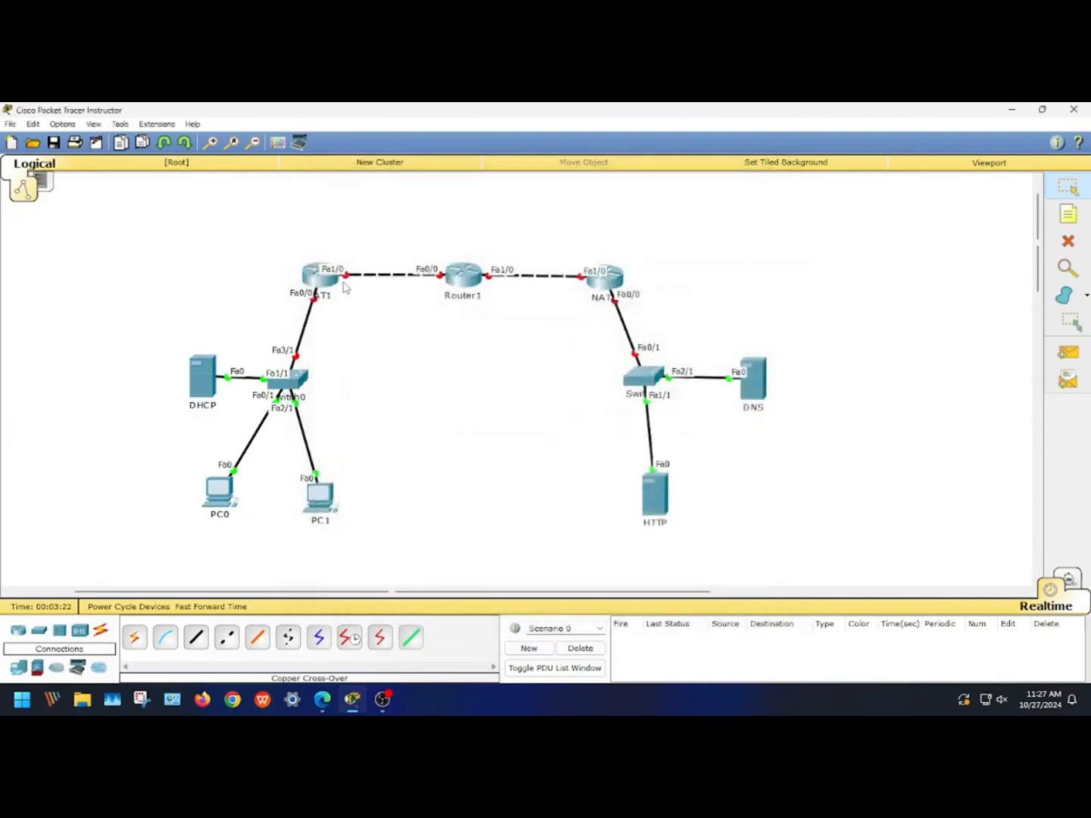
Step: Move routers NAT1 and NAT2 slightly down and inward toward Router1 so their labels are readable
drag(325, 295, 369, 325)
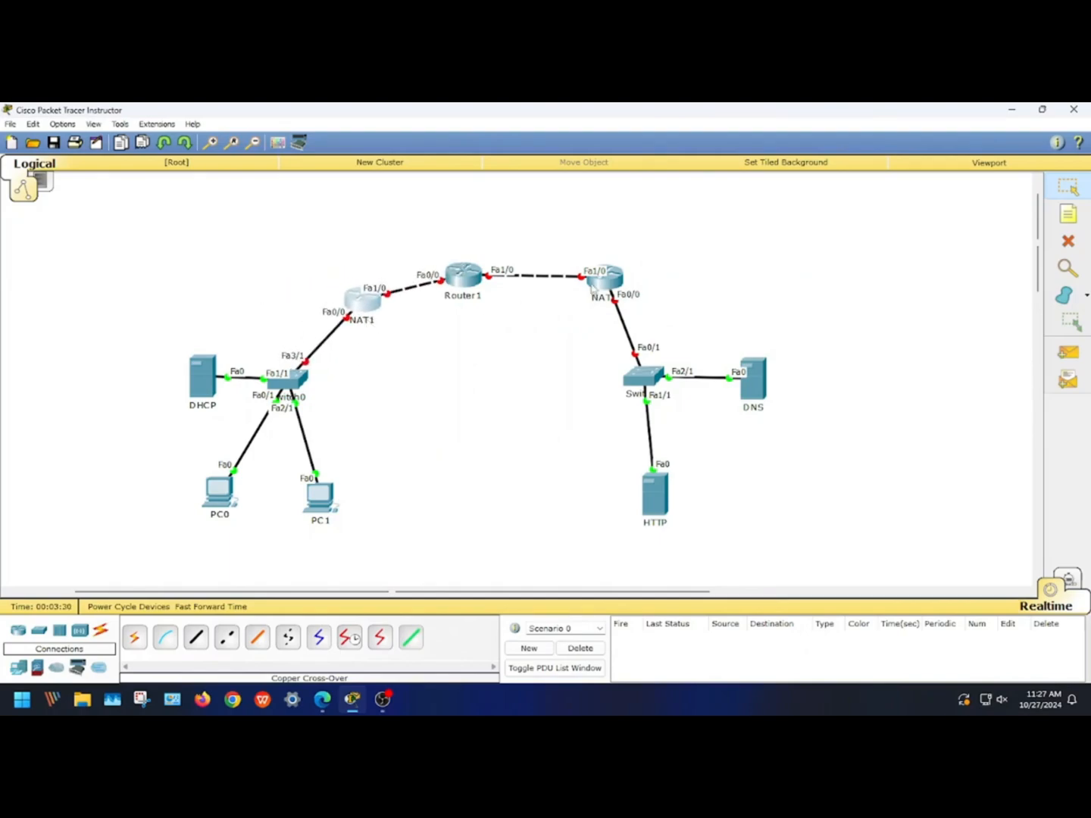
drag(593, 288, 561, 310)
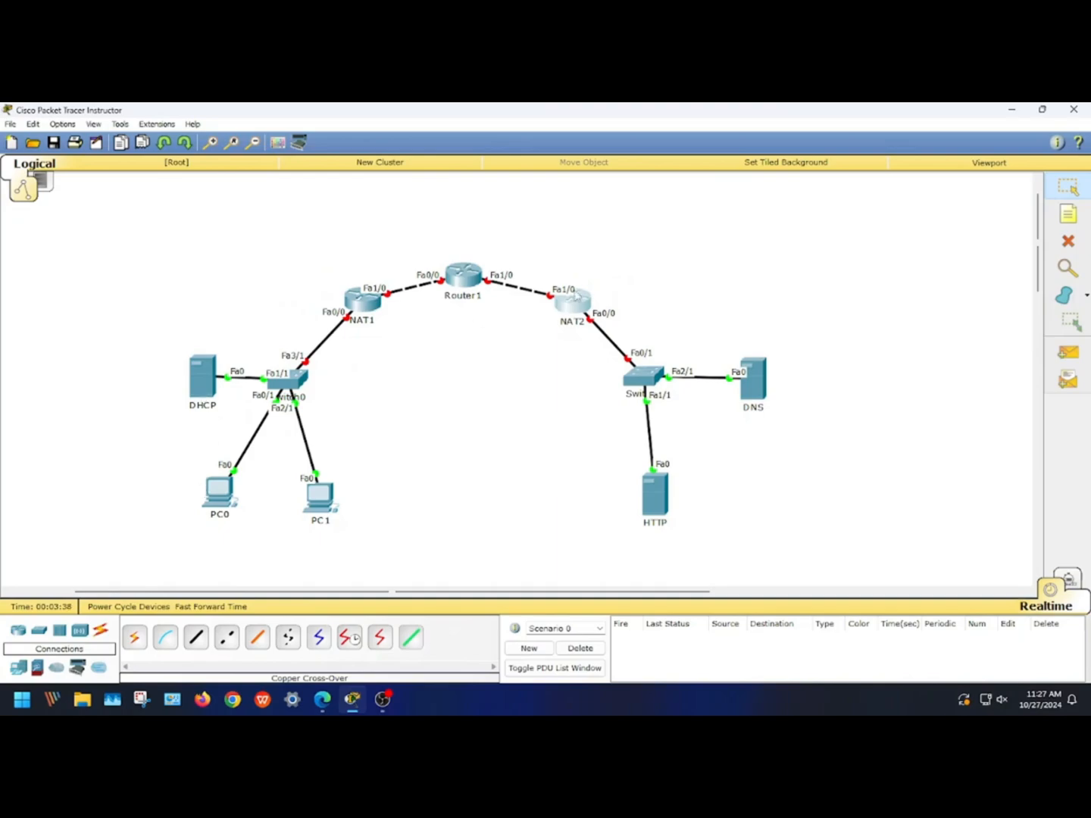
Step: Add the note 70.0.0.0 above the link between NAT1 and Router1
click(1068, 215)
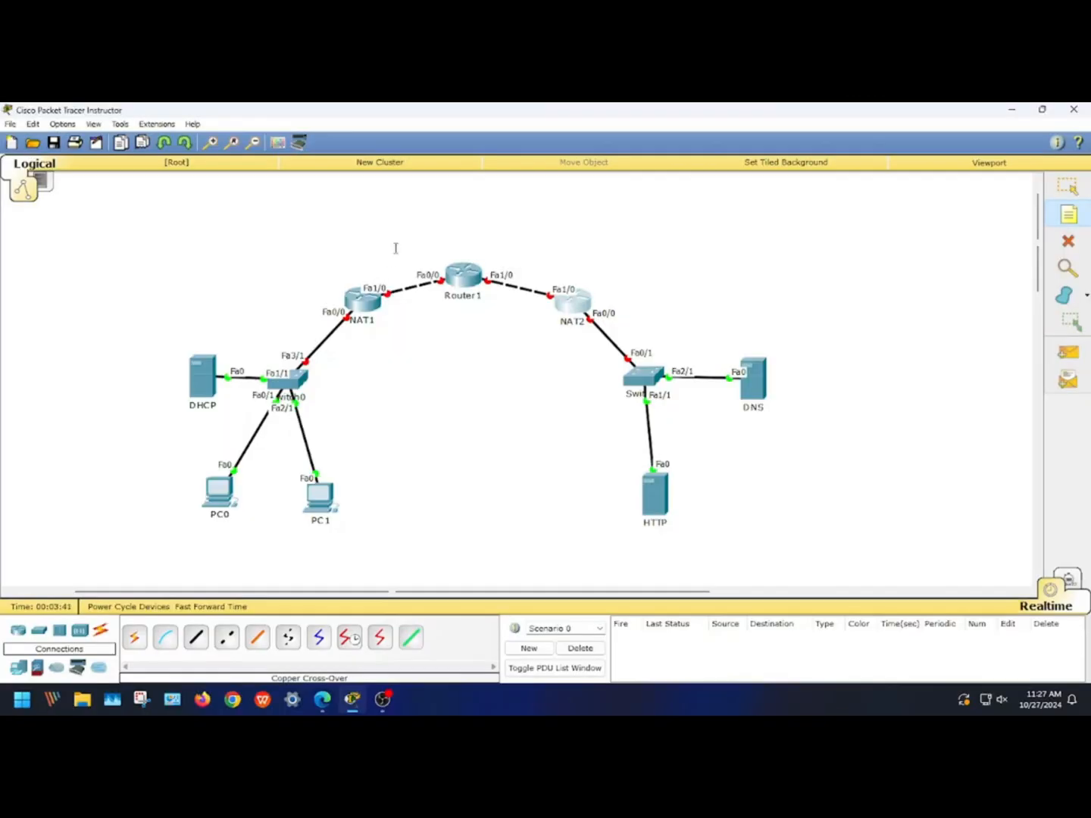
click(396, 245)
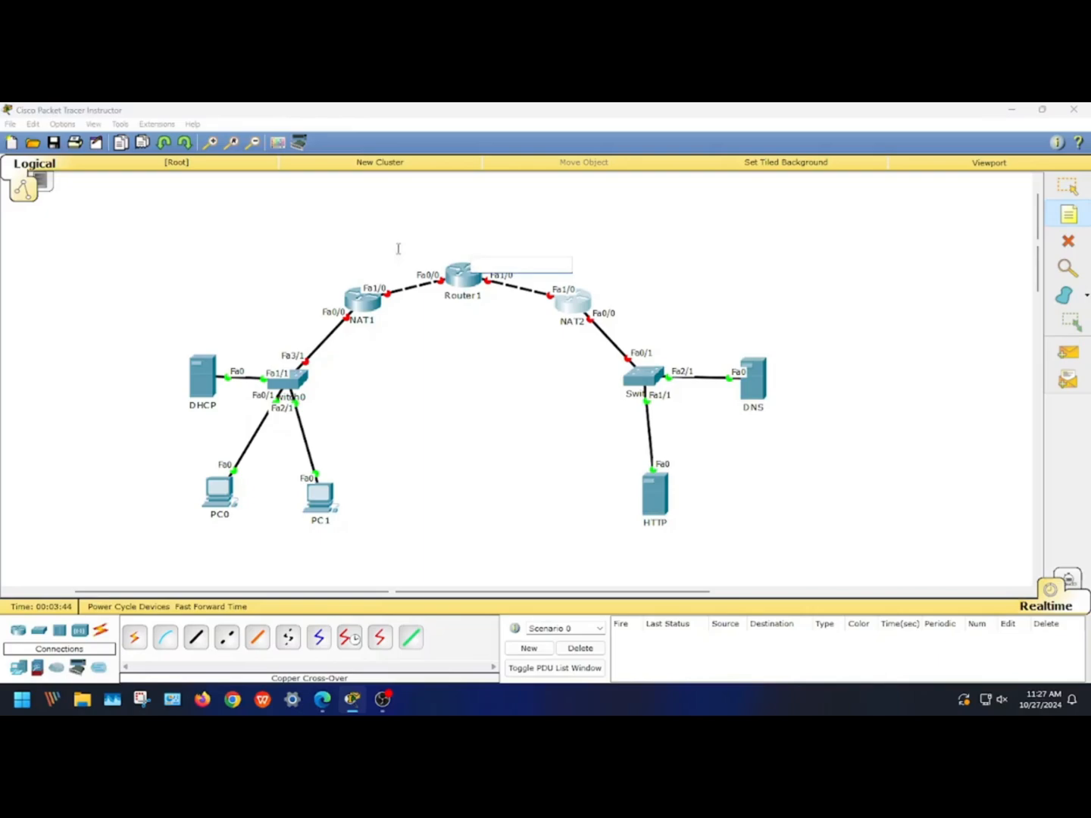
click(398, 248)
text(70.0.0.0)
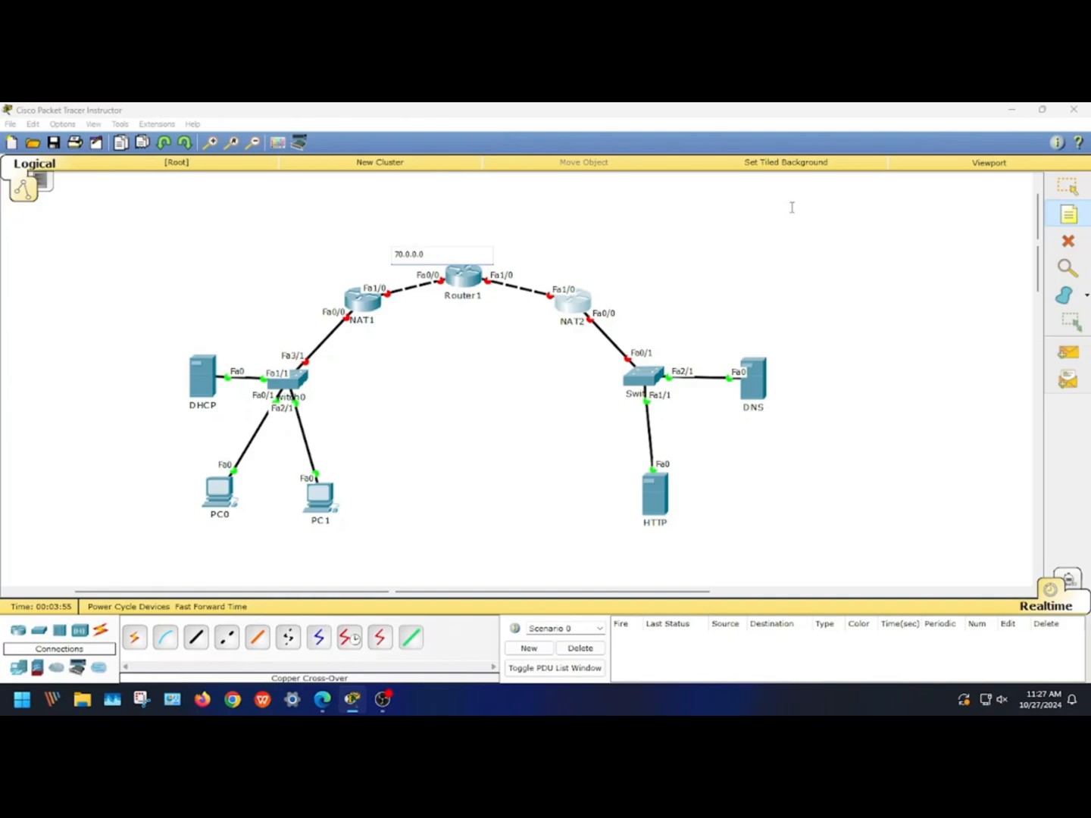
click(793, 206)
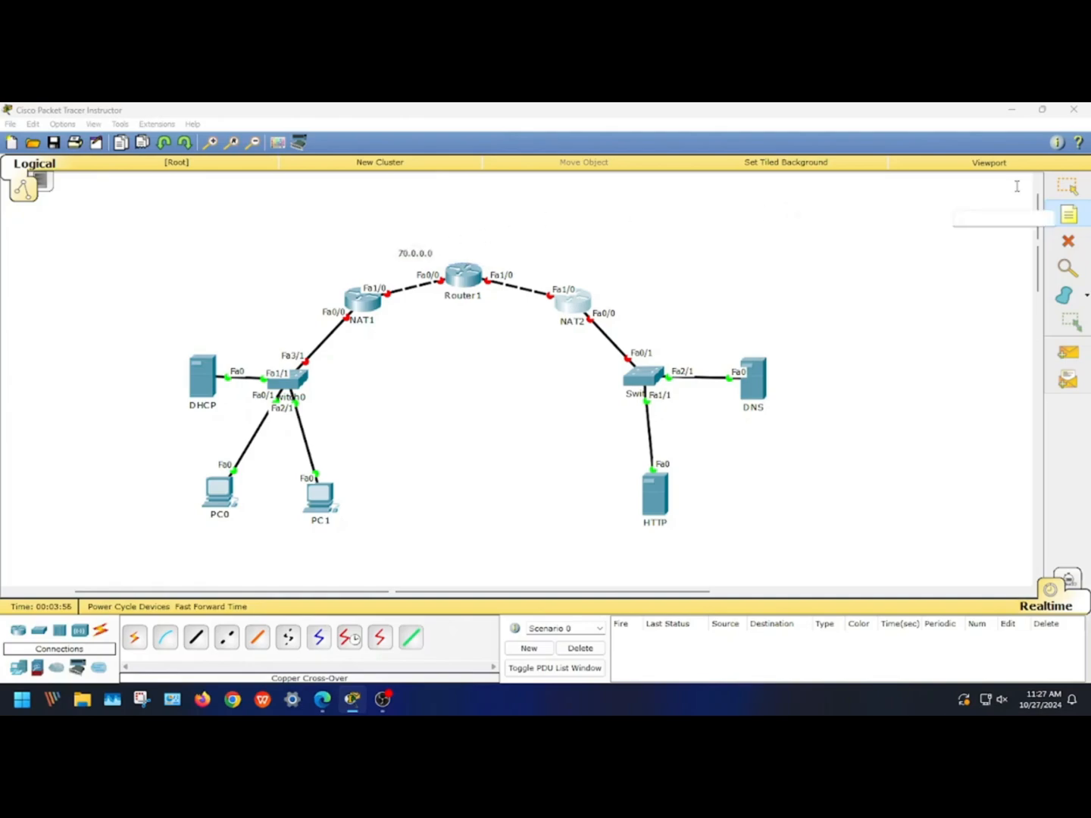
key(Escape)
drag(428, 256, 420, 252)
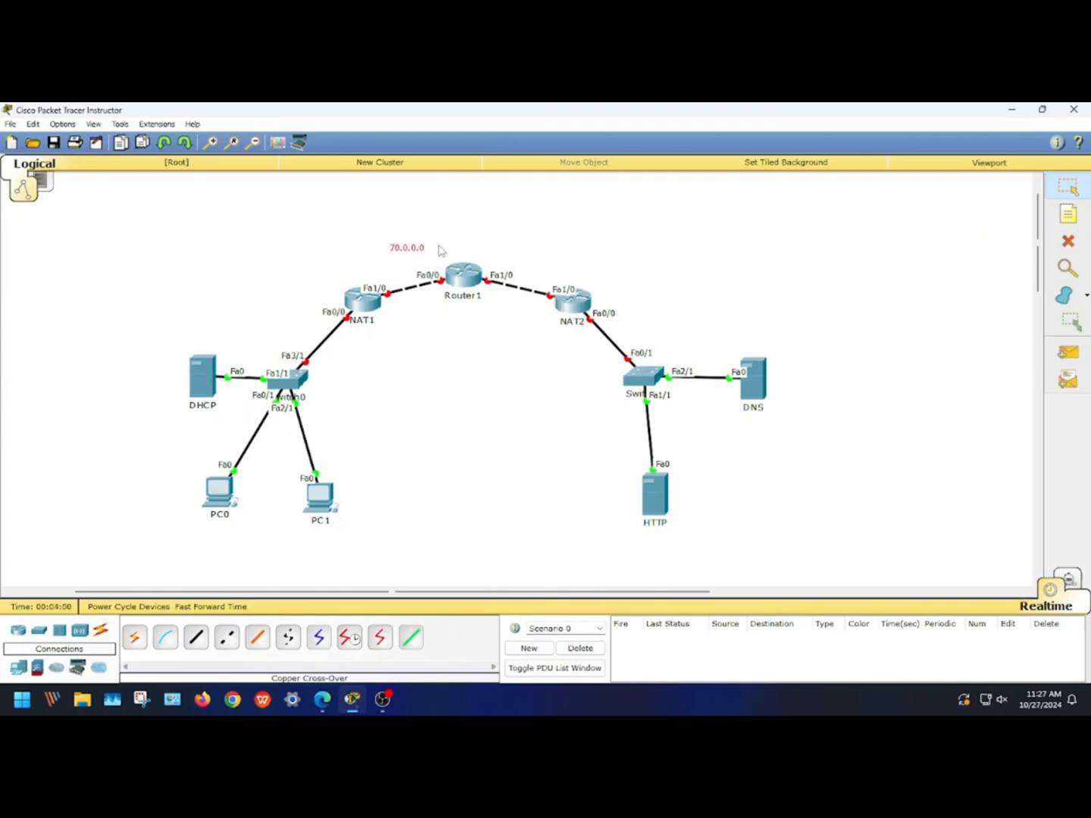
Step: Add the note 80.0.0.0 above the link between Router1 and NAT2, and adjust both network notes' positions over their links
key(n)
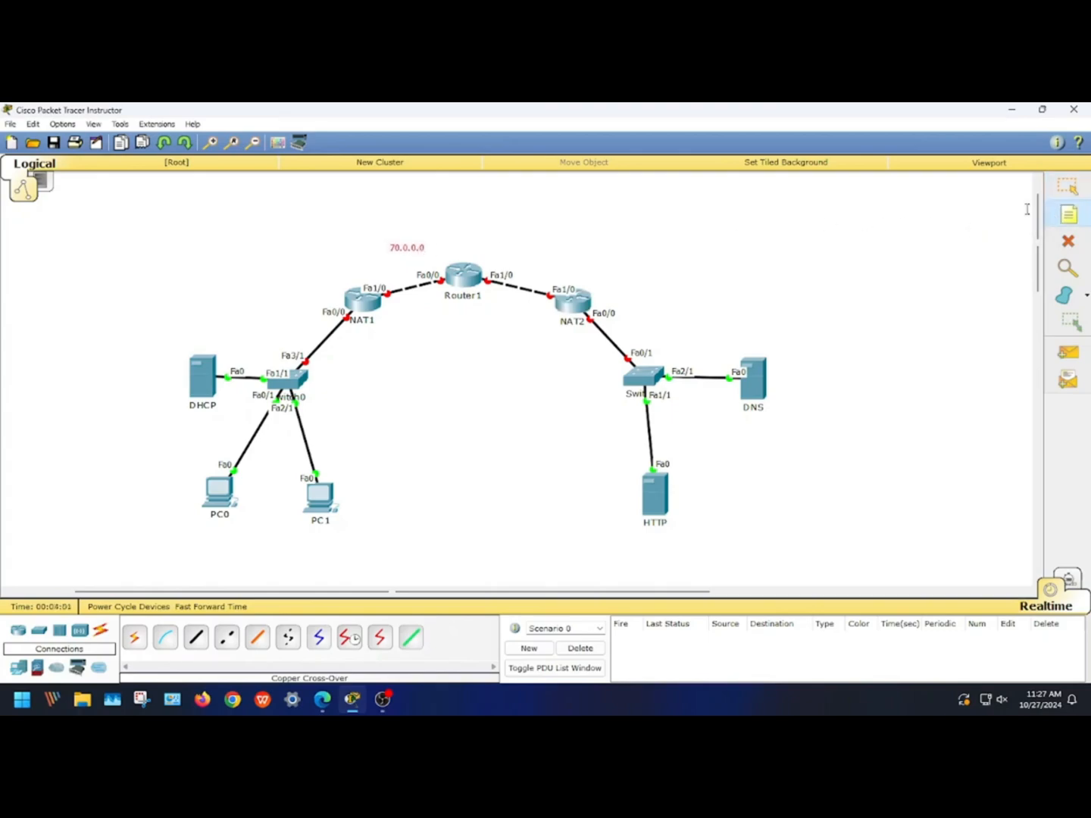
click(531, 254)
text(80.0.0.0)
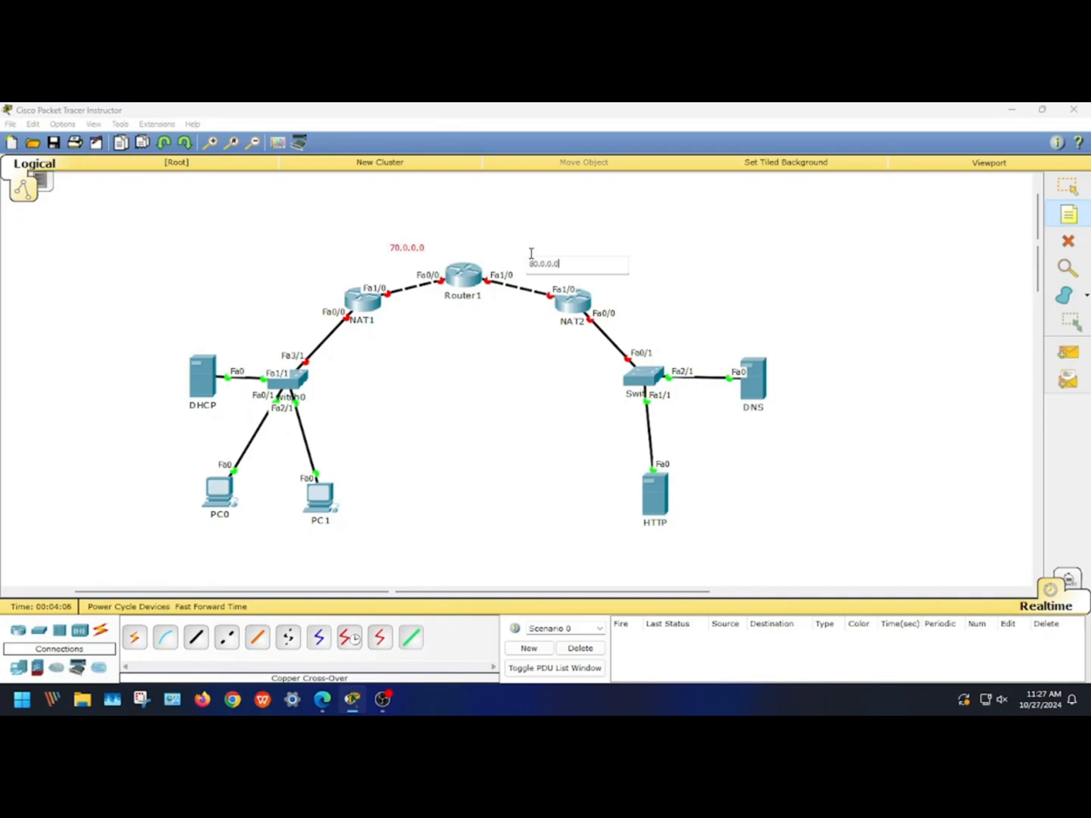
click(928, 124)
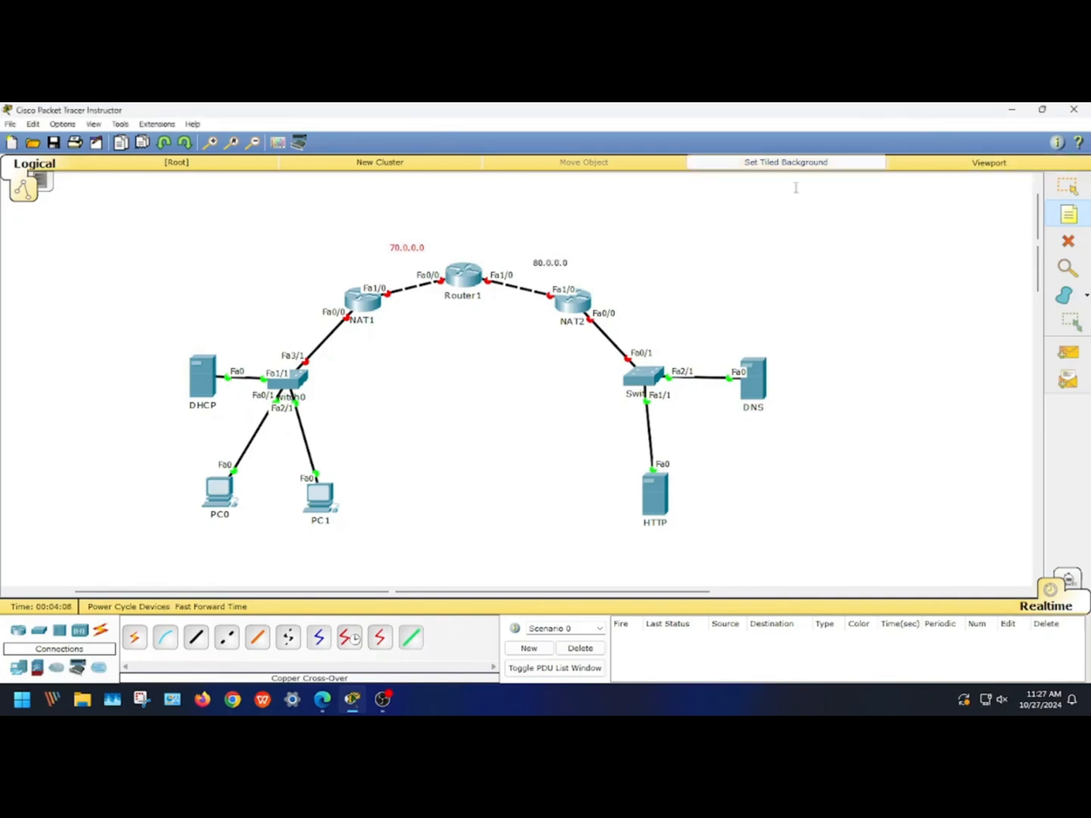
key(Escape)
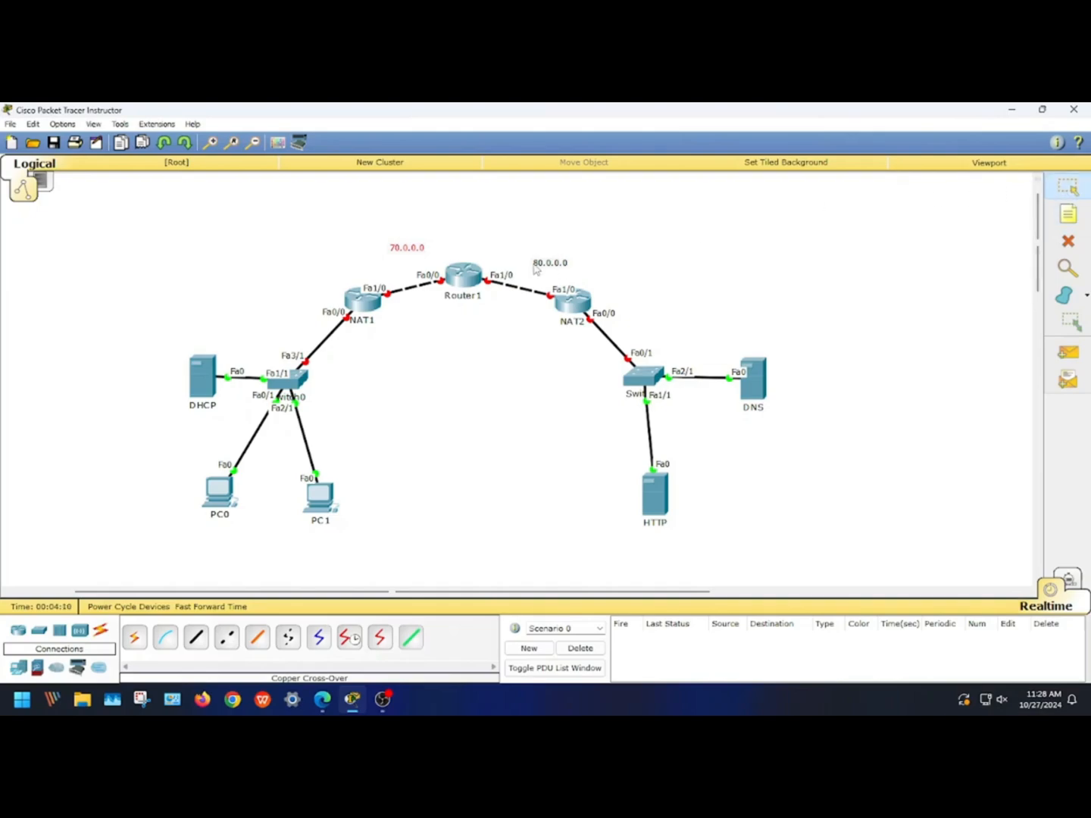
drag(543, 268, 535, 266)
drag(419, 253, 419, 262)
Step: Add the host notes .1 at NAT1's Fa1/0 and .2 at Router1's Fa0/0, placed just below their link
click(1058, 220)
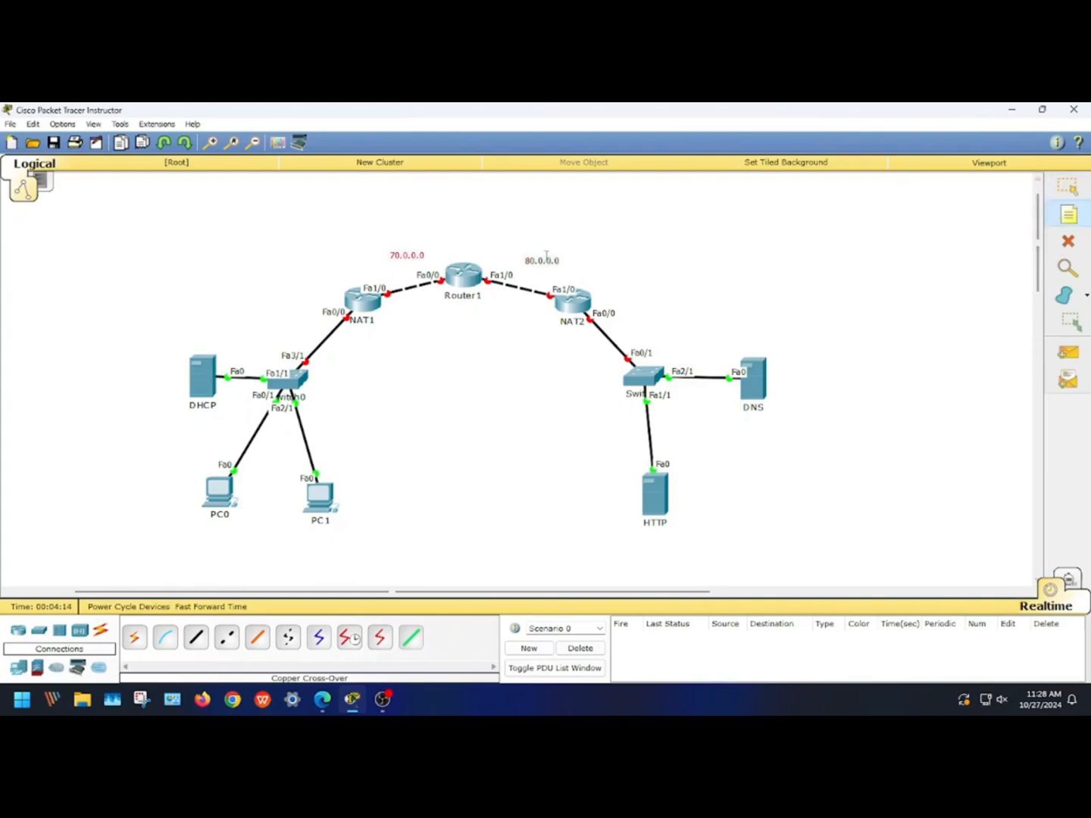
click(390, 277)
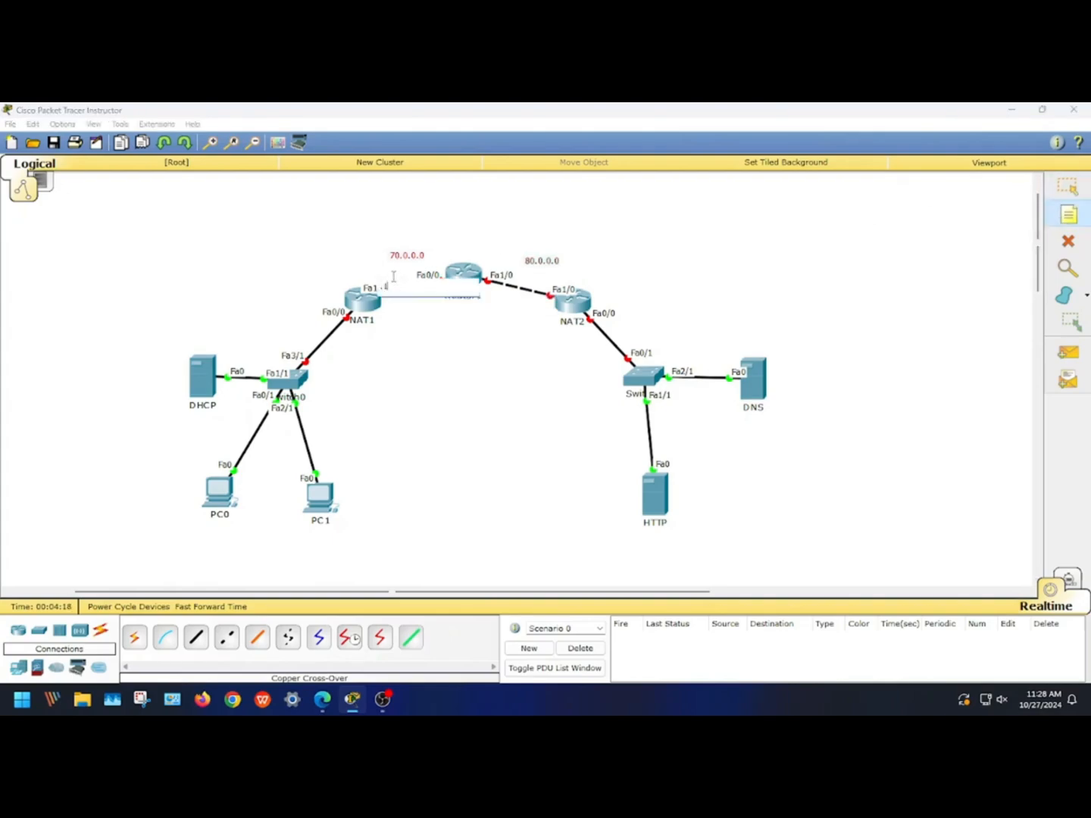
click(555, 256)
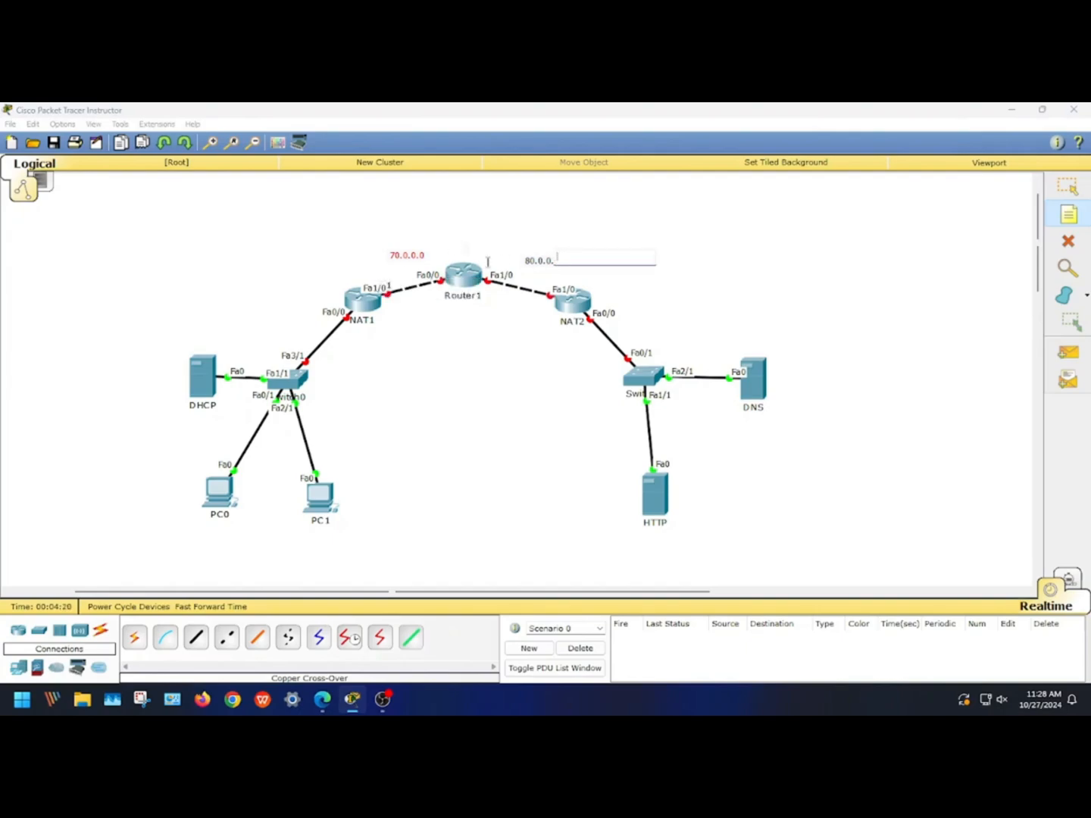
click(435, 269)
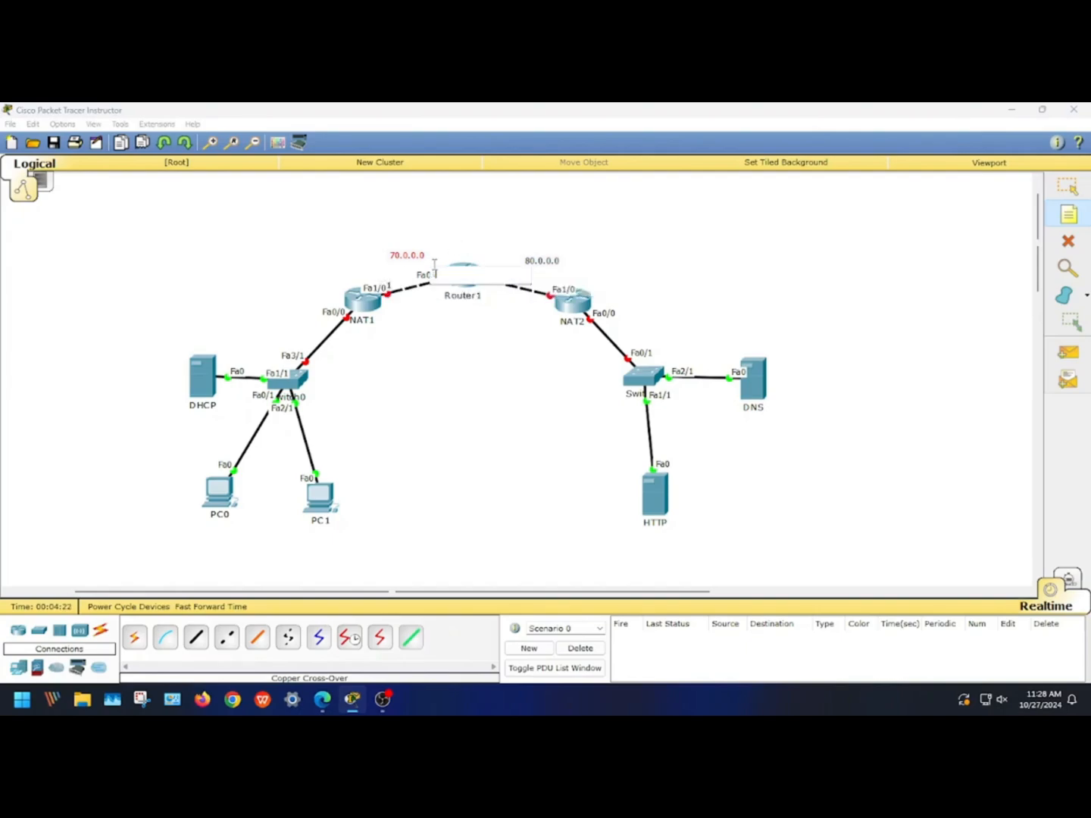
click(733, 230)
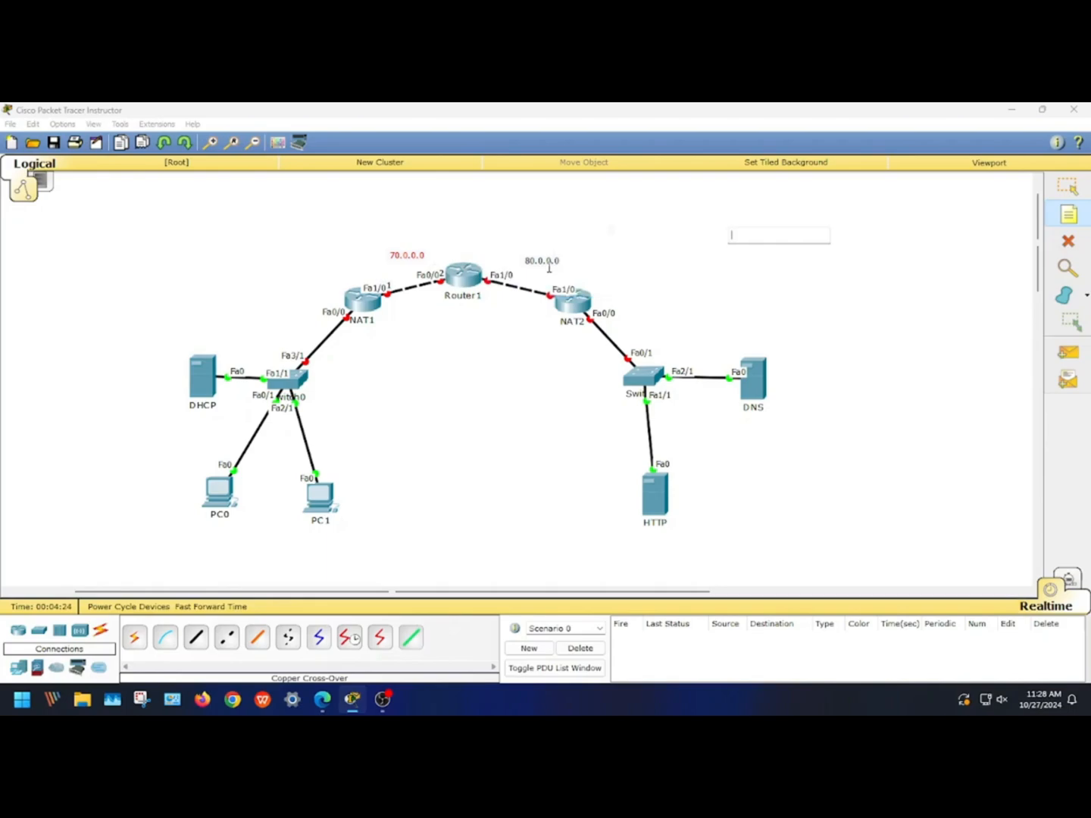
click(1070, 194)
drag(440, 273, 399, 305)
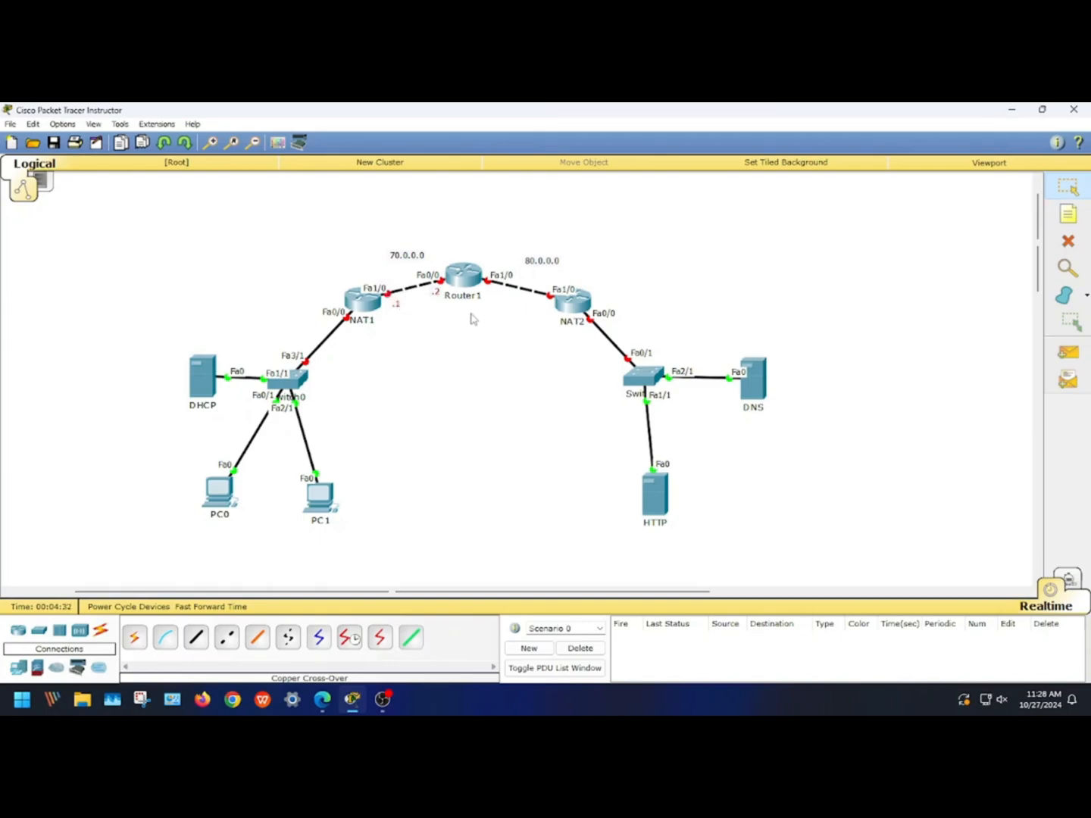
Step: Add the host notes .1 at Router1's Fa1/0 and .2 at NAT2's Fa1/0, placed just below their link
click(1068, 214)
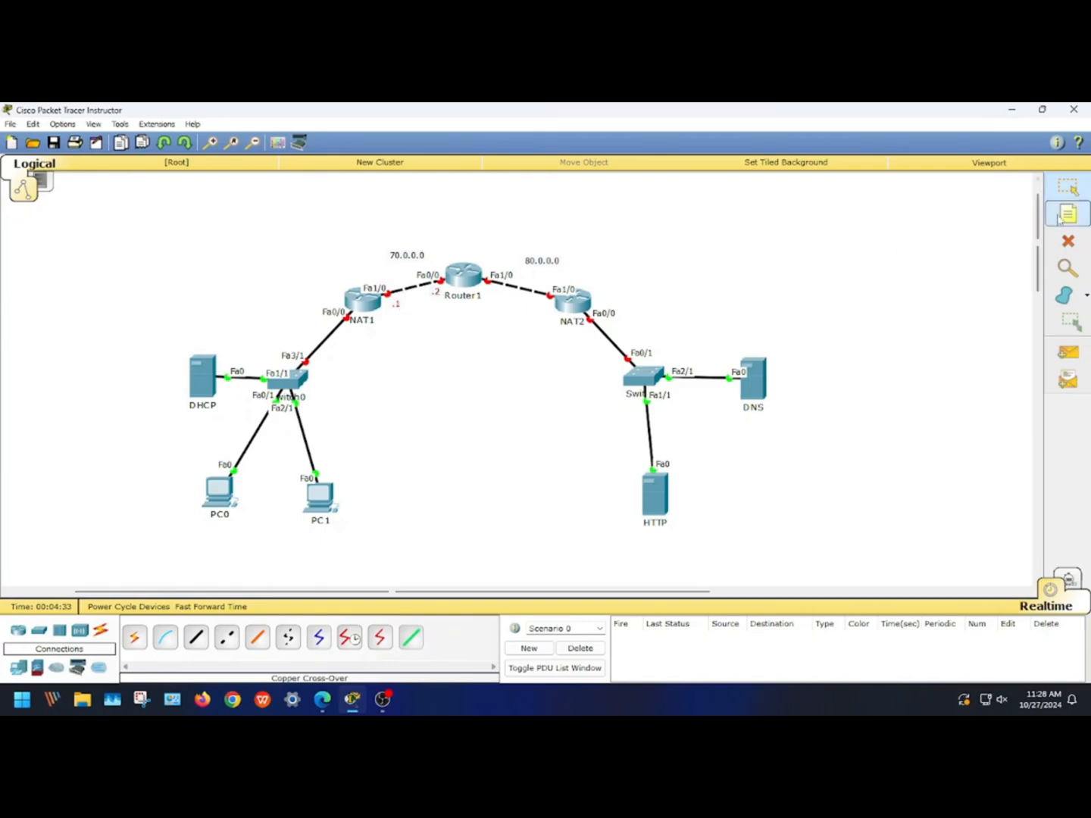
click(495, 299)
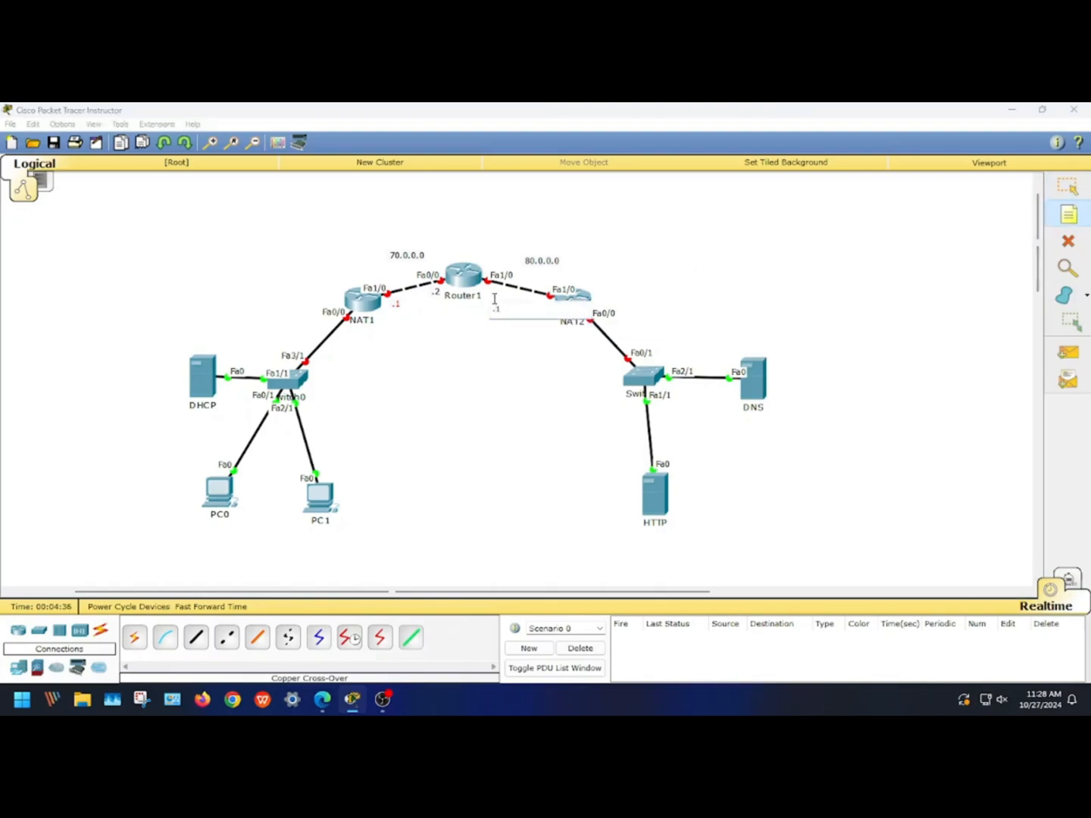
click(520, 336)
click(547, 309)
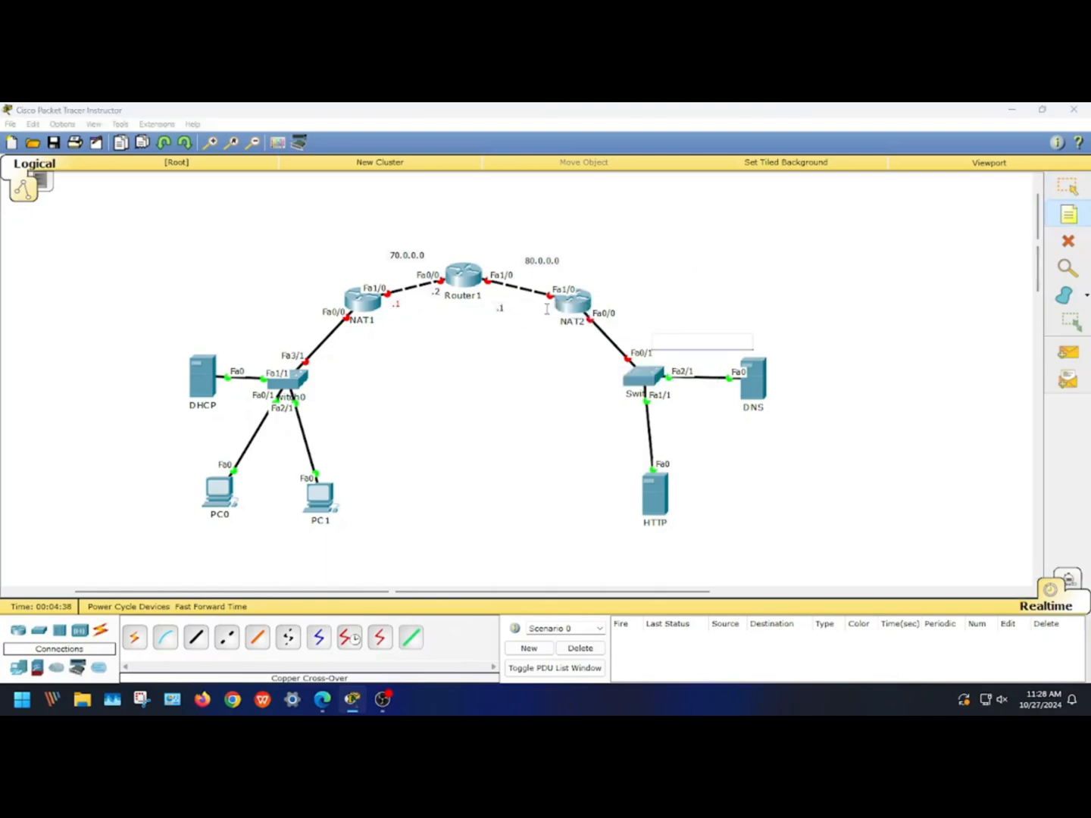
text(.2)
click(656, 274)
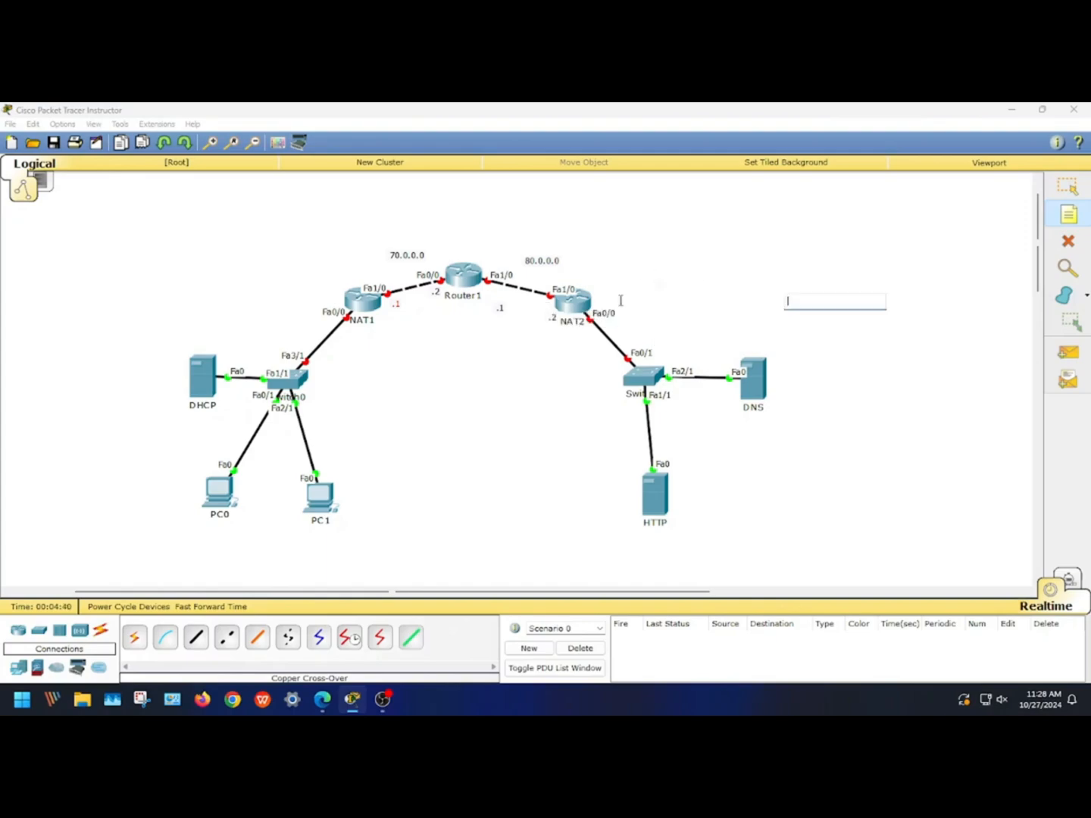
click(1078, 182)
drag(503, 310, 497, 300)
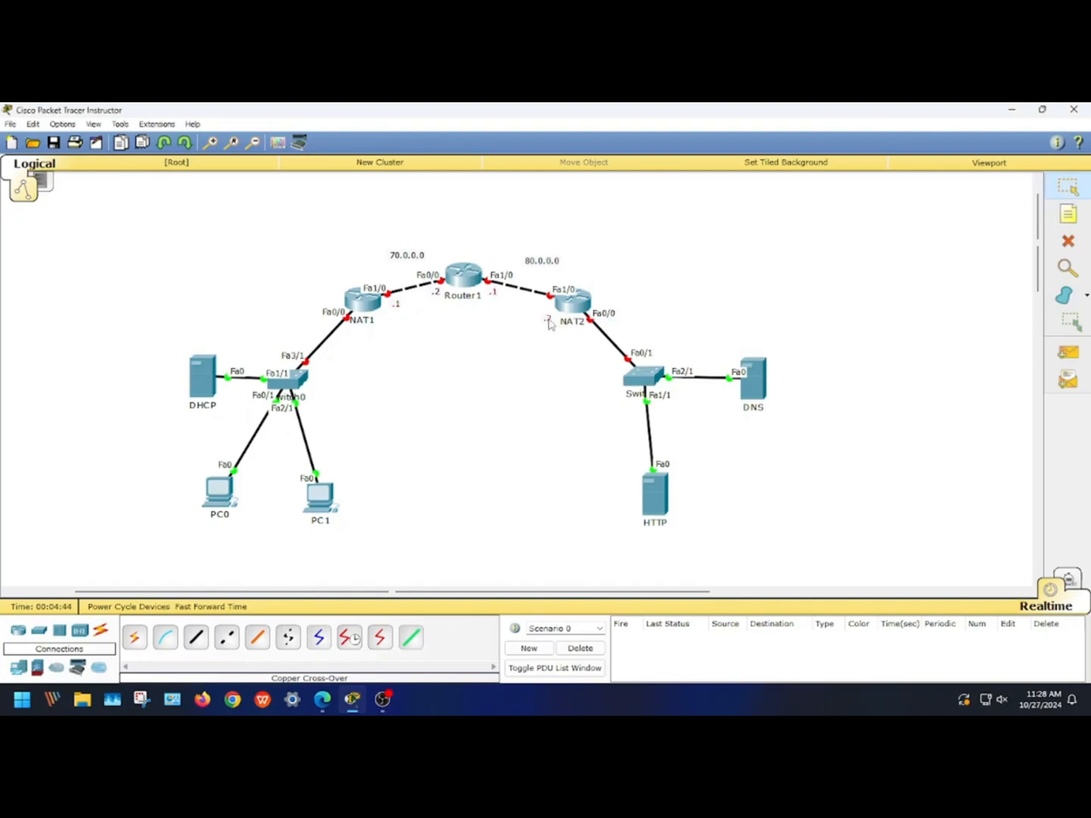
Step: Nudge the .2 note closer to NAT2's Fa1/0 link and add the note "private: 192.168.10.0 / Public: 80.0.0.0" beside the HTTP server
drag(555, 323, 547, 310)
click(1069, 217)
click(766, 475)
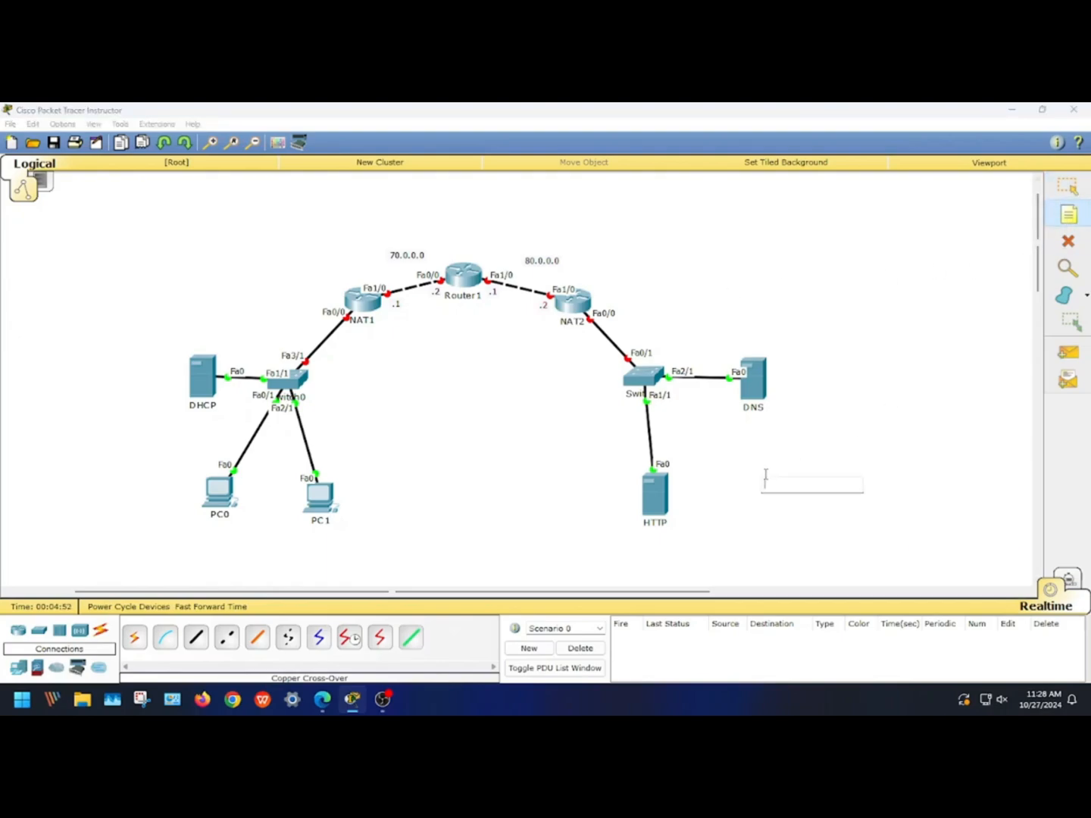
text(private: 192.168.10.0)
key(Return)
text(80)
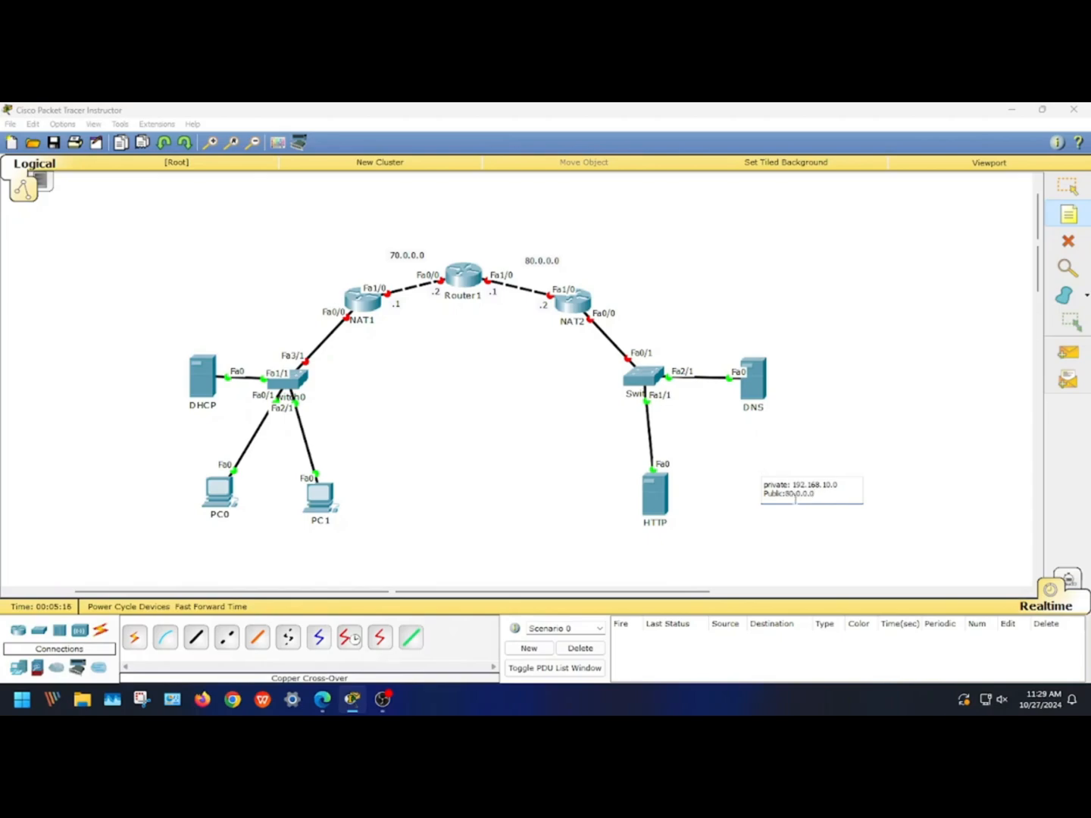
click(788, 498)
click(893, 491)
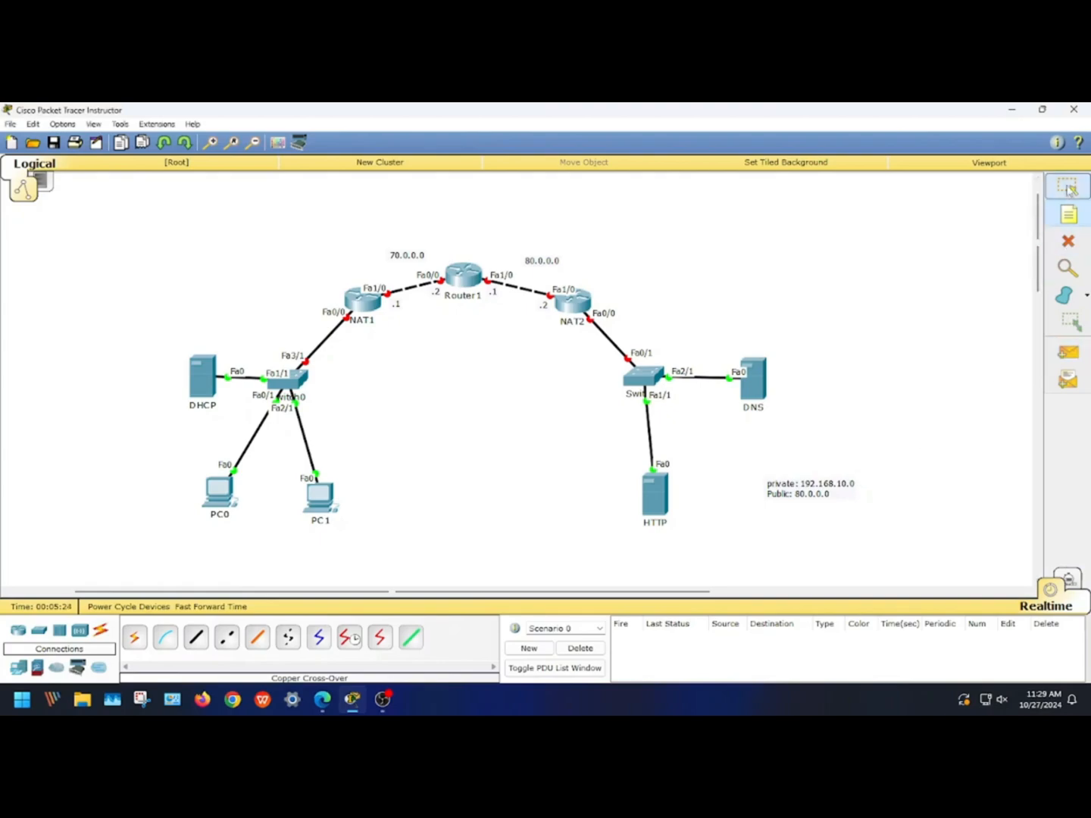
Step: Duplicate the private/public note, change its public network to 70.0.0.0 and place the copy below PC0 and PC1
click(834, 494)
drag(840, 495, 759, 491)
key(ctrl+c)
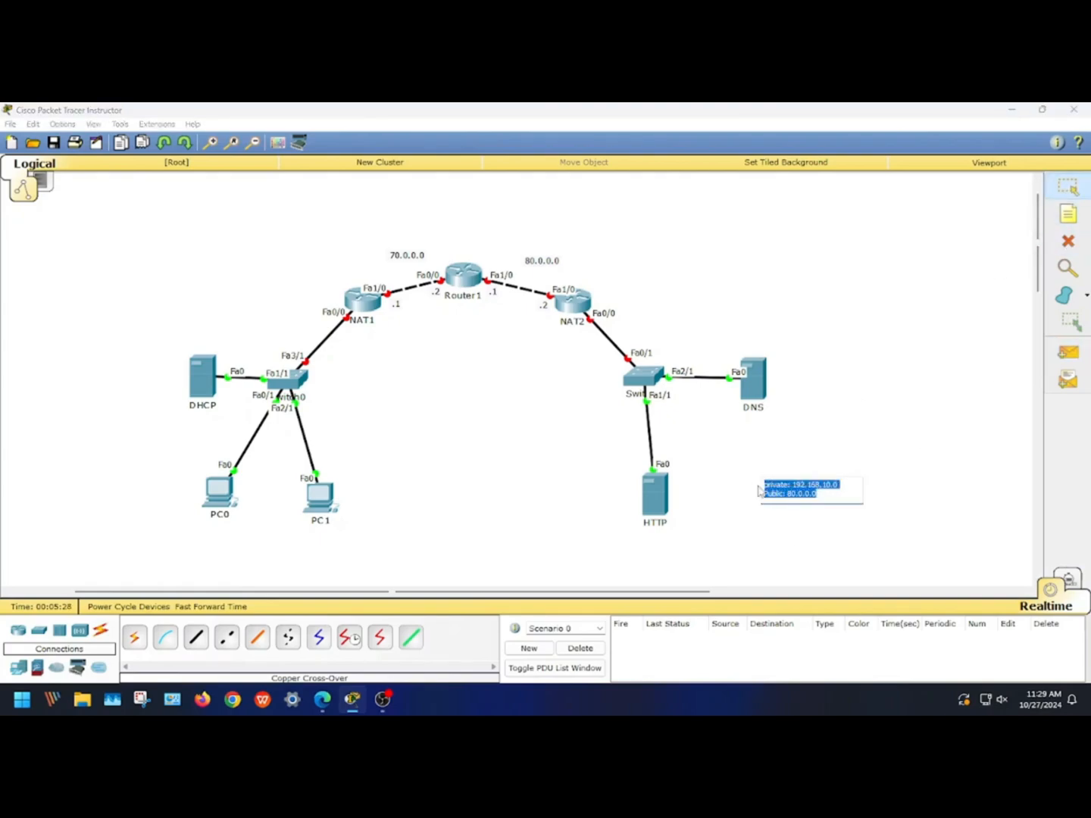
click(1069, 215)
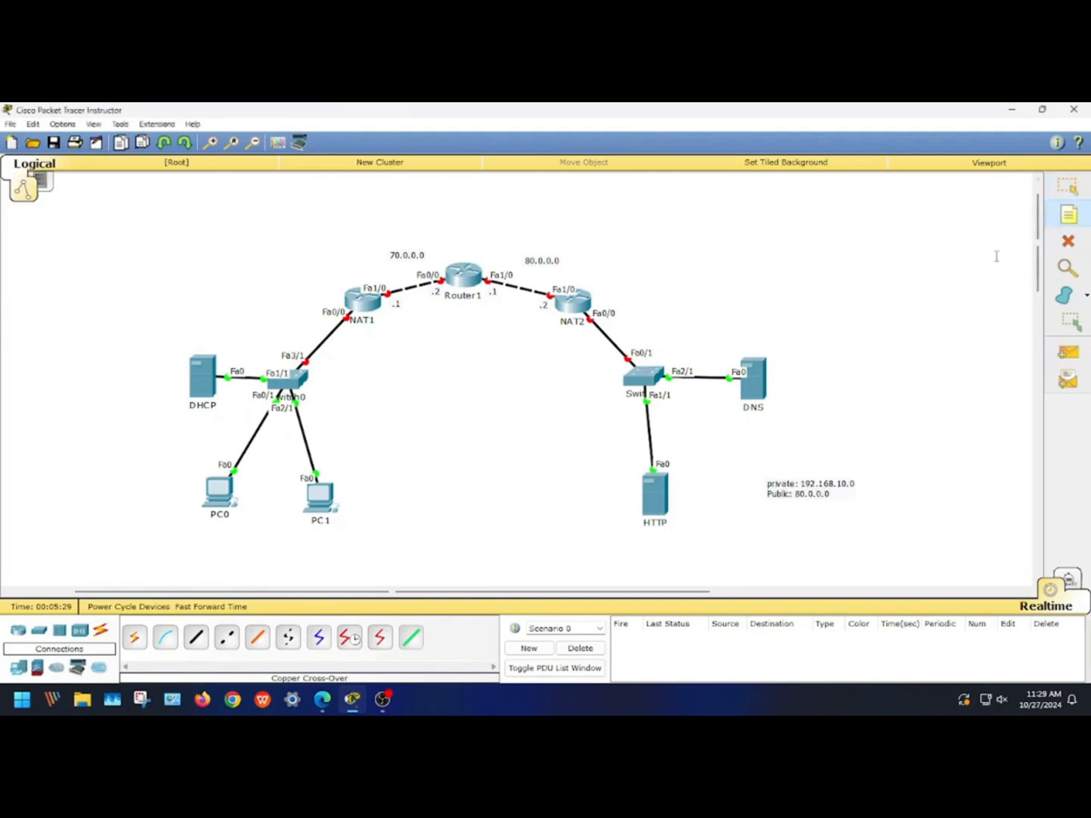
click(351, 460)
key(ctrl+v)
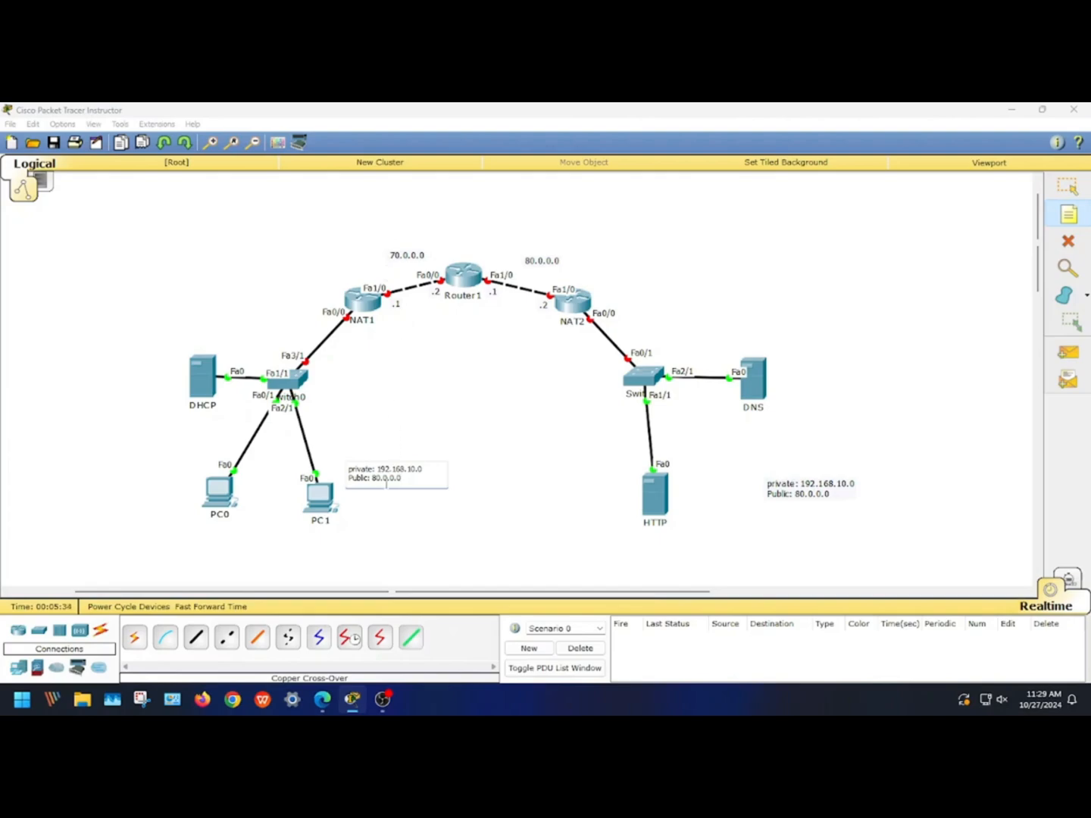
double_click(376, 478)
text(70)
key(Escape)
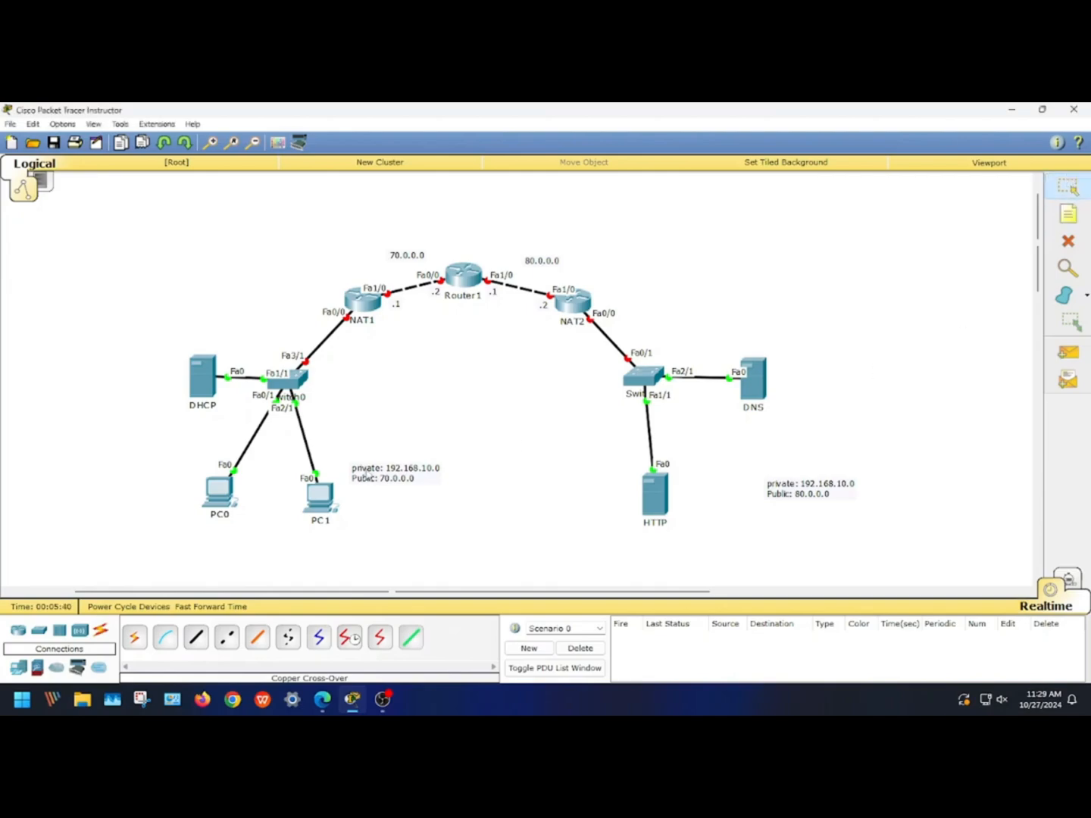
drag(370, 476, 246, 559)
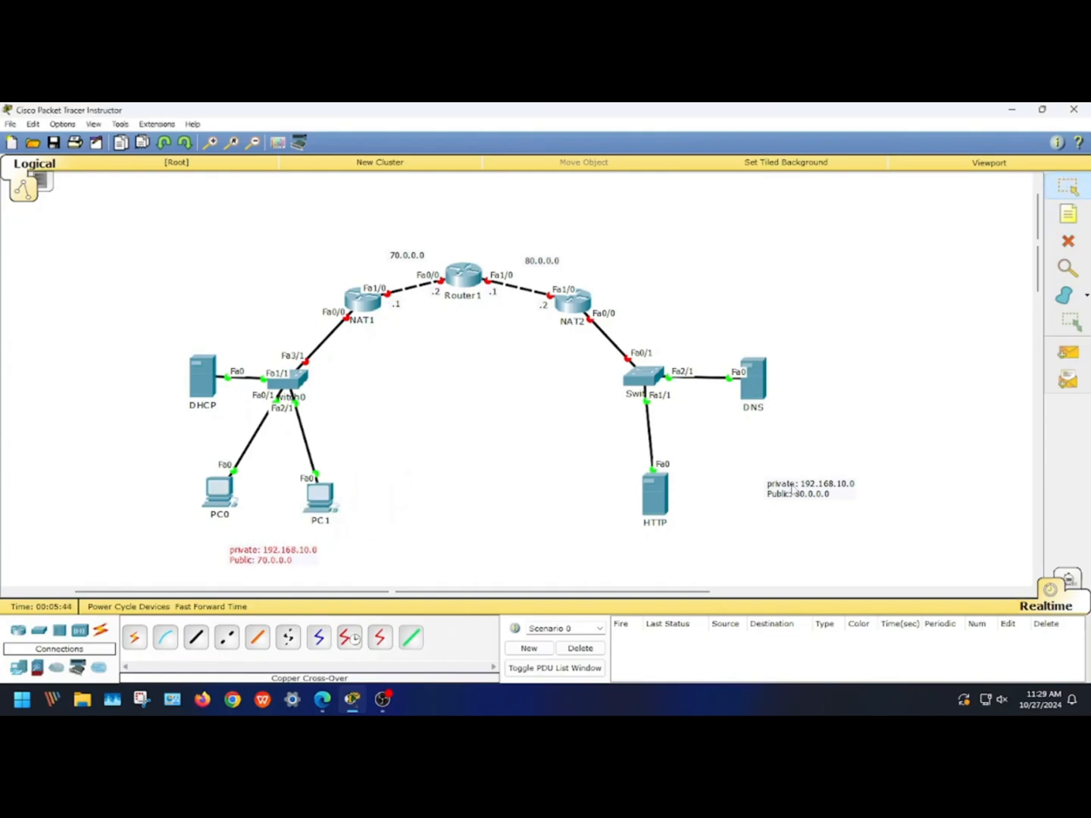
Step: Arrange the HTTP and DNS servers side by side below Switch1 and centre the Public: 80.0.0.0 note beneath them
drag(793, 494, 708, 541)
drag(660, 504, 580, 475)
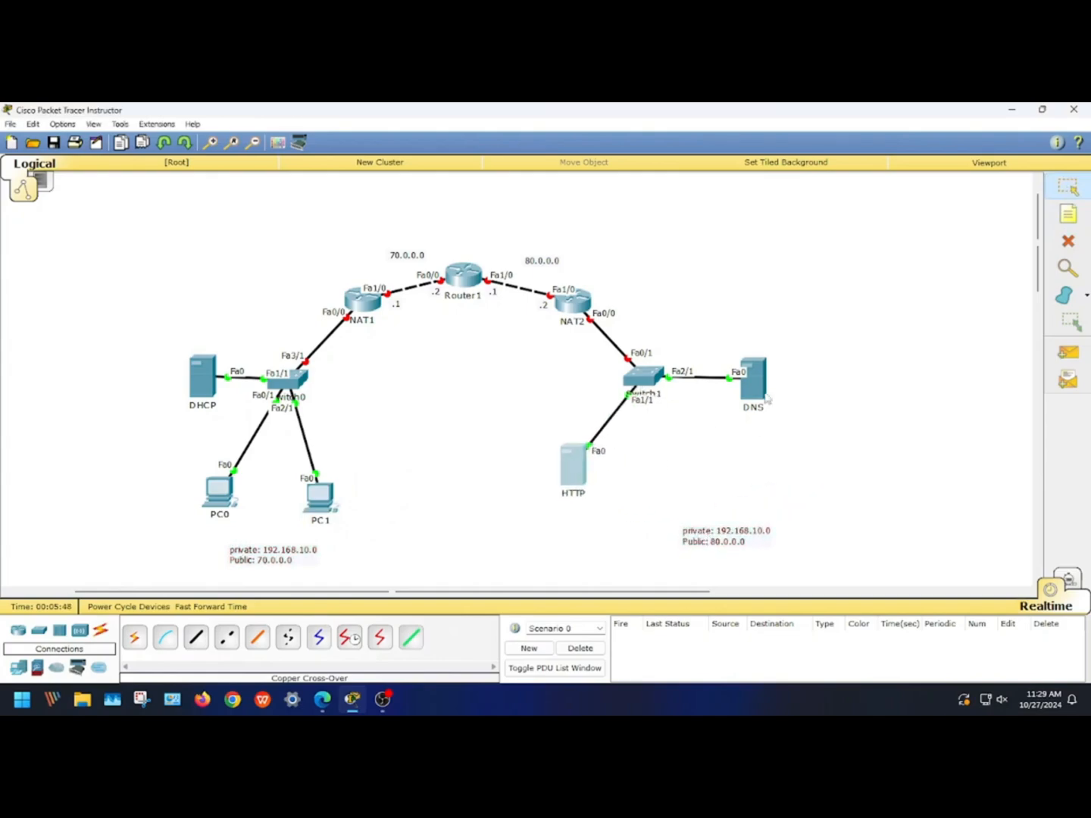
drag(754, 396, 703, 476)
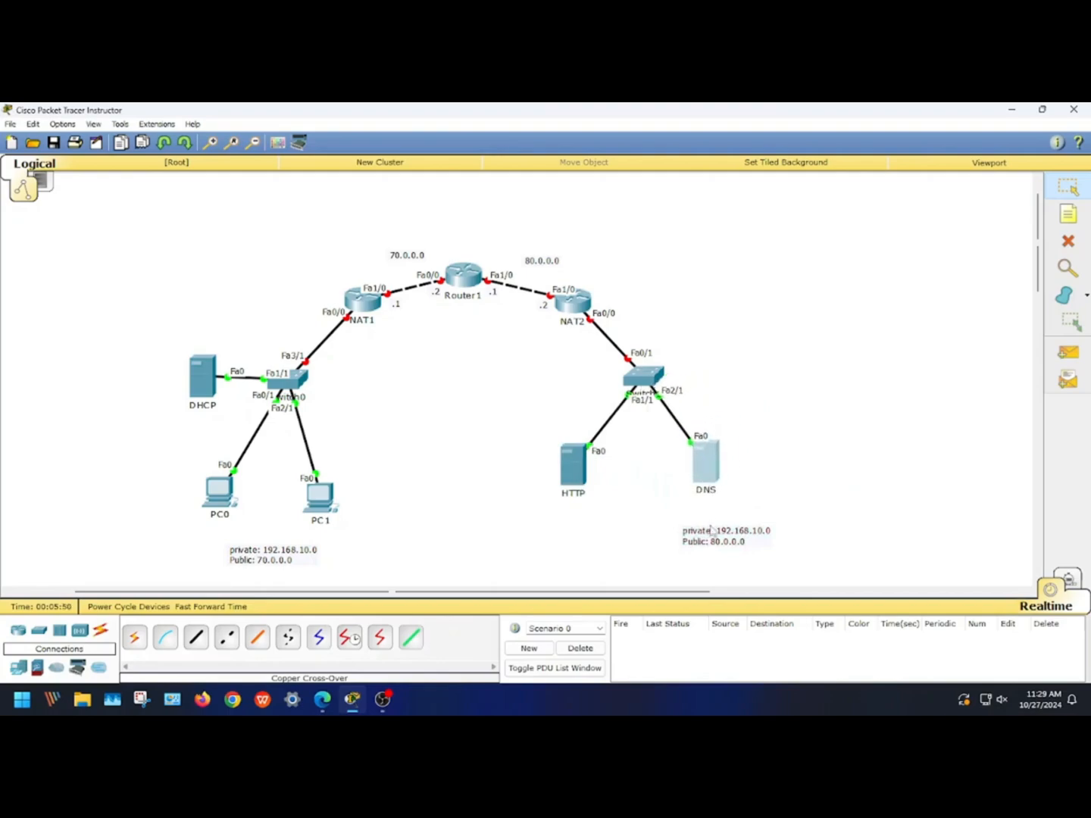
drag(710, 538, 640, 537)
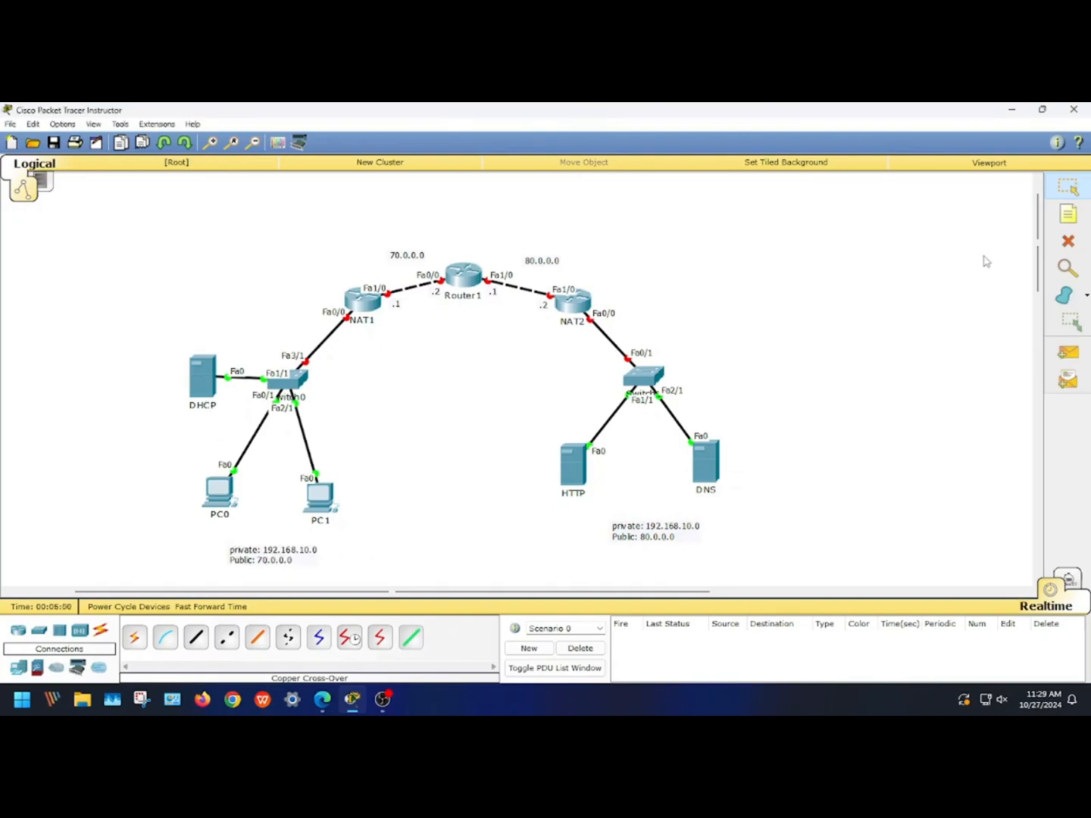
Step: Add the note 192.168.10.1 next to Fa0/0 on both NAT1 and NAT2
click(1062, 221)
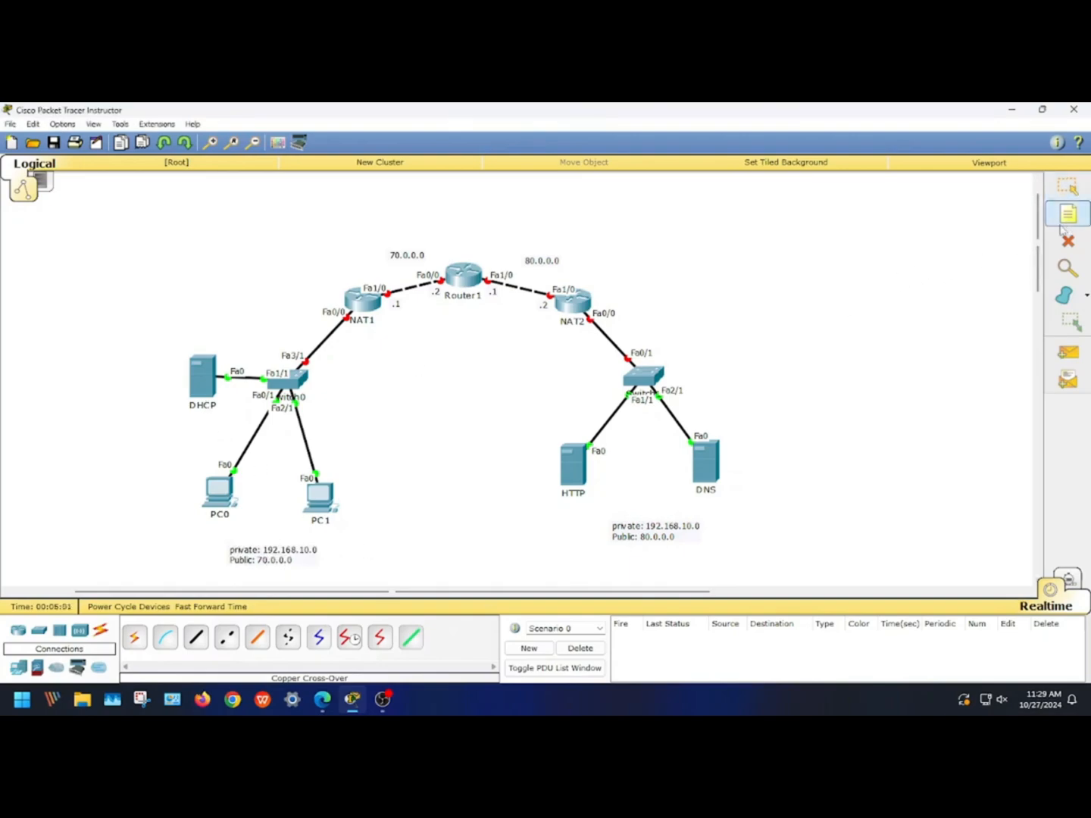
click(355, 331)
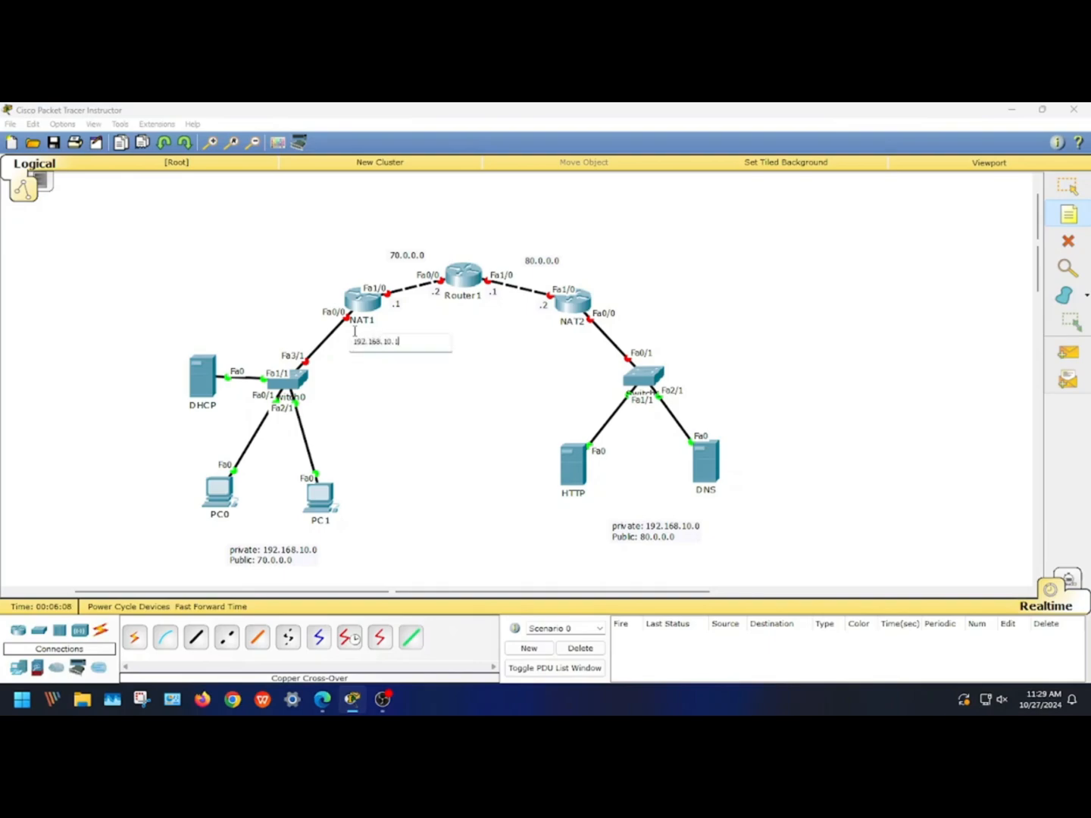
click(962, 229)
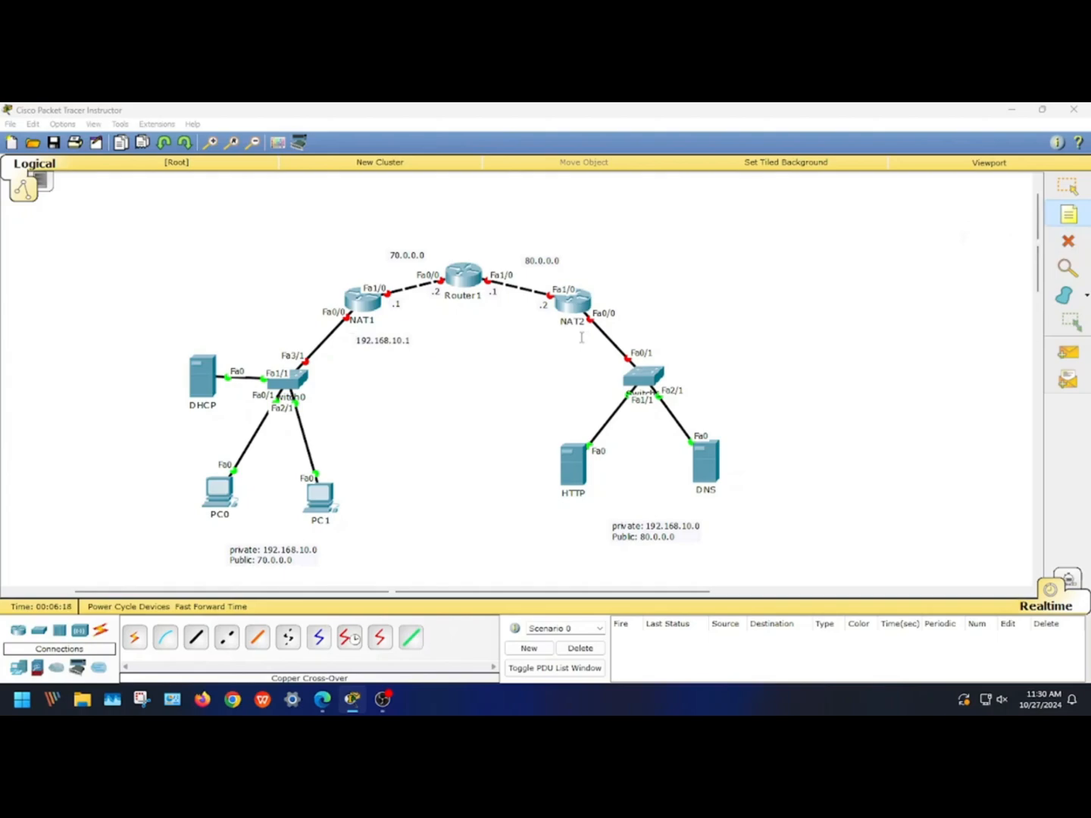
click(637, 324)
text(192.168.10.1)
click(1067, 186)
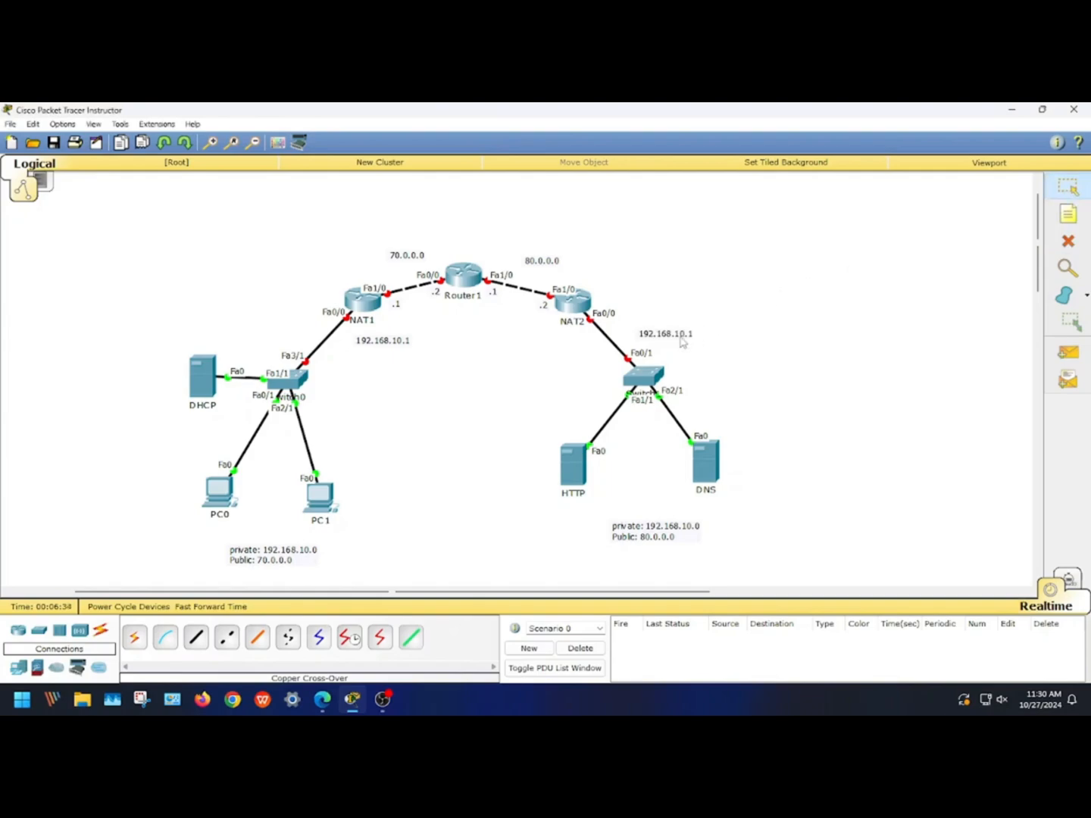
drag(683, 342, 665, 324)
drag(395, 343, 306, 320)
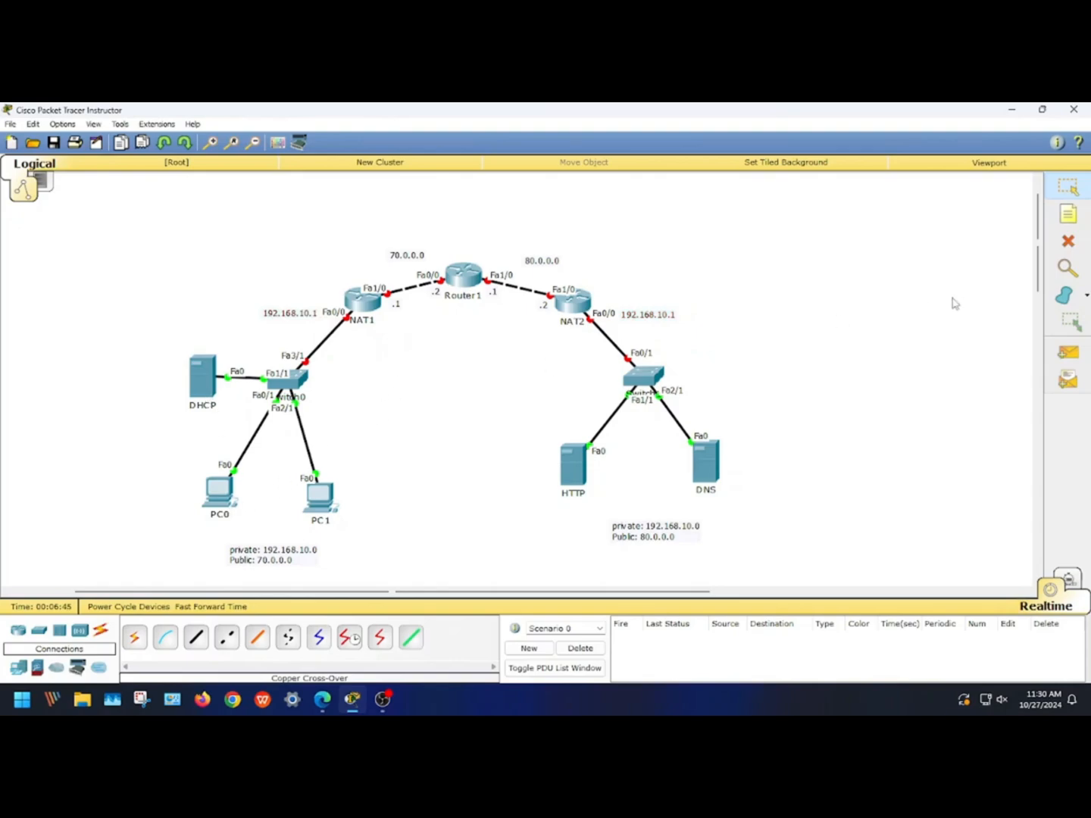
Step: Add the note 192.168.10.2 directly below the DHCP server
click(1069, 214)
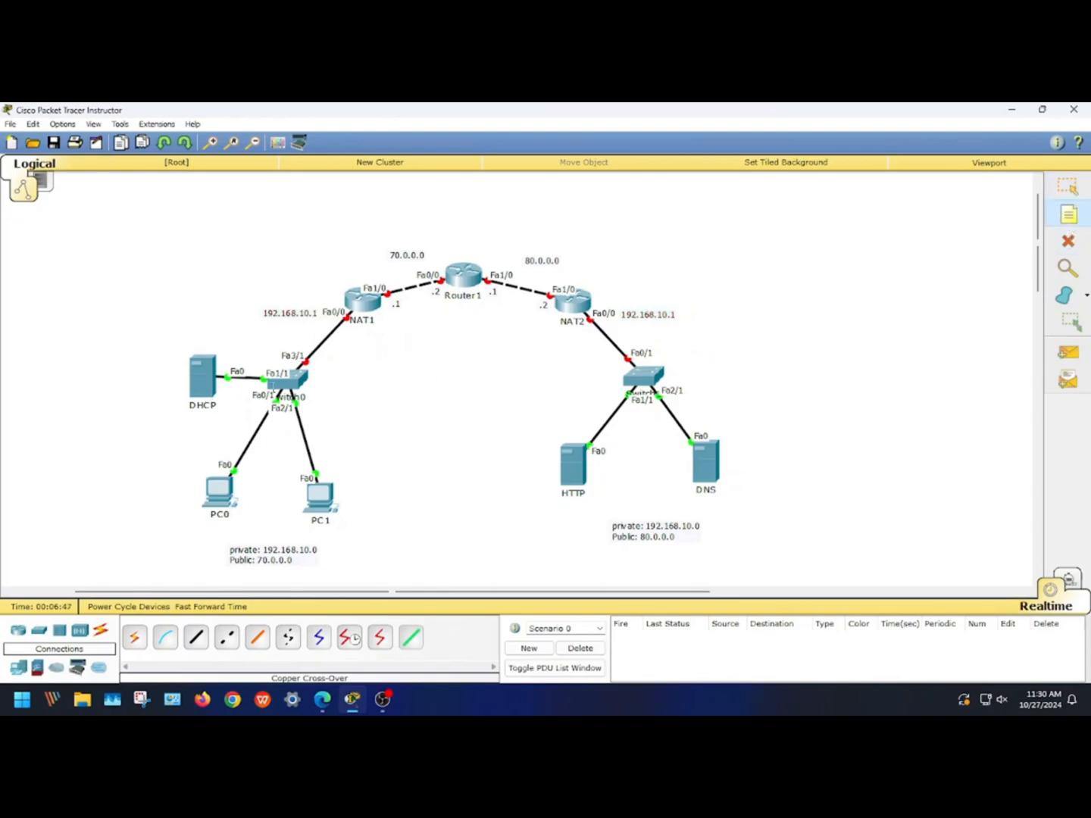
click(198, 424)
text(192.1)
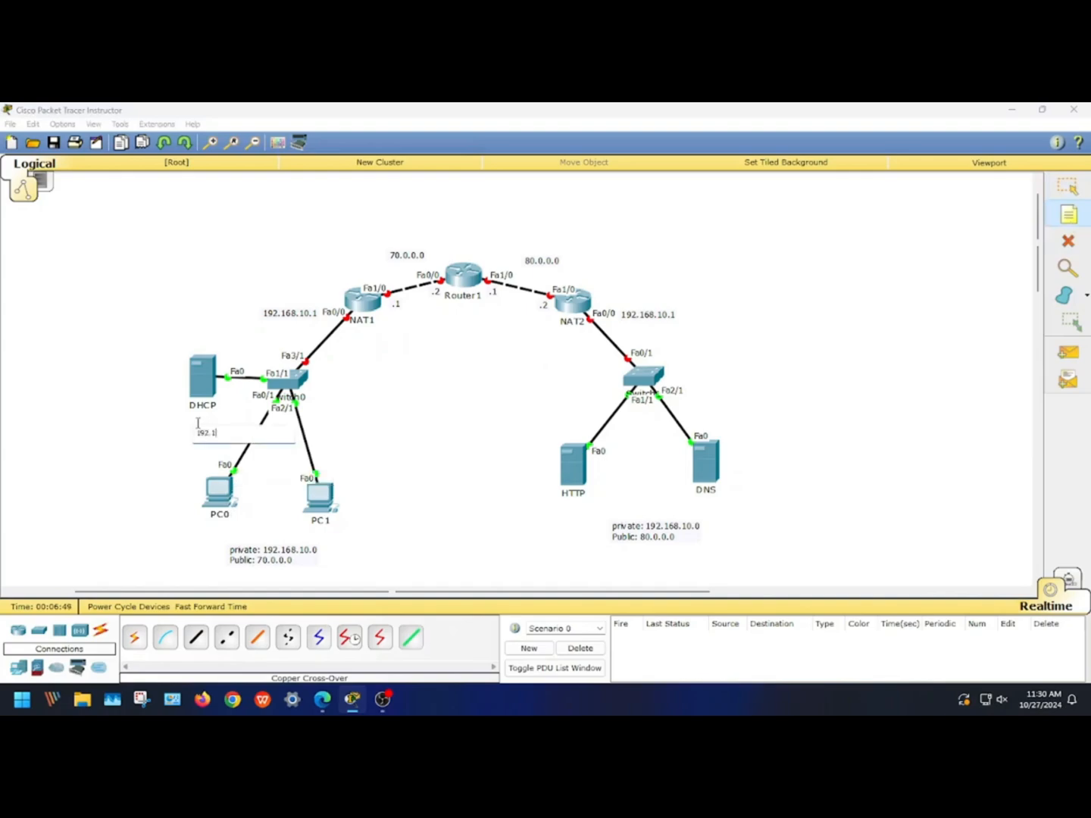
text(68.10.2)
click(304, 327)
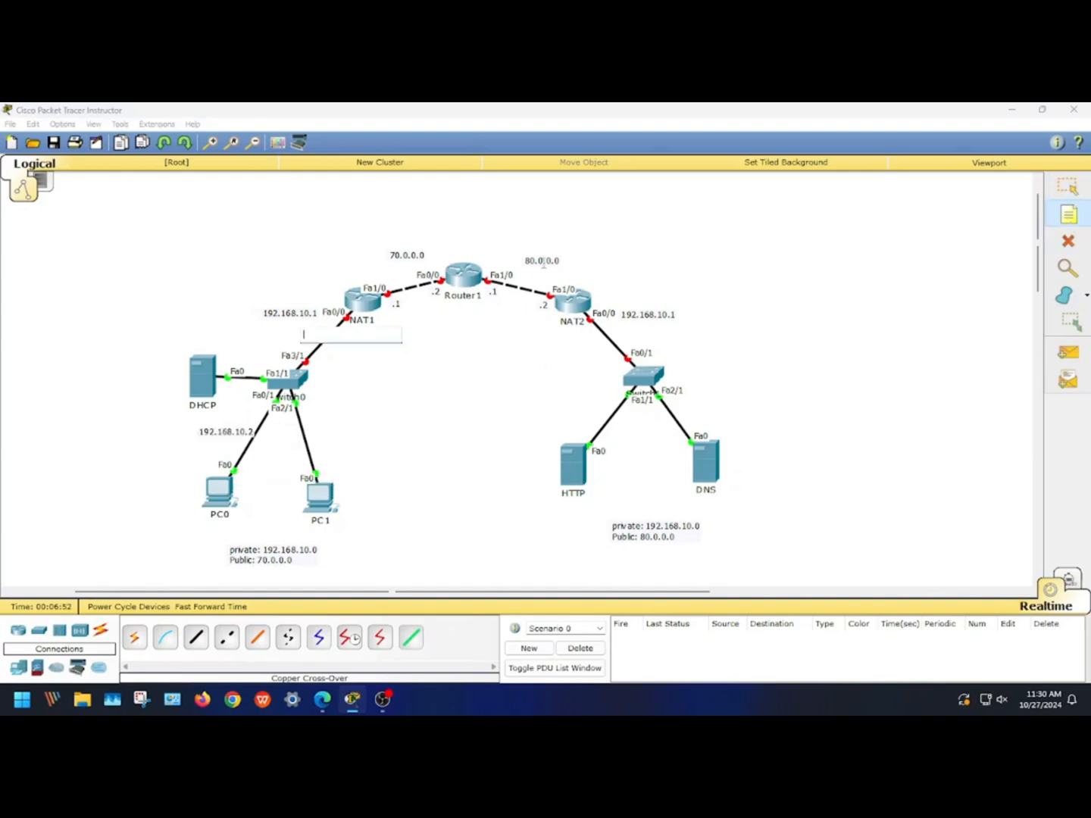
click(1064, 191)
drag(240, 437, 210, 422)
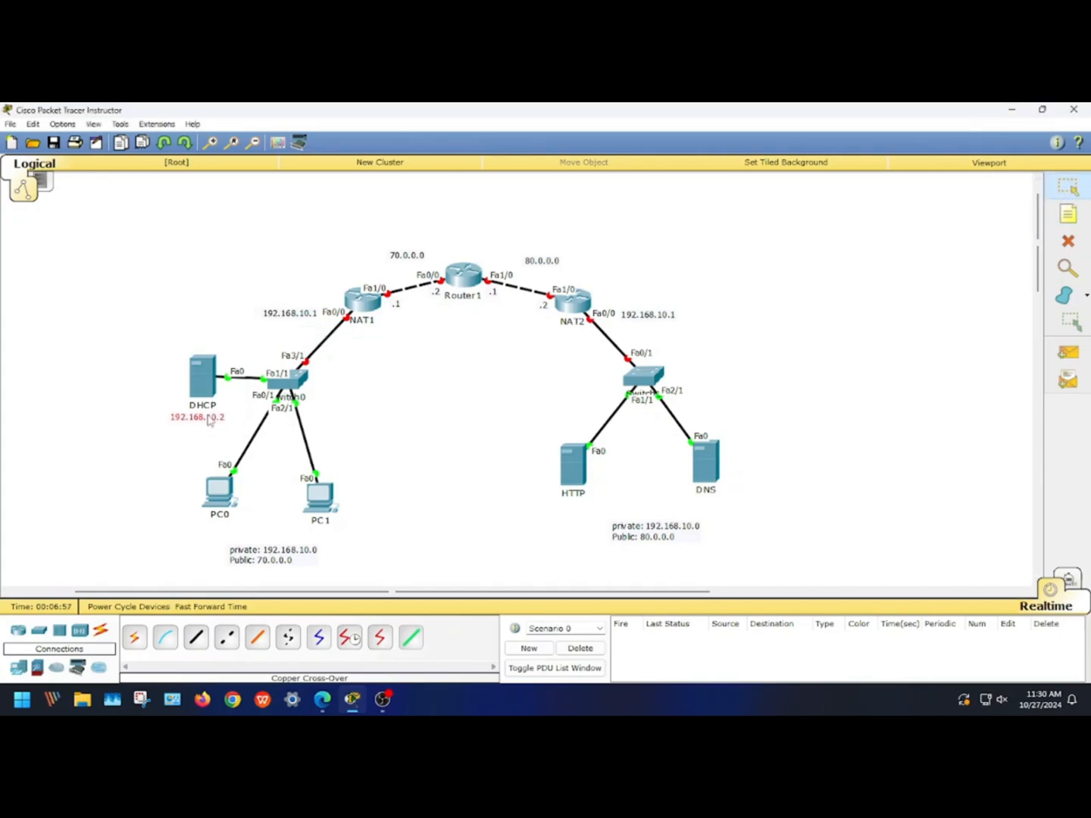
Step: Add the three-line note "SNAT / priv 192.168.10.2 / pub 80.0.0.3" and place it beside the HTTP server
click(1068, 214)
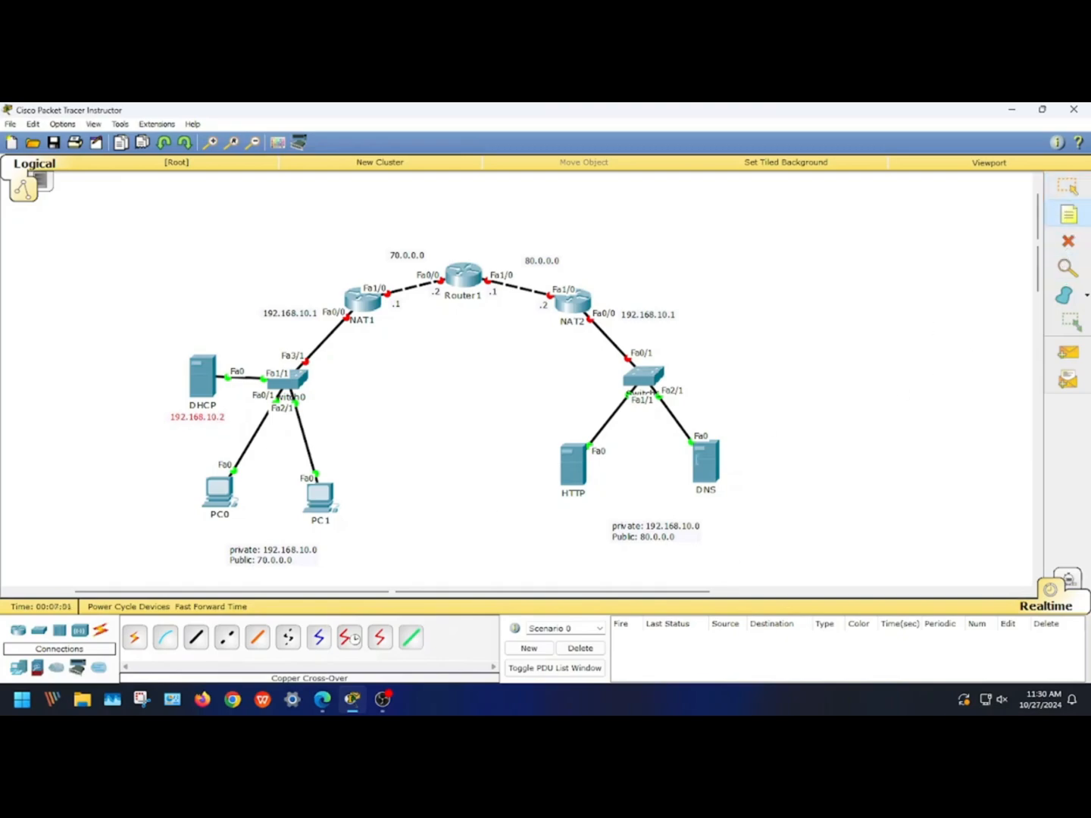
click(569, 511)
text(192.168.10.2)
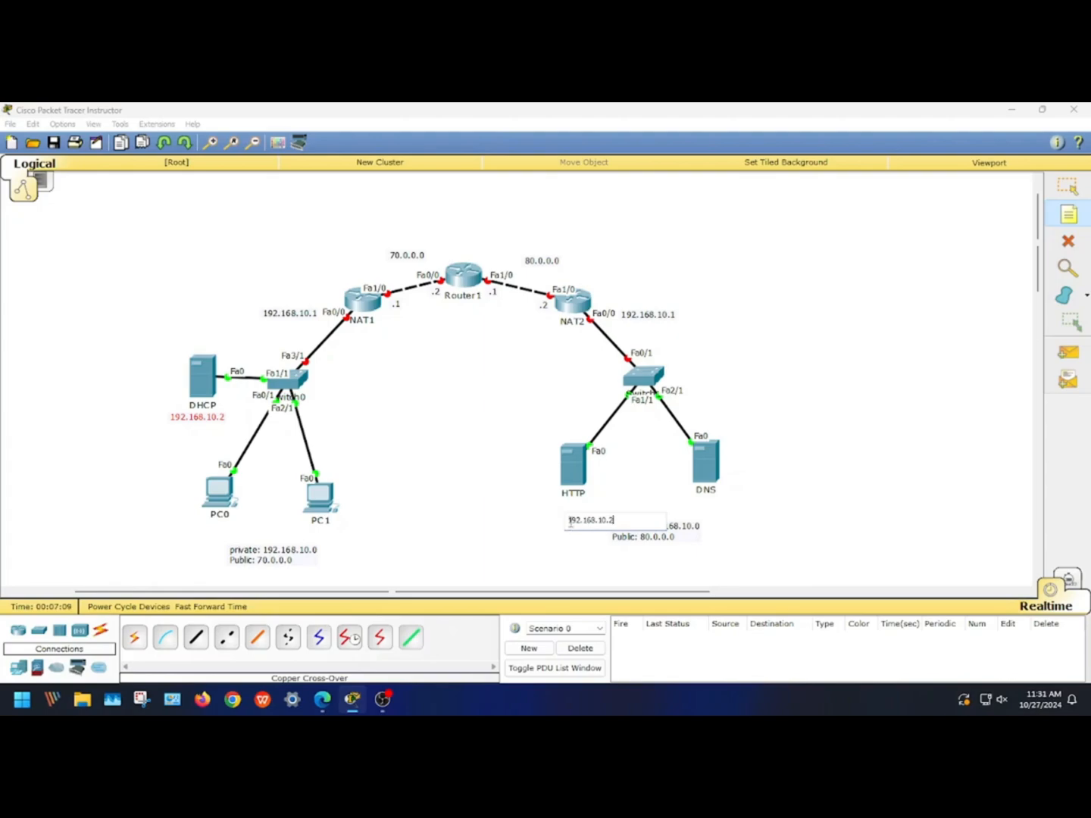
text(priv)
key(Return)
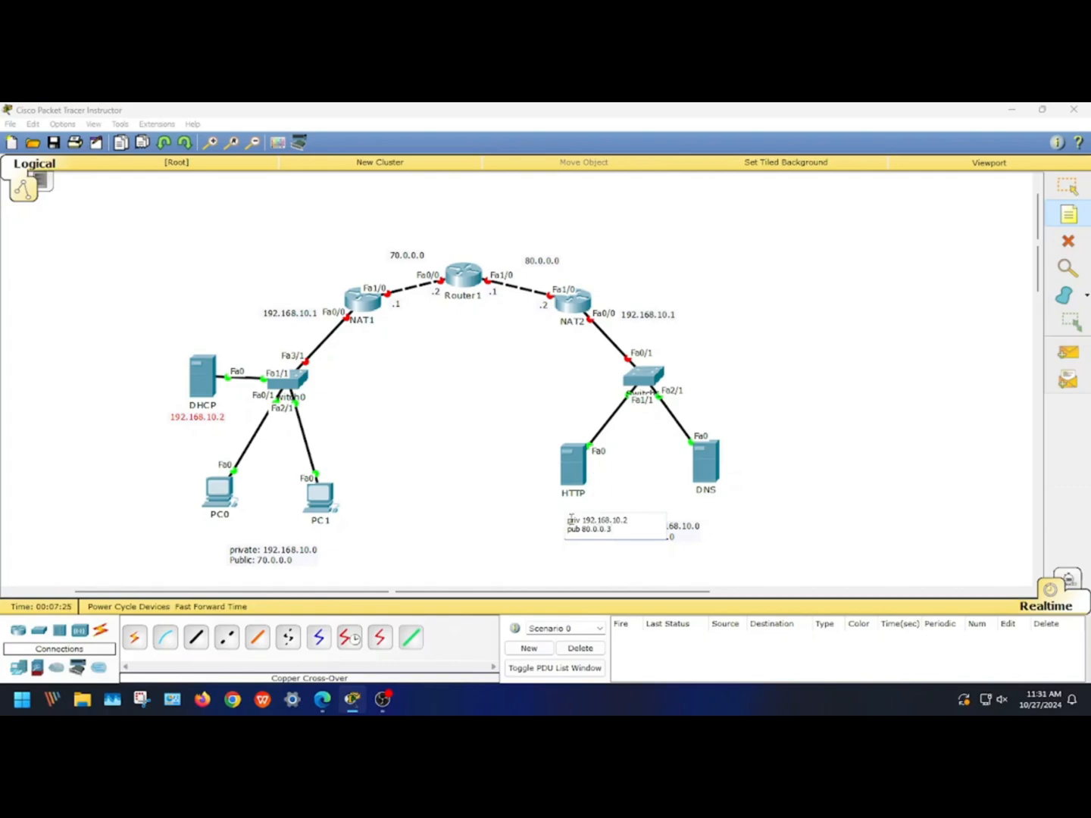
key(Return)
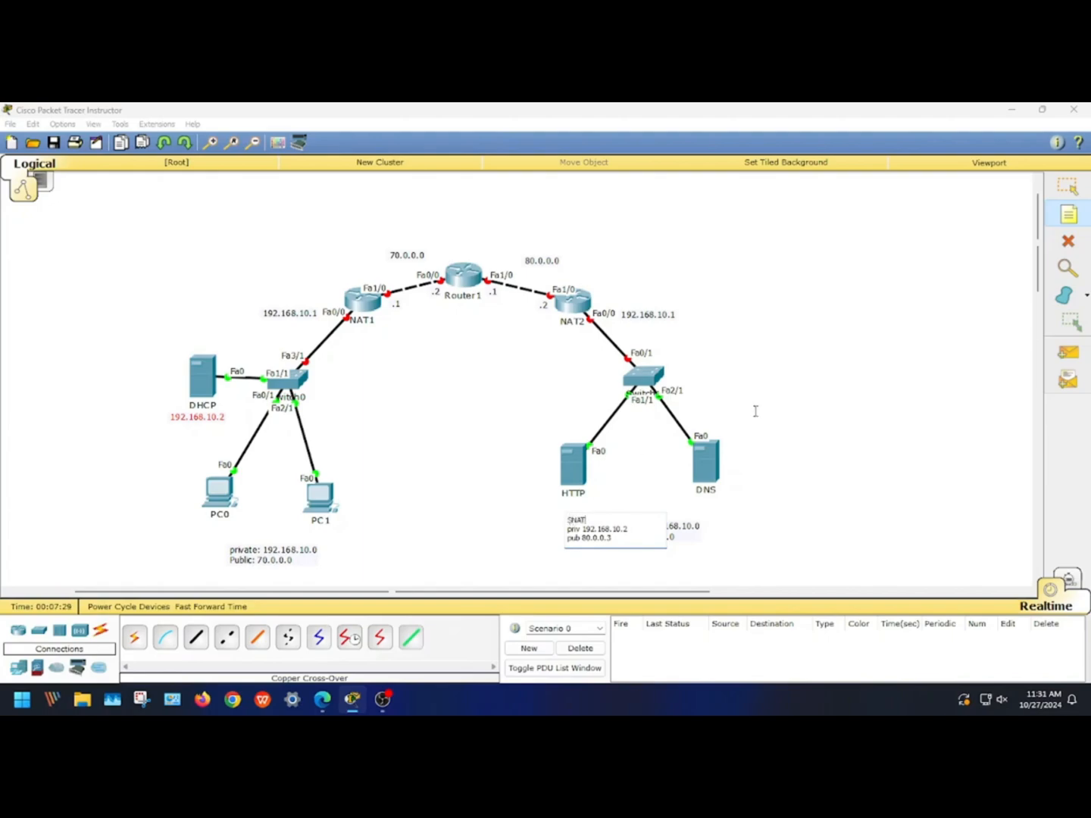
click(643, 475)
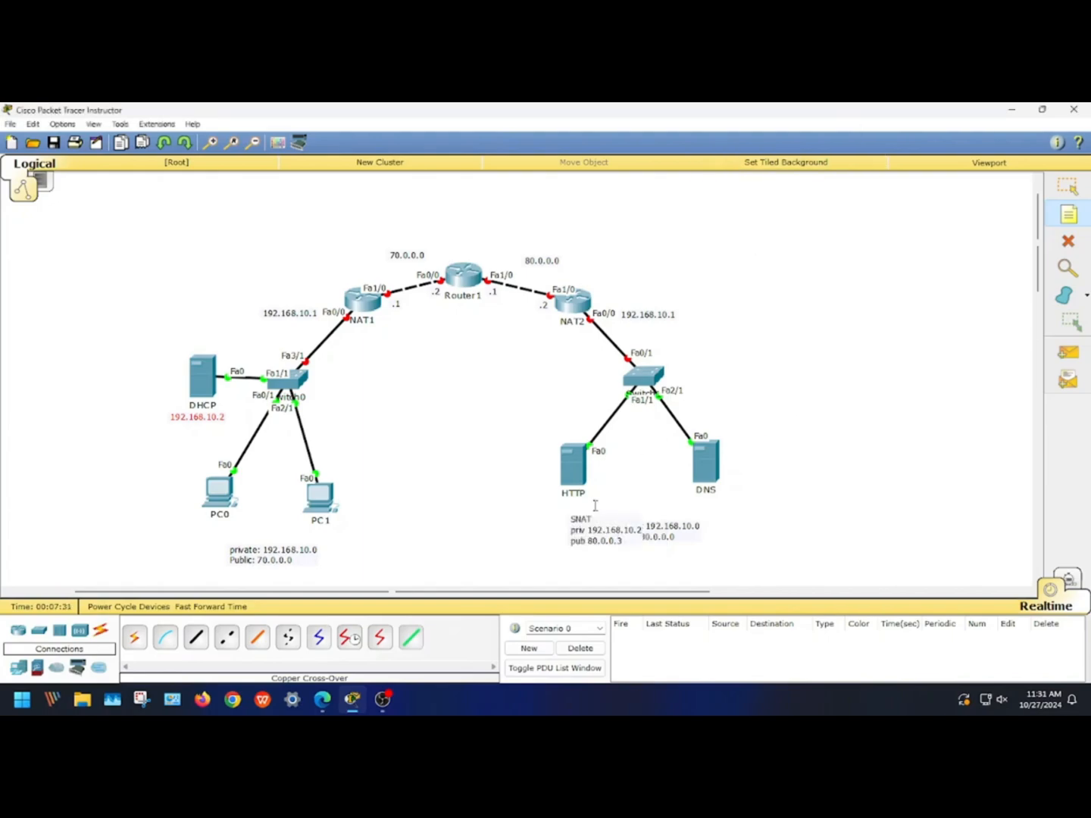
click(1066, 187)
drag(587, 524, 487, 447)
Step: Duplicate the HTTP server's SNAT note beside the DNS server, changing it to priv 192.168.10.3 and pub 80.0.0.4
key(ctrl+c)
double_click(547, 472)
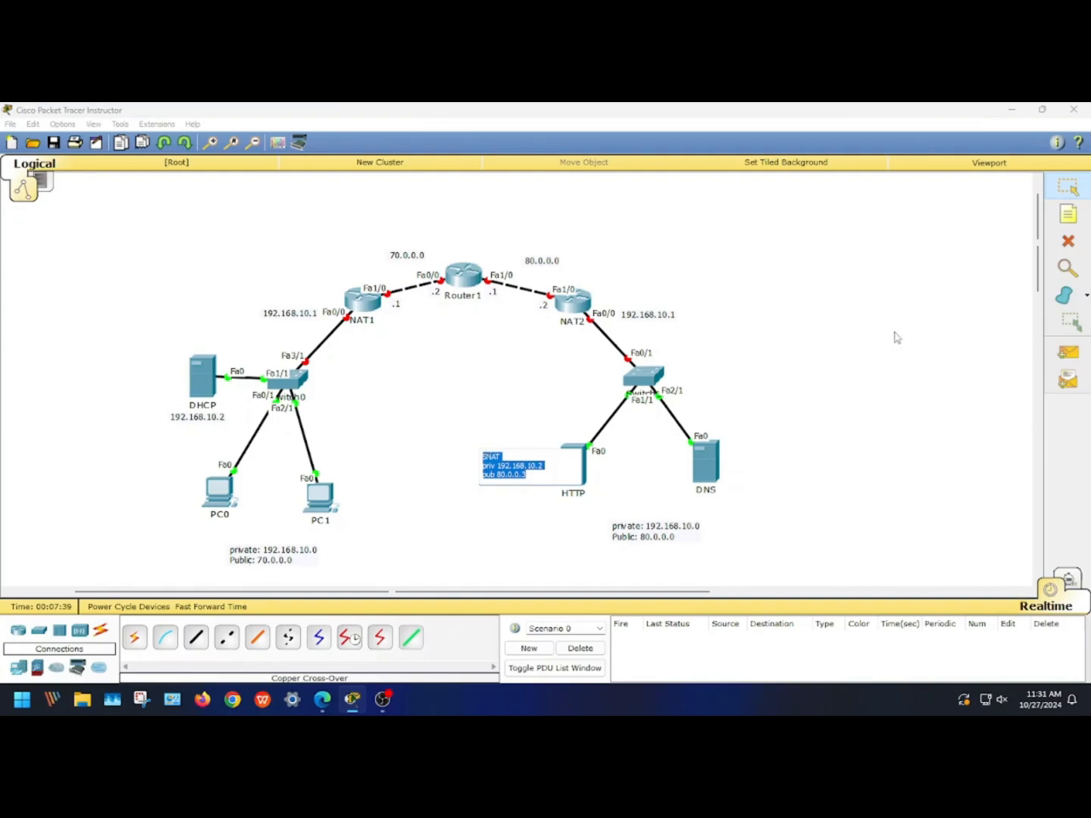
click(1068, 214)
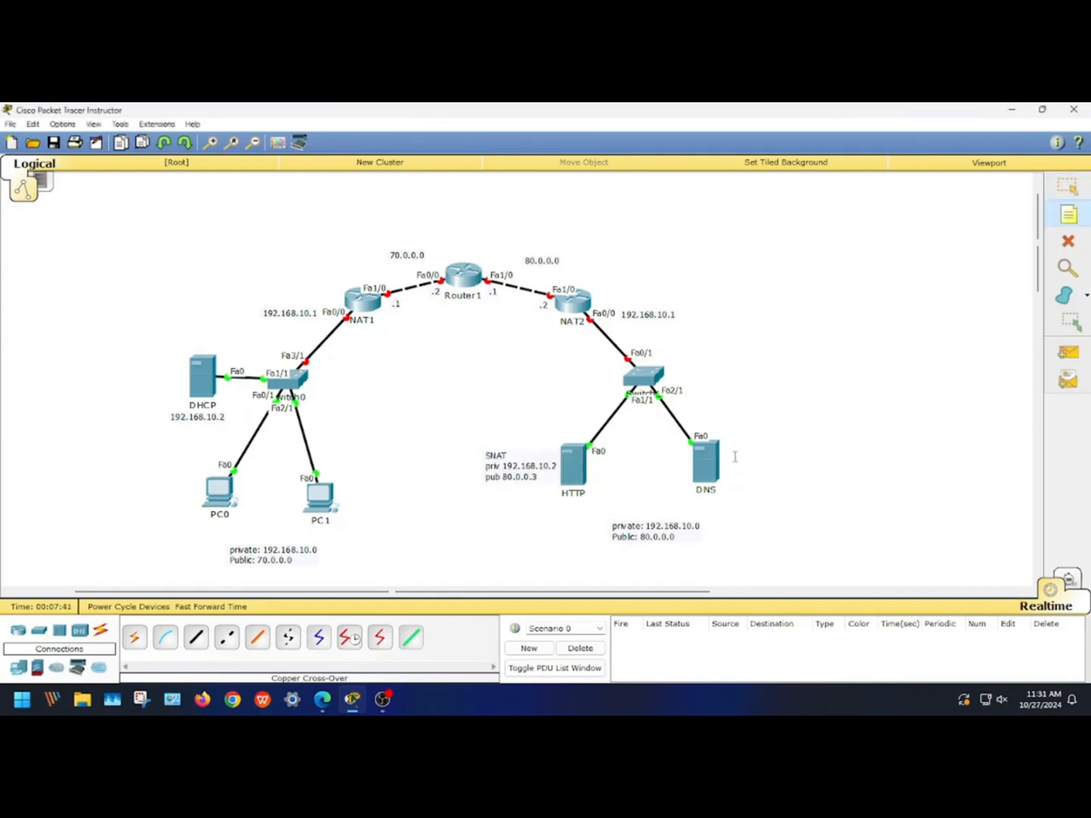
click(734, 457)
key(ctrl+v)
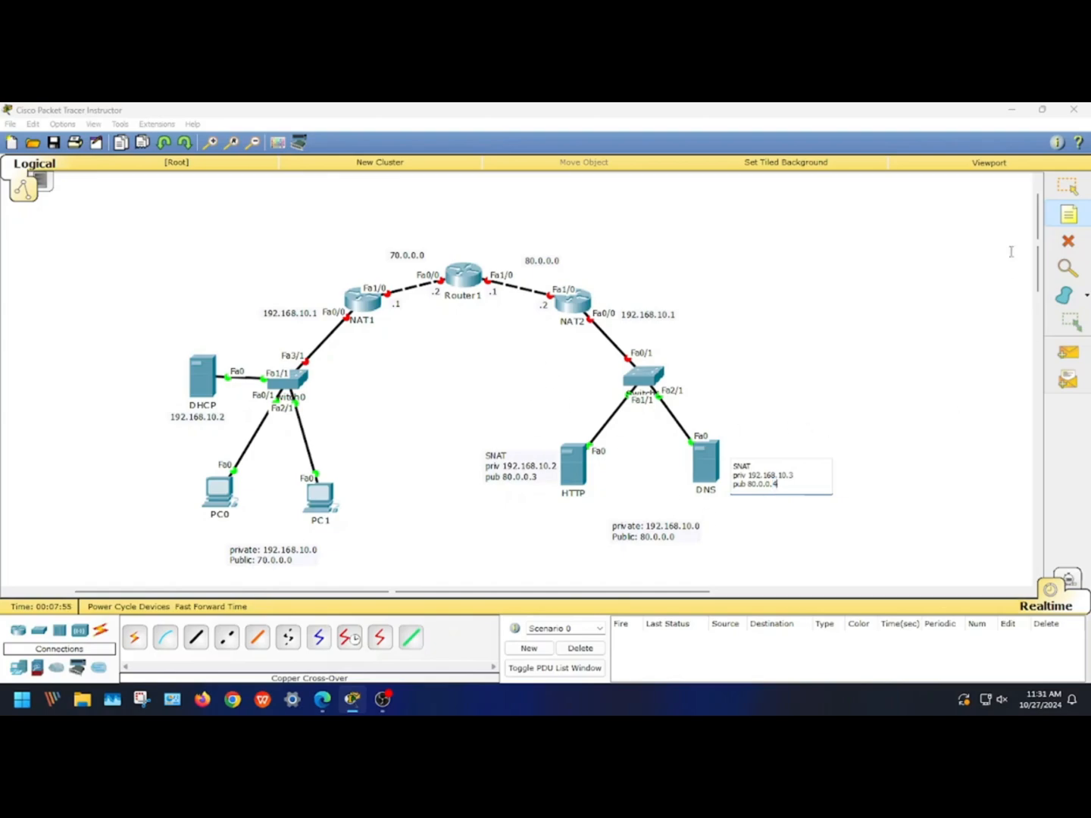
click(1068, 186)
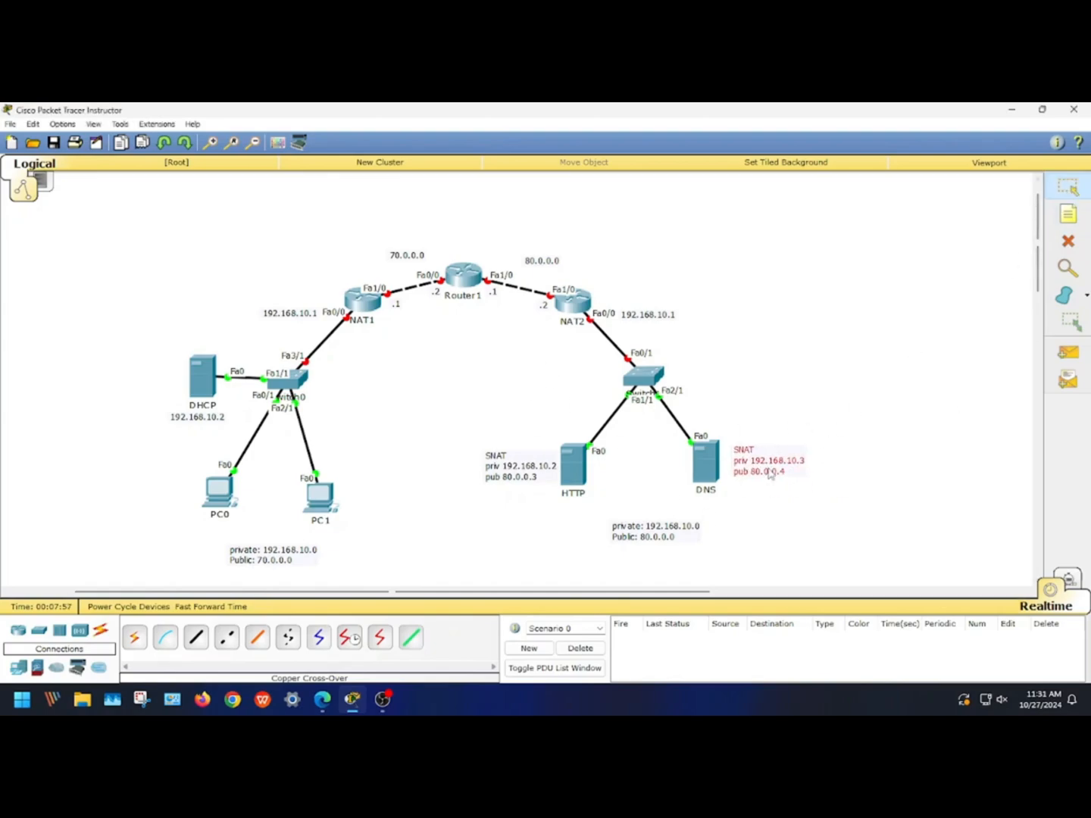
drag(770, 474, 768, 471)
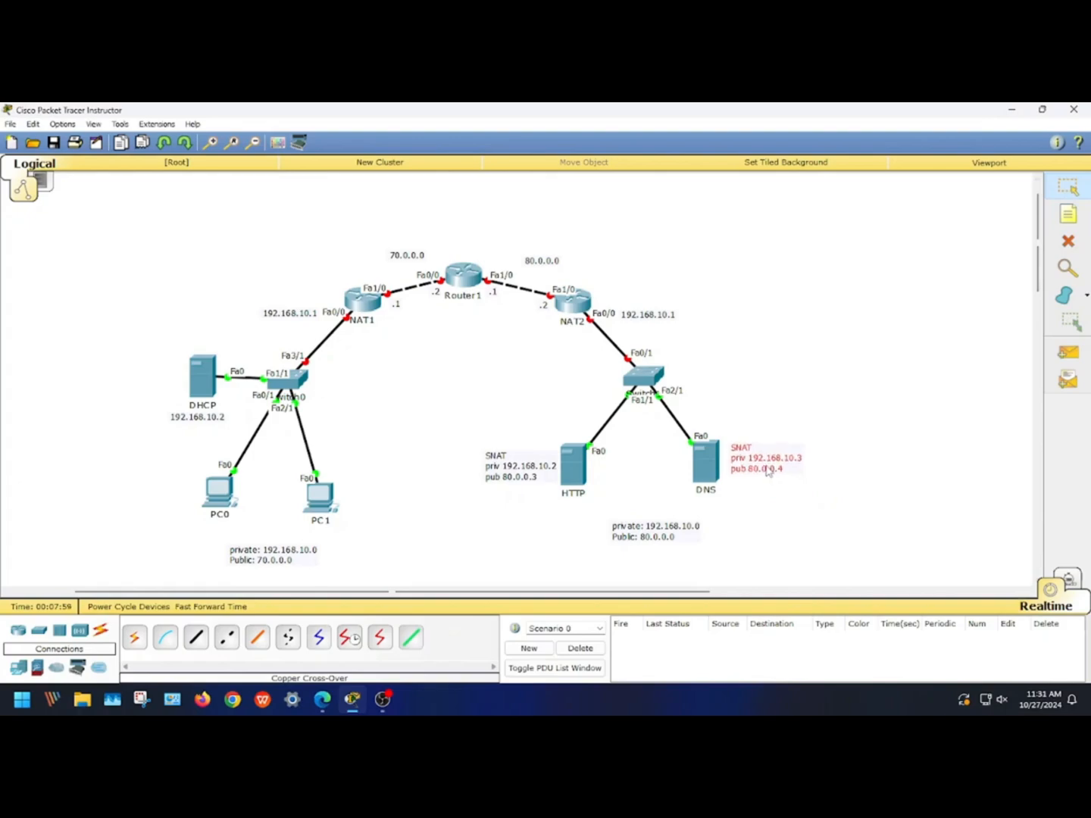
click(794, 497)
Step: Give the DHCP server the static IP address 192.168.10.2 with subnet mask 255.255.255.0
click(204, 390)
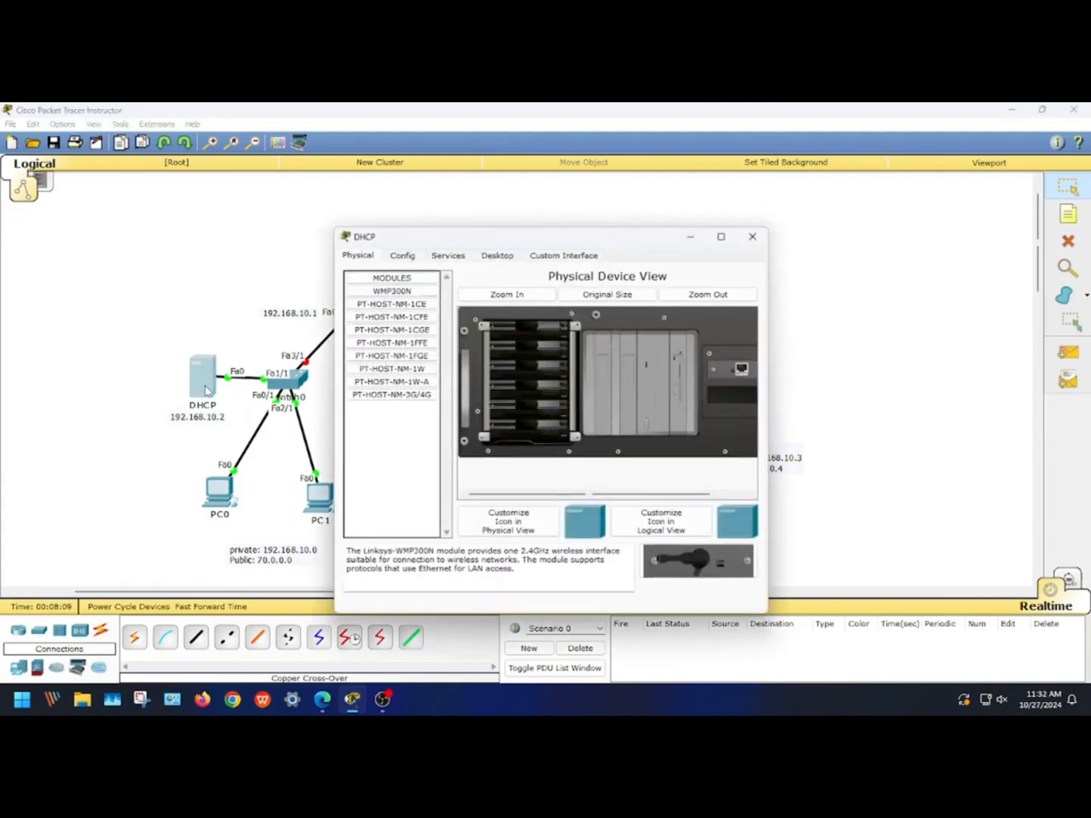
drag(413, 238, 806, 228)
click(807, 242)
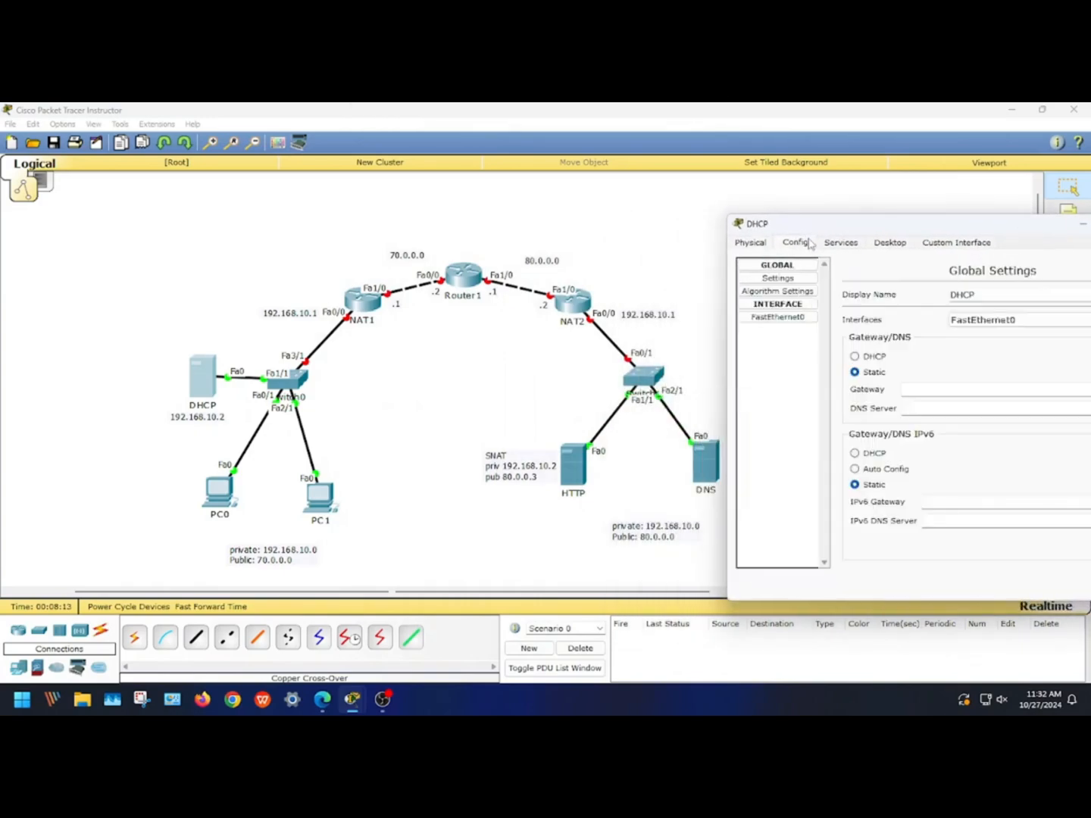
click(846, 242)
click(894, 244)
click(781, 291)
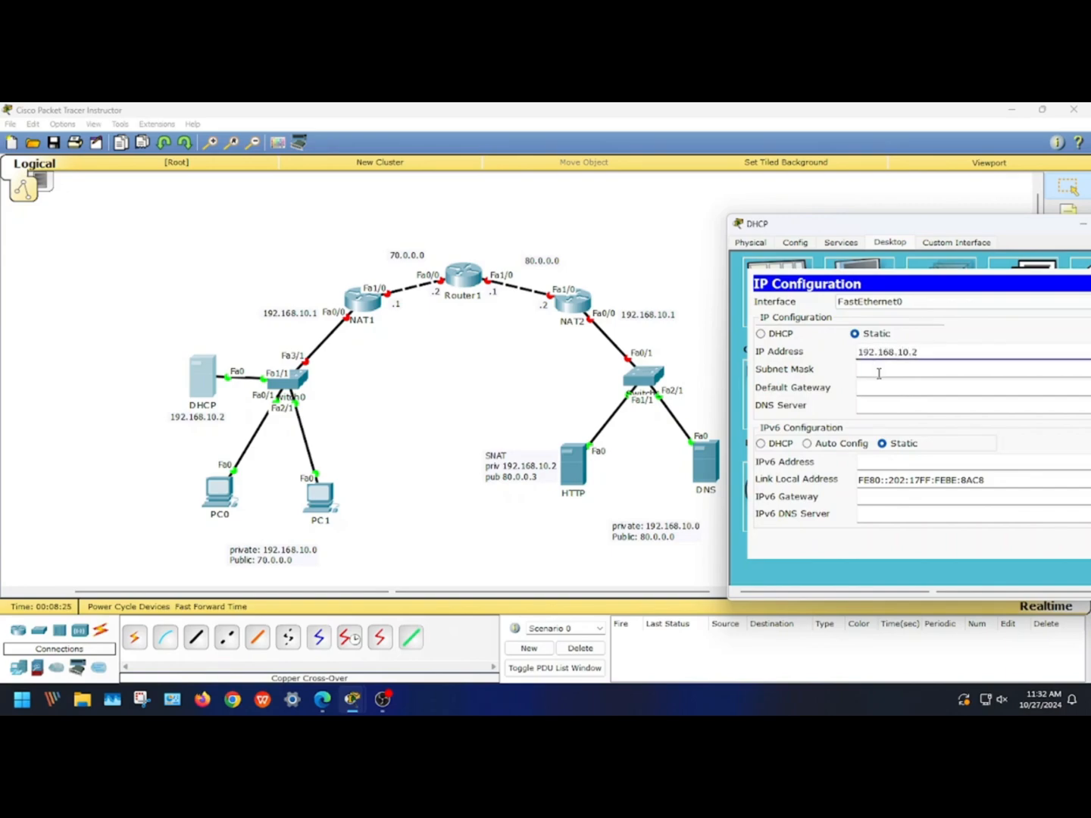
click(879, 370)
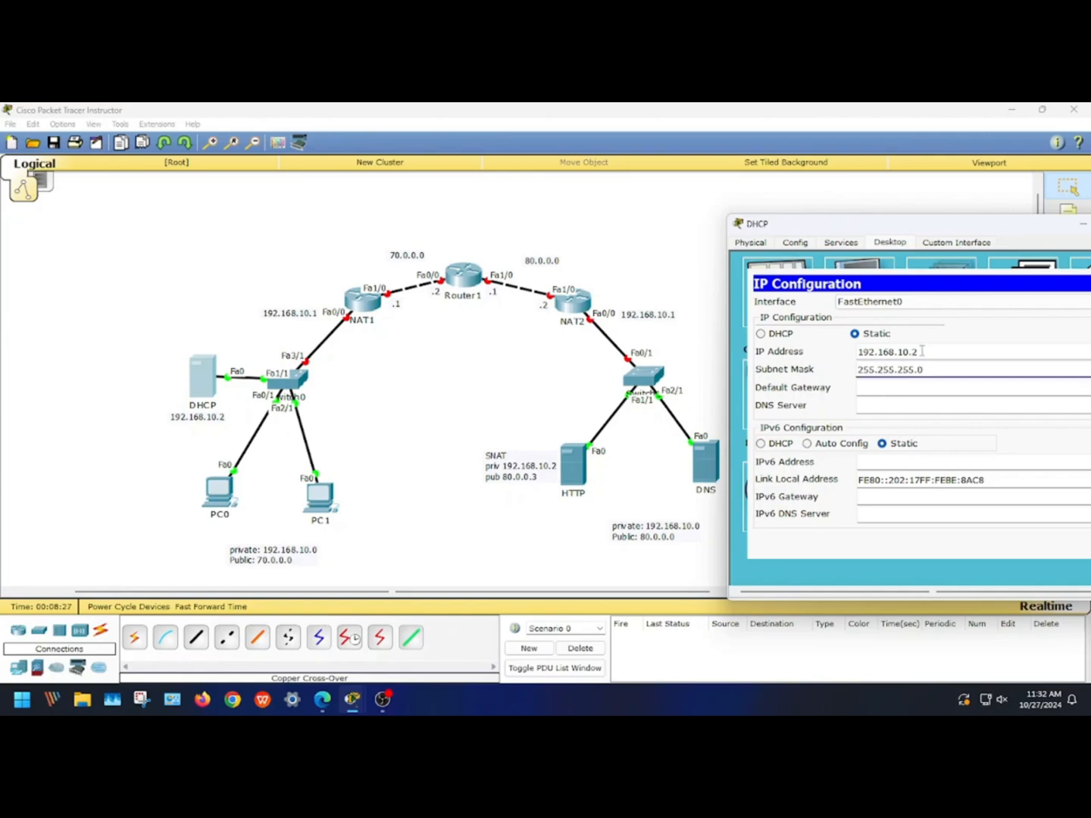
Step: Set the DHCP server's default gateway to 192.168.10.1 and its DNS server to 80.0.0.4
drag(921, 352, 834, 355)
key(ctrl+c)
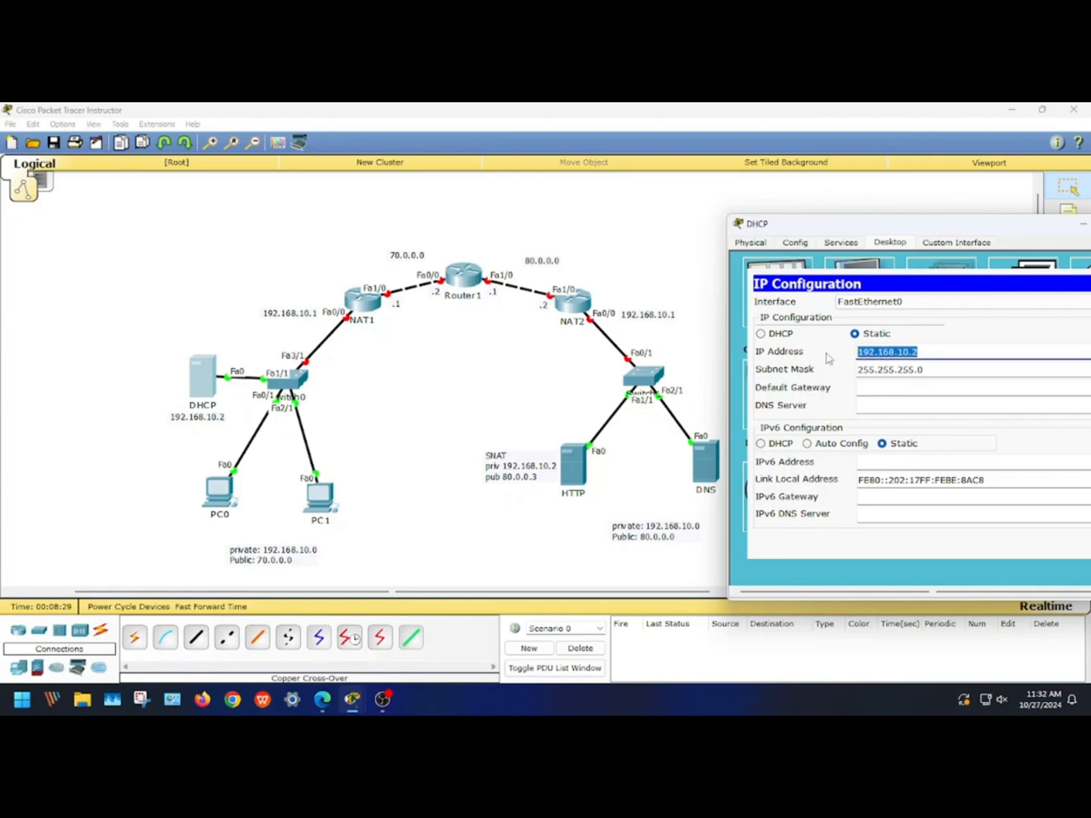
click(862, 388)
key(ctrl+v)
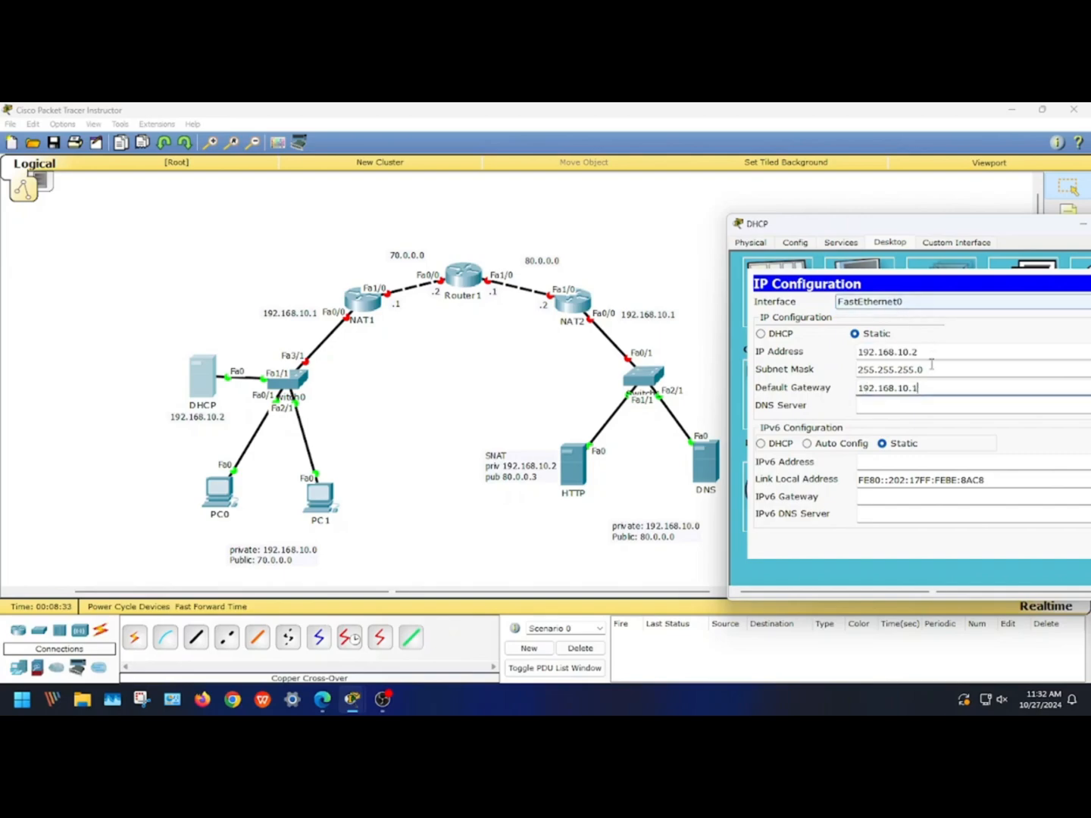
click(923, 404)
drag(903, 231, 215, 217)
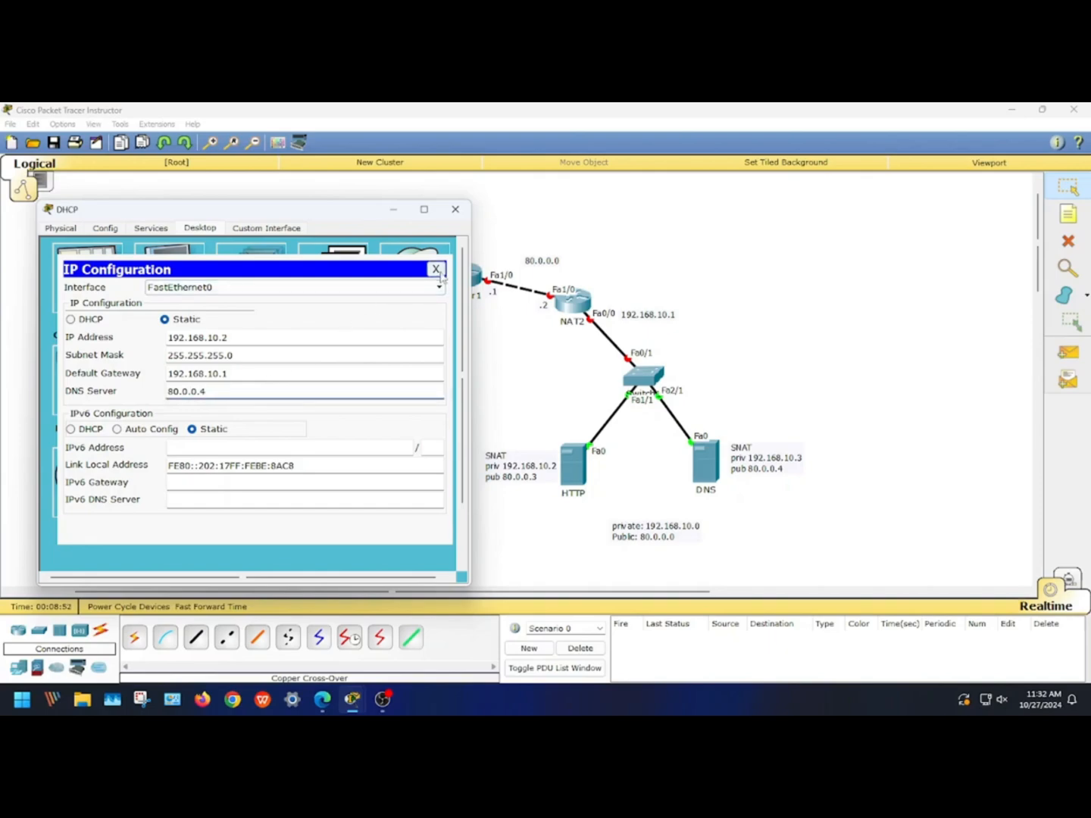
click(436, 269)
Step: In the DHCP server's DHCP service, set the serverPool default gateway to 192.168.10.1
drag(117, 218, 704, 260)
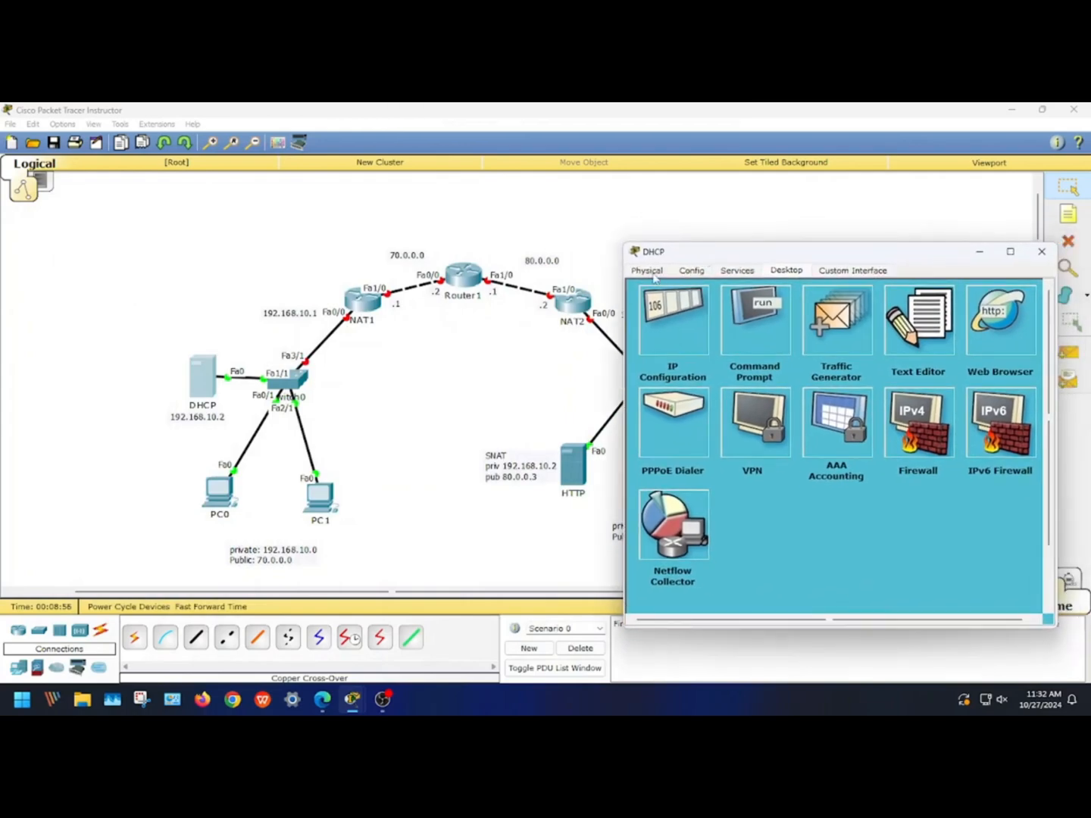
click(734, 271)
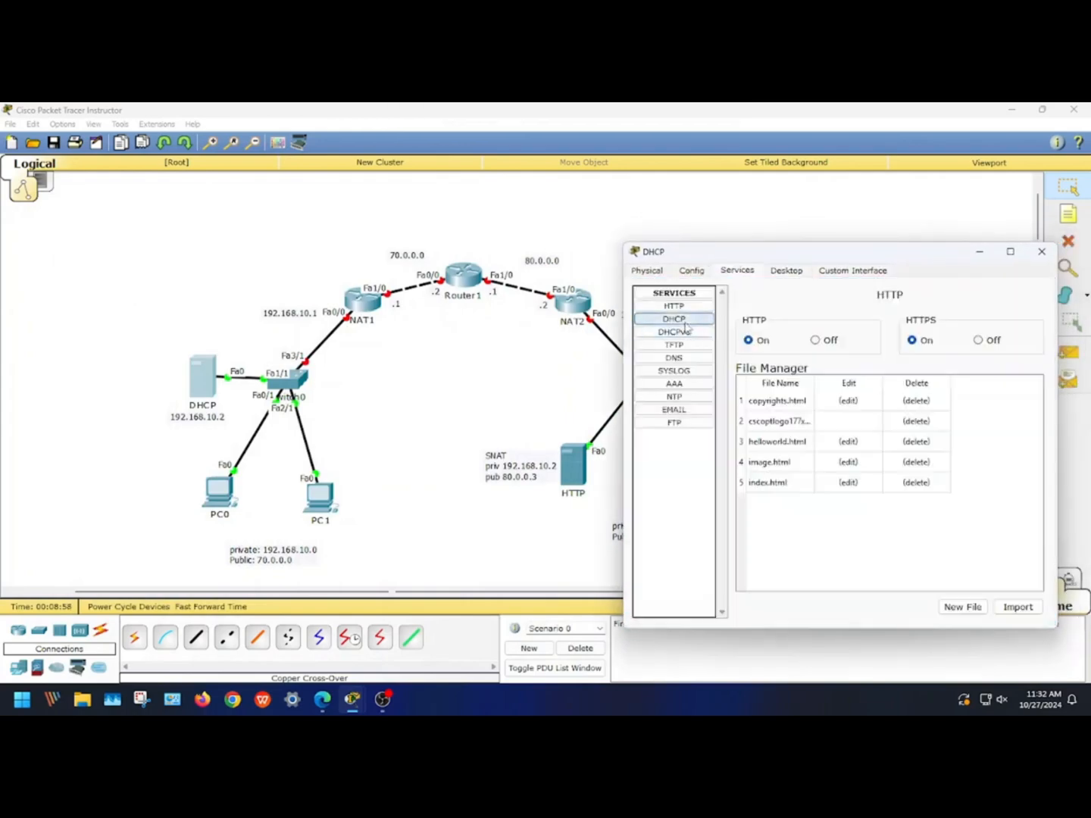
click(674, 319)
drag(699, 253, 465, 229)
drag(696, 337, 650, 337)
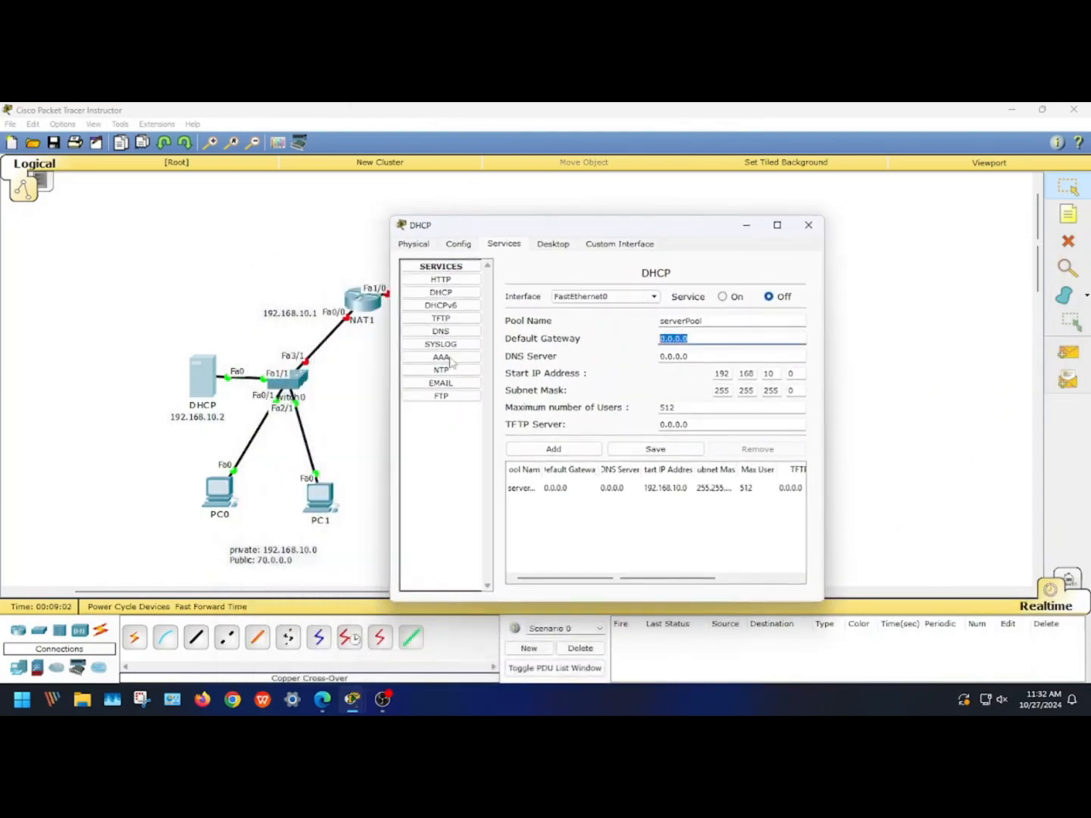
drag(442, 227, 562, 243)
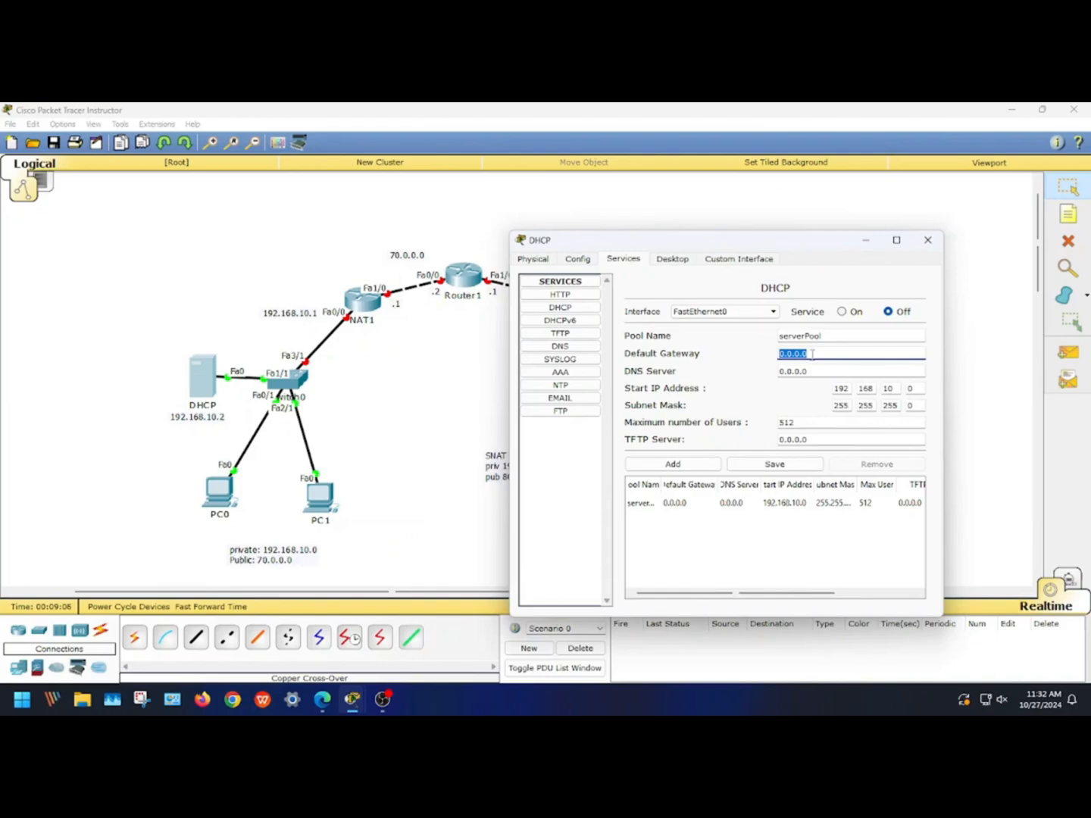
text(192.168.10.1)
Step: Set the DNS server of the serverPool address pool to 80.0.0.4
drag(811, 372, 763, 374)
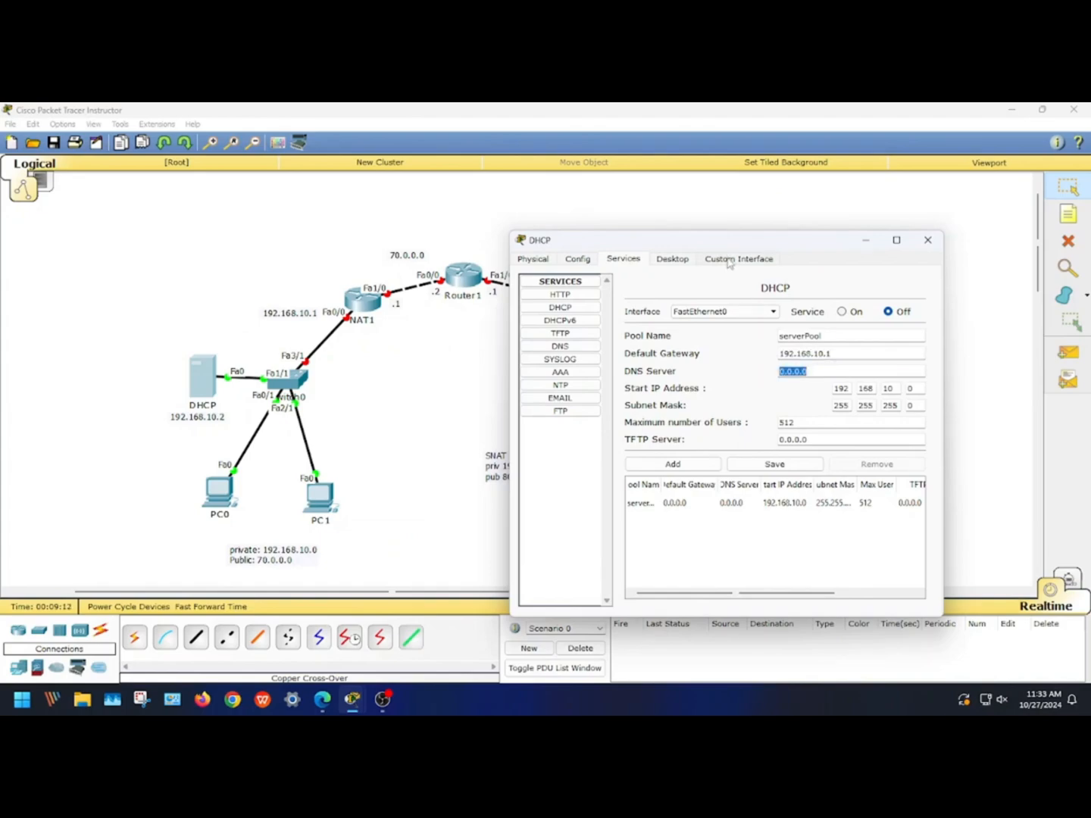
drag(722, 247, 285, 269)
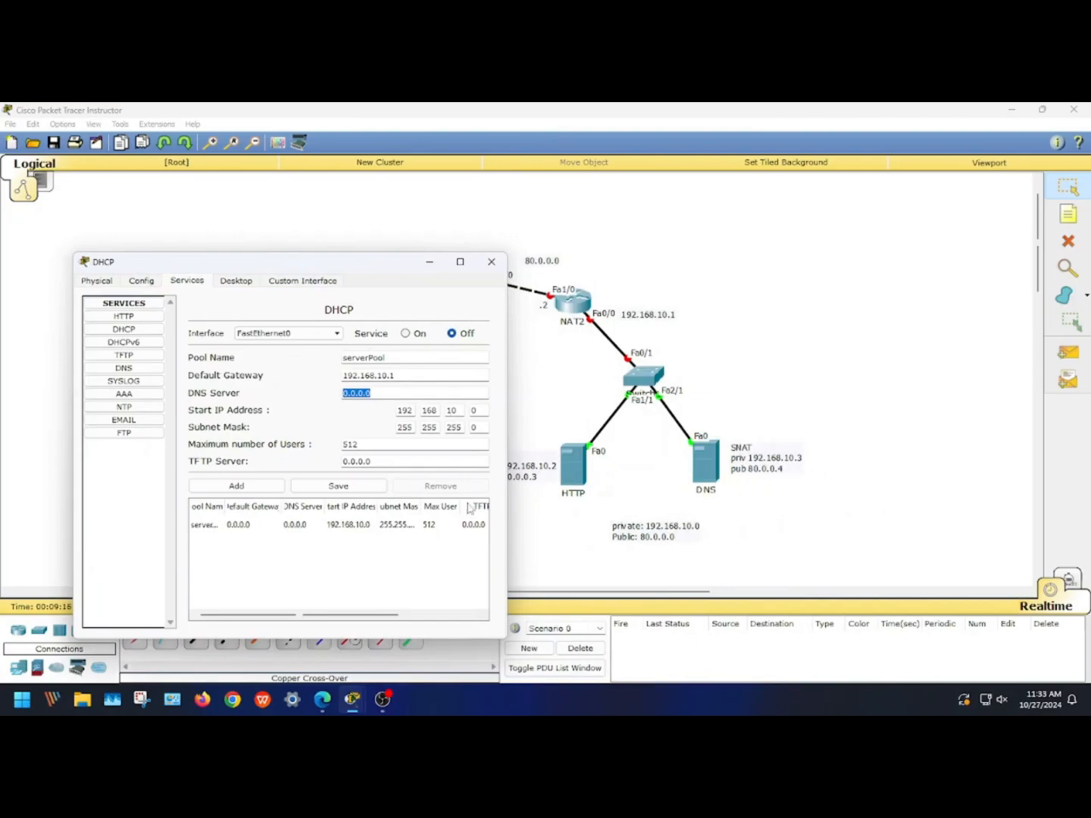
click(373, 394)
drag(373, 395, 328, 395)
text(80)
drag(255, 269, 631, 225)
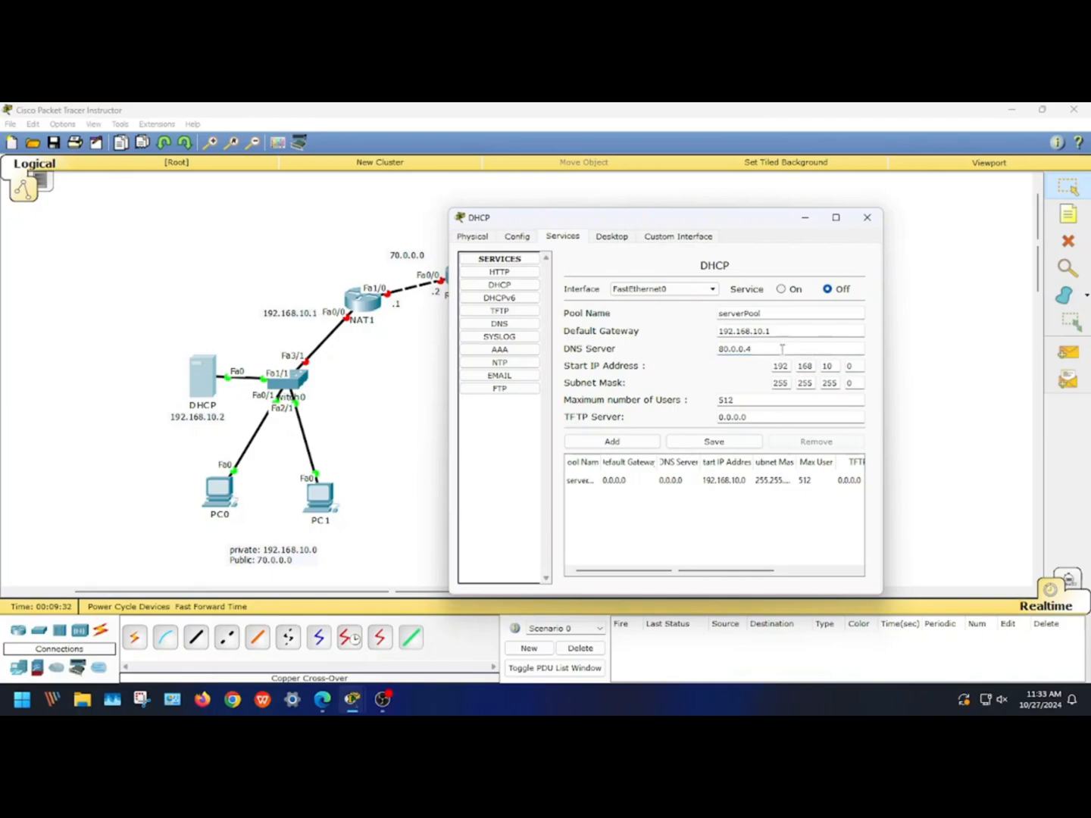
Step: Set the pool's start address to 192.168.10.3, save the pool and turn on the DHCP service
click(856, 366)
text(3)
click(747, 440)
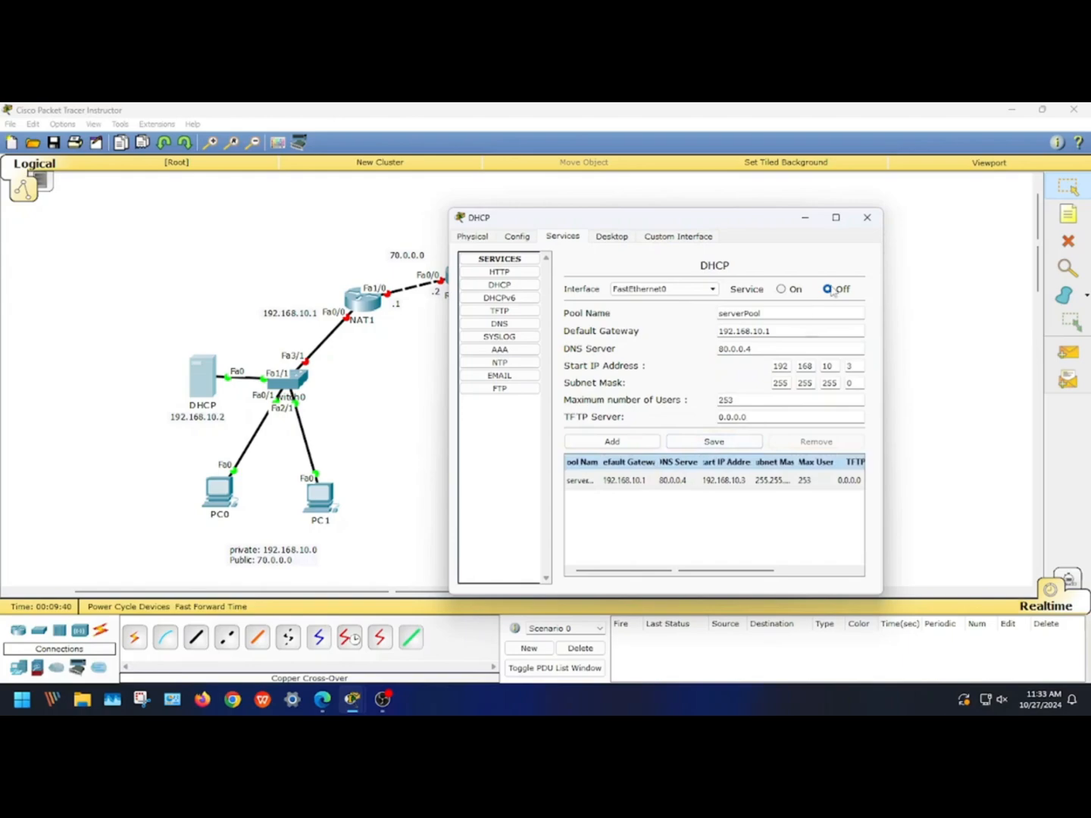
click(781, 289)
click(866, 218)
Step: Switch PC0's IPv4 configuration to DHCP so it requests its address from the server
click(222, 501)
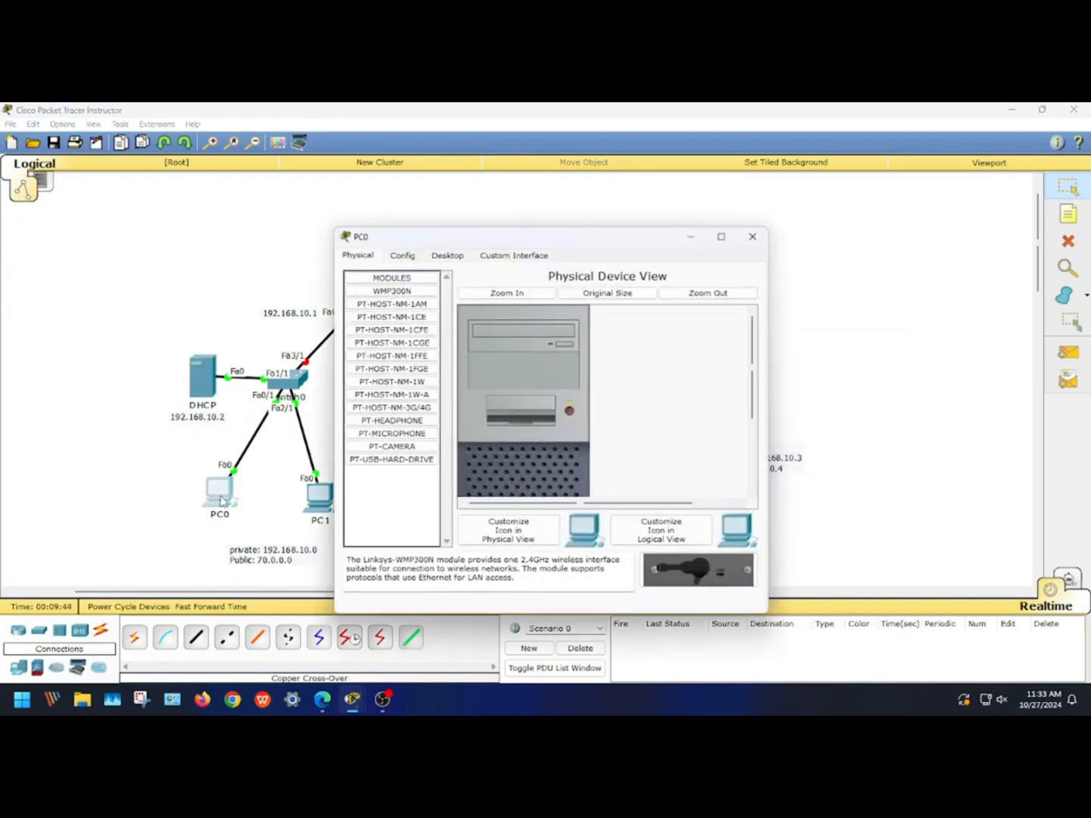
click(451, 257)
click(385, 297)
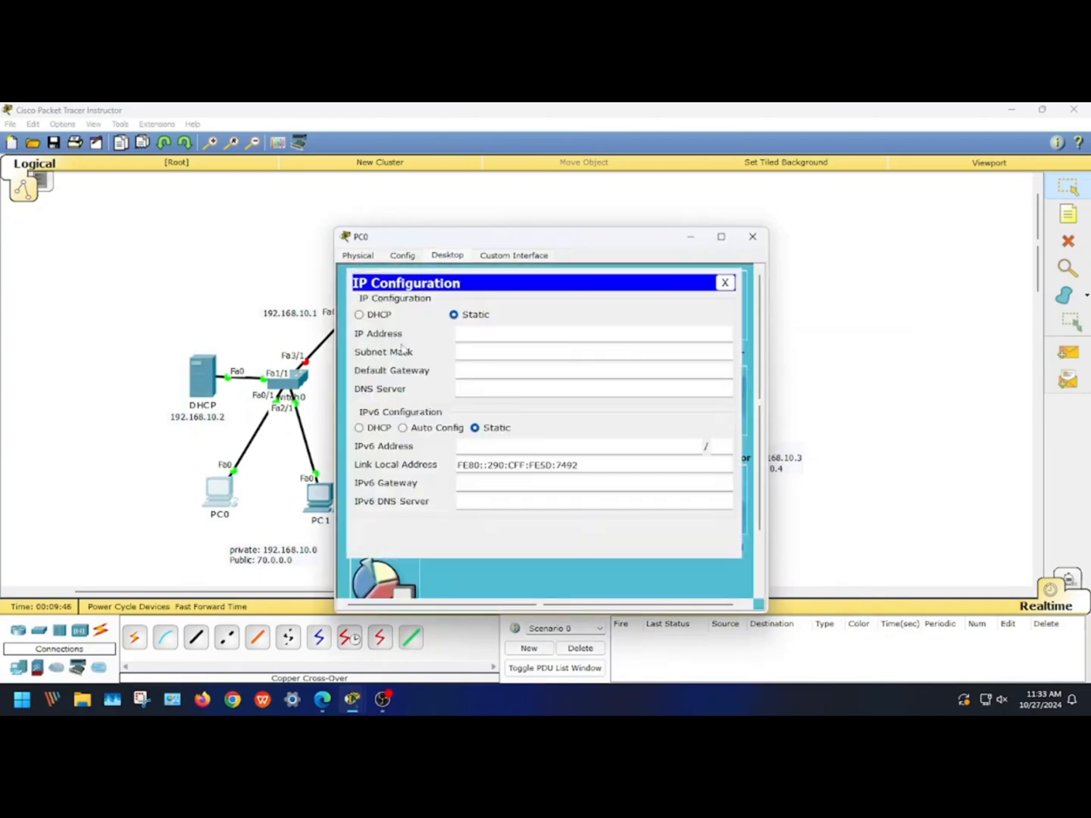
click(361, 315)
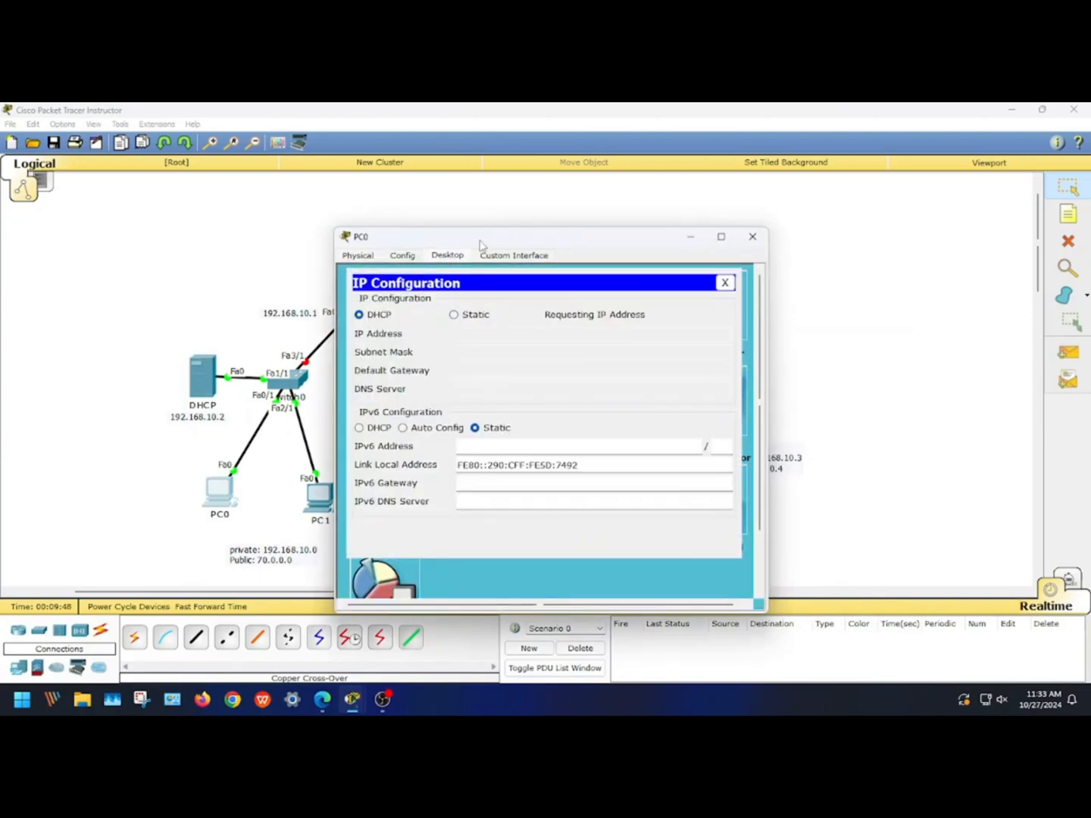
drag(477, 245, 287, 253)
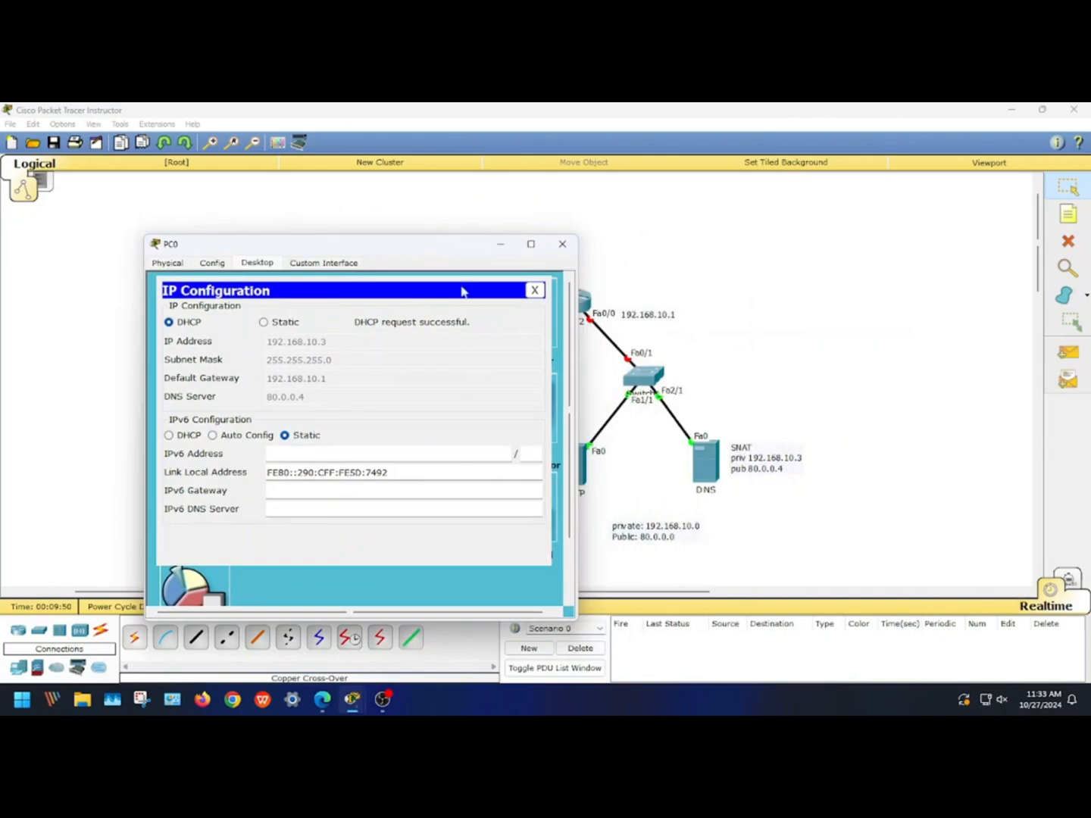
click(562, 244)
Step: Switch PC1's IPv4 configuration to DHCP
click(318, 496)
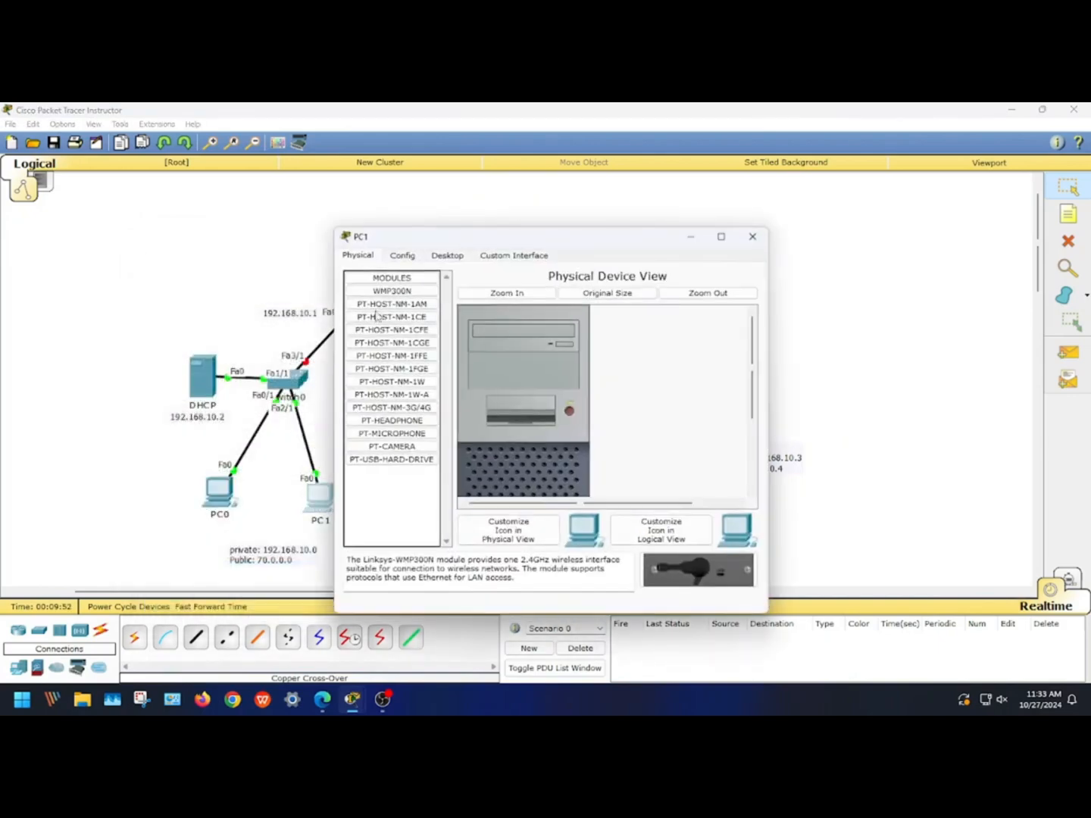
click(442, 258)
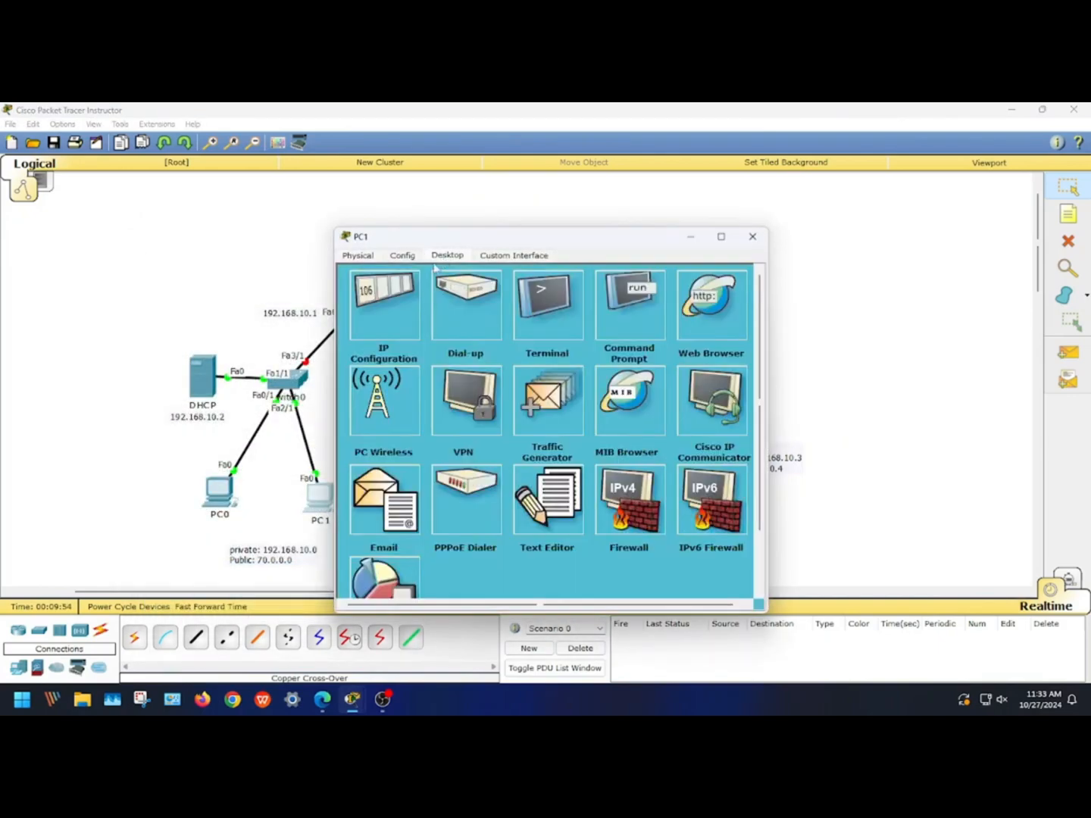
click(382, 312)
click(367, 314)
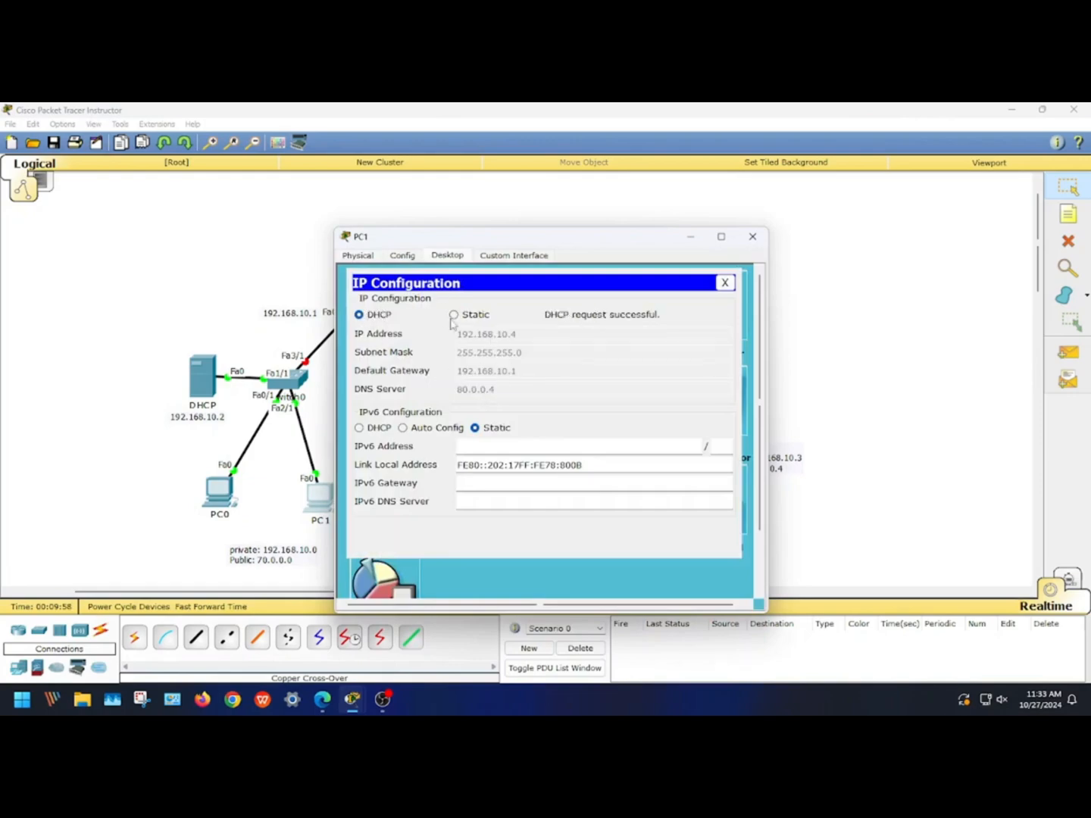
click(753, 236)
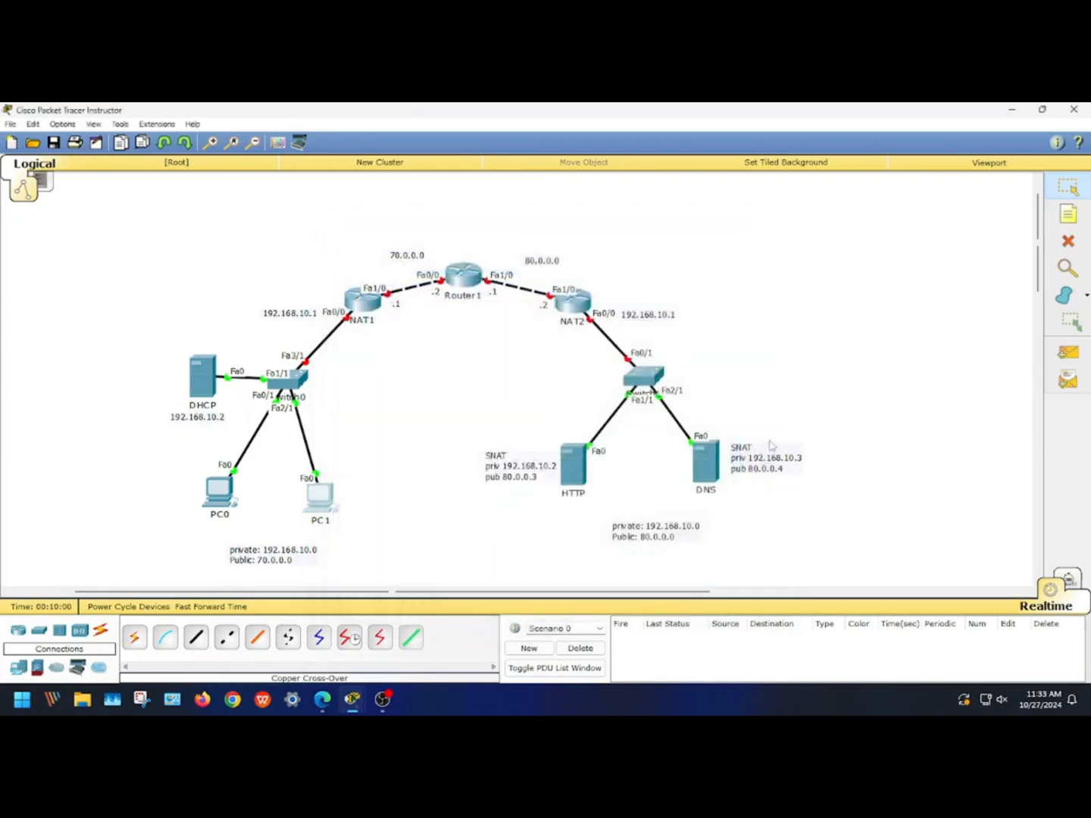
Step: Give the HTTP server the static IP address 192.168.10.2 with subnet mask 255.255.255.0
click(576, 479)
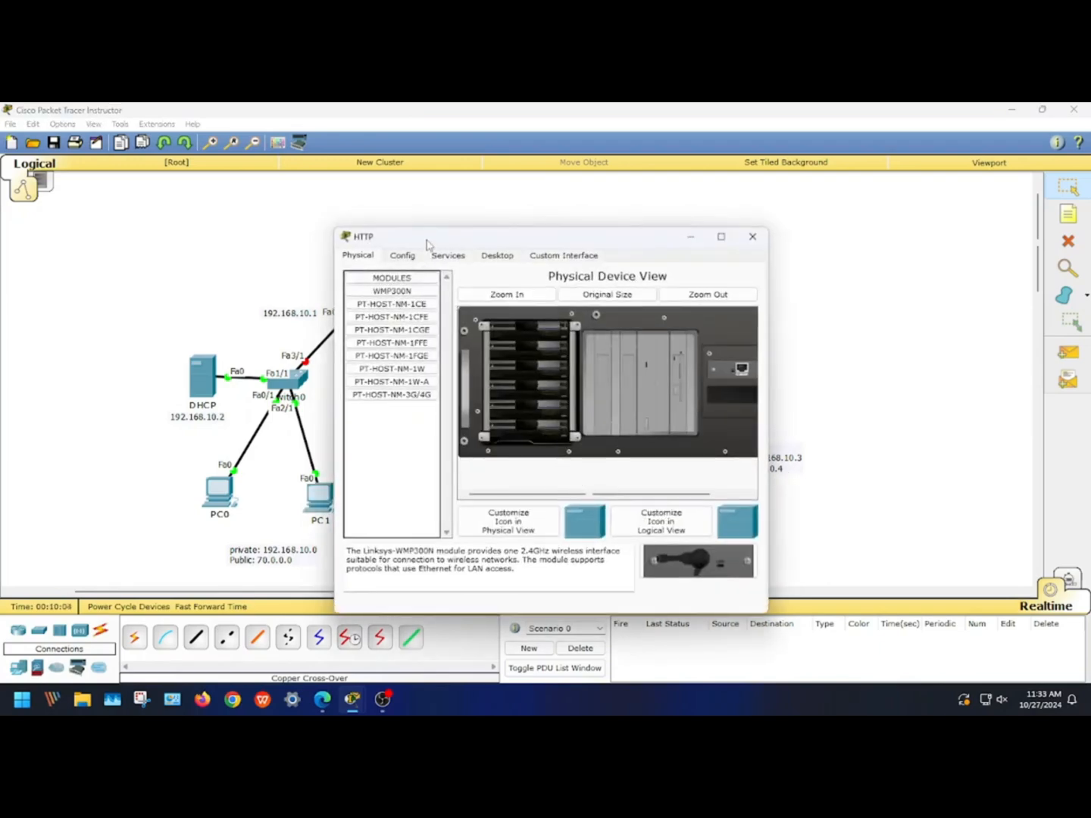
drag(428, 239, 168, 322)
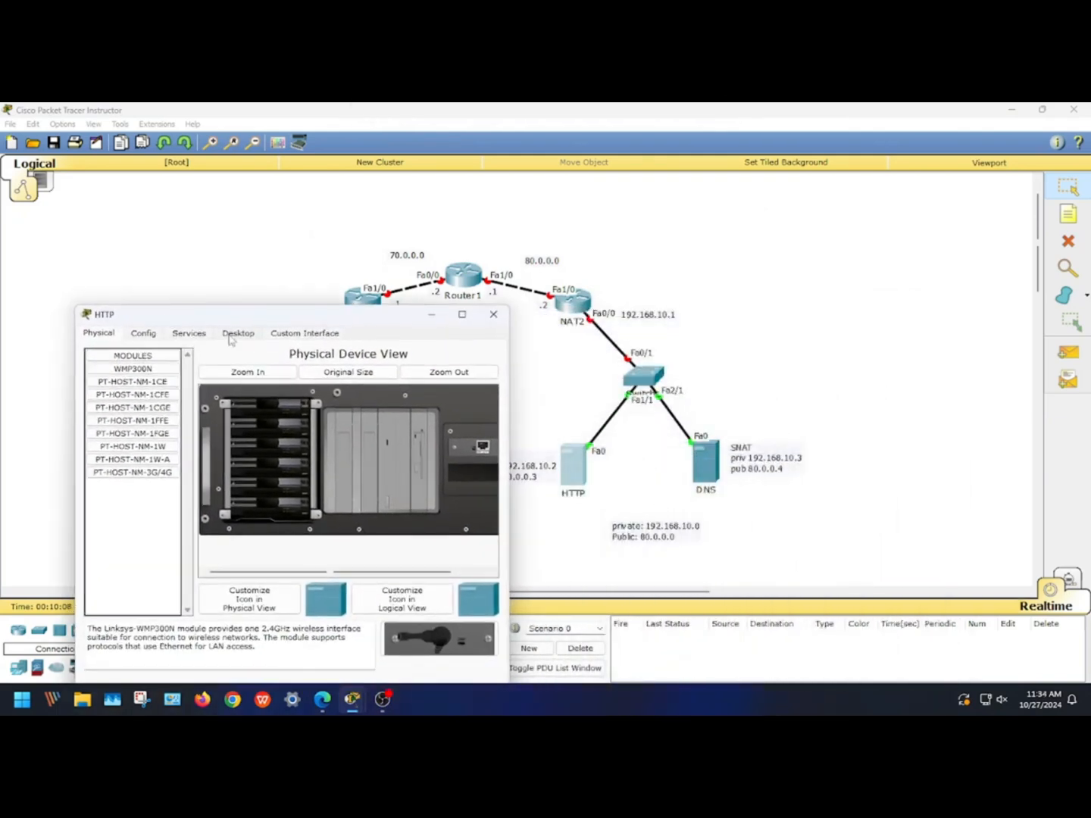
click(147, 335)
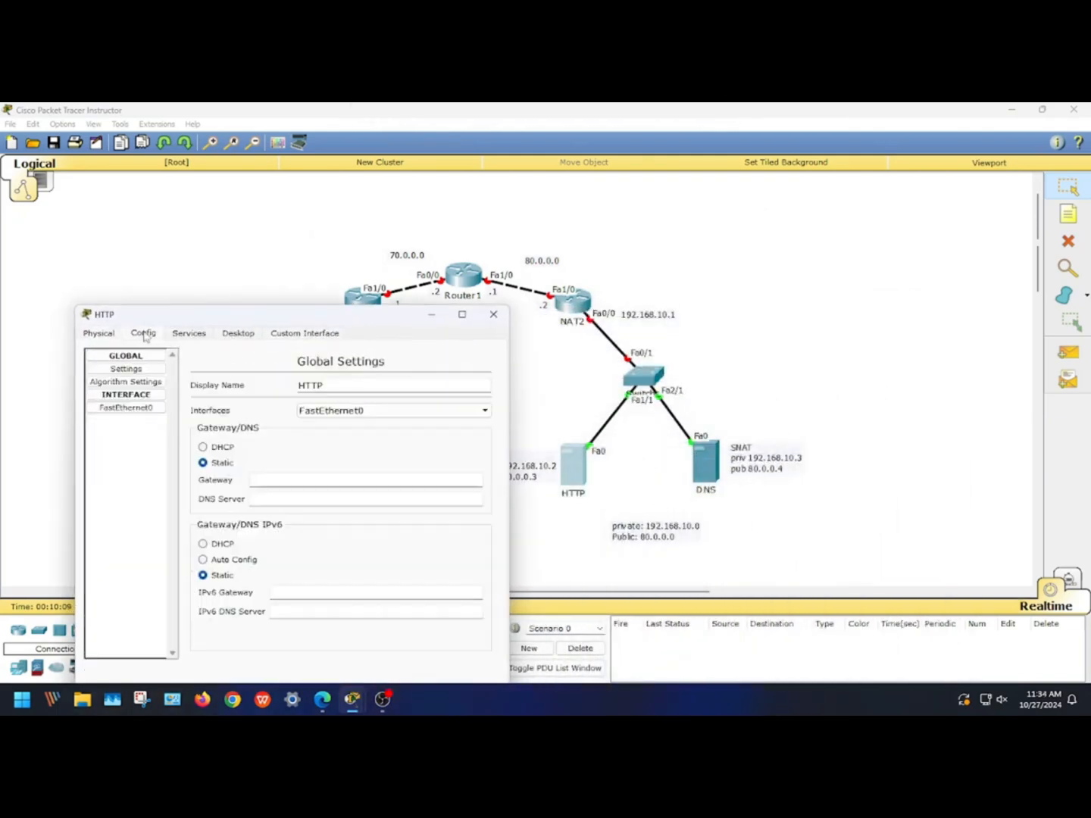
click(234, 333)
click(138, 374)
click(226, 442)
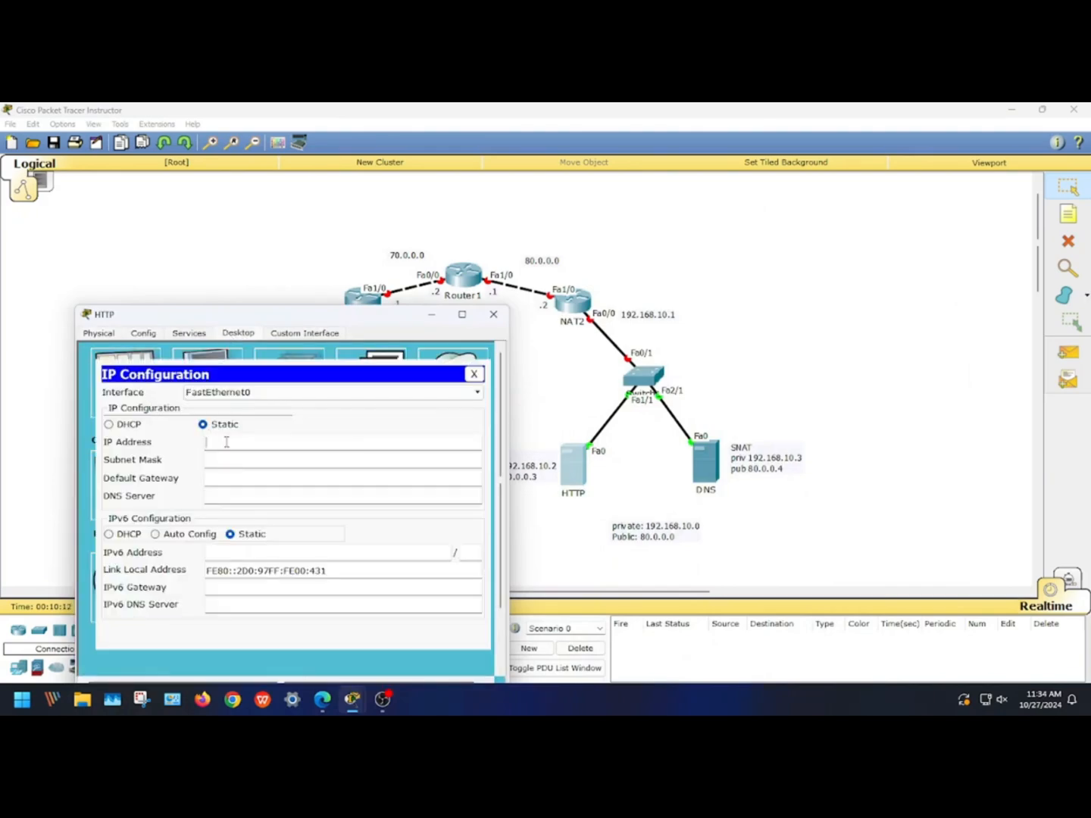
text(192.168.10.2)
click(226, 459)
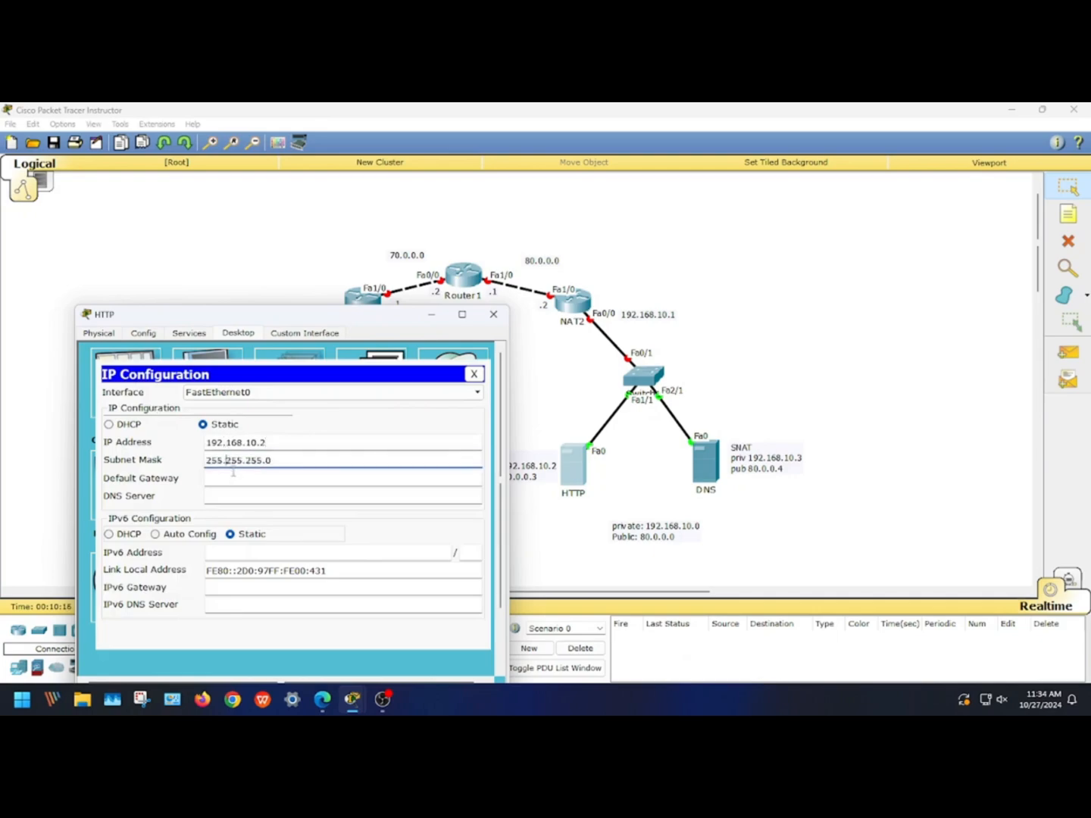
Step: Set the HTTP server's default gateway to 192.168.10.1 and its DNS server to 192.168.10.3
click(233, 476)
text(192.168.10.2)
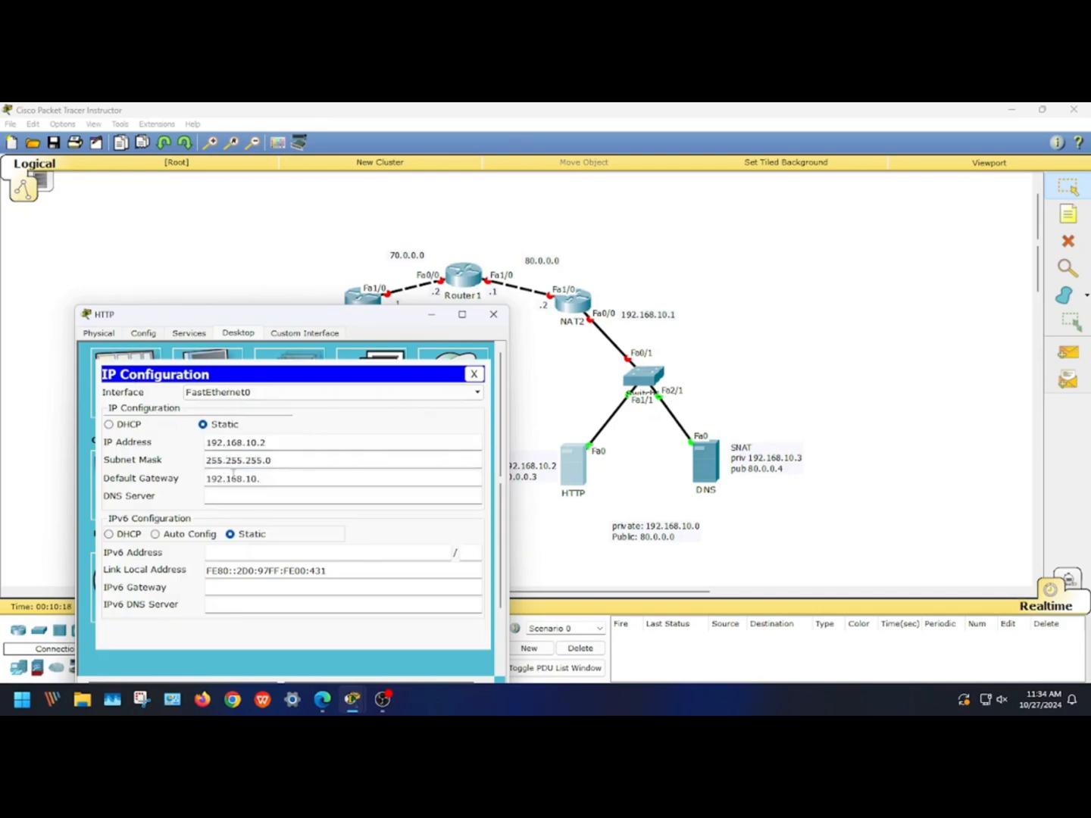
click(229, 494)
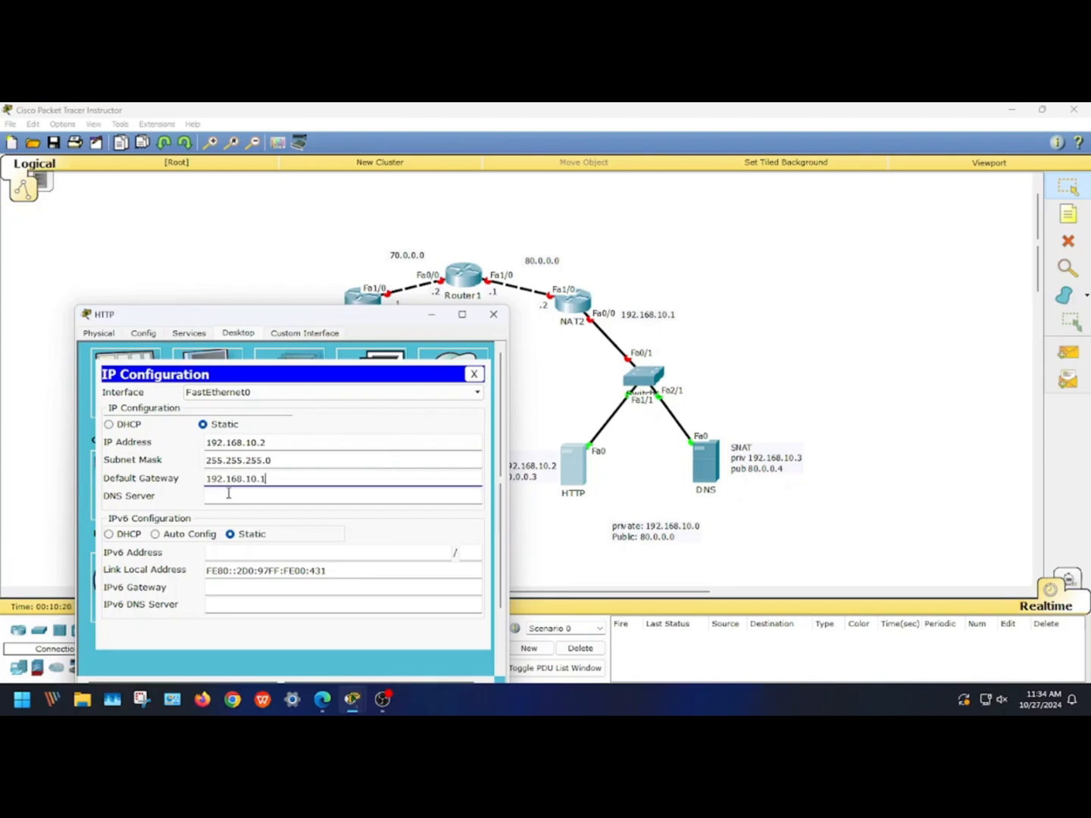
click(228, 493)
text(192.168.10.2)
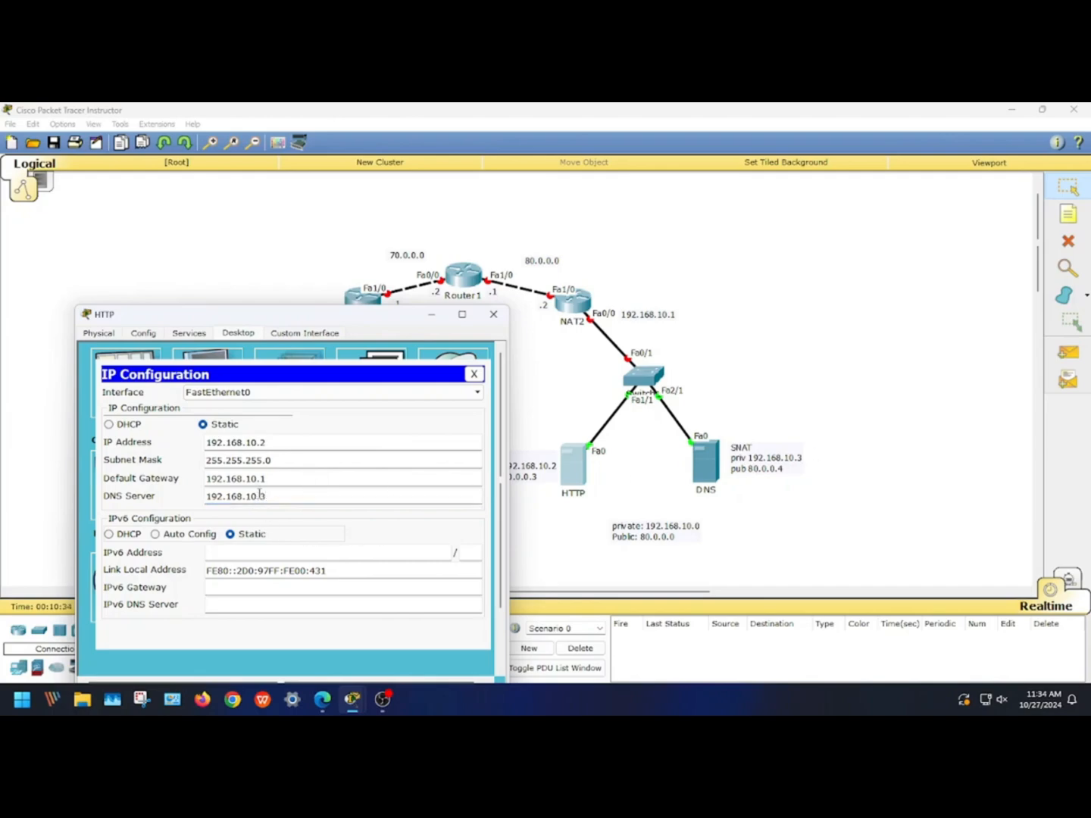
click(490, 321)
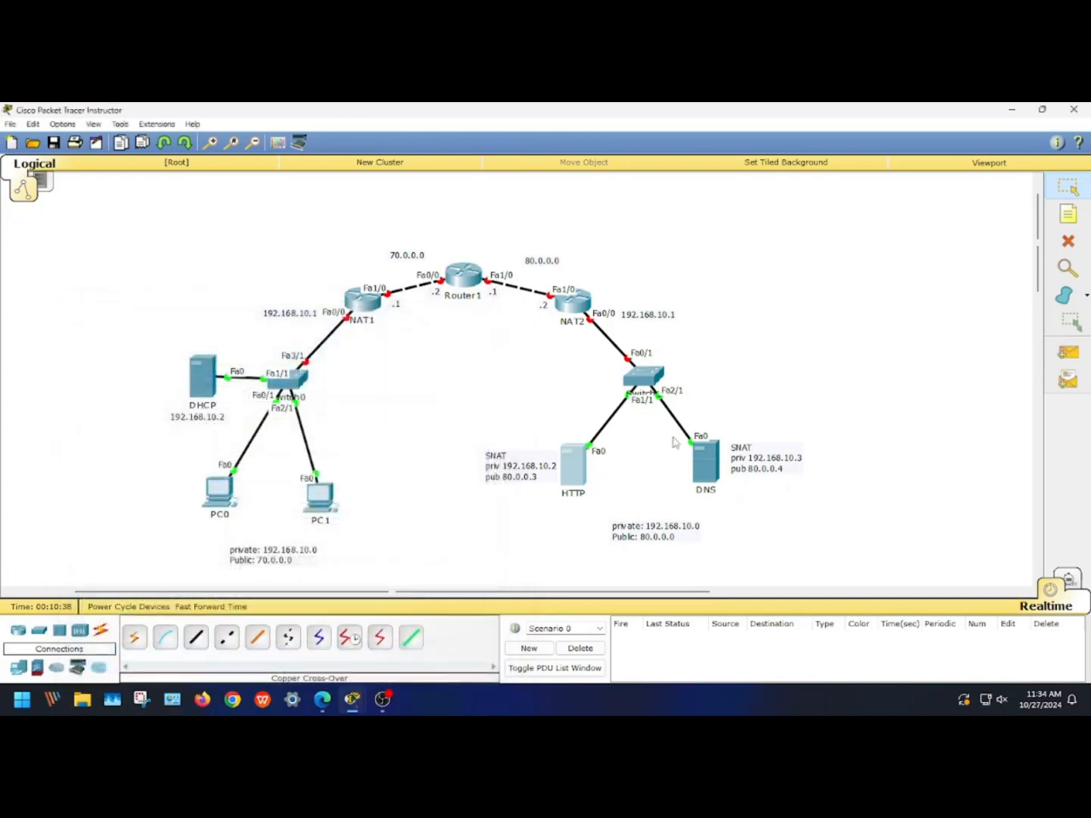
Step: Give the DNS server the static IP address 192.168.10.3 with subnet mask 255.255.255.0
click(709, 467)
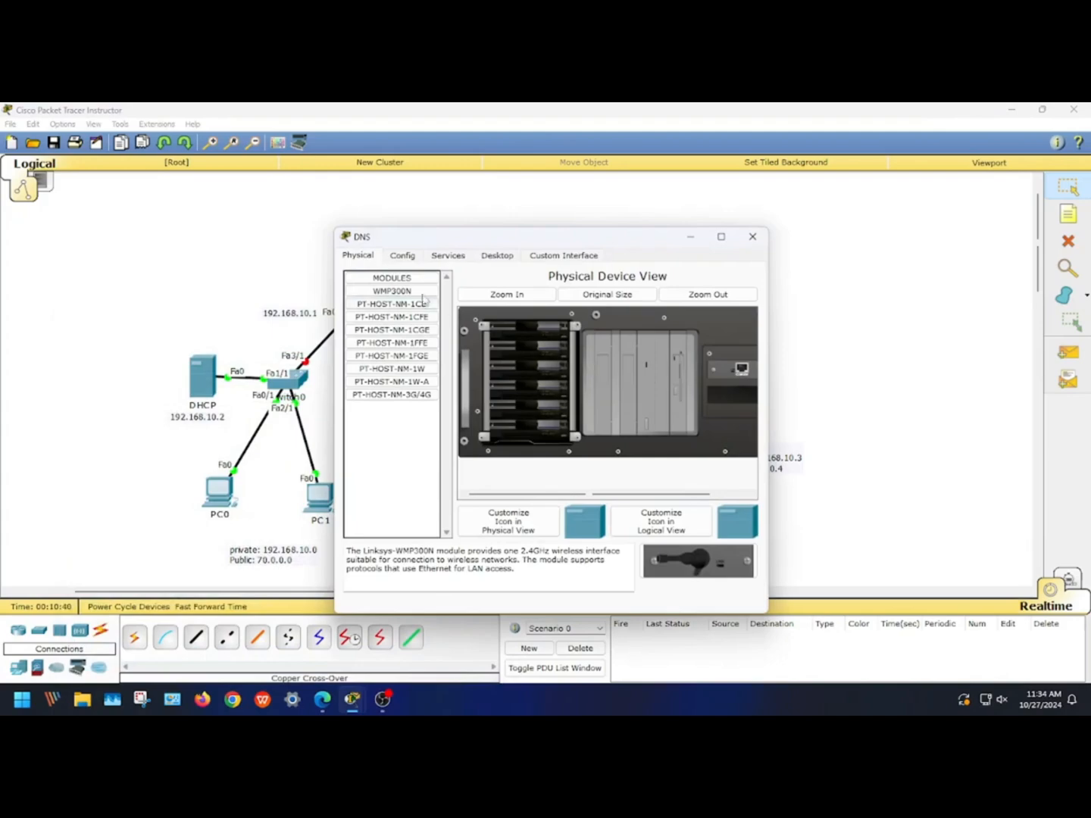
click(435, 258)
click(416, 259)
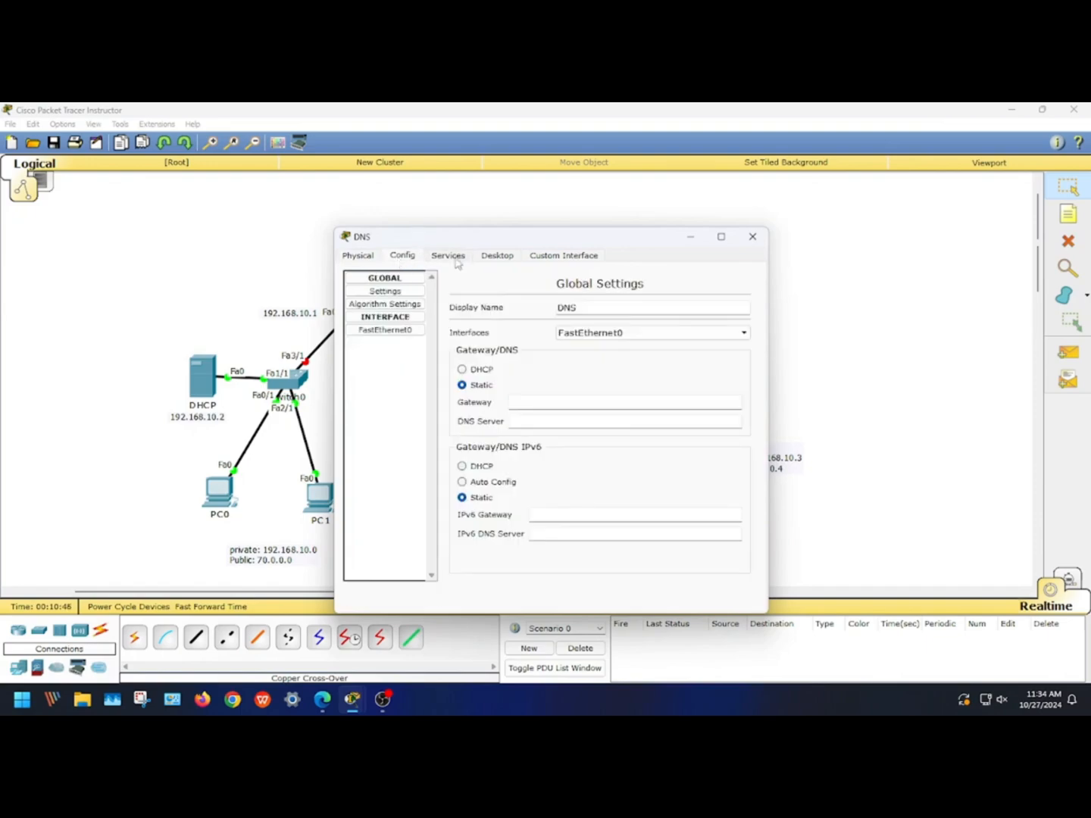
click(485, 257)
click(411, 295)
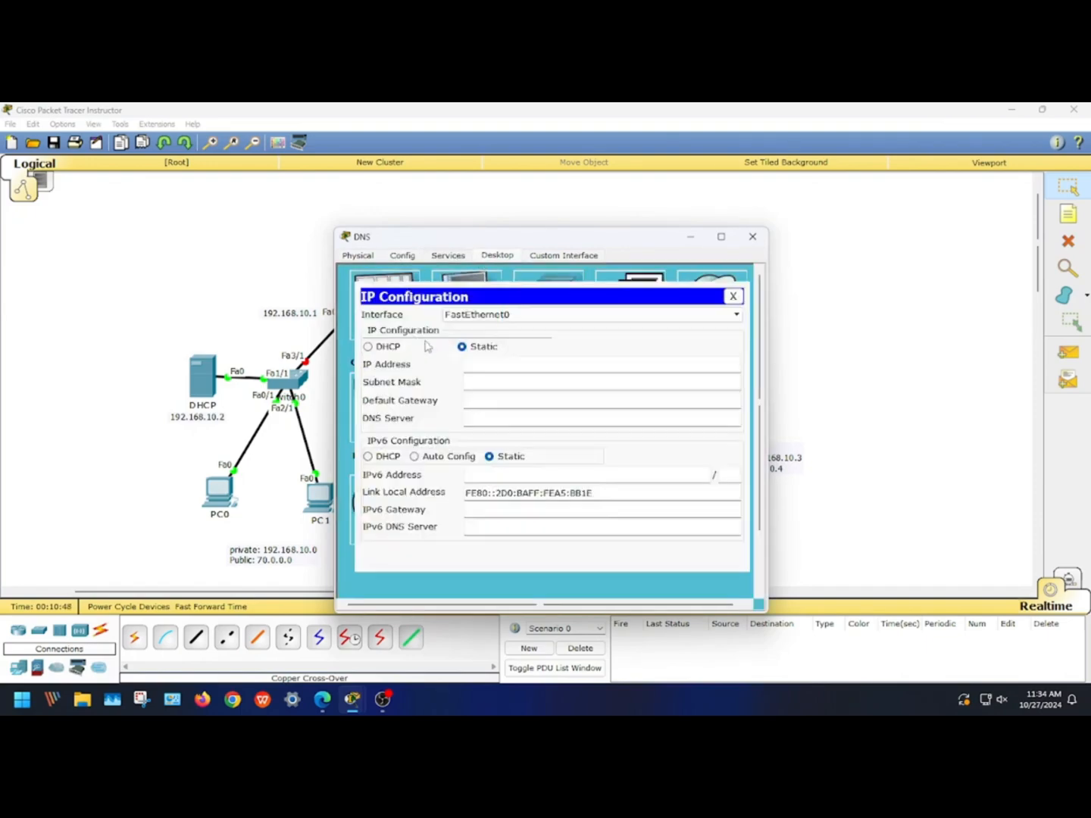
drag(491, 247, 332, 269)
click(331, 387)
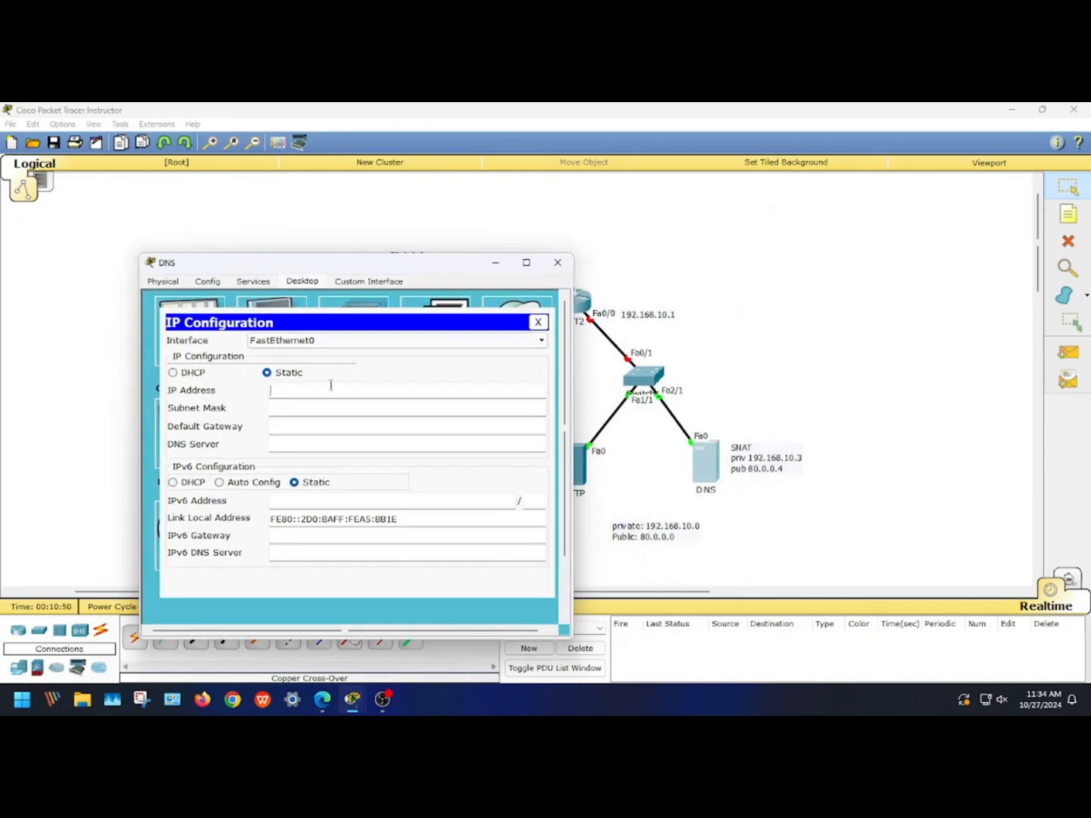
text(192.168.10.2)
click(316, 408)
Step: Set the DNS server's default gateway to 192.168.10.1 and enter its own private address as DNS server
click(316, 425)
text(192.168.10.)
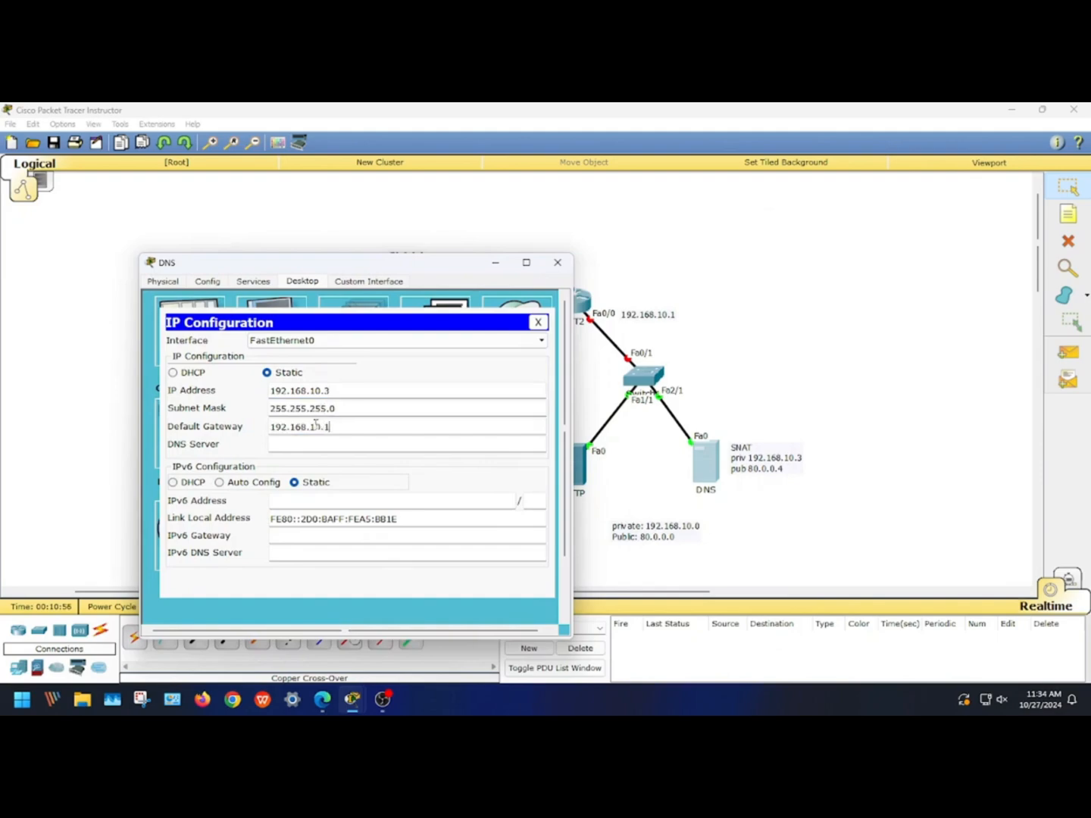
text(1)
click(317, 446)
text(192.168.10.23)
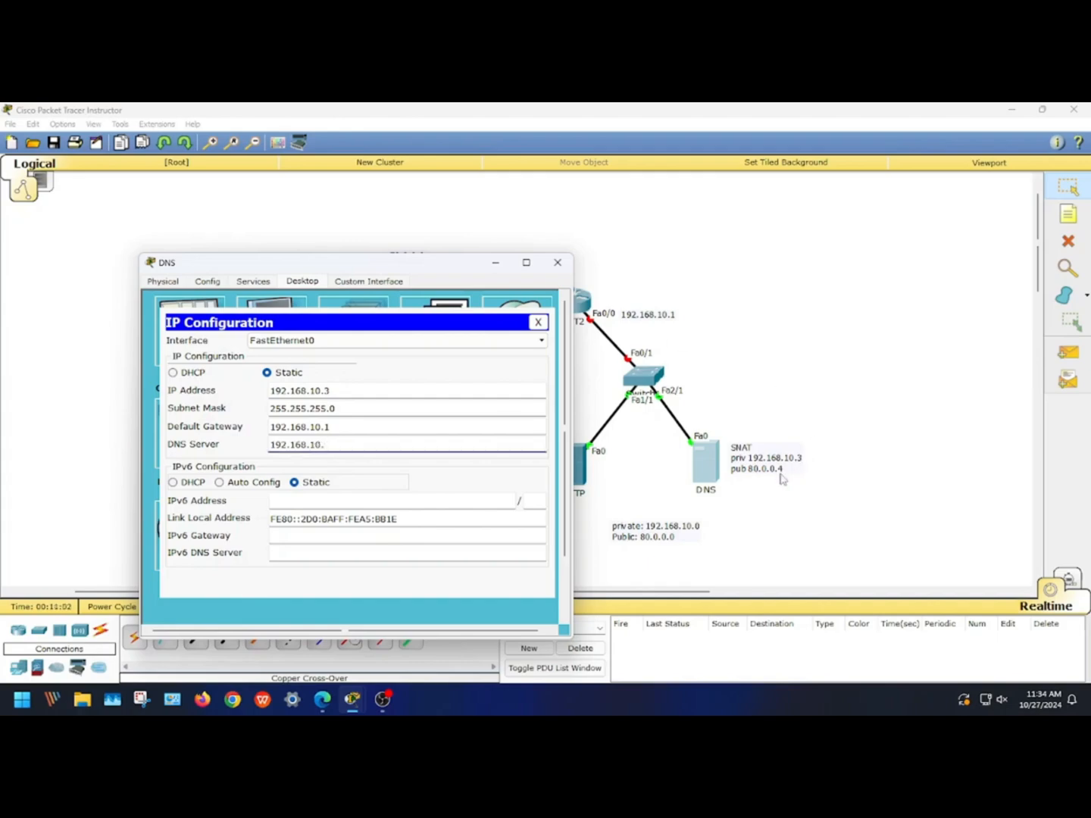
click(558, 264)
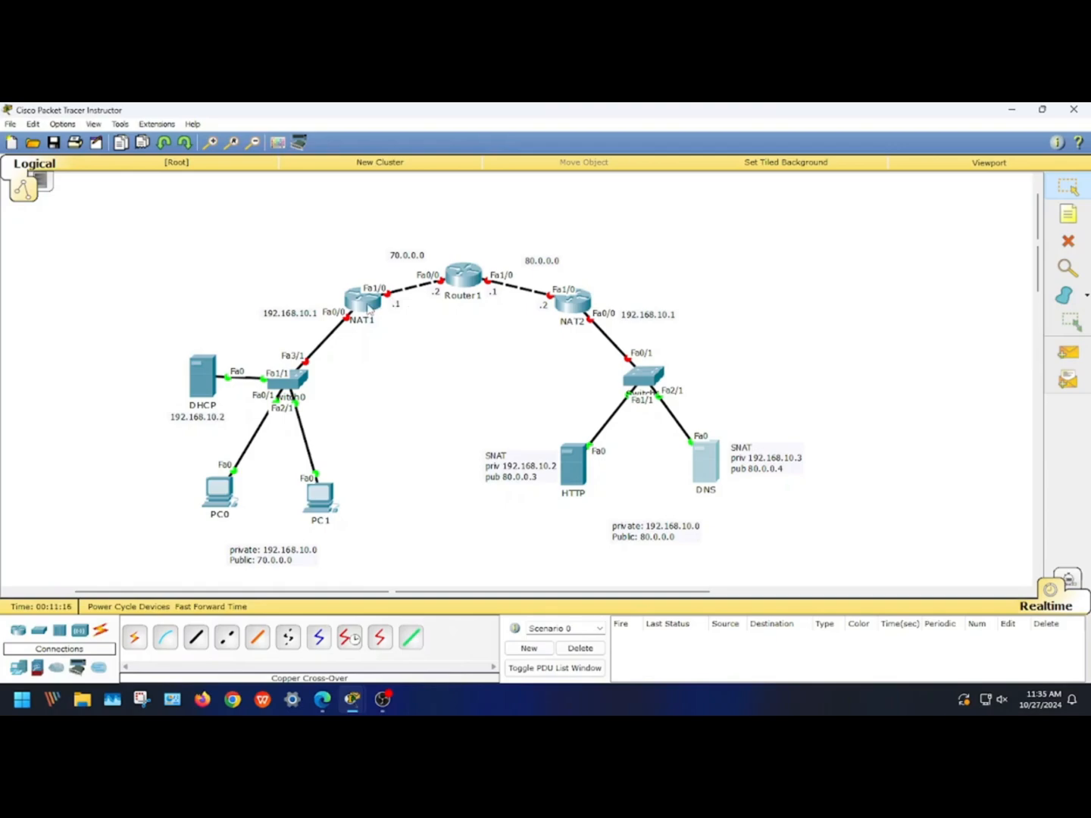
Step: Give NAT1's FastEthernet0/0 the IP address 192.168.10.1 with subnet mask 255.255.255.0 and turn the port on
click(369, 307)
drag(381, 249, 586, 188)
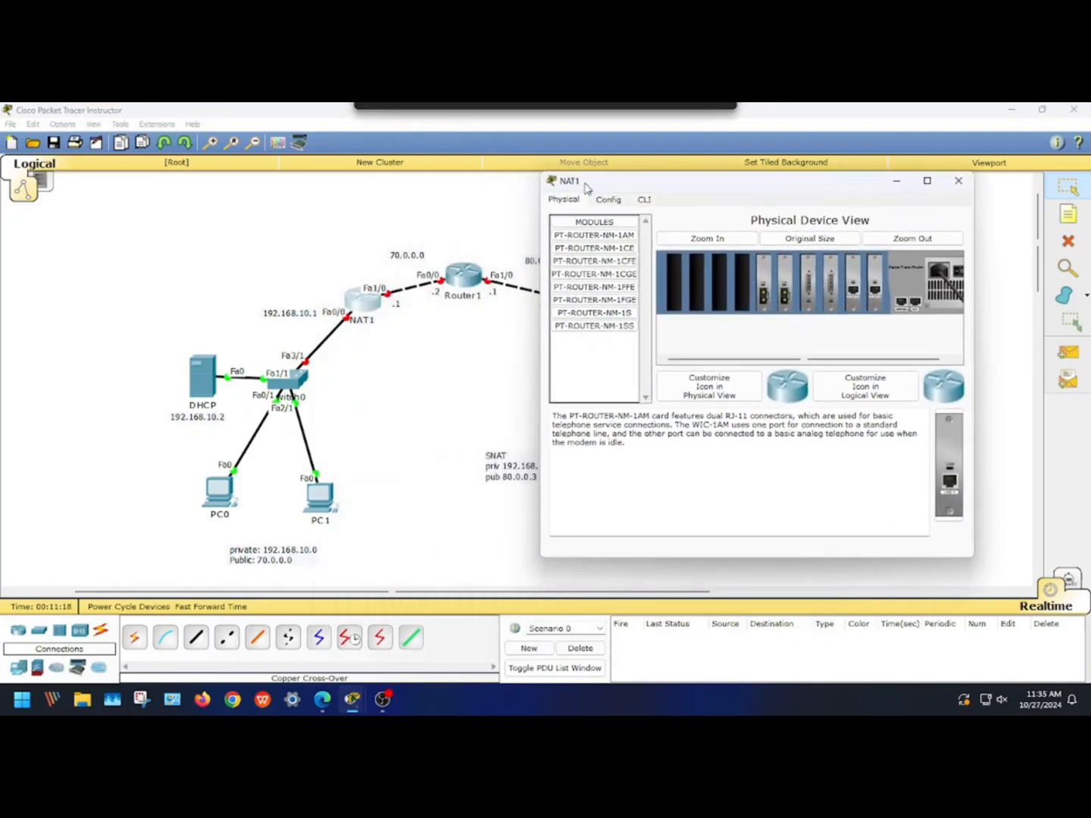
click(608, 200)
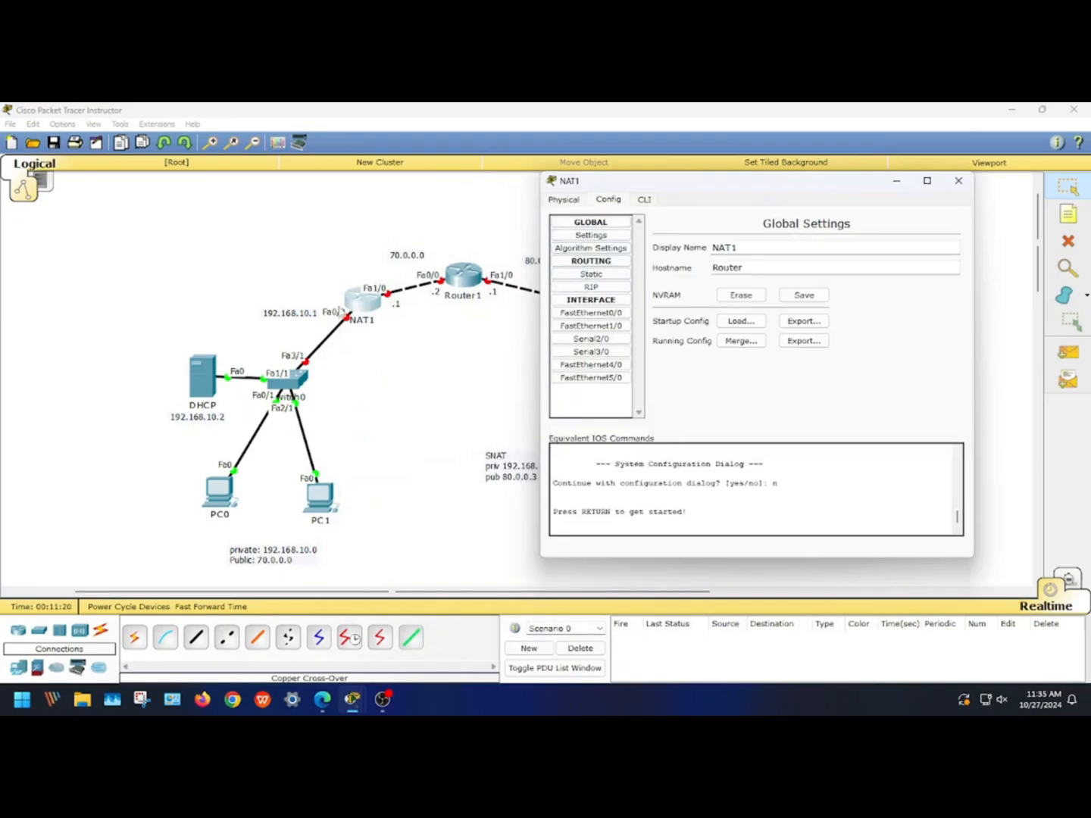
click(584, 313)
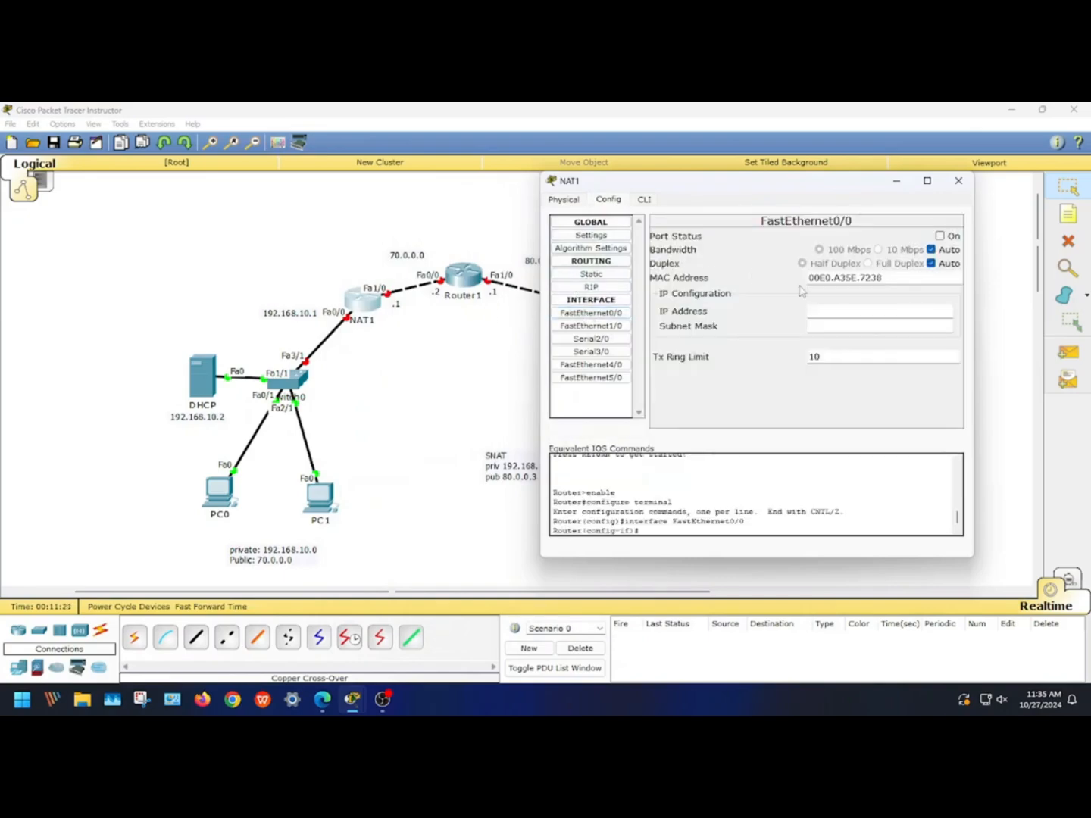
click(838, 311)
text(192.168.10.2)
click(841, 326)
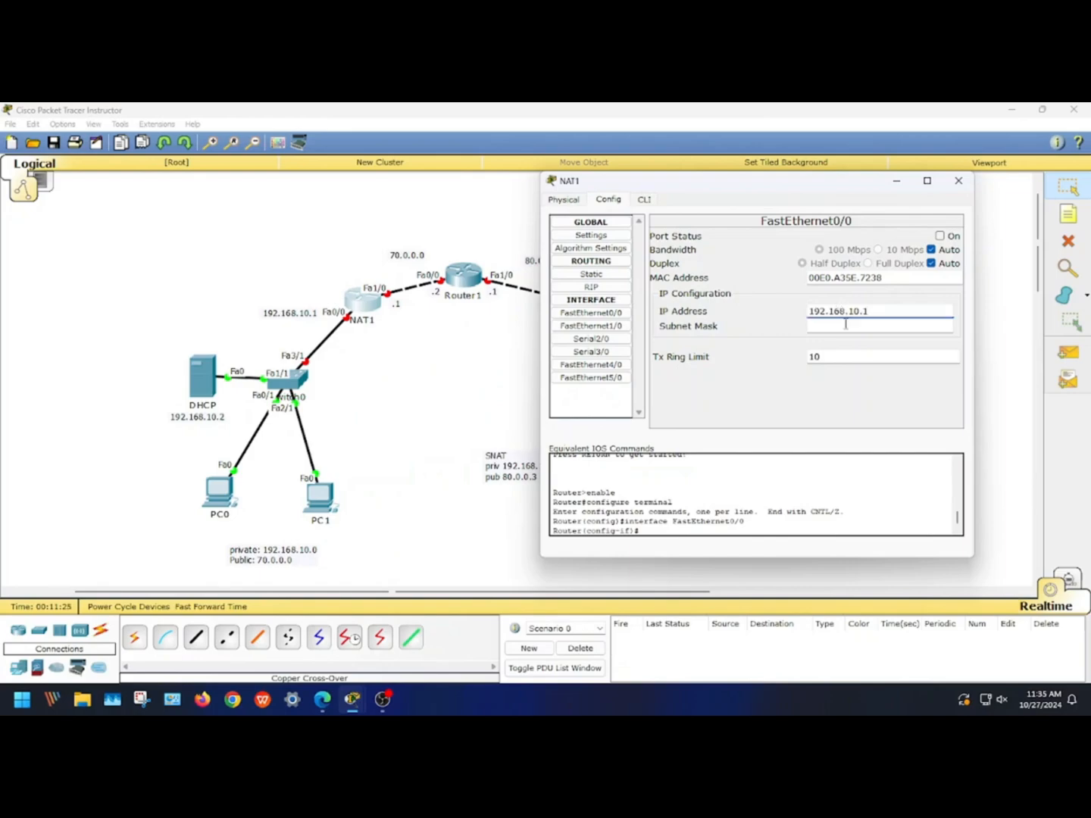
click(939, 236)
click(958, 180)
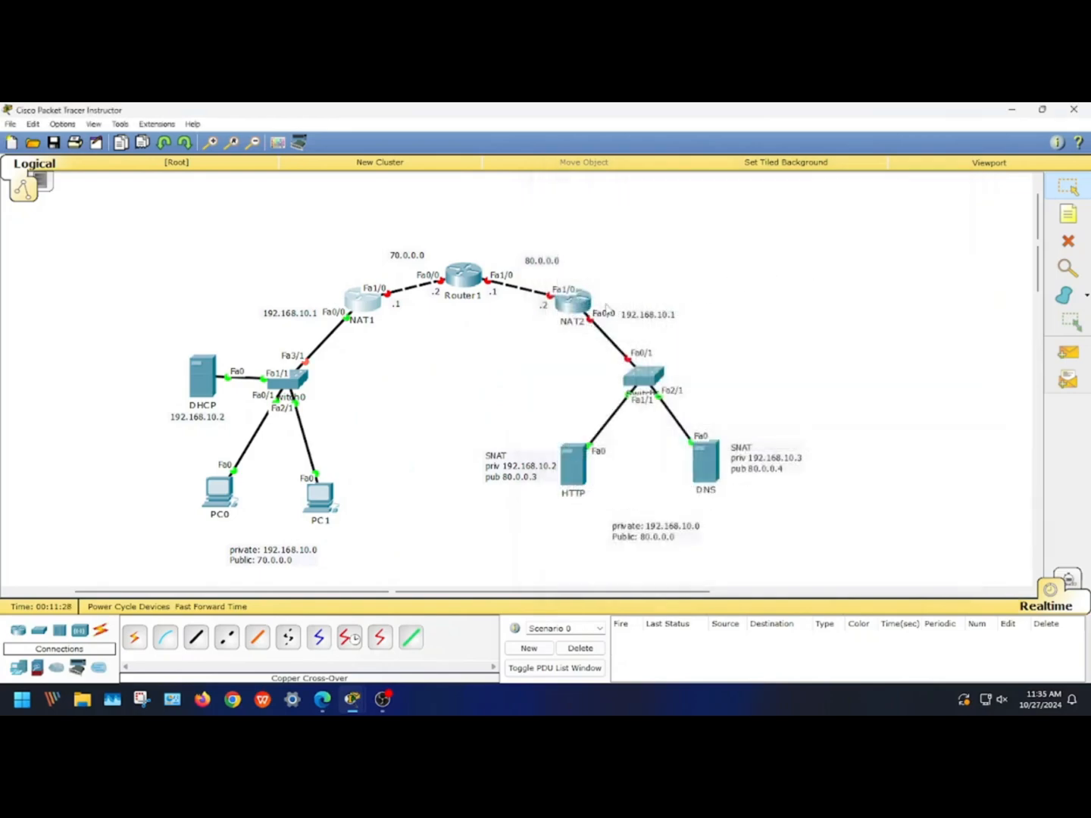
Step: Give NAT2's FastEthernet0/0 the IP address 192.168.10.1 with subnet mask 255.255.255.0 and turn the port on
click(583, 308)
drag(503, 246, 176, 237)
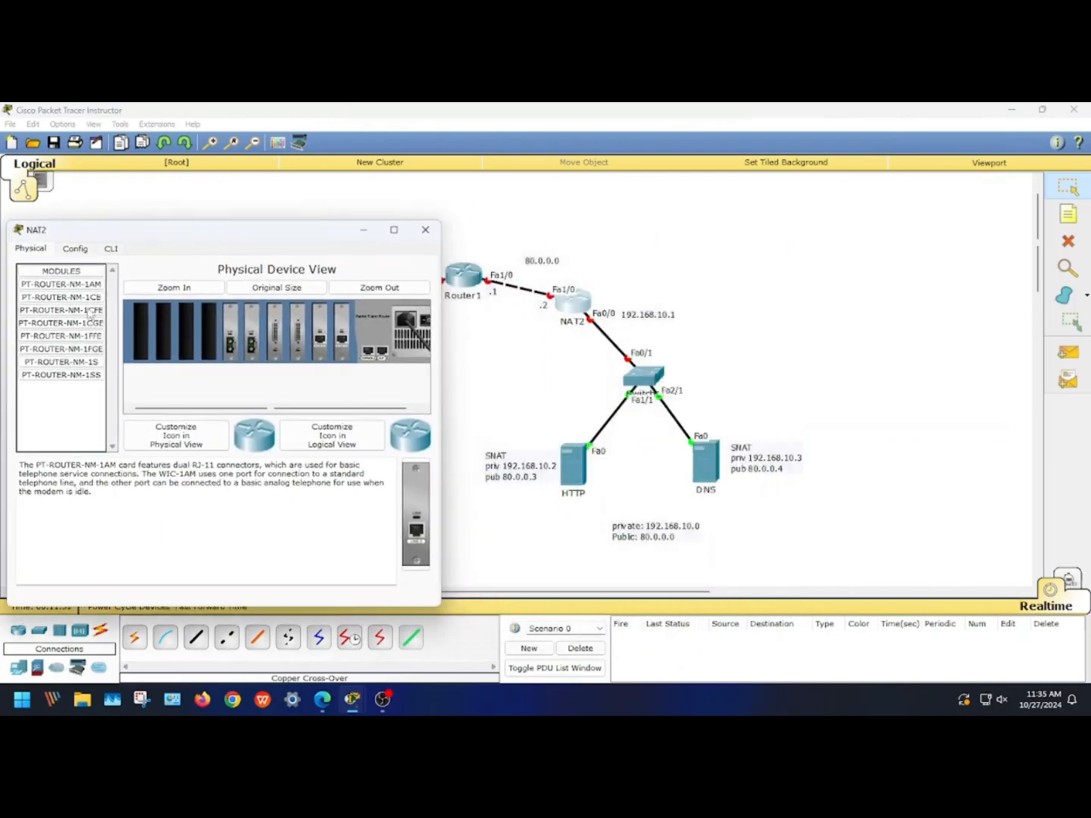
click(76, 253)
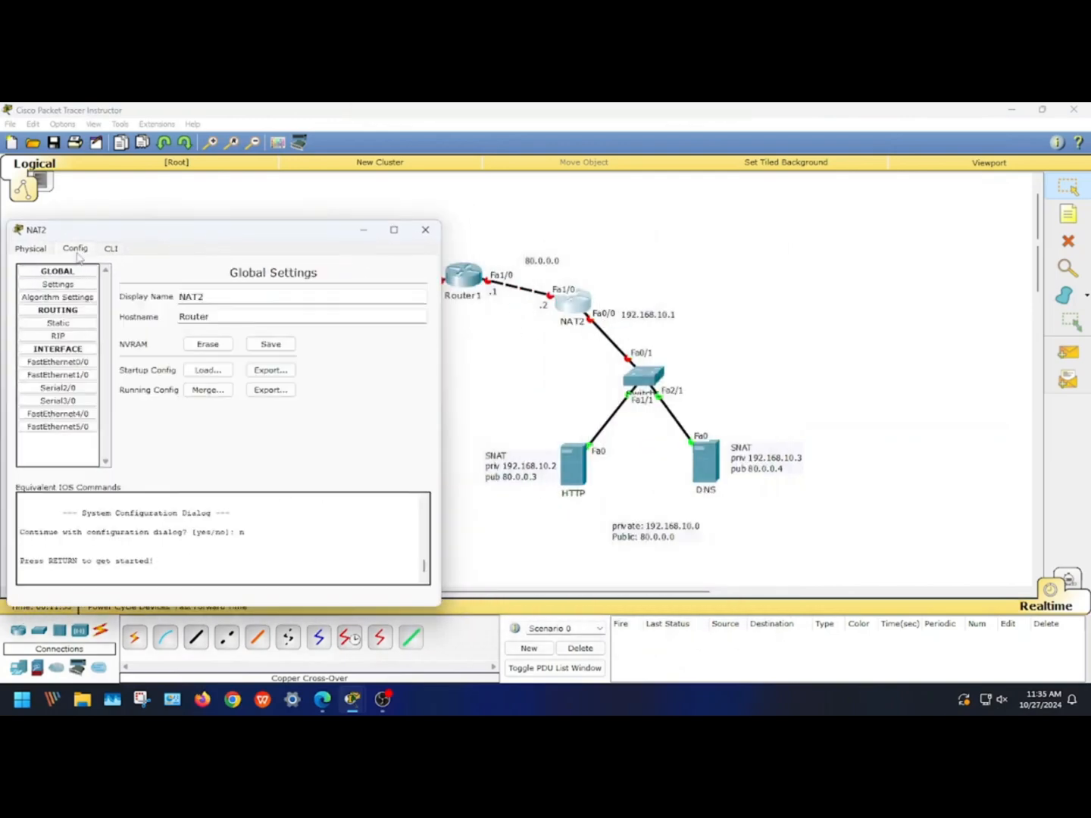
click(72, 363)
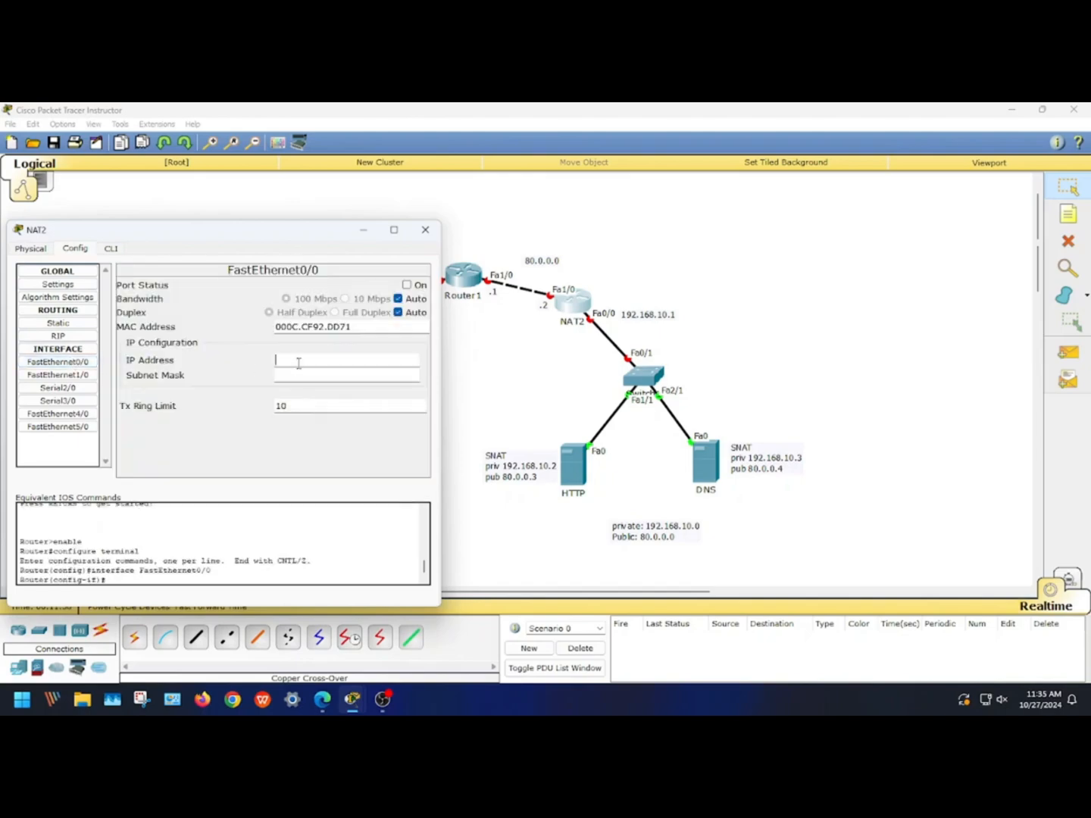
text(192.168.10.2)
click(303, 377)
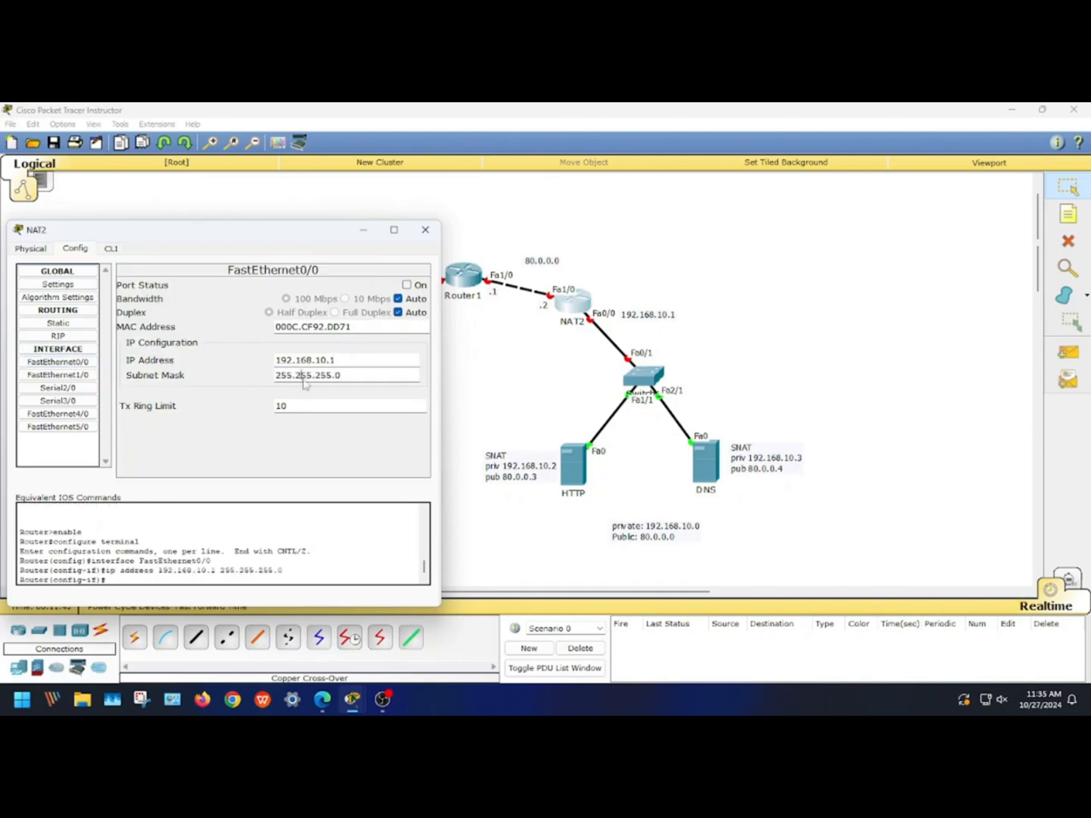
click(407, 286)
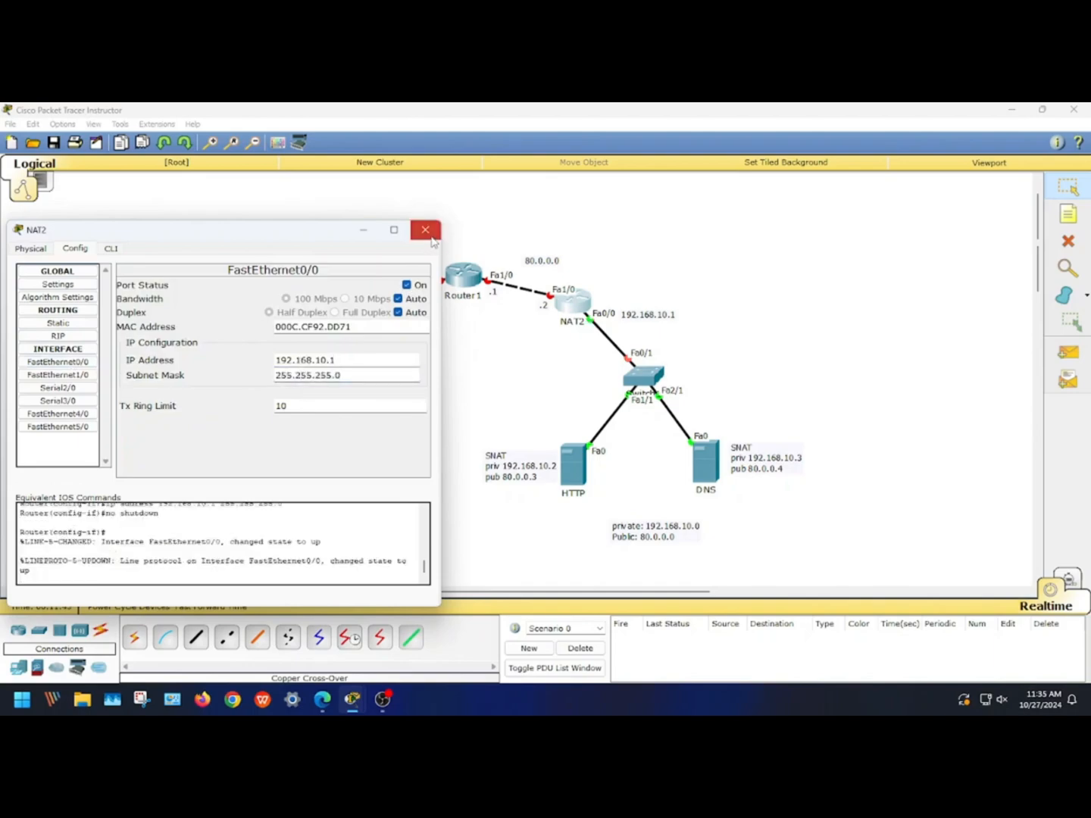
click(425, 230)
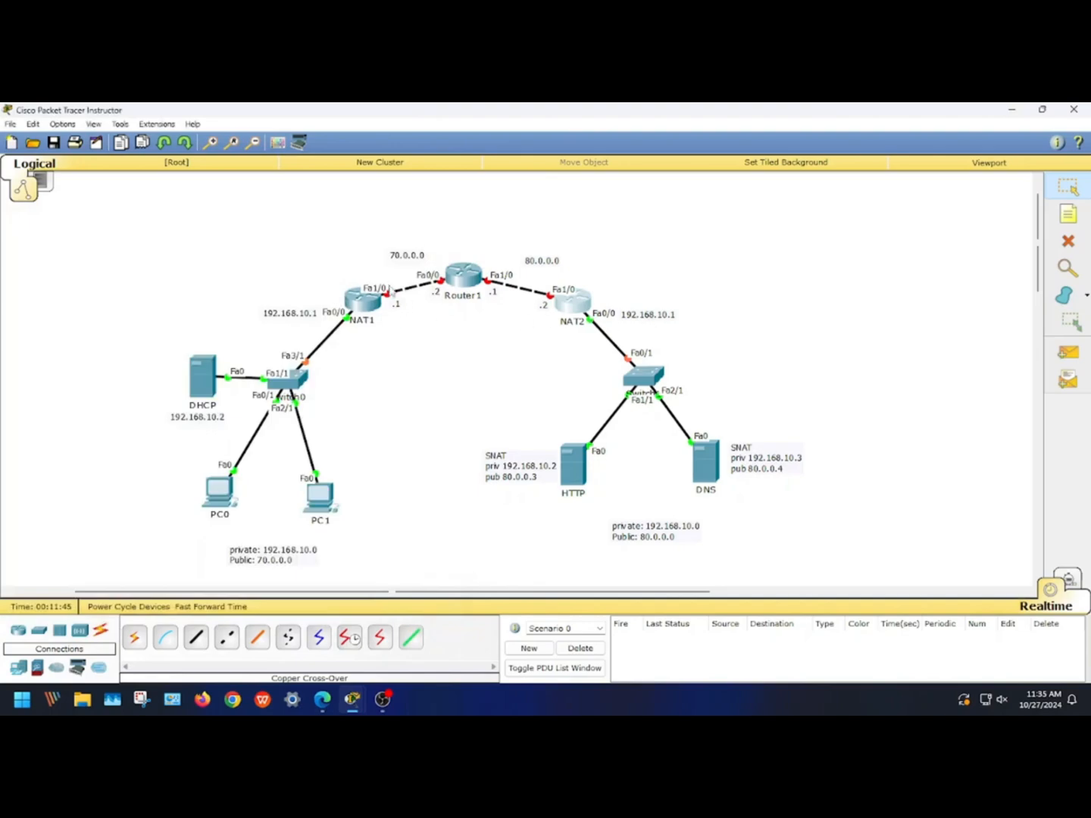
Step: Give NAT1's FastEthernet1/0 the IP address 70.70.70.1 with subnet mask 255.0.0.0 and turn the port on
click(364, 307)
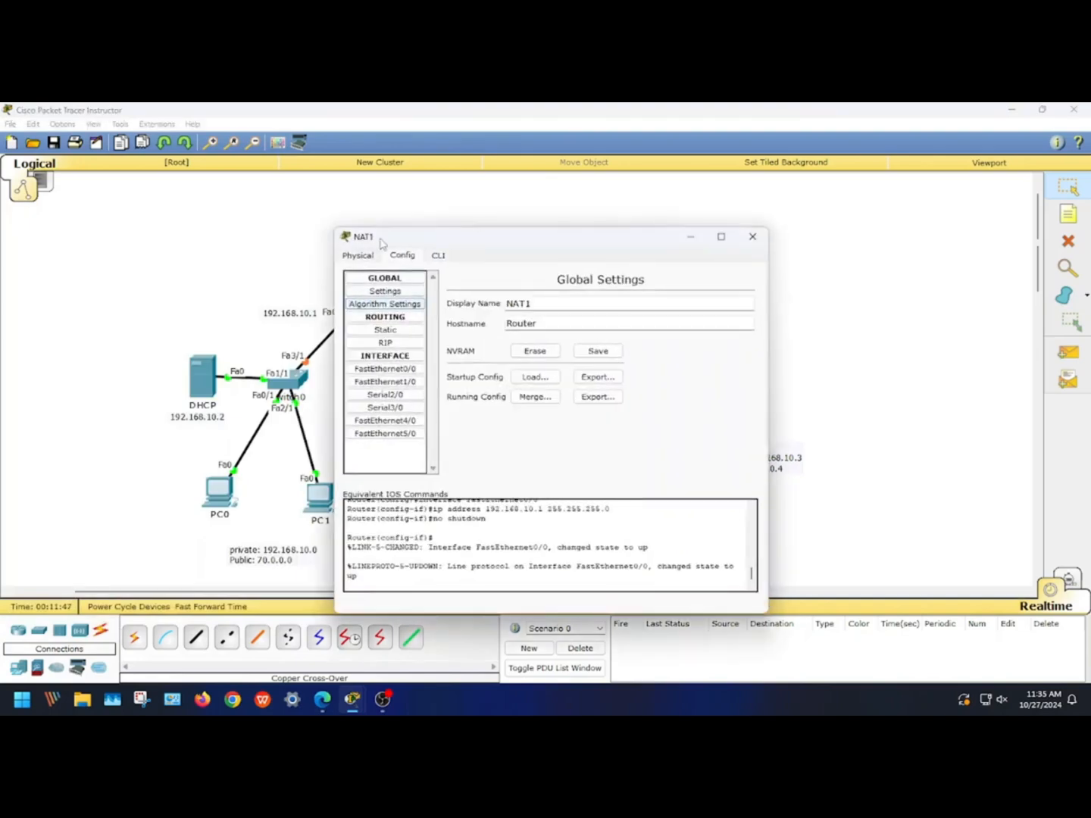
drag(383, 235, 657, 207)
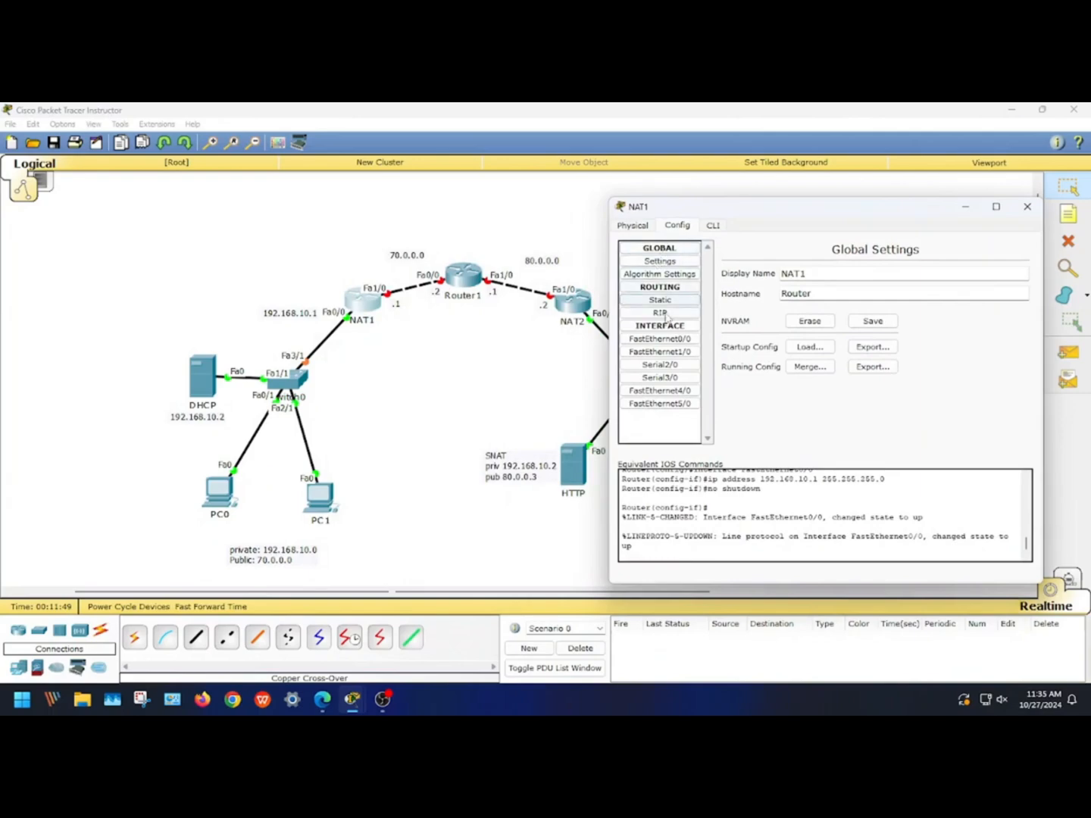
click(663, 351)
drag(782, 224, 767, 243)
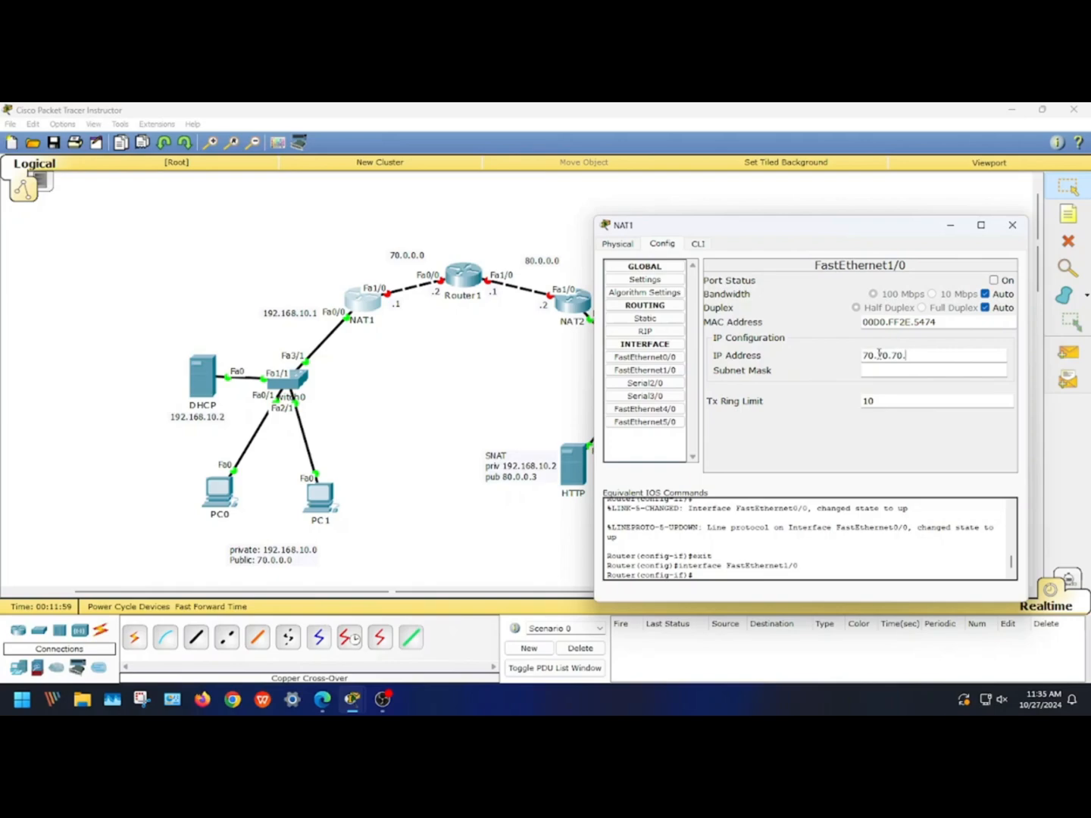
text(1)
key(Tab)
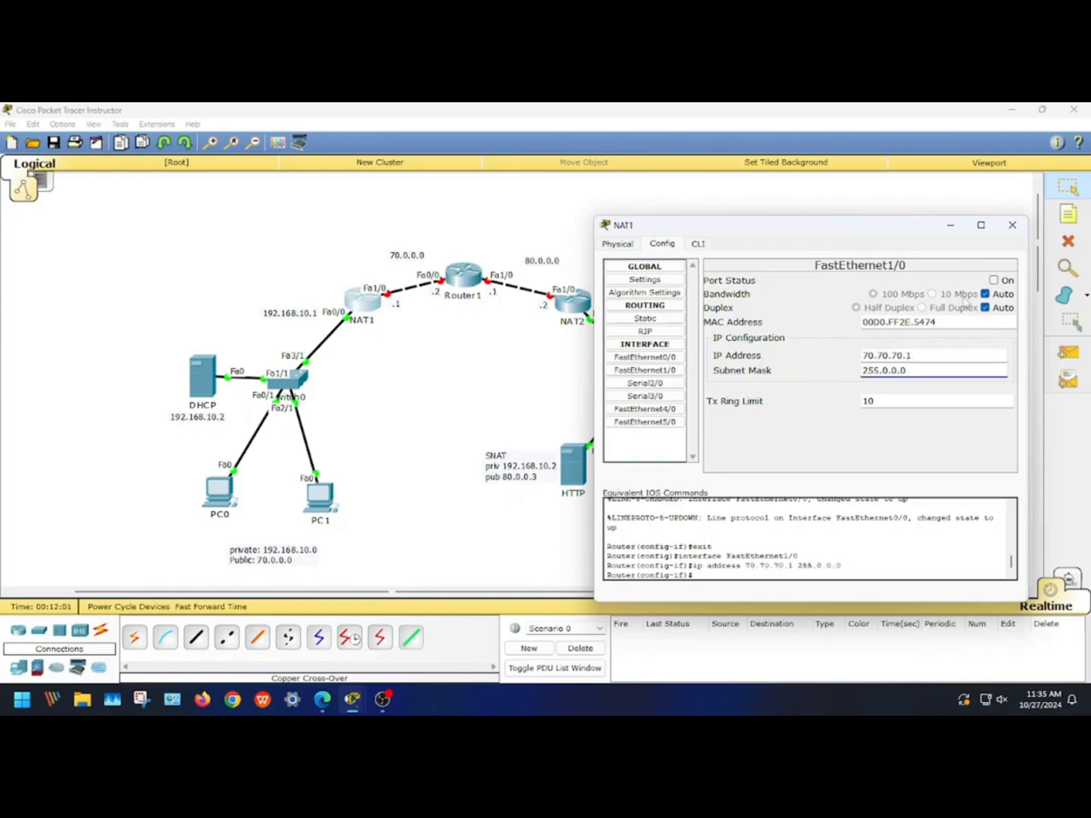
click(993, 280)
click(1012, 225)
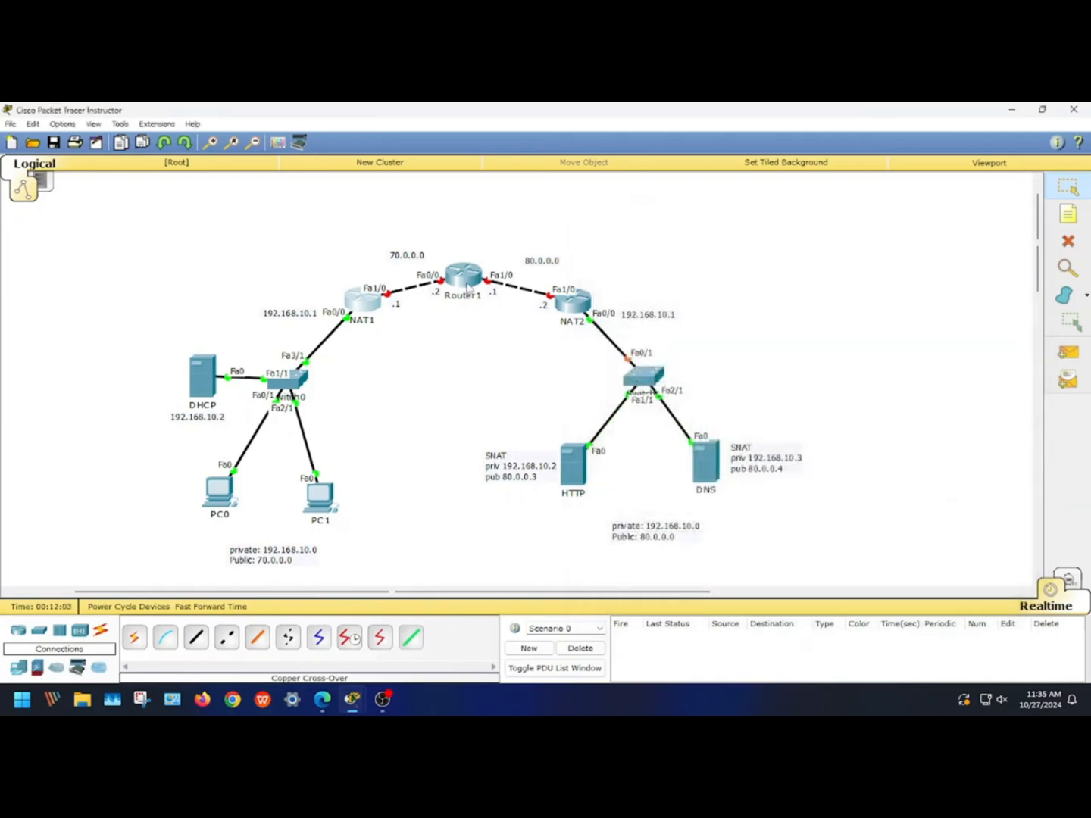
Step: Give Router1's FastEthernet0/0 the IP address 70.0.0.2 with subnet mask 255.0.0.0 and turn the port on
click(467, 287)
drag(421, 240, 638, 239)
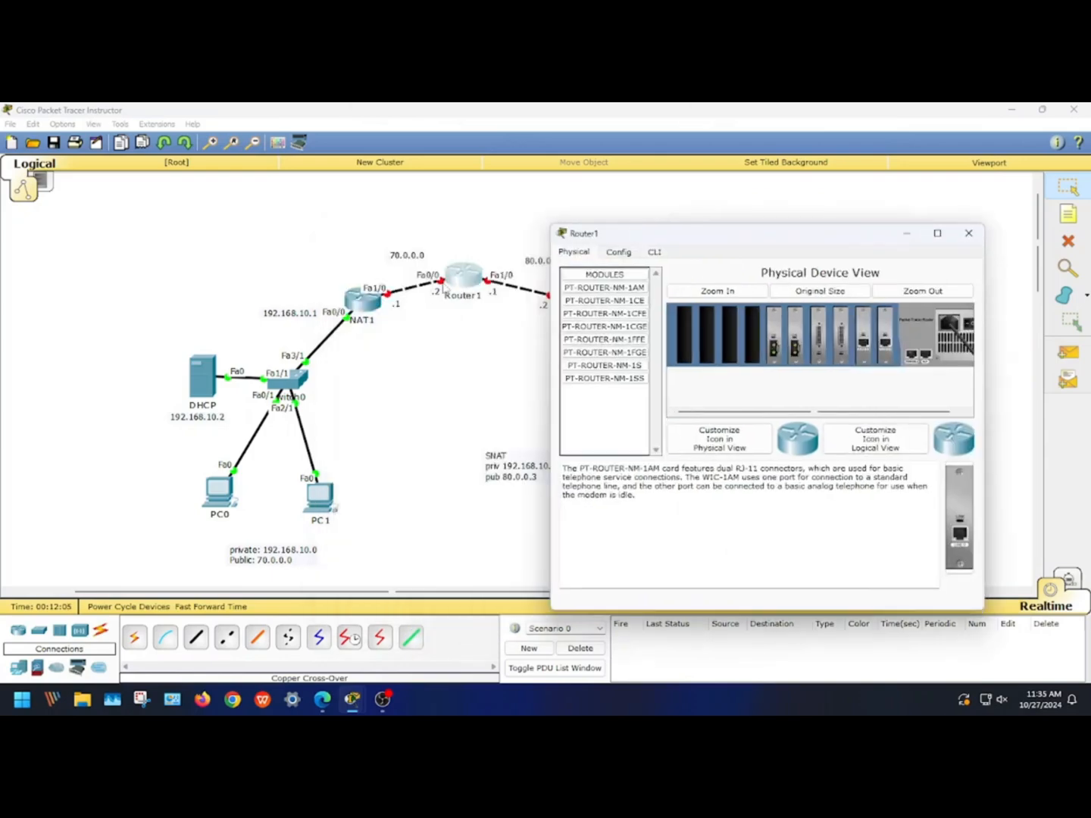
click(615, 254)
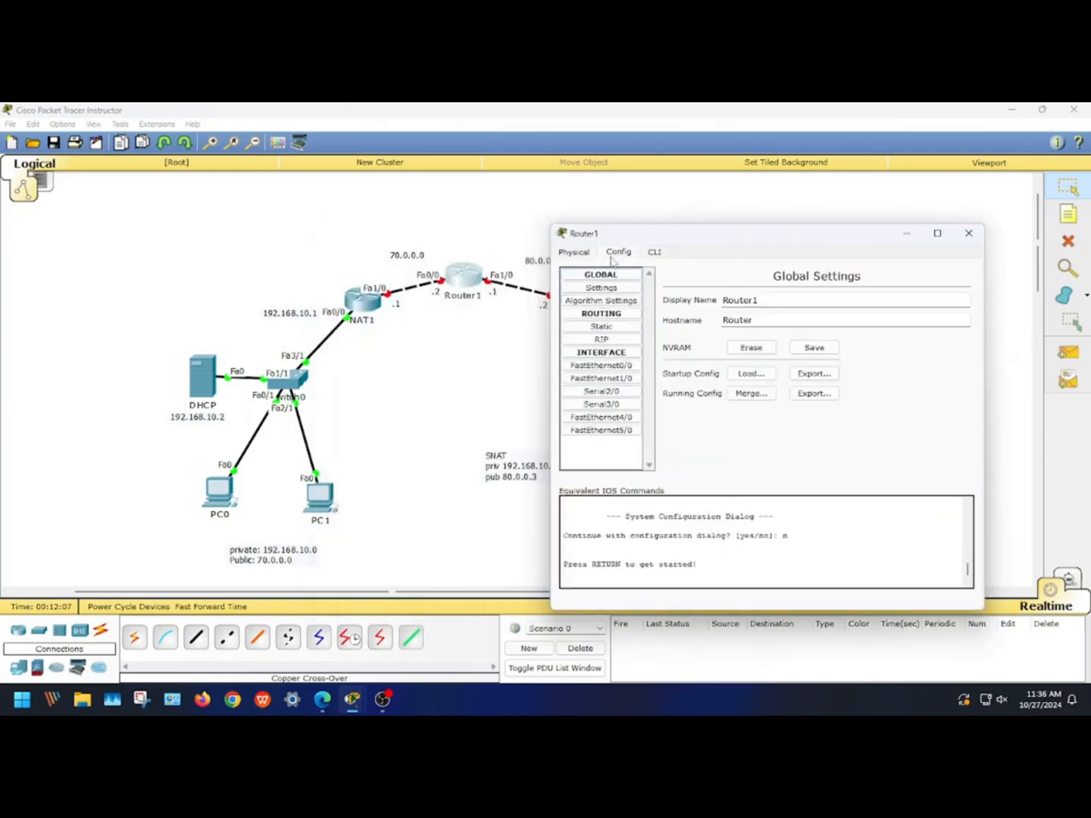
click(605, 366)
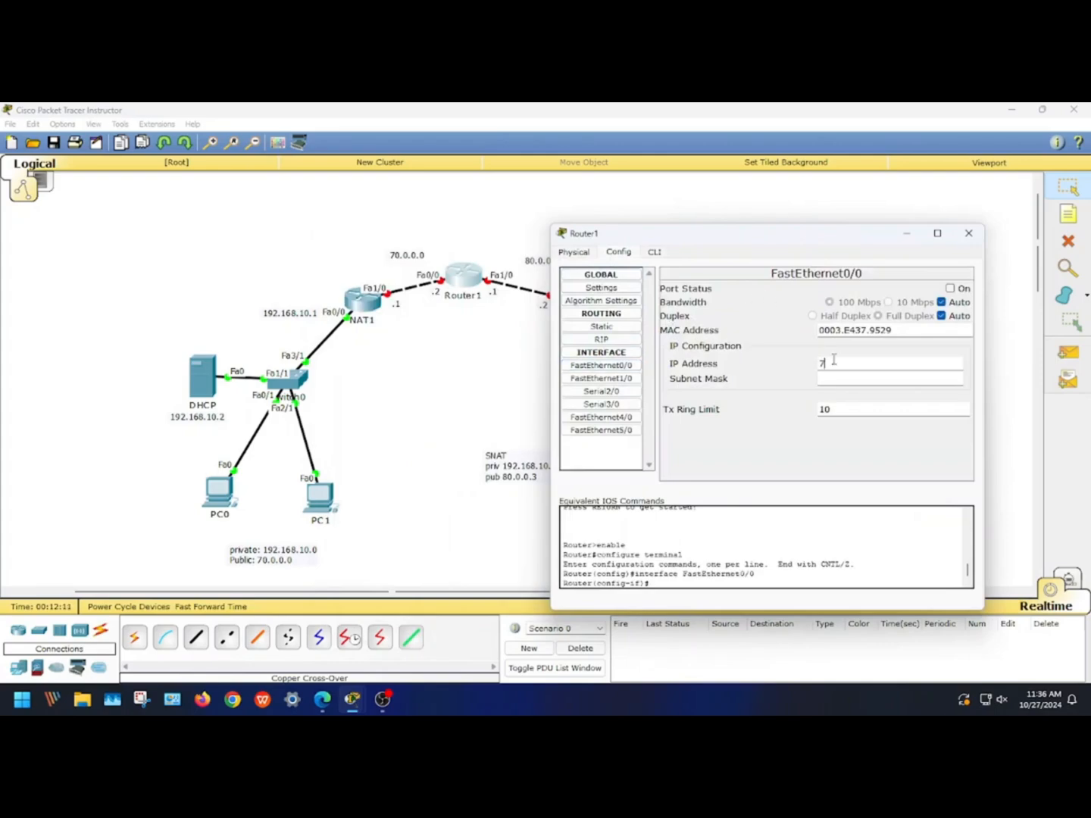
click(834, 361)
text(70.7)
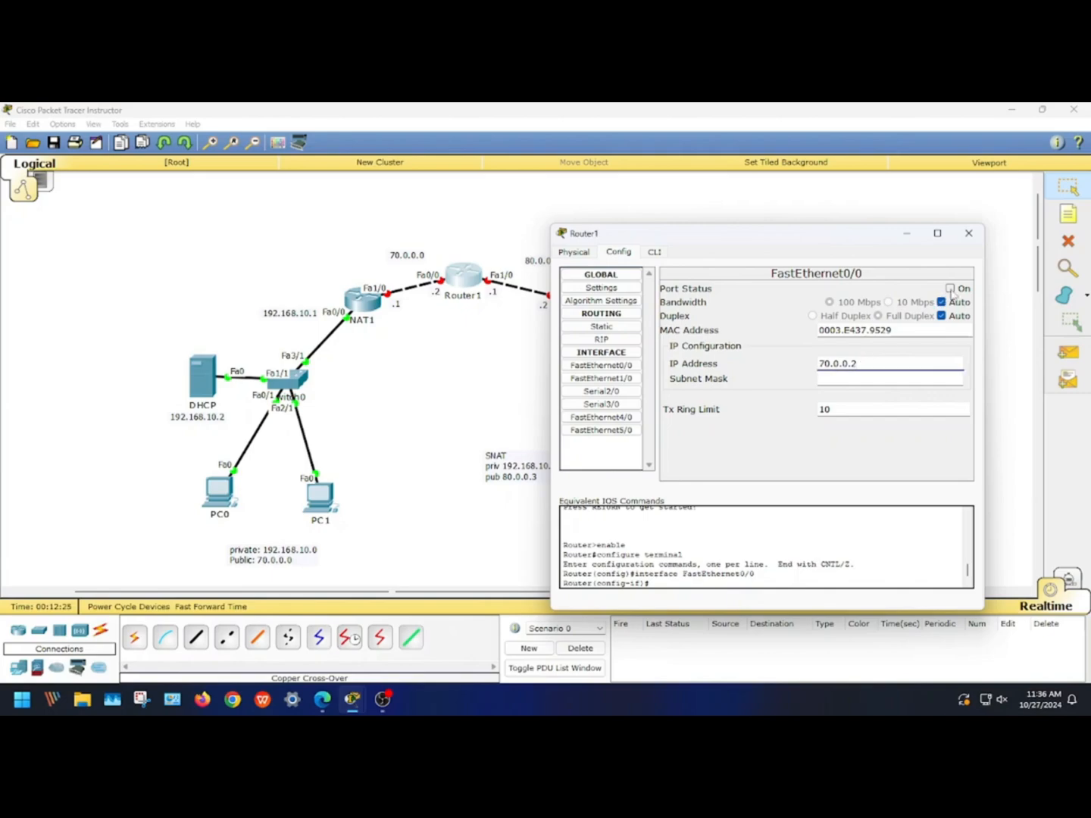
key(Tab)
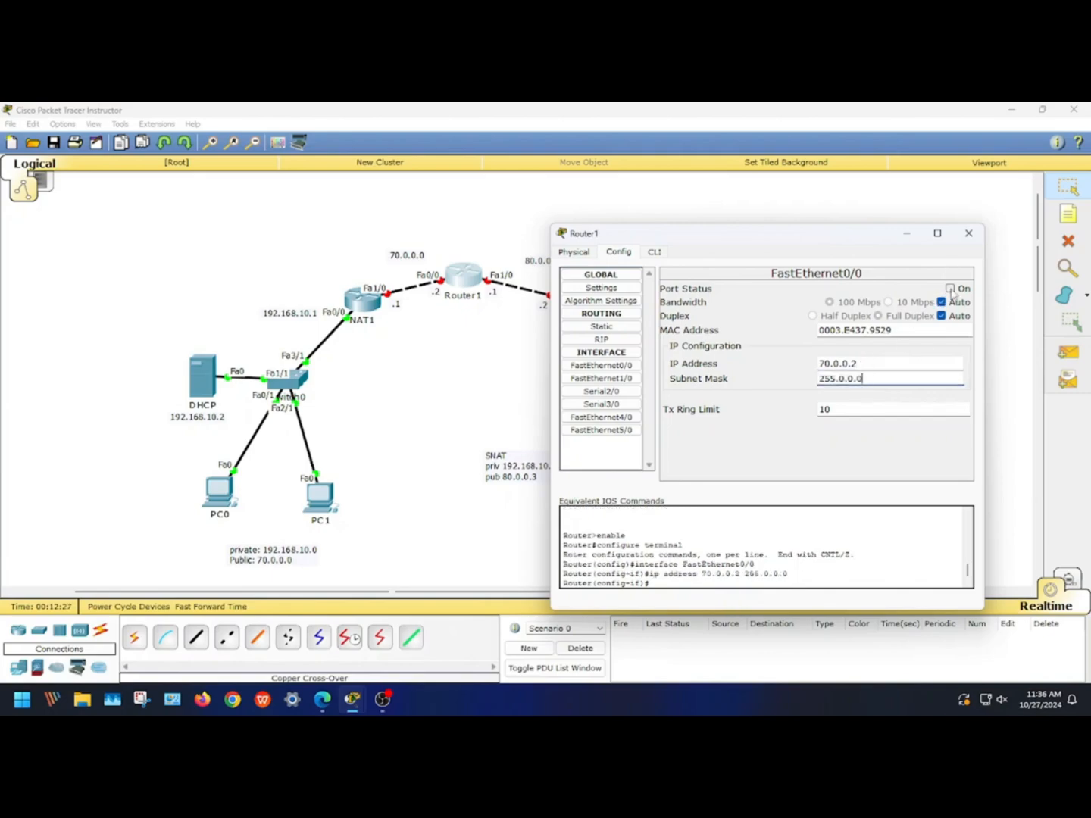
click(950, 289)
click(968, 233)
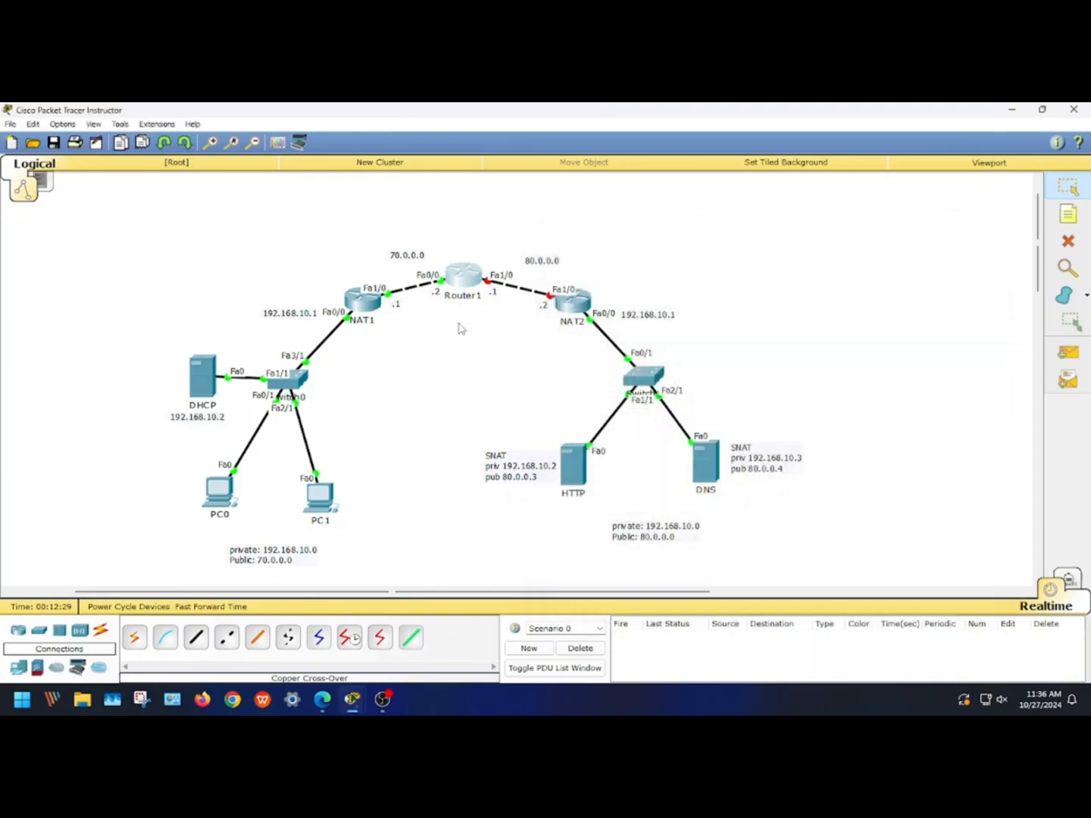
Step: Correct the IP address of NAT1's FastEthernet1/0 interface to 70.0.0.1
click(375, 309)
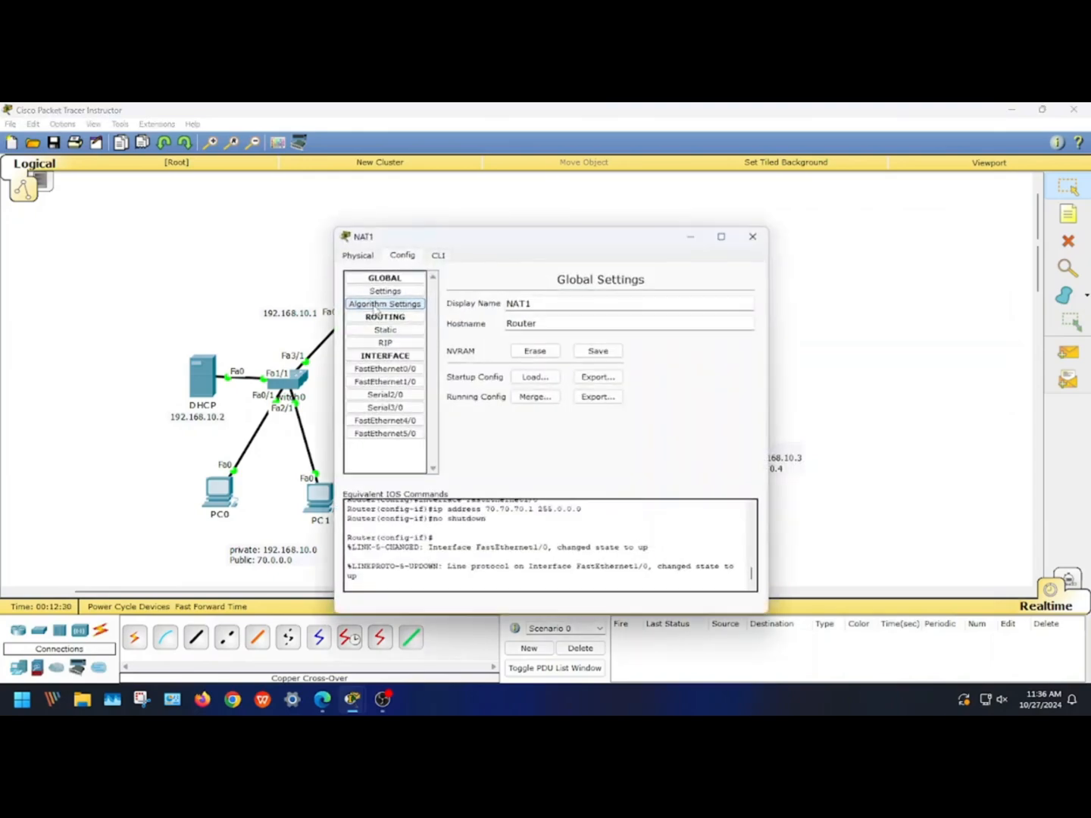
click(388, 381)
drag(617, 369, 645, 371)
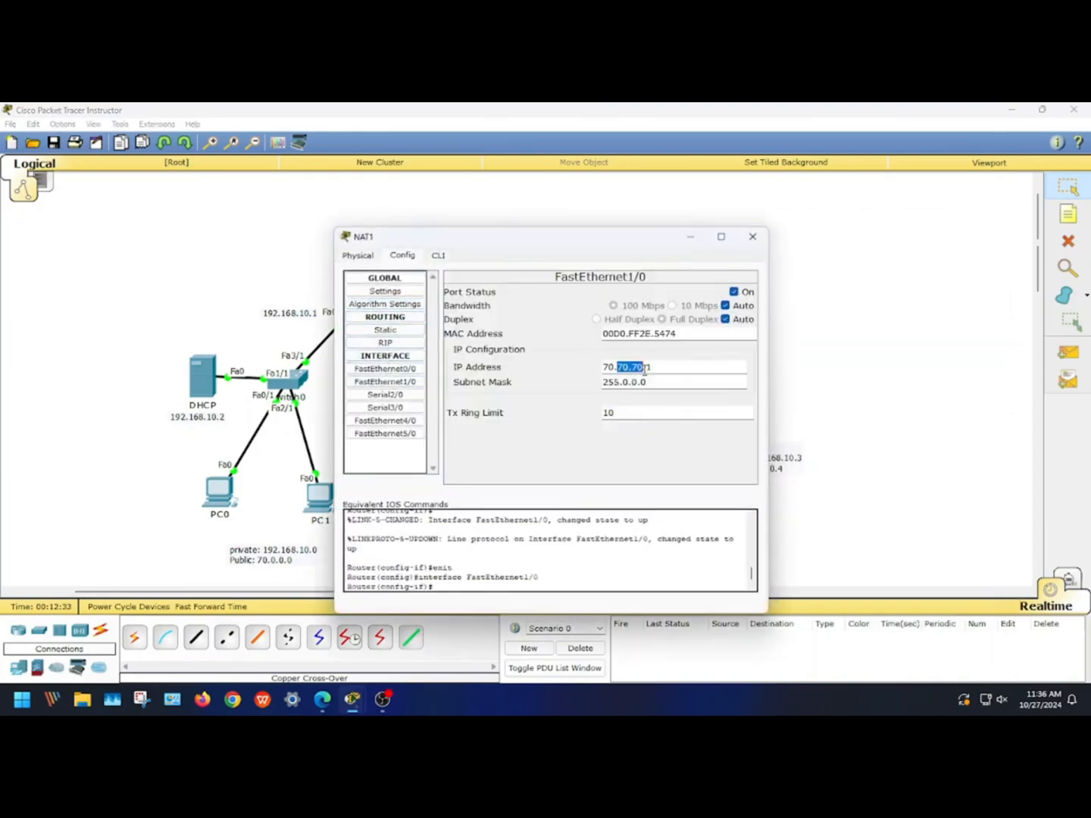
text(0)
key(Return)
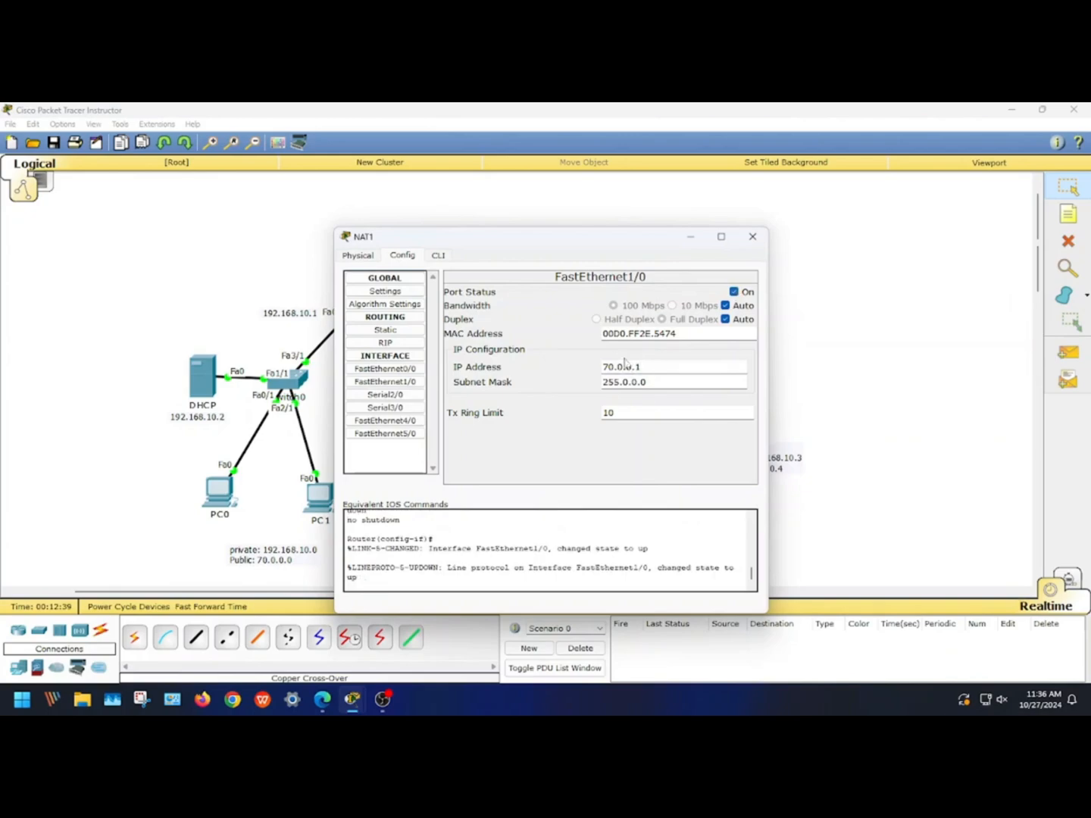
click(753, 236)
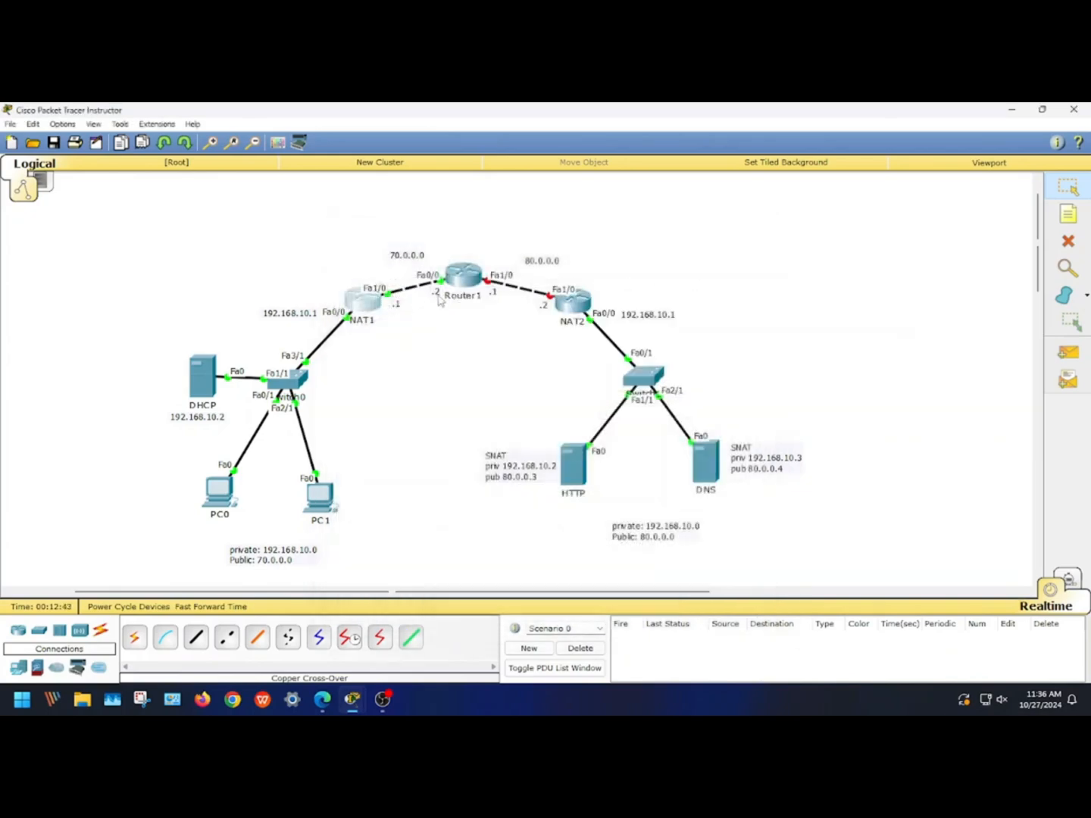
Step: Check the IP address, subnet mask and port status of Router1's FastEthernet0/0 interface
click(454, 281)
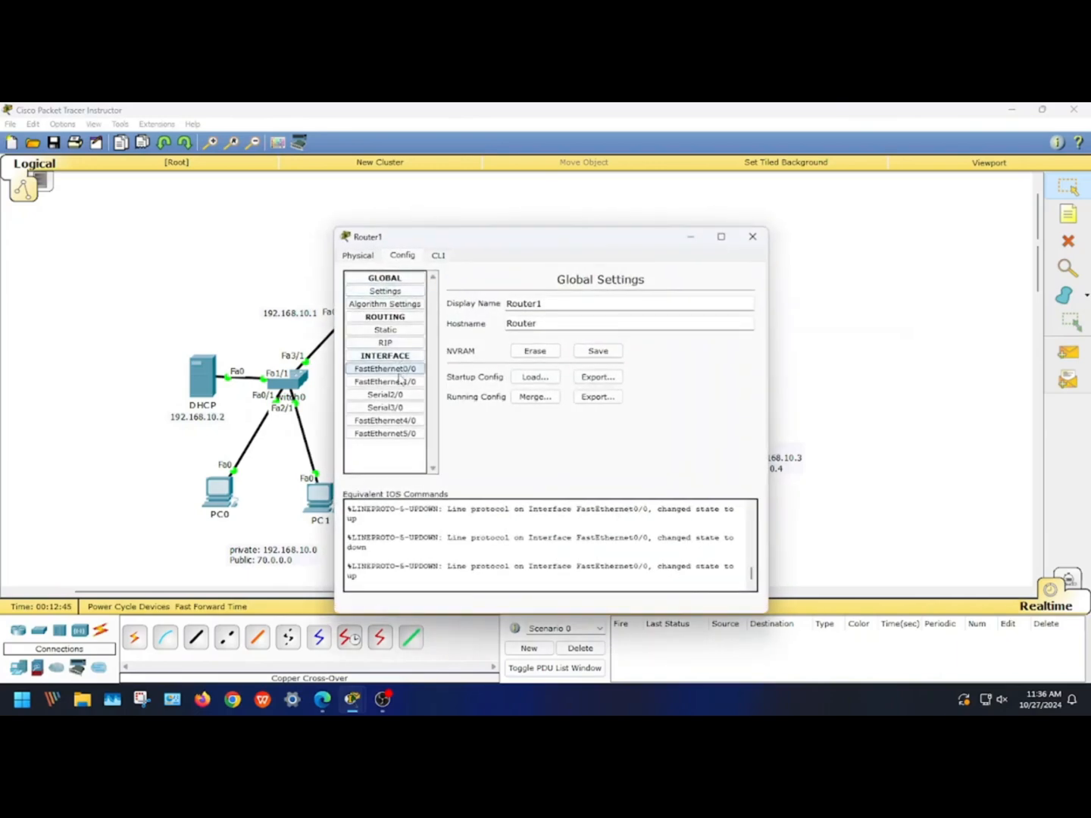
drag(426, 243, 651, 233)
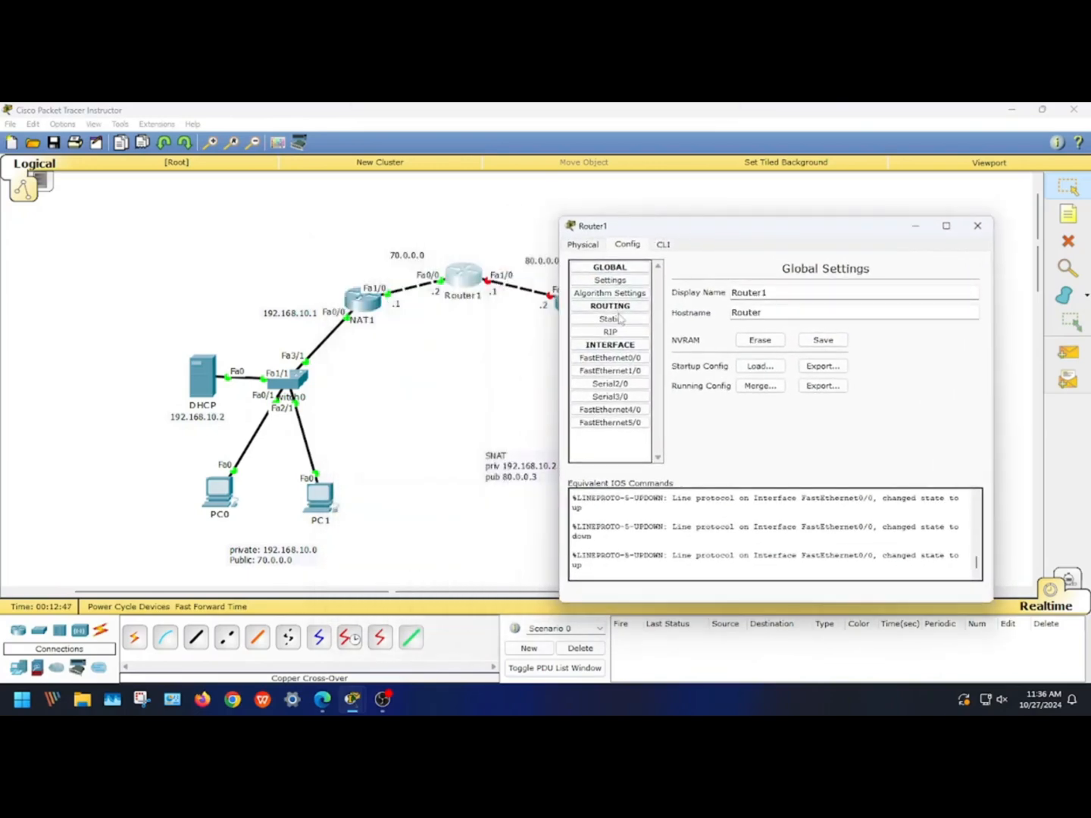
click(623, 359)
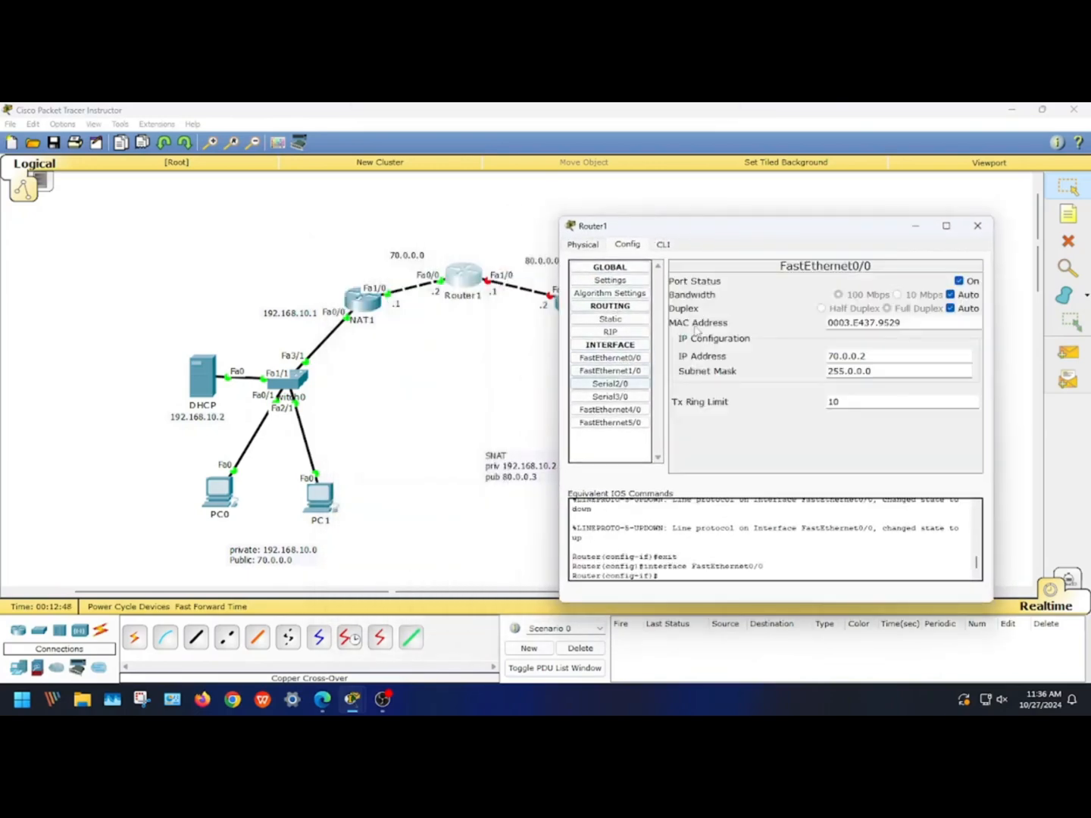
click(975, 229)
Step: Give Router1's FastEthernet1/0 the IP address 80.0.0.1 with subnet mask 255.0.0.0 and turn the port on
click(461, 279)
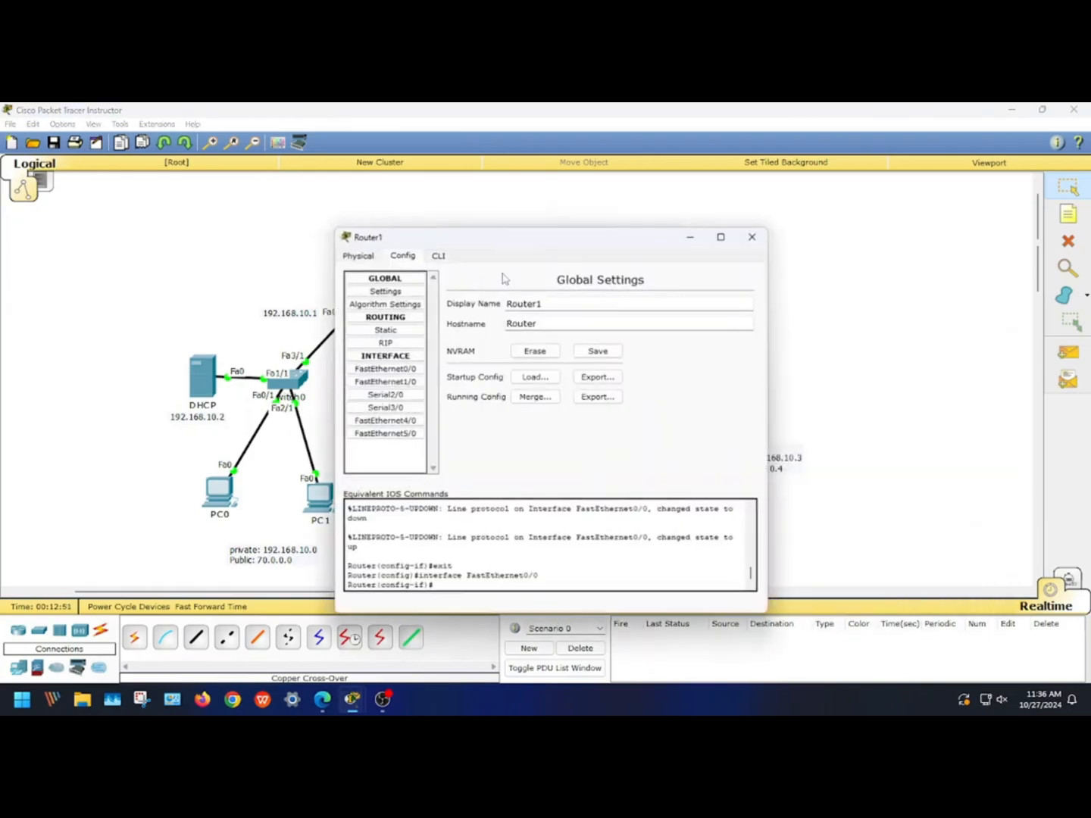
click(383, 382)
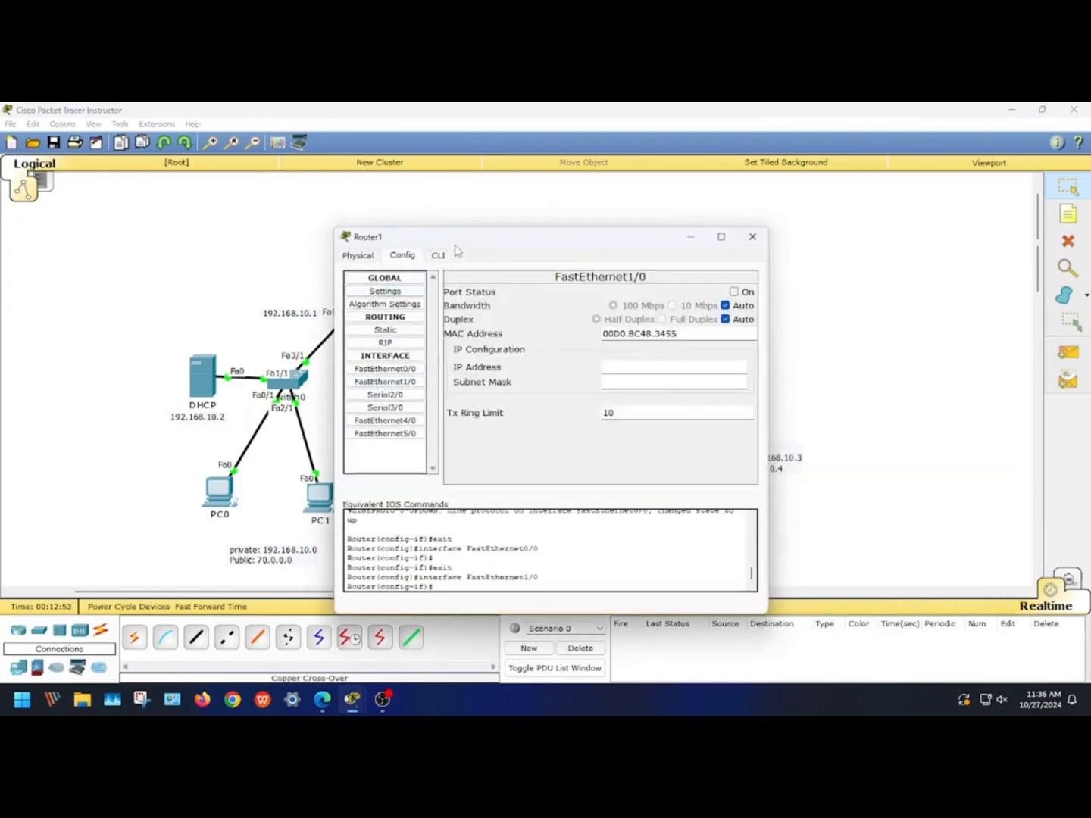
drag(454, 250, 116, 225)
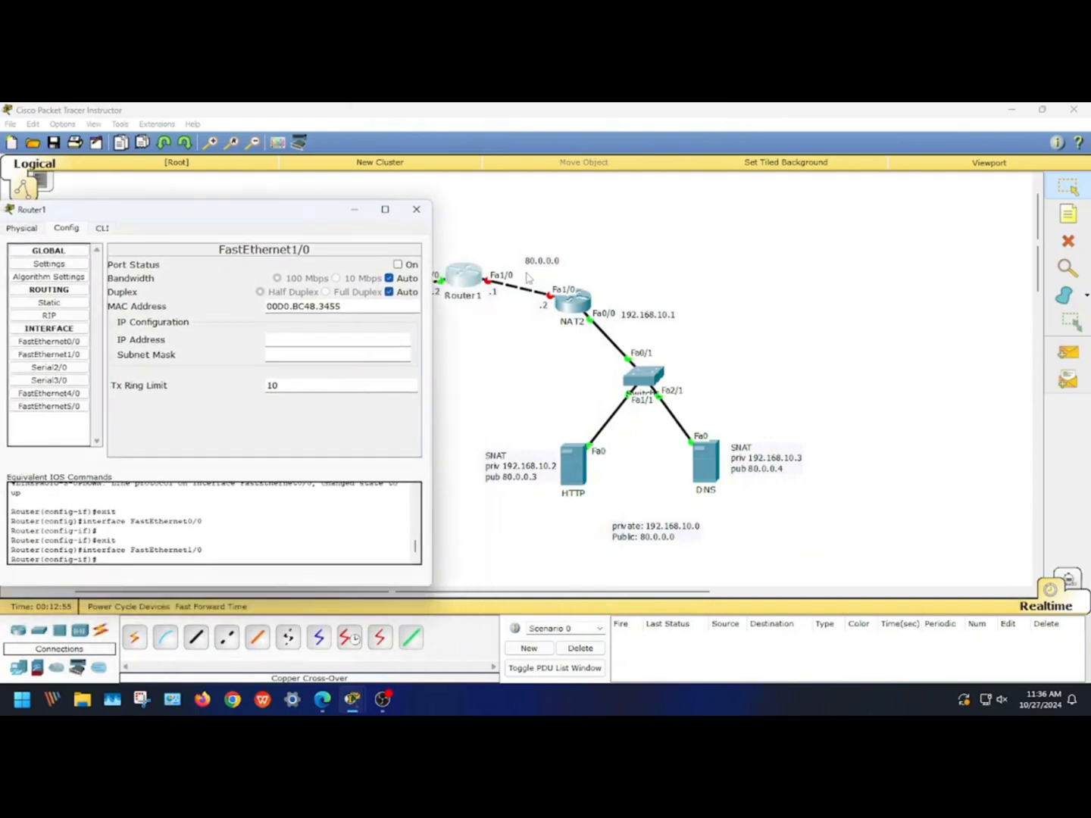
text(192.168.10.2)
key(BackSpace)
key(BackSpace)
key(BackSpace)
key(BackSpace)
key(BackSpace)
key(BackSpace)
key(BackSpace)
key(BackSpace)
text(80.0.0.1)
key(Tab)
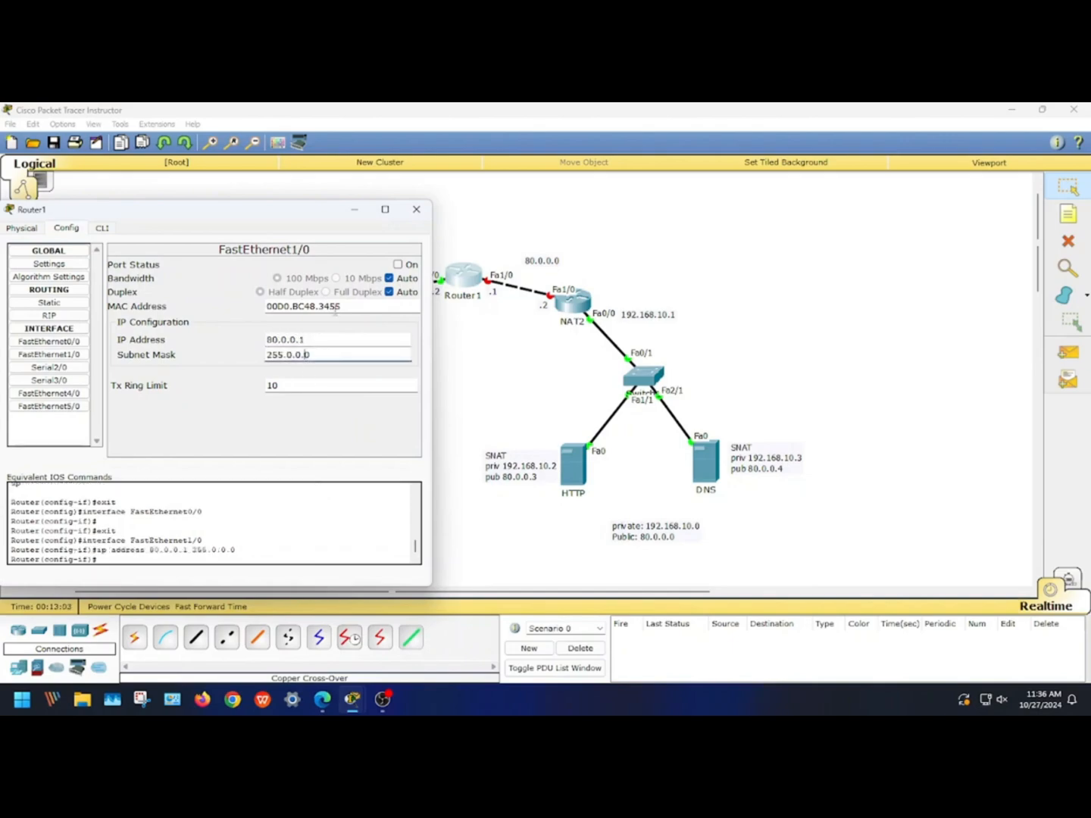
click(397, 264)
click(416, 209)
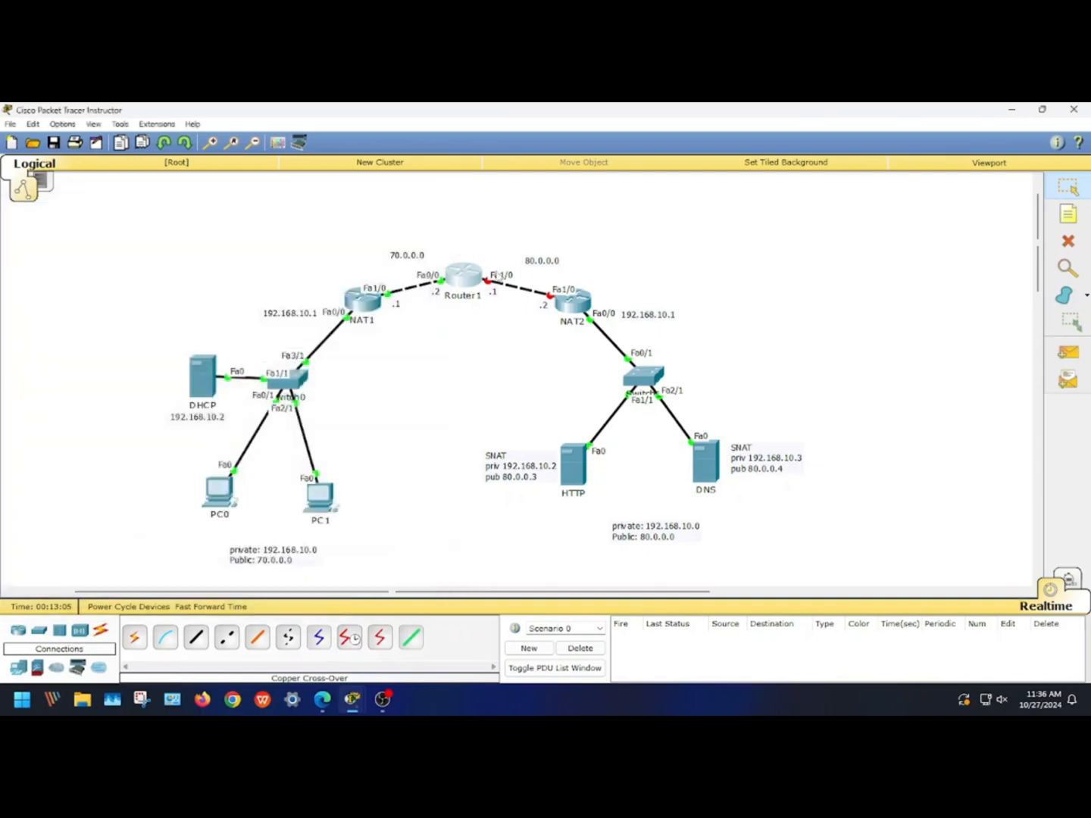
Step: Give NAT2's FastEthernet1/0 the IP address 80.0.0.2 with subnet mask 255.0.0.0 and turn the port on
click(570, 307)
drag(500, 236, 764, 227)
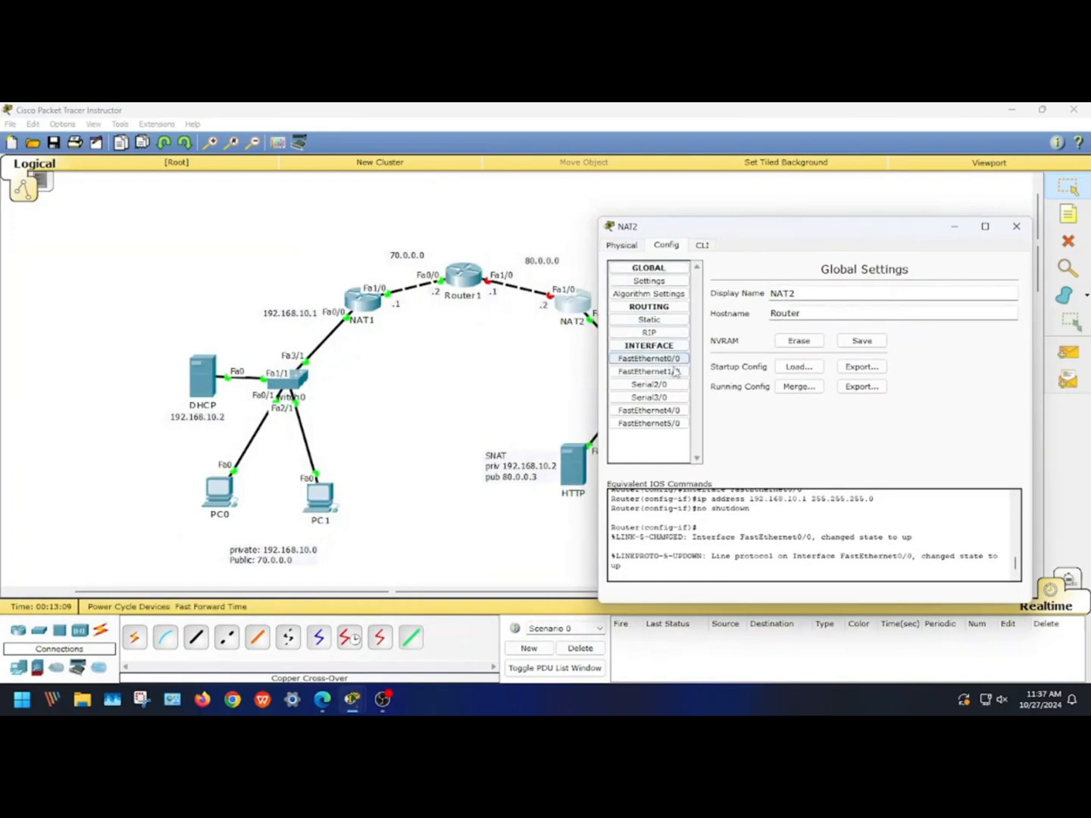
click(667, 372)
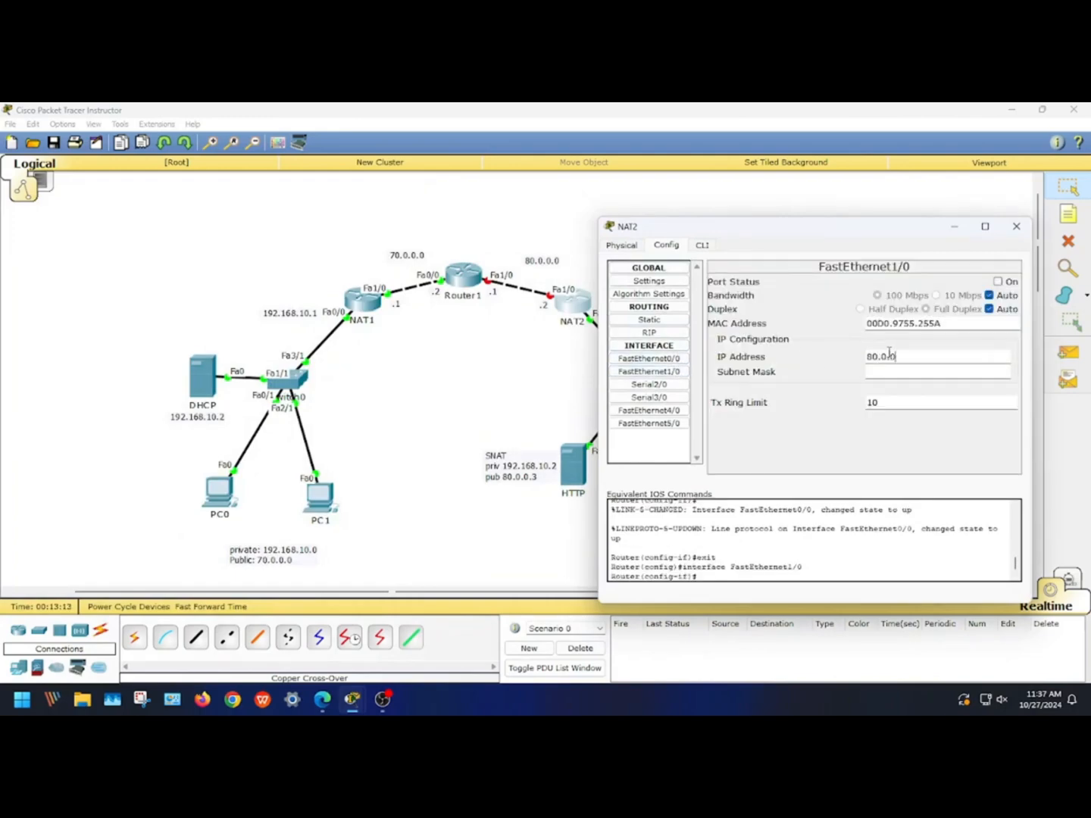
click(897, 370)
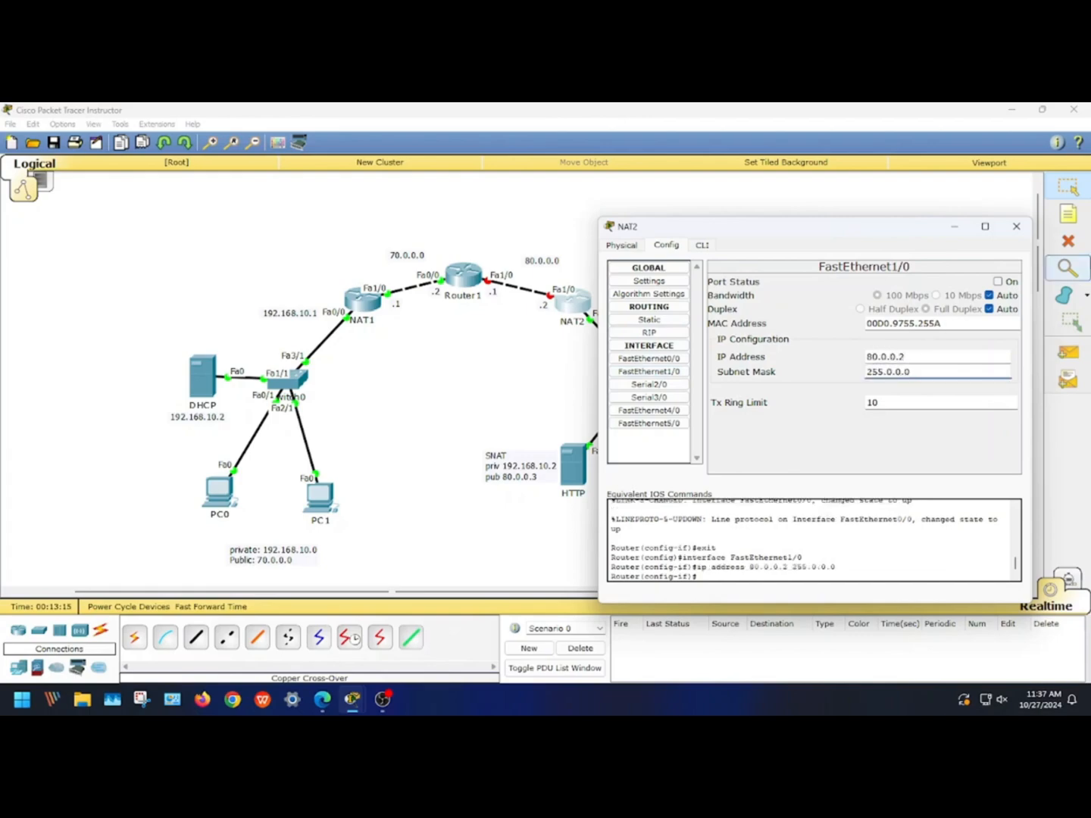
click(1004, 285)
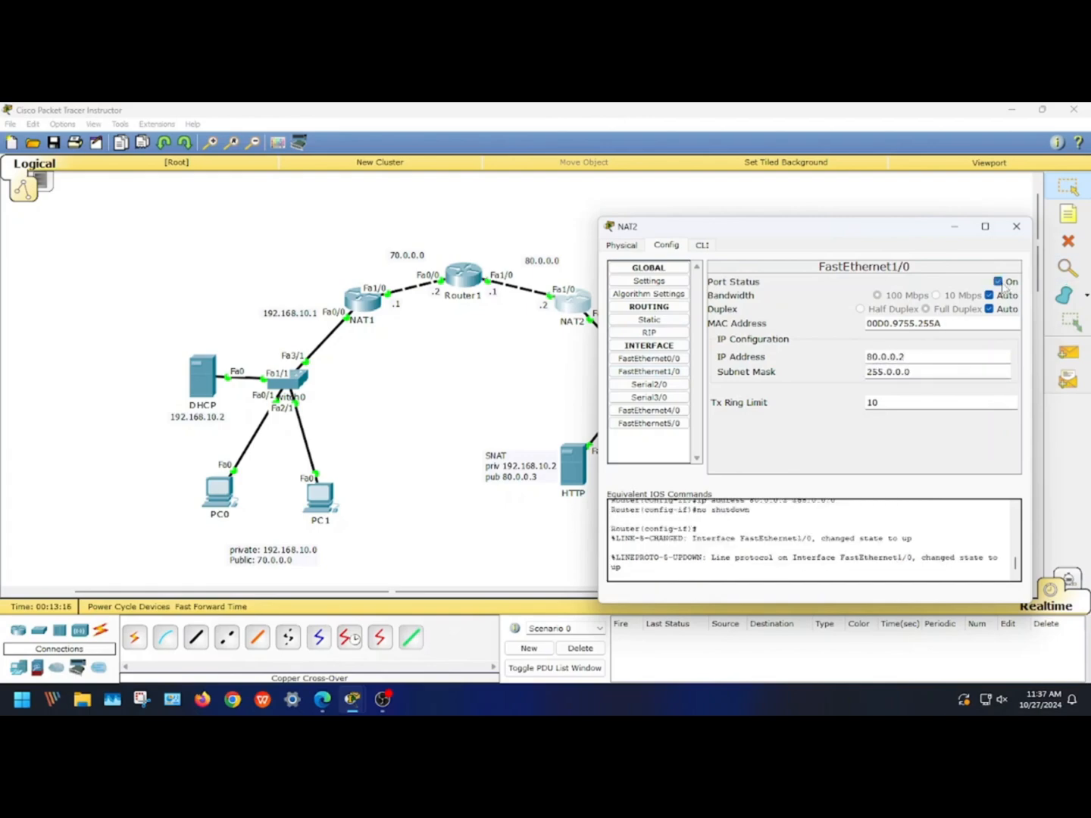
click(1016, 226)
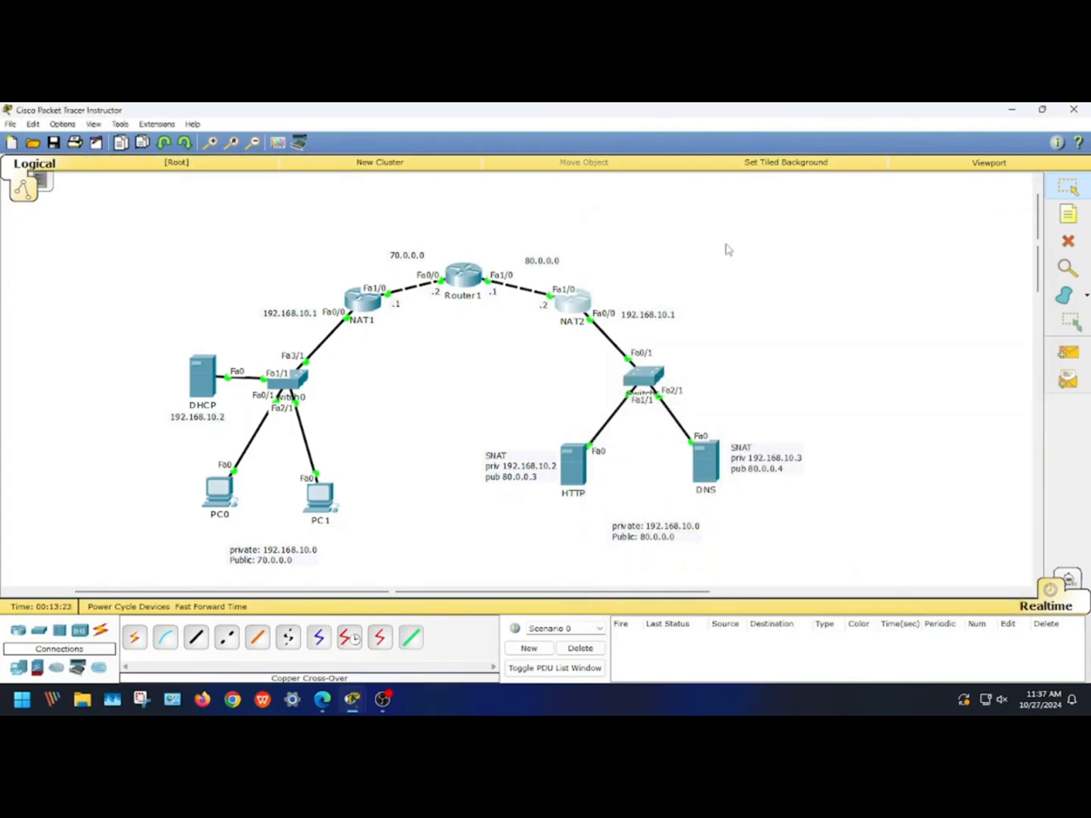
Step: Open Notepad with a new blank document, narrow its window and minimize it
click(19, 701)
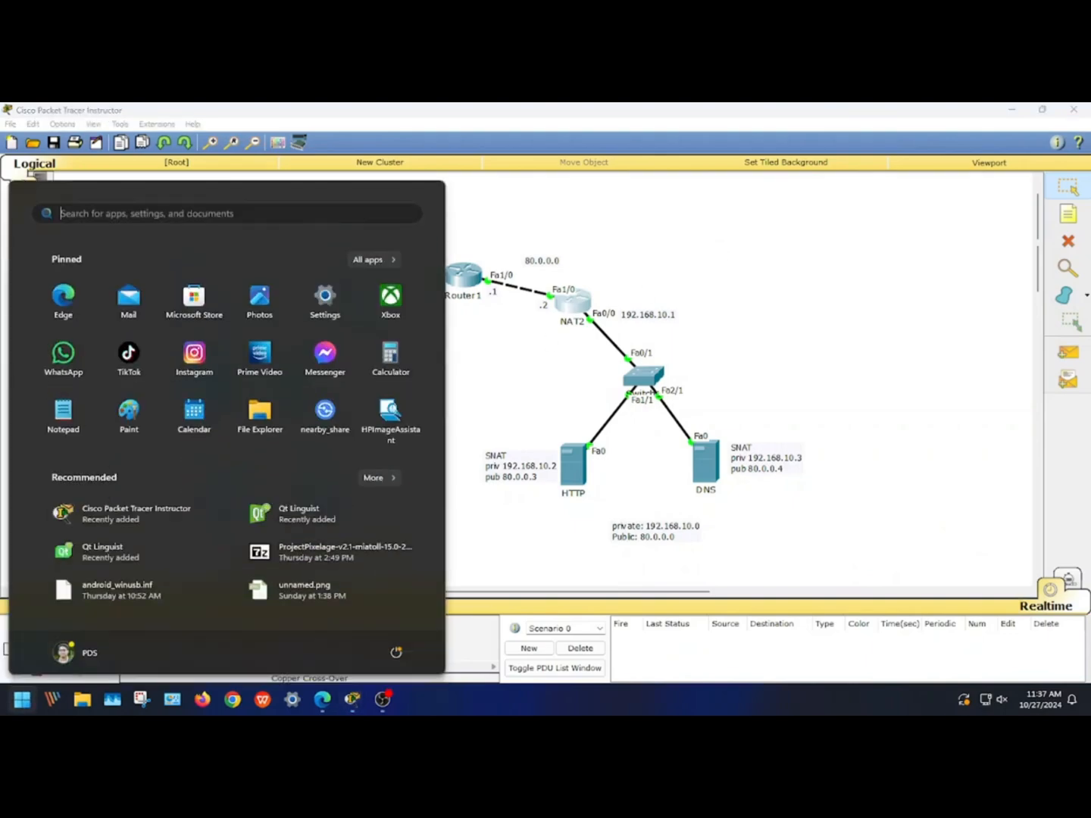
text(notepad)
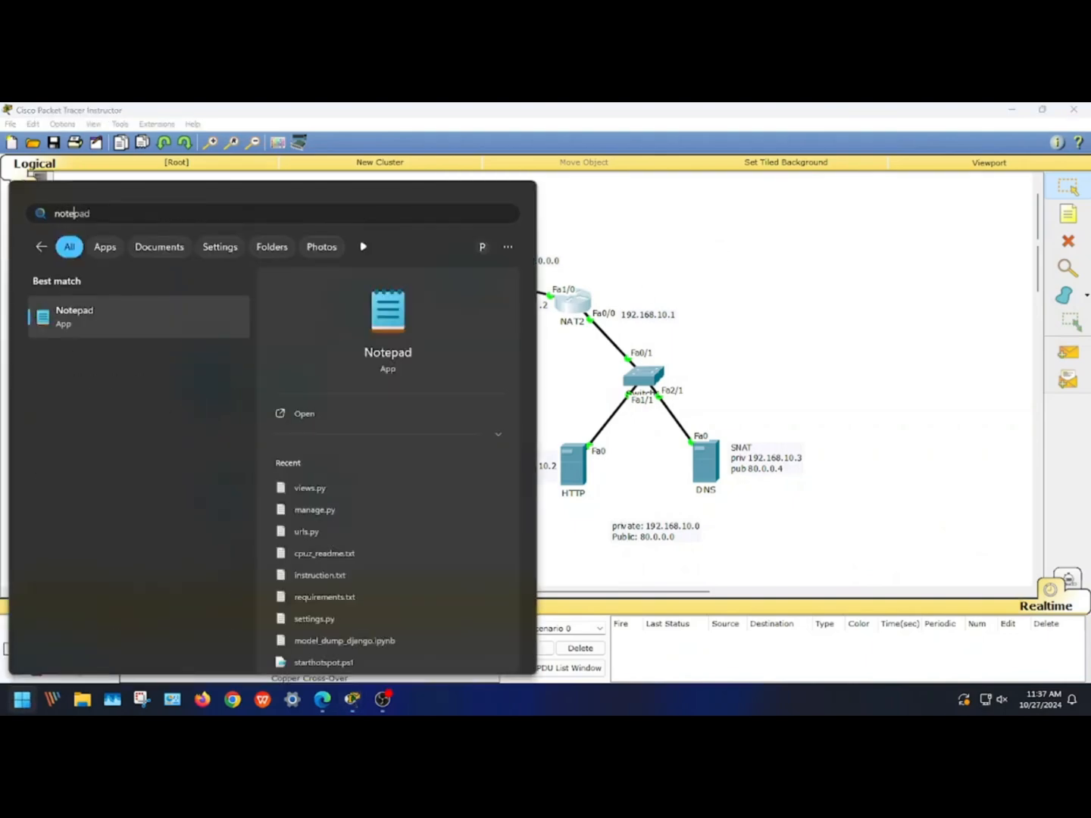
click(44, 321)
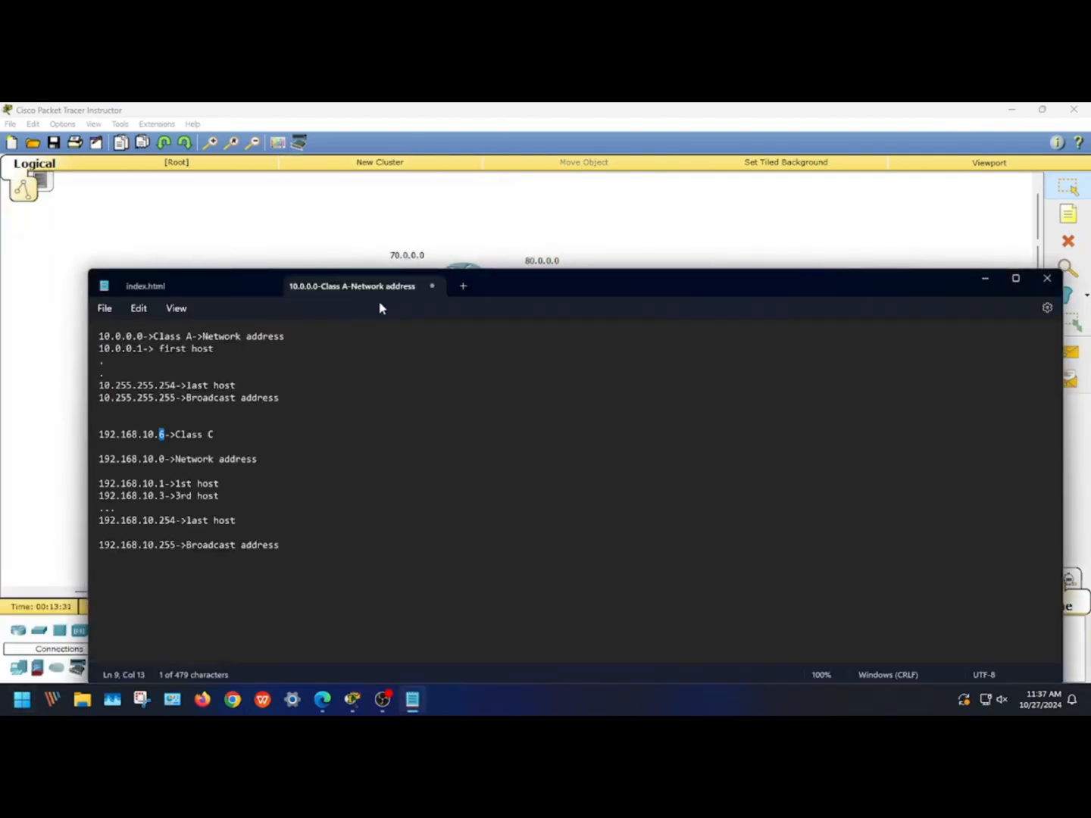
drag(489, 293, 675, 271)
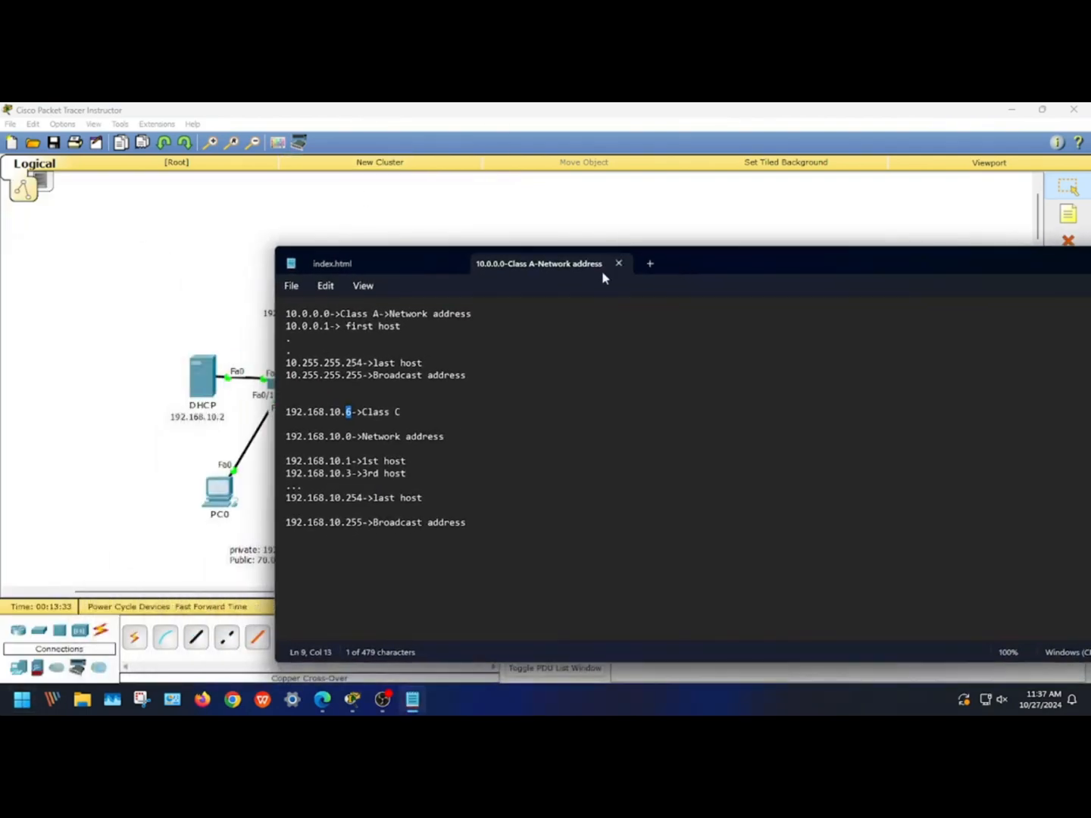
click(649, 264)
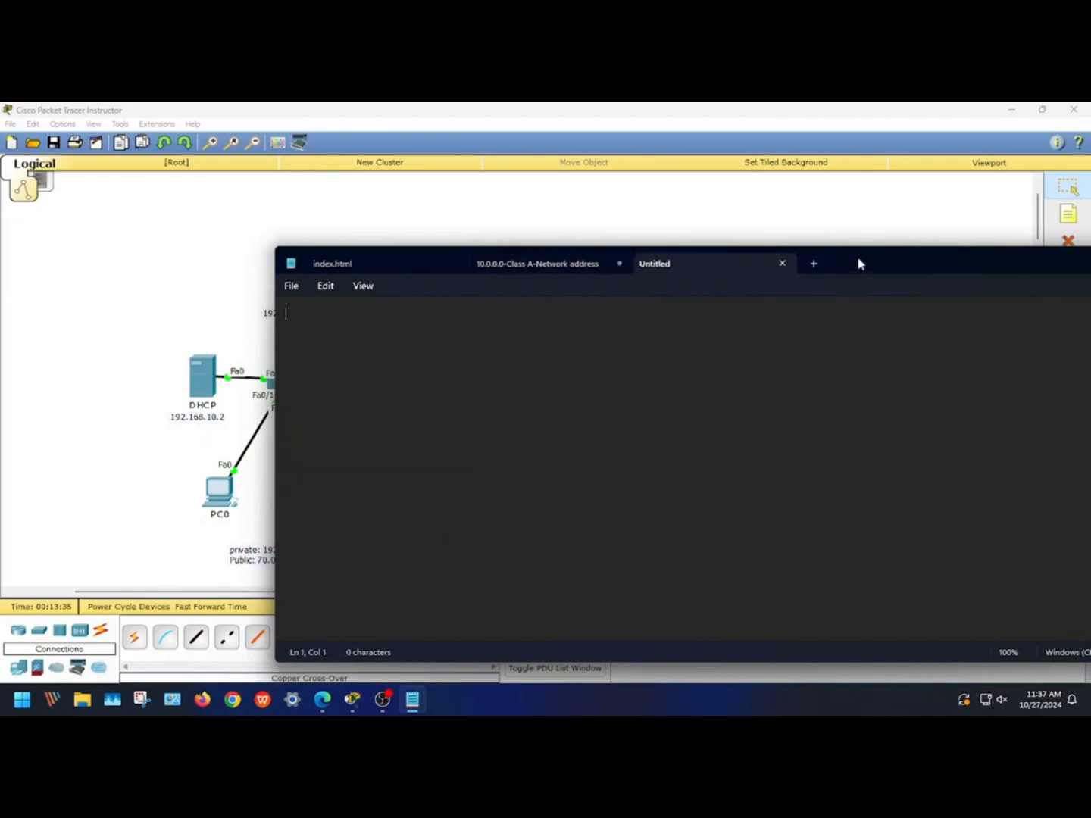
drag(857, 263, 832, 301)
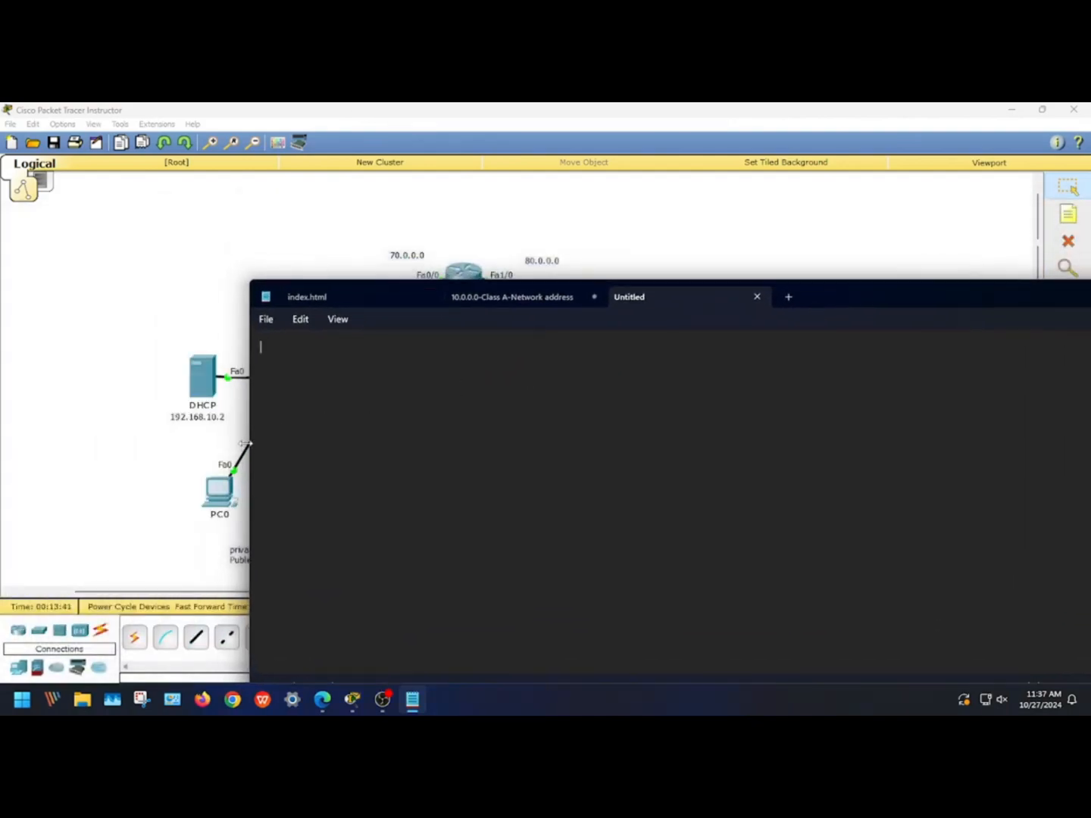
drag(248, 444, 655, 424)
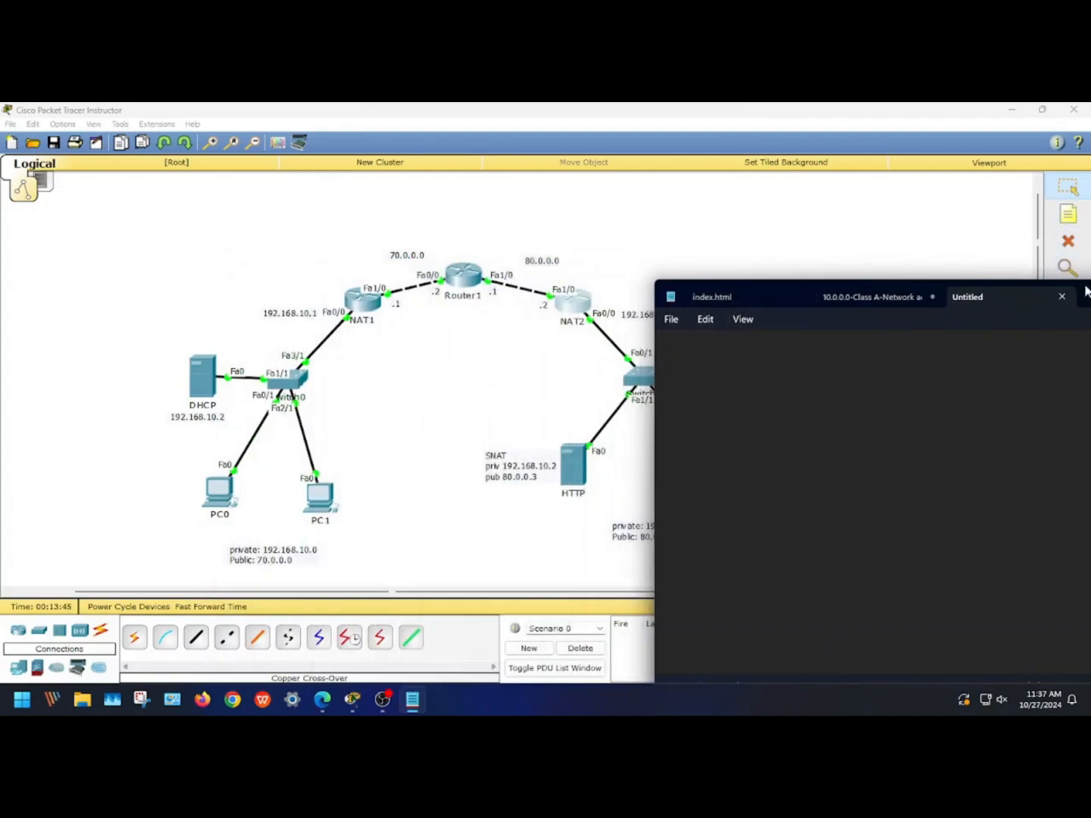
drag(1085, 290, 704, 428)
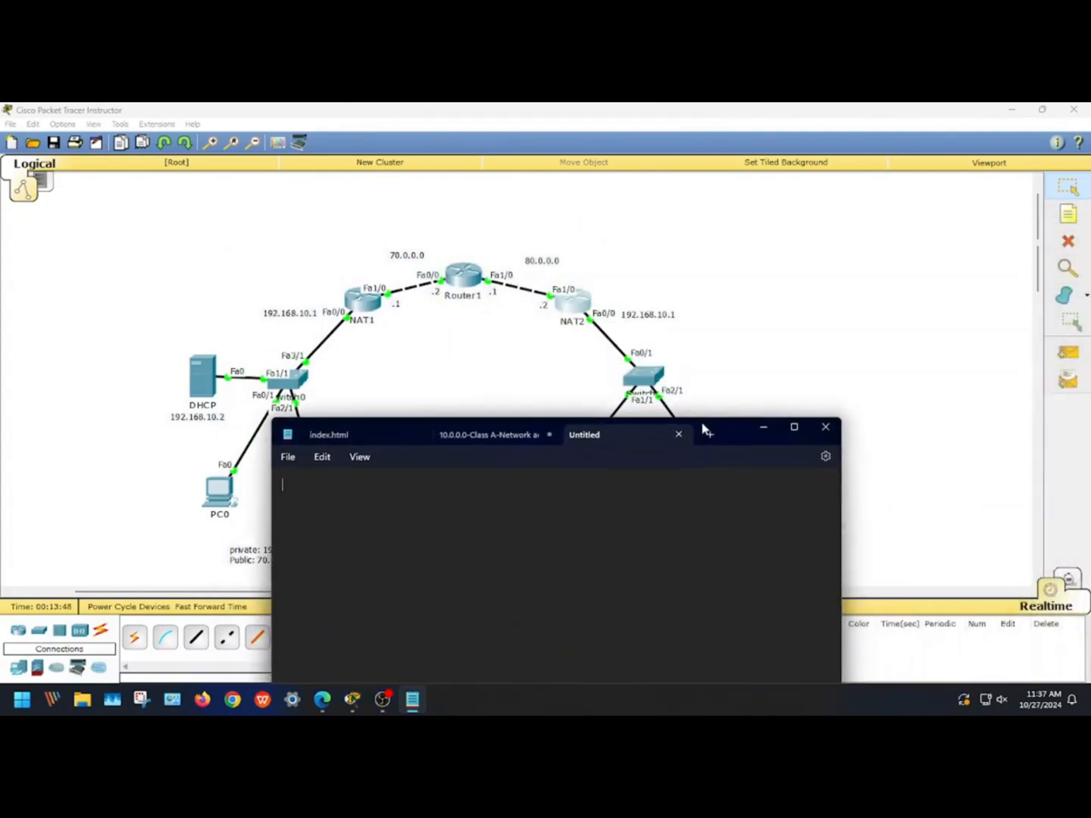
click(775, 429)
Step: Add the note "Dynamic NAT" above and beside PC0, below the DHCP server
click(1068, 352)
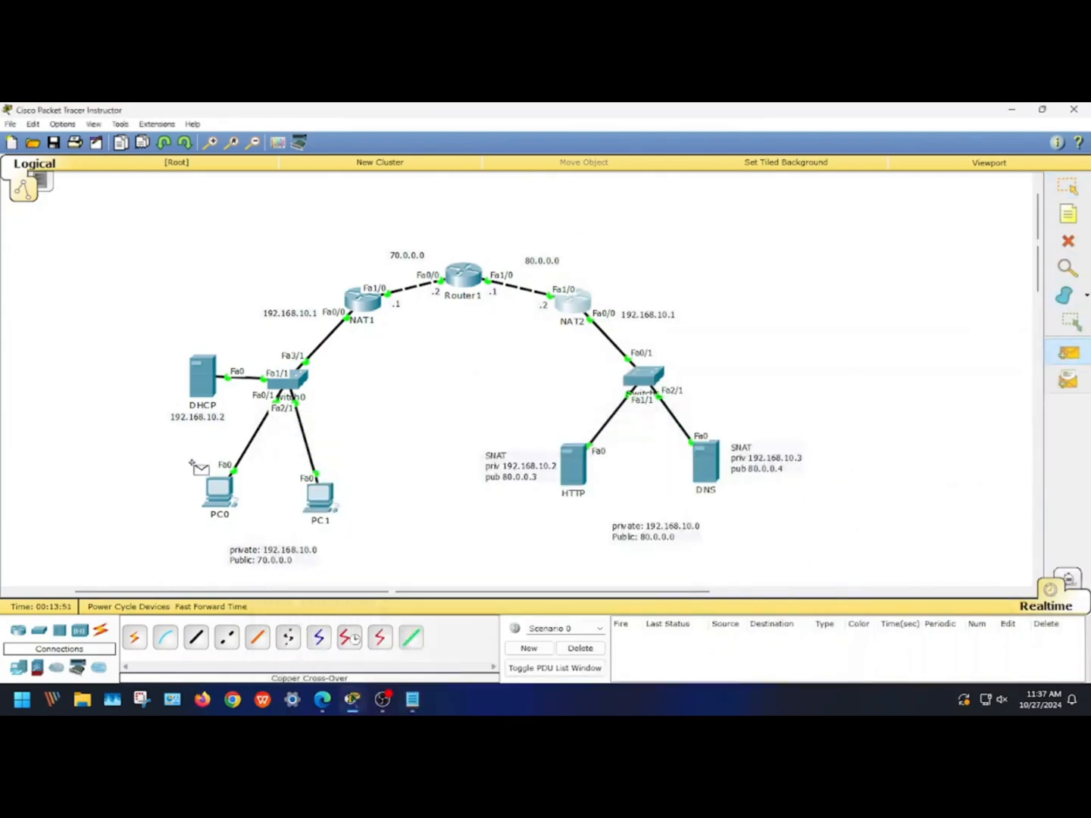
click(1068, 215)
click(137, 463)
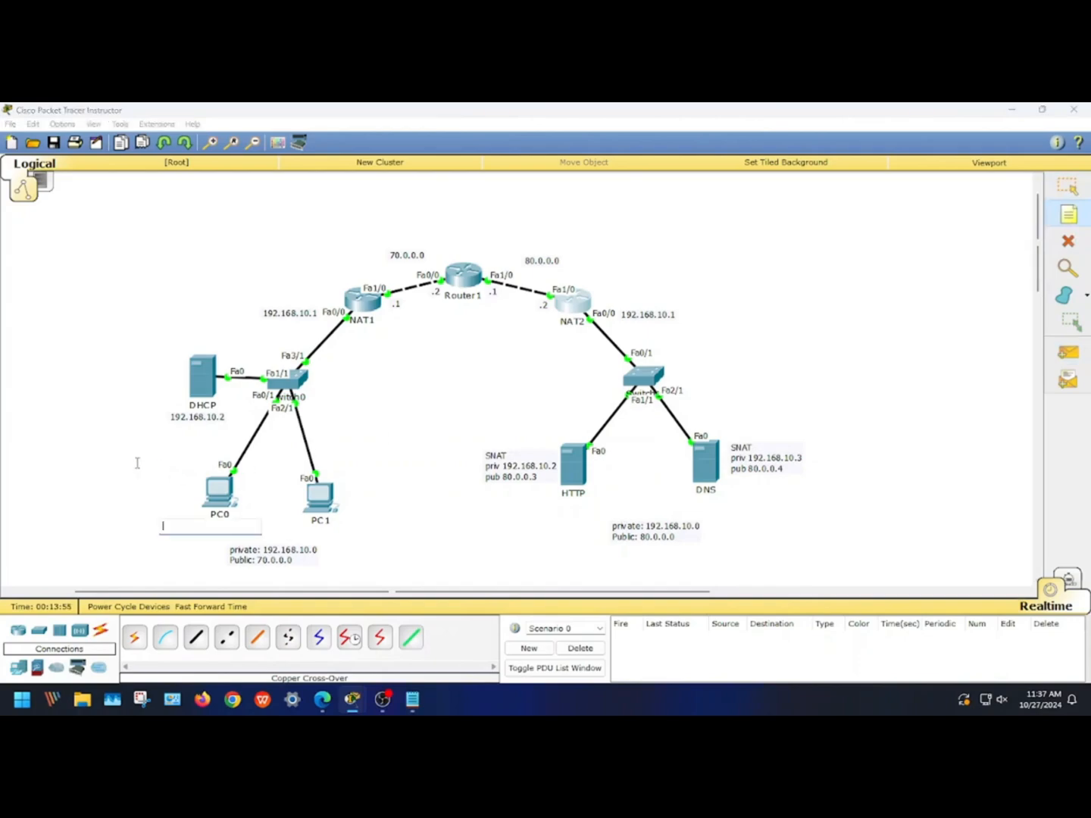
click(137, 463)
text(Dynamic NAT)
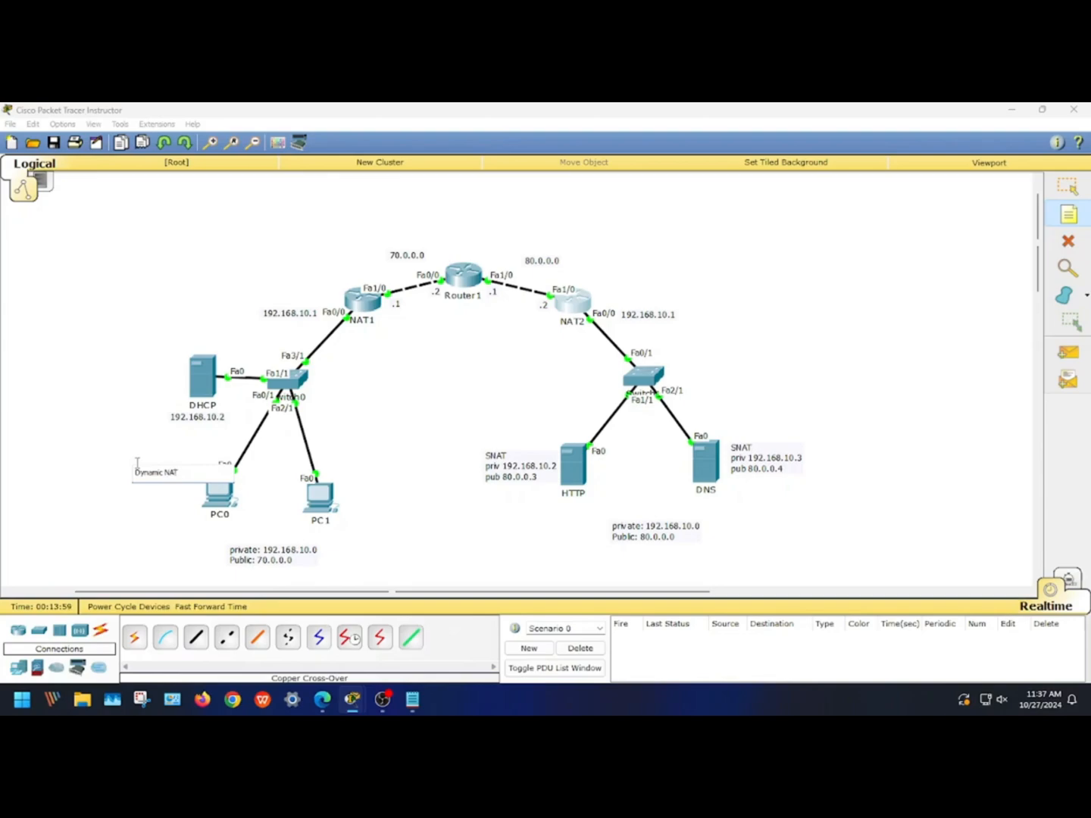
click(1068, 186)
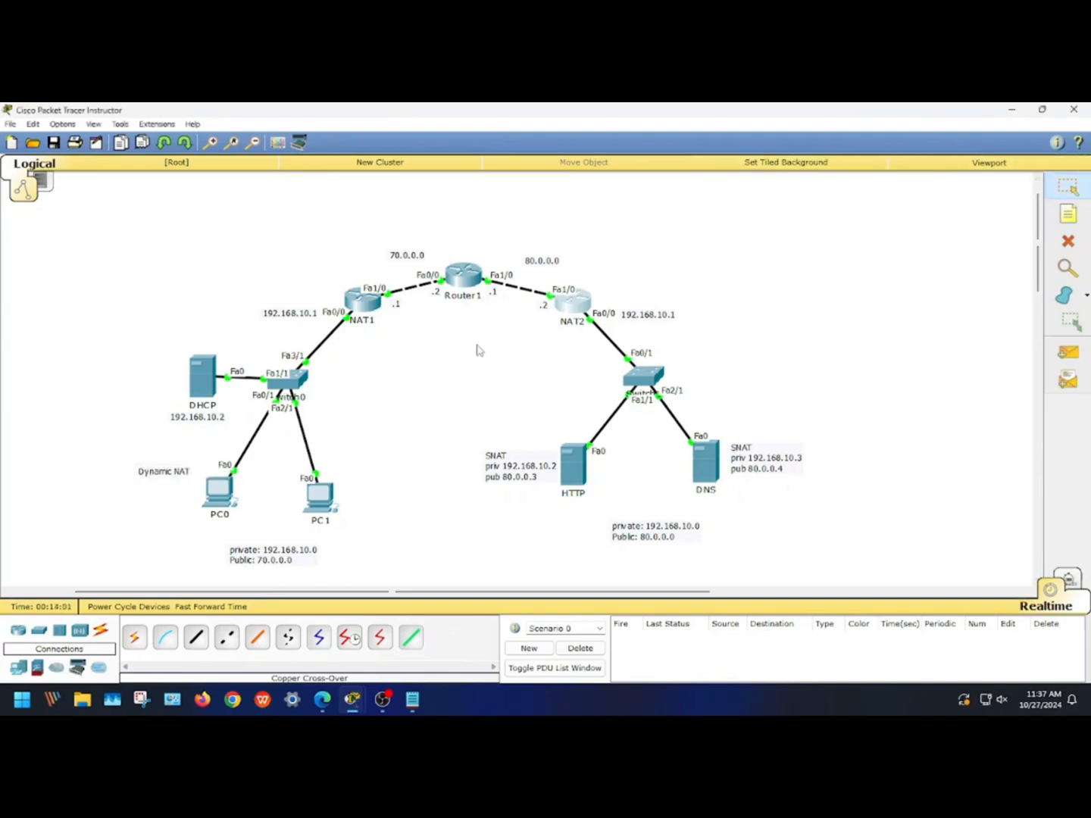
drag(174, 481, 148, 462)
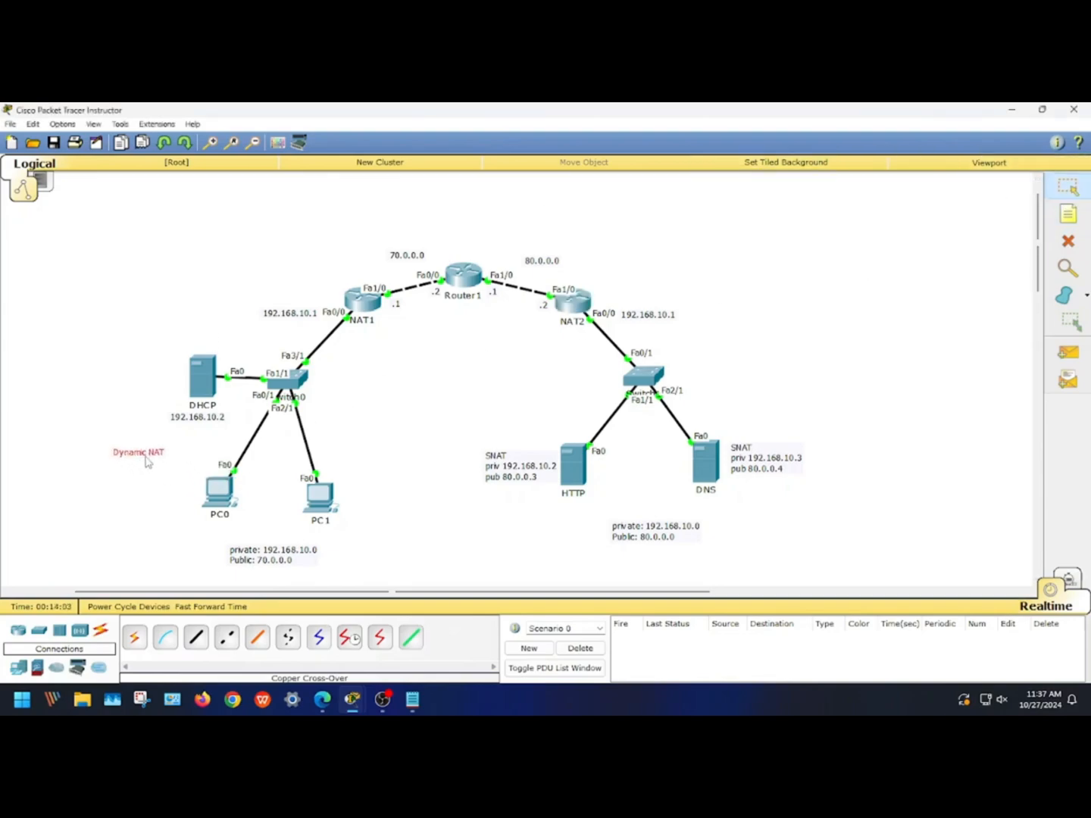
Step: Add the note "Static NAT" above the DNS server's SNAT address note
click(1068, 214)
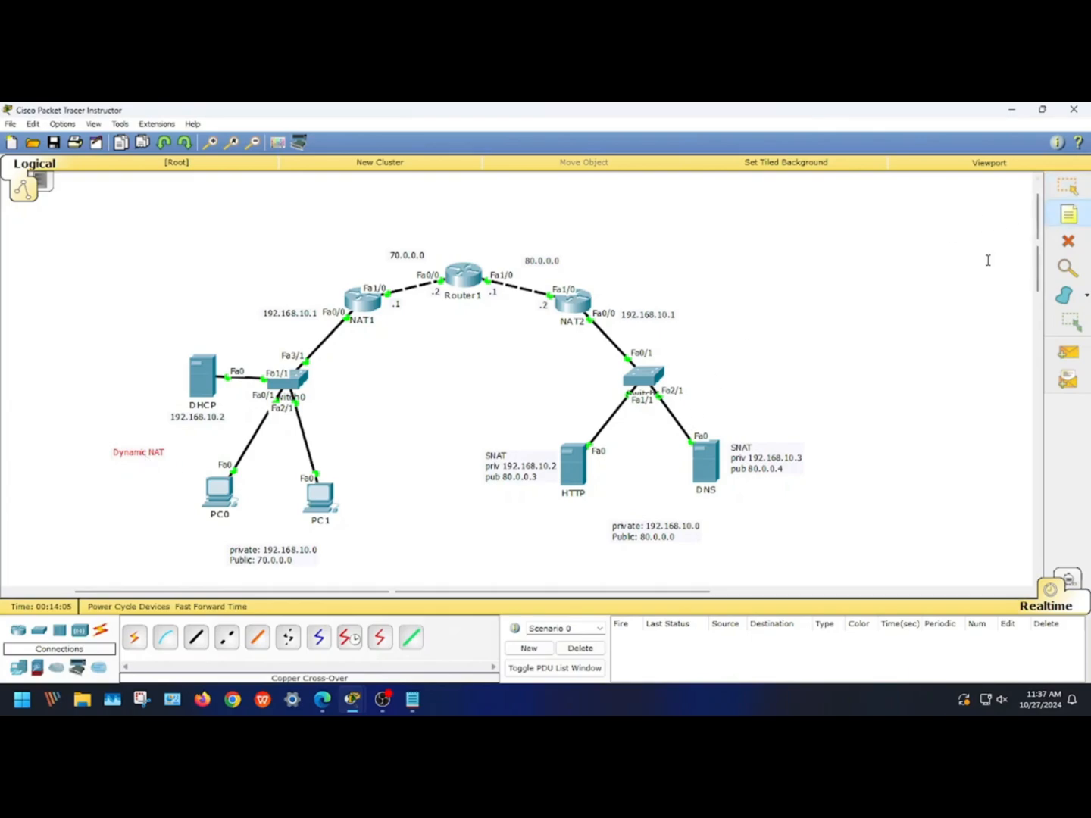
click(897, 432)
click(748, 385)
text(Static NAT)
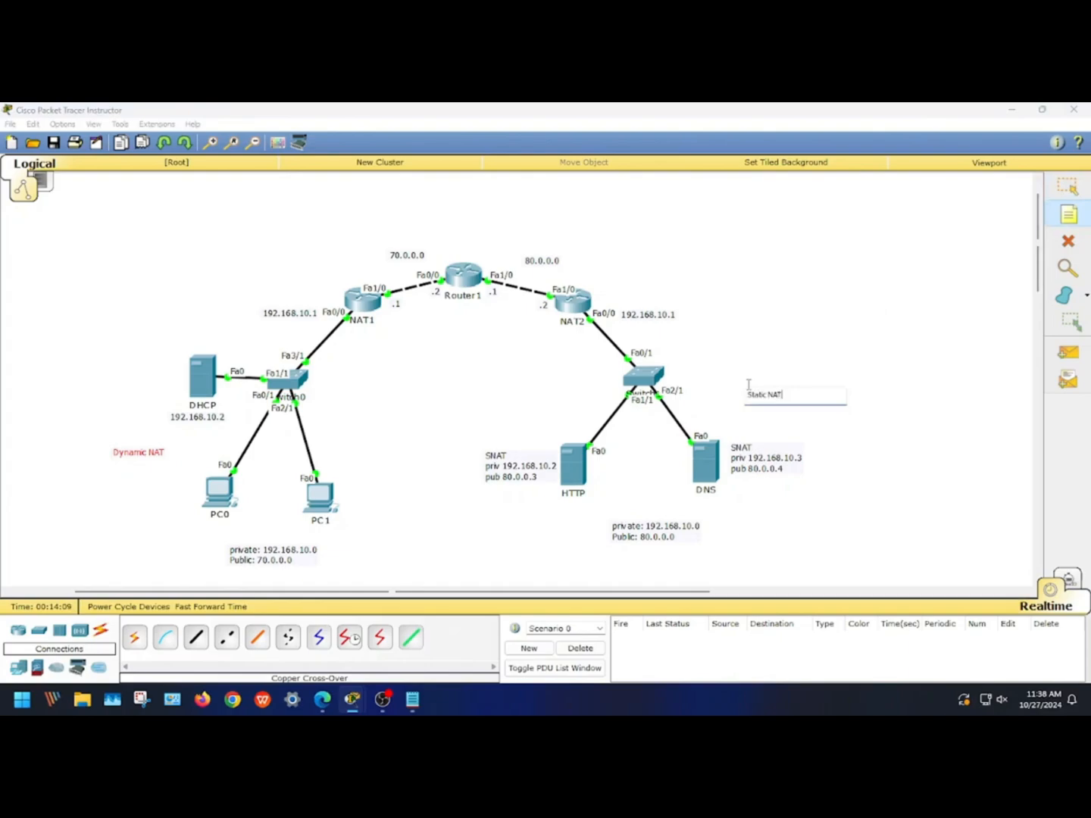
click(892, 371)
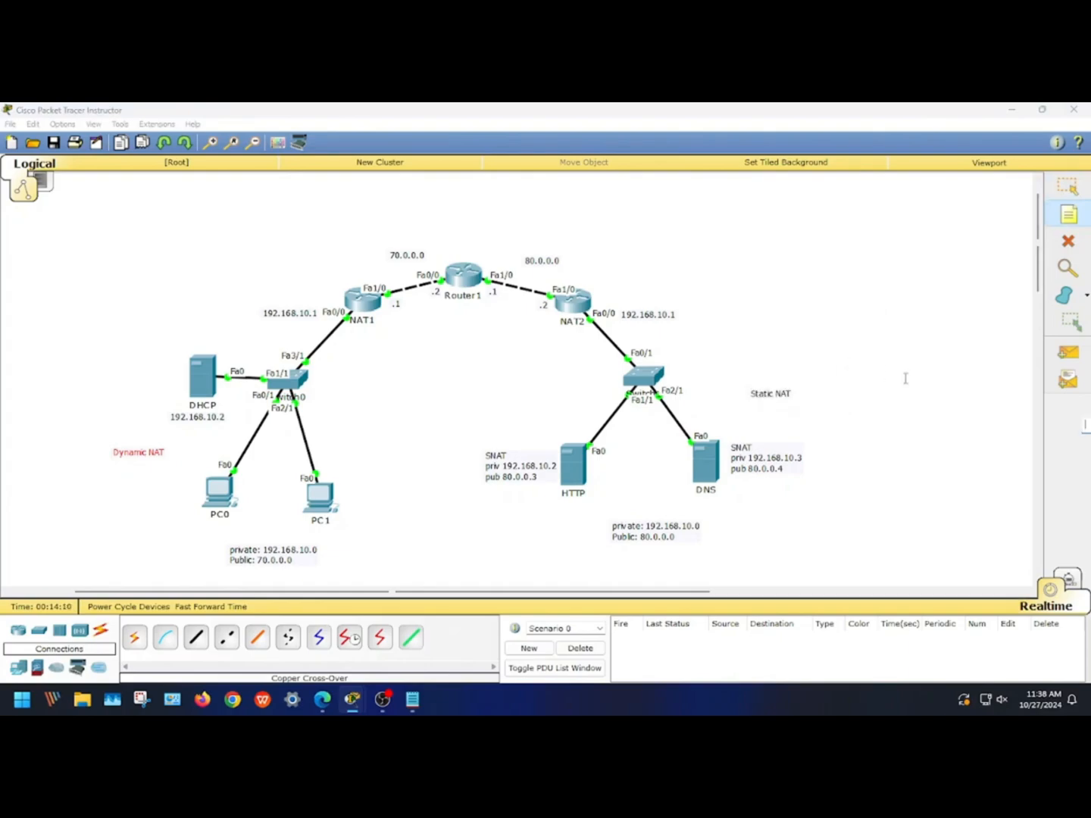
click(1068, 214)
click(1067, 187)
drag(781, 402, 785, 413)
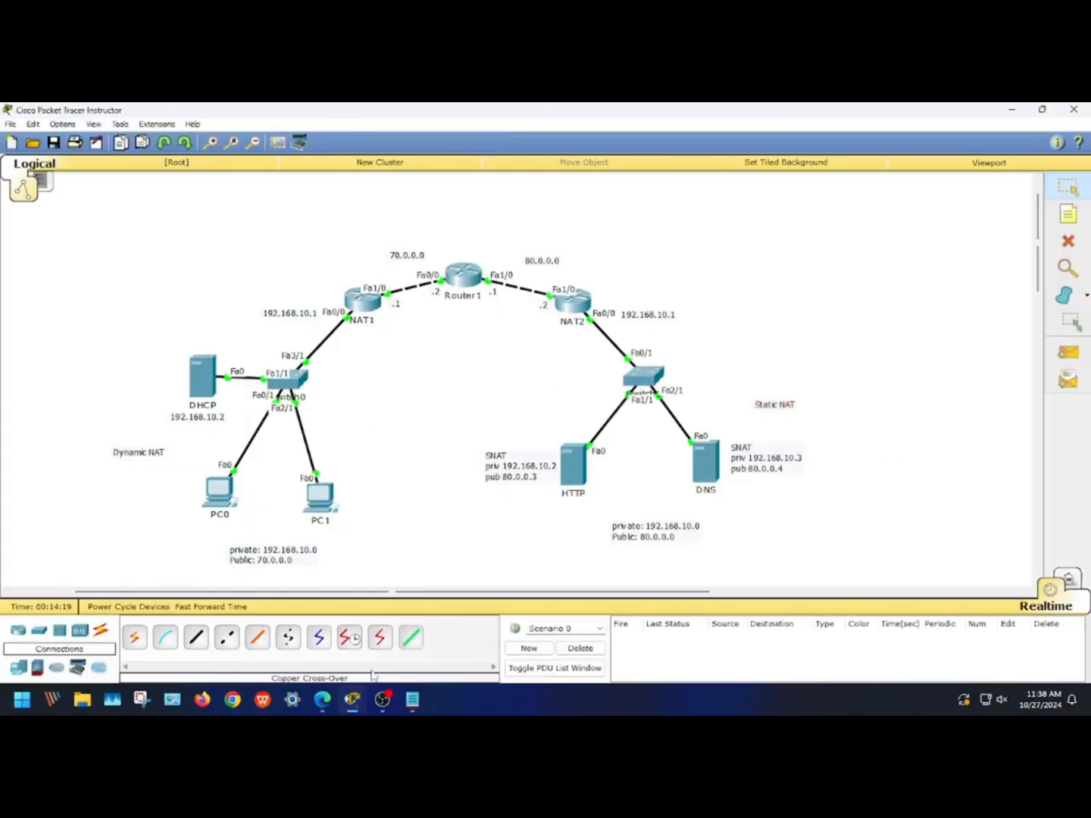
Step: Switch back to Notepad and arrange its narrowed window so NAT2 and the DNS server stay visible beside it
click(412, 699)
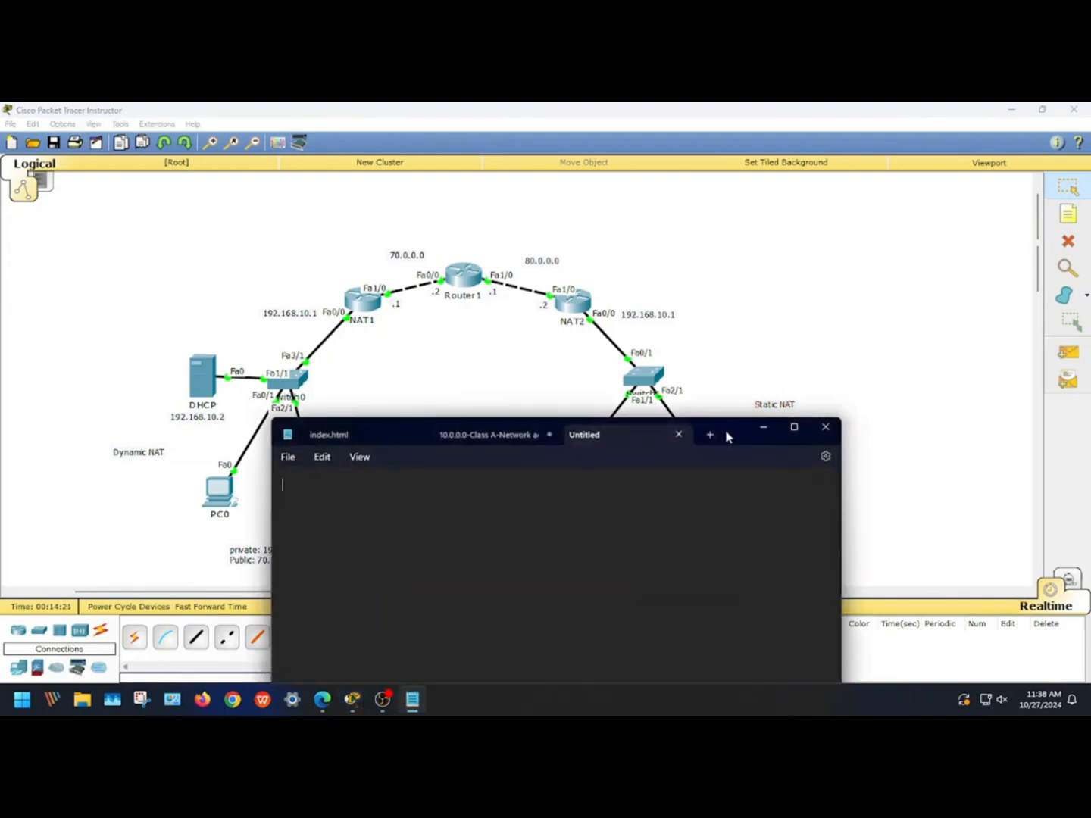
drag(725, 437, 483, 247)
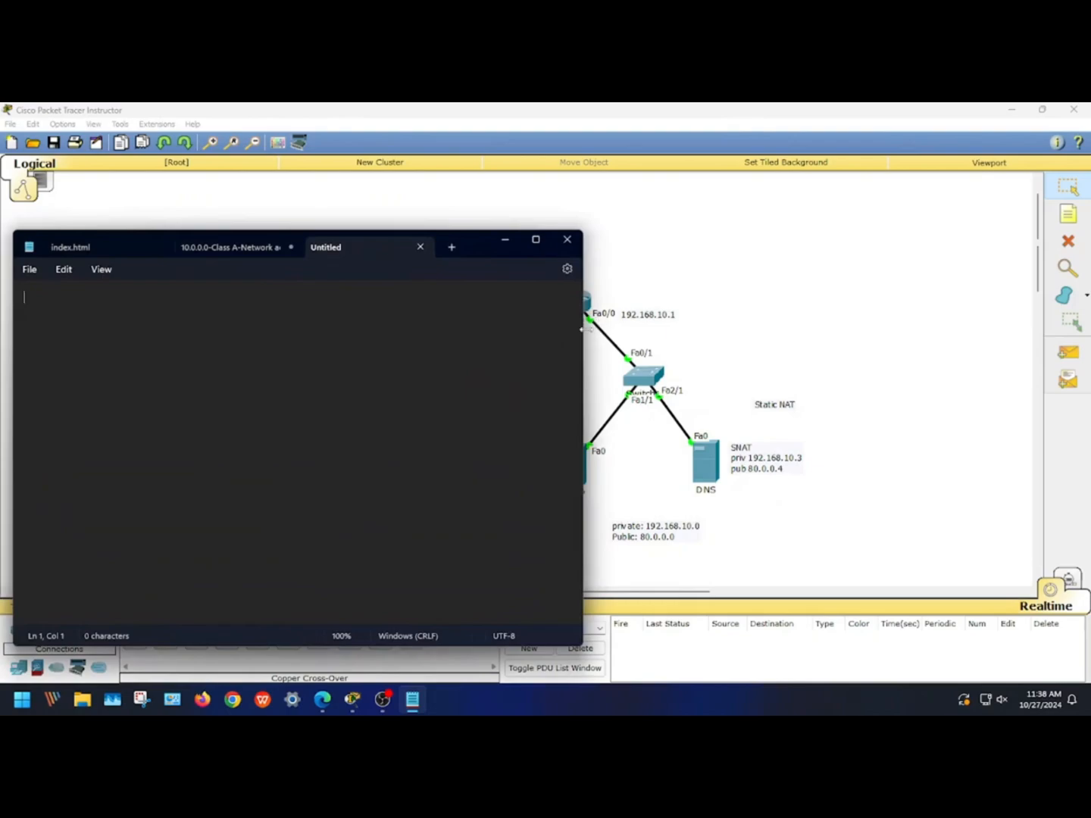
drag(584, 329, 499, 329)
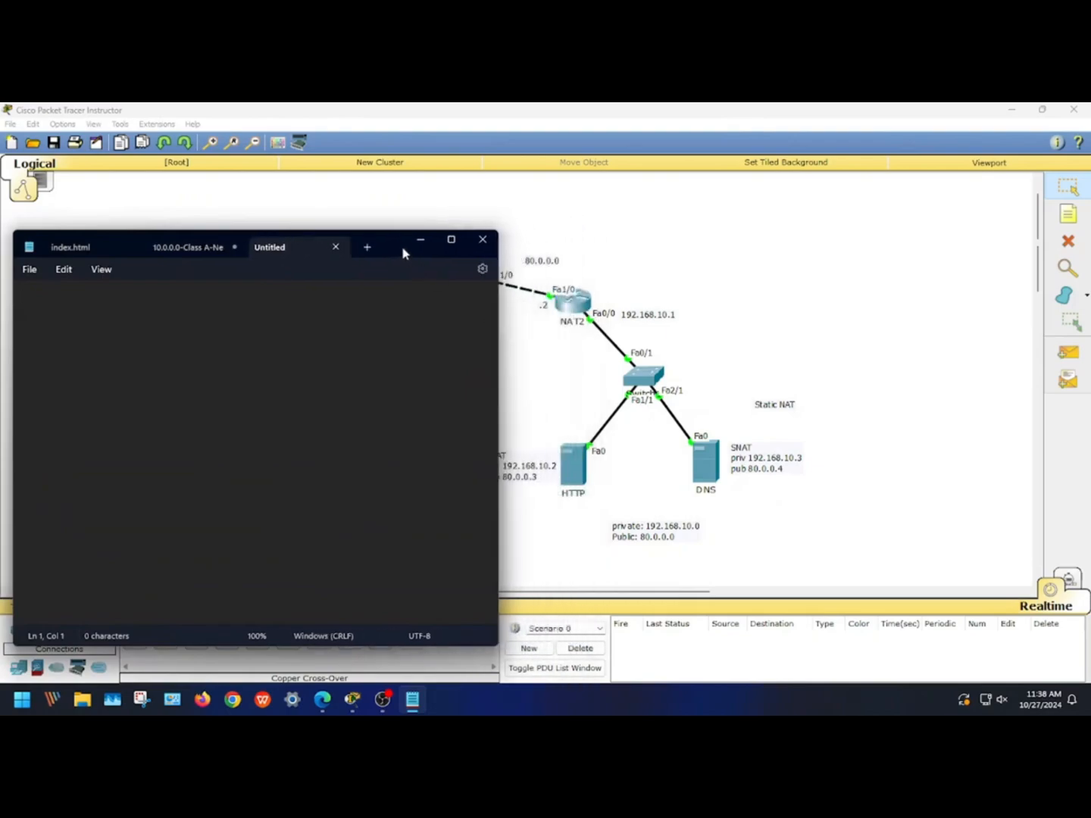
drag(402, 252, 418, 253)
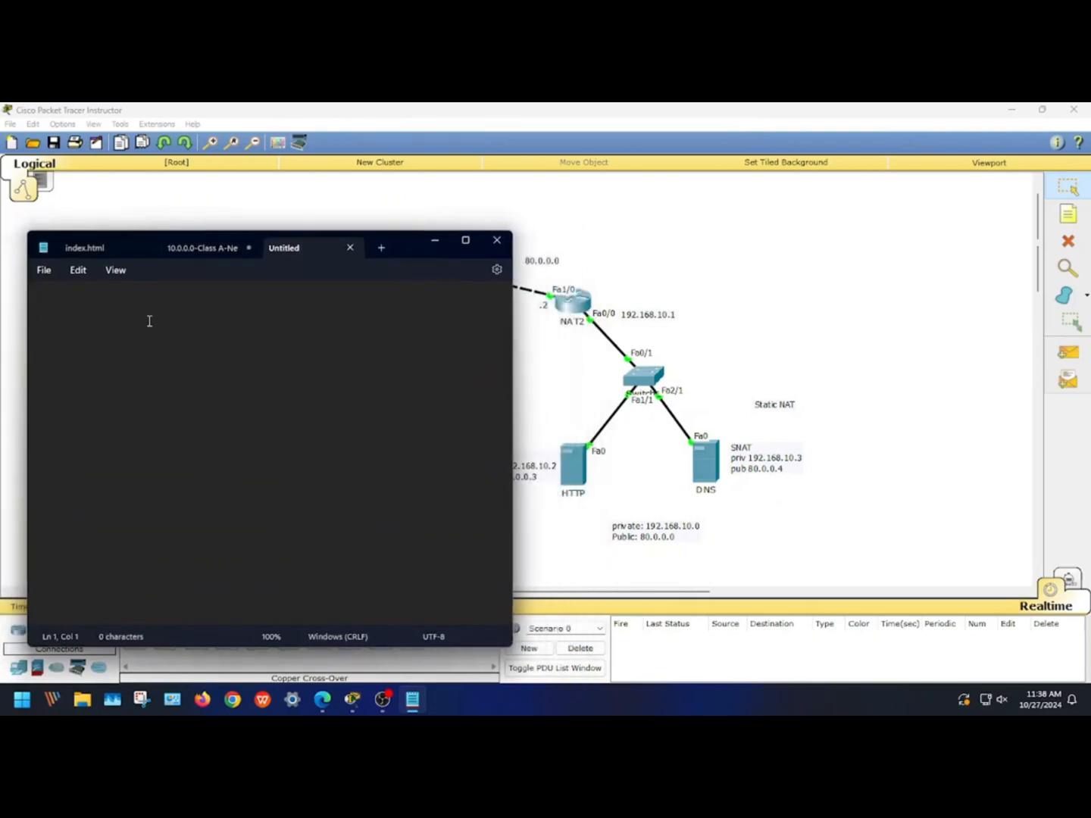
Step: Write the command lines en, conf t, int fa1/0, ip nat outside and exit in the blank document
text(en )
text(co)
text(nf t)
key(Return)
text(int)
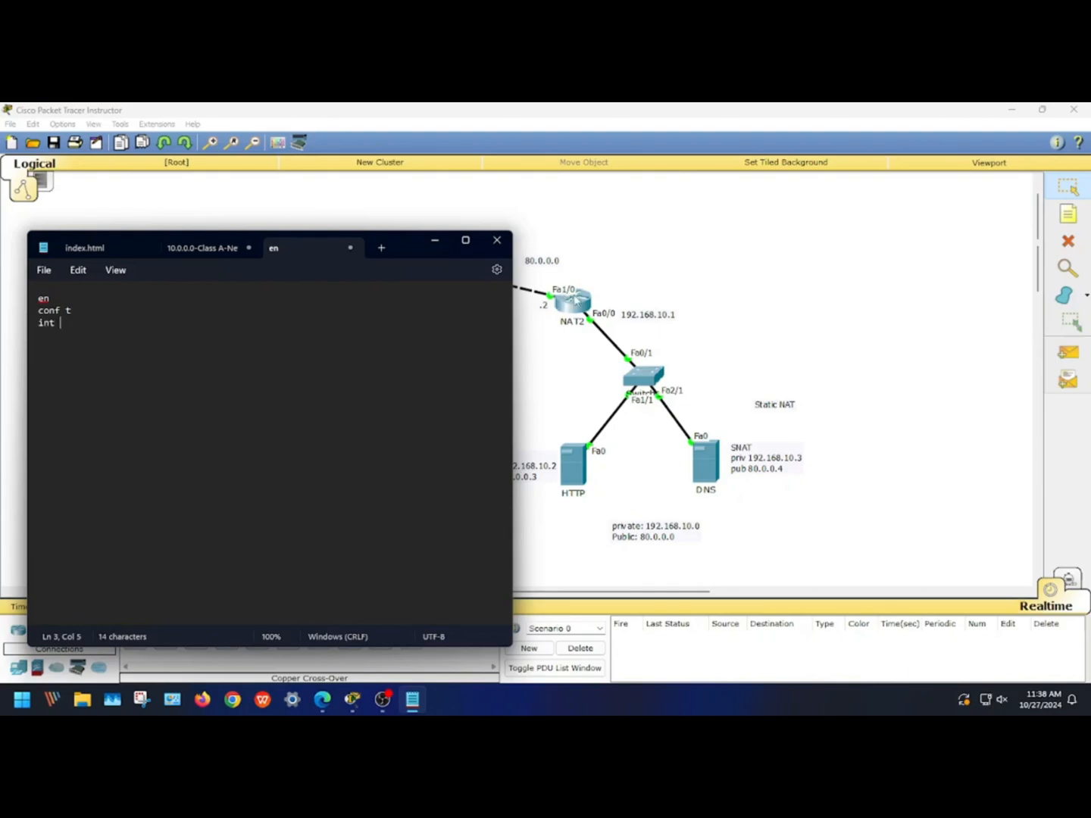
text(fa1/0)
key(Return)
text(ip nat outside)
key(Return)
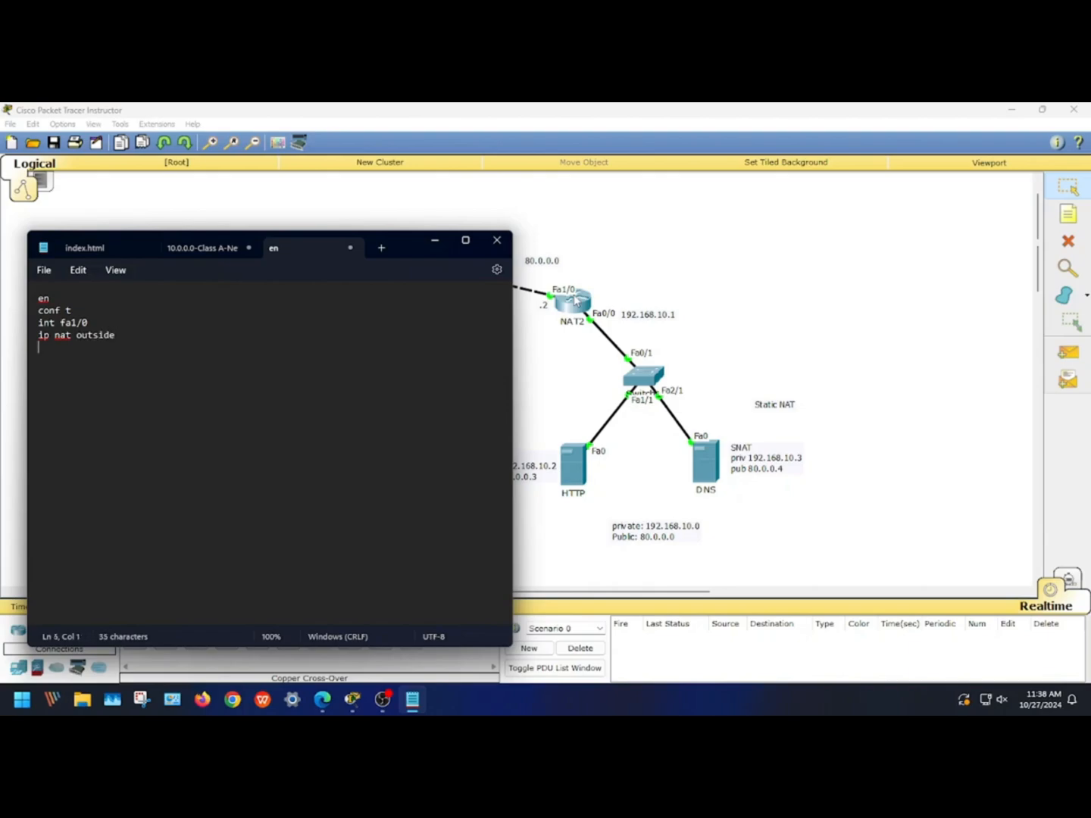
text(exit)
Step: Duplicate the three-line fa1/0 interface block below itself and change the copy to int fa0/0 and ip nat inside
drag(38, 323, 65, 348)
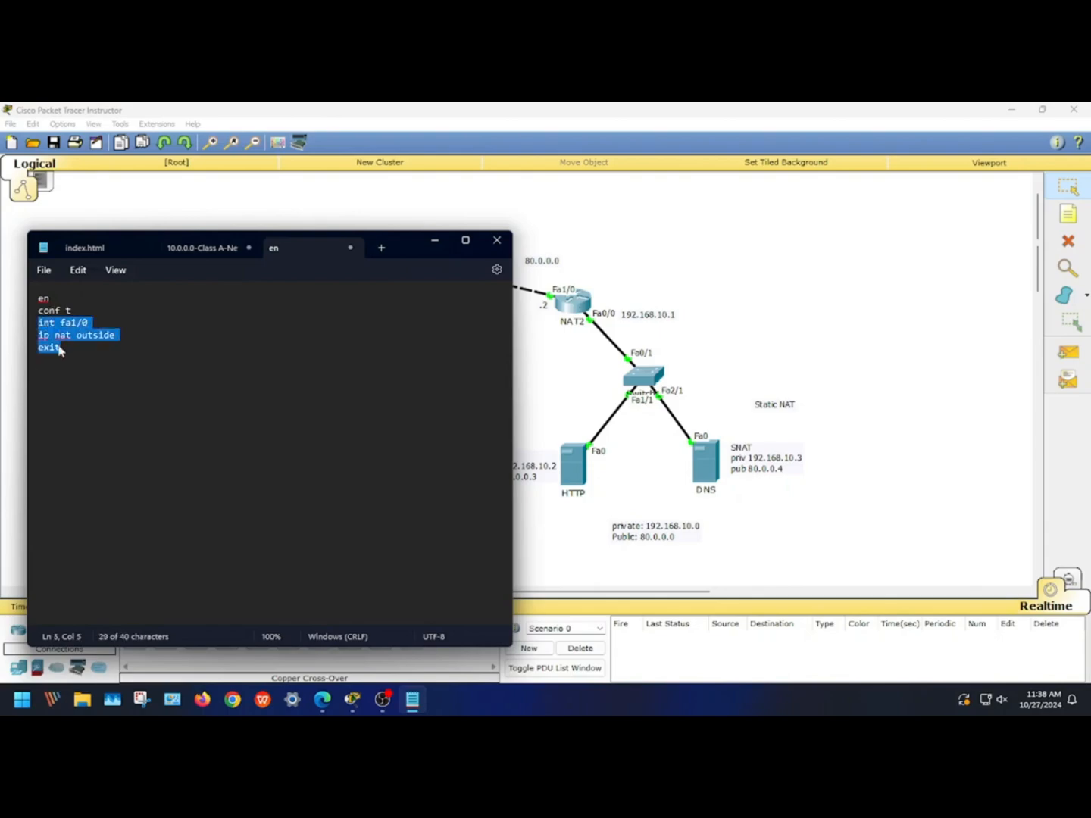
key(ctrl+c)
click(59, 349)
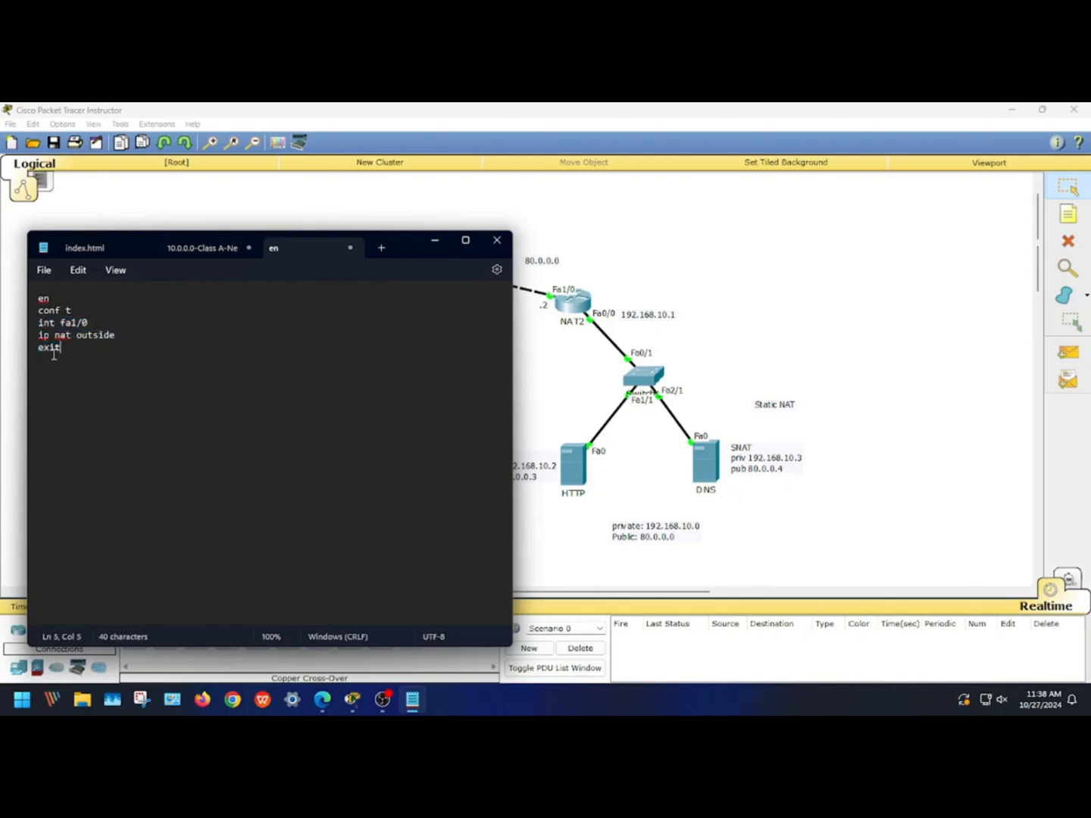
key(Return)
key(ctrl+v)
click(74, 360)
drag(77, 362, 72, 362)
text(0)
drag(79, 372, 94, 377)
text(in)
click(84, 382)
Step: Add the line "ip nat inside source static 192.168.10.2 80.0.0.3" below the last exit for the HTTP server
key(Return)
text(ip nat inside source static)
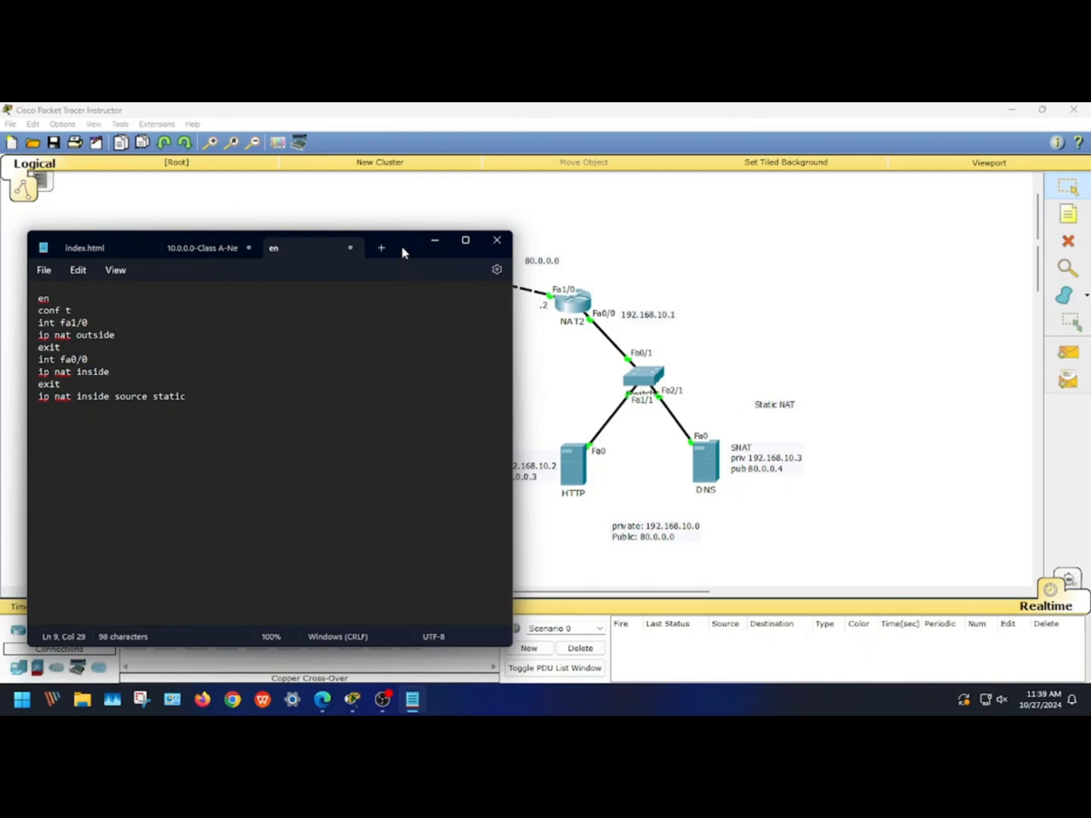
drag(403, 253, 379, 250)
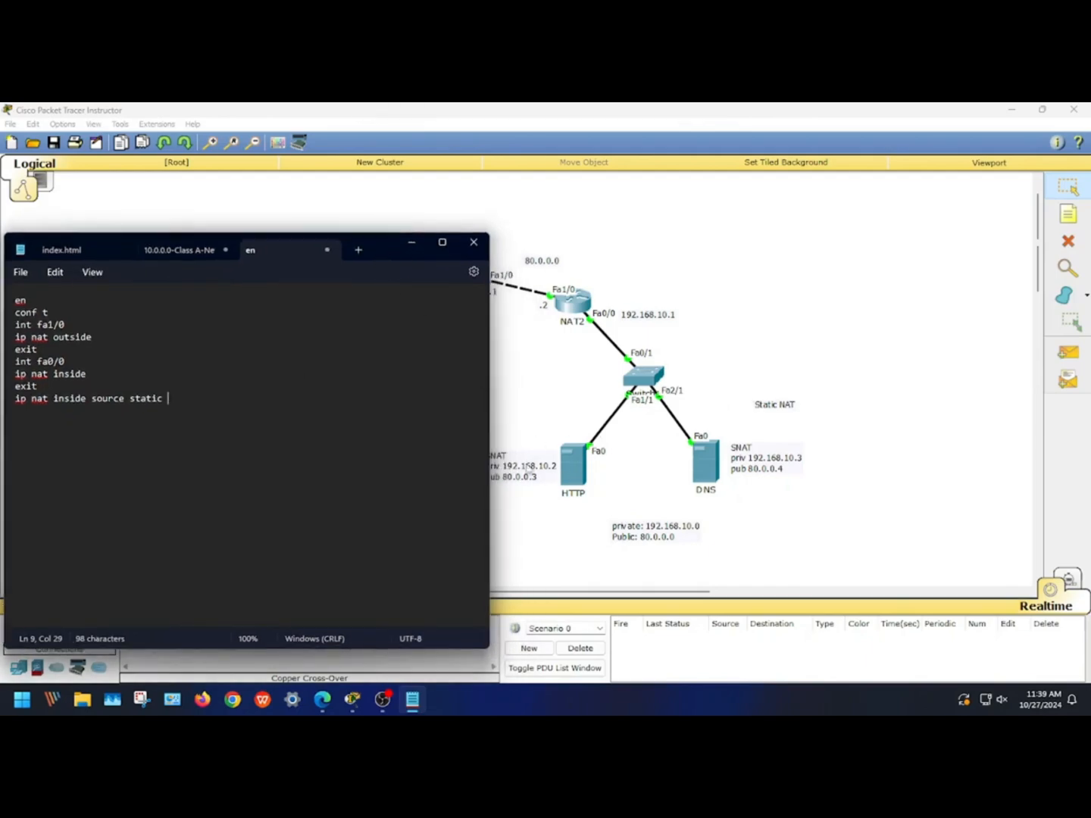
text(192.168.190)
key(BackSpace)
text(0.2)
drag(398, 262, 375, 263)
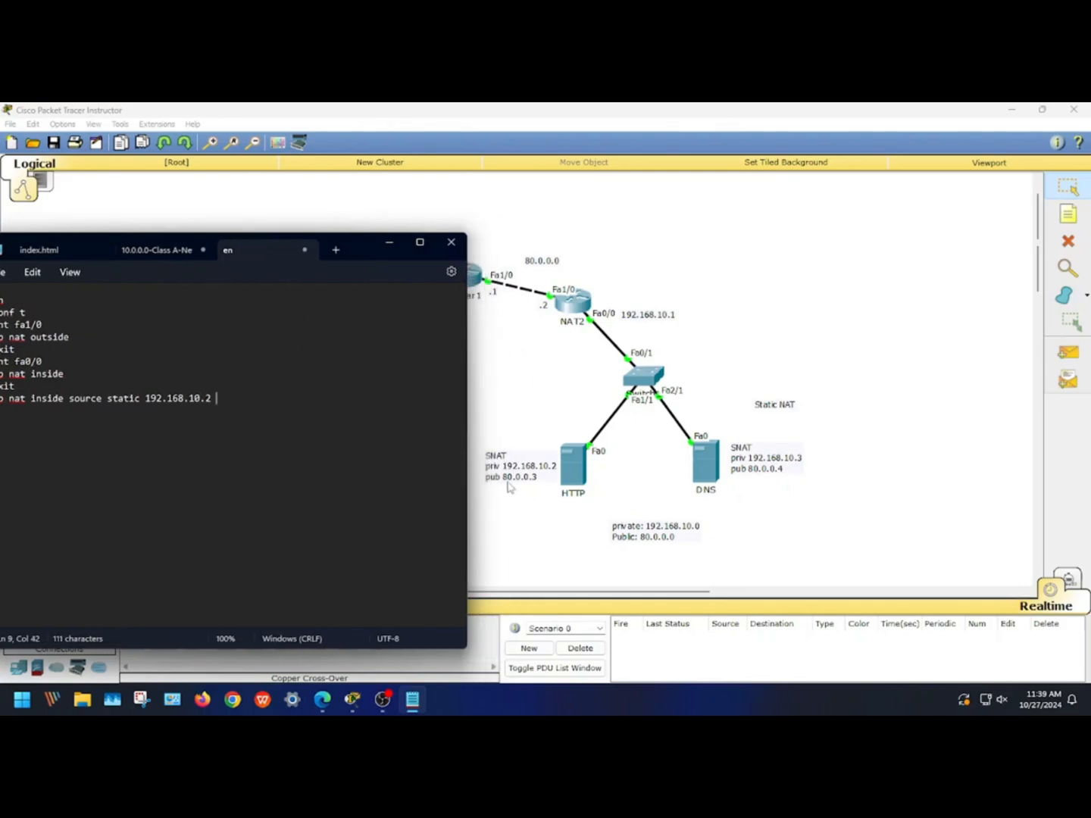
text(80.0.0.3)
drag(350, 248, 417, 244)
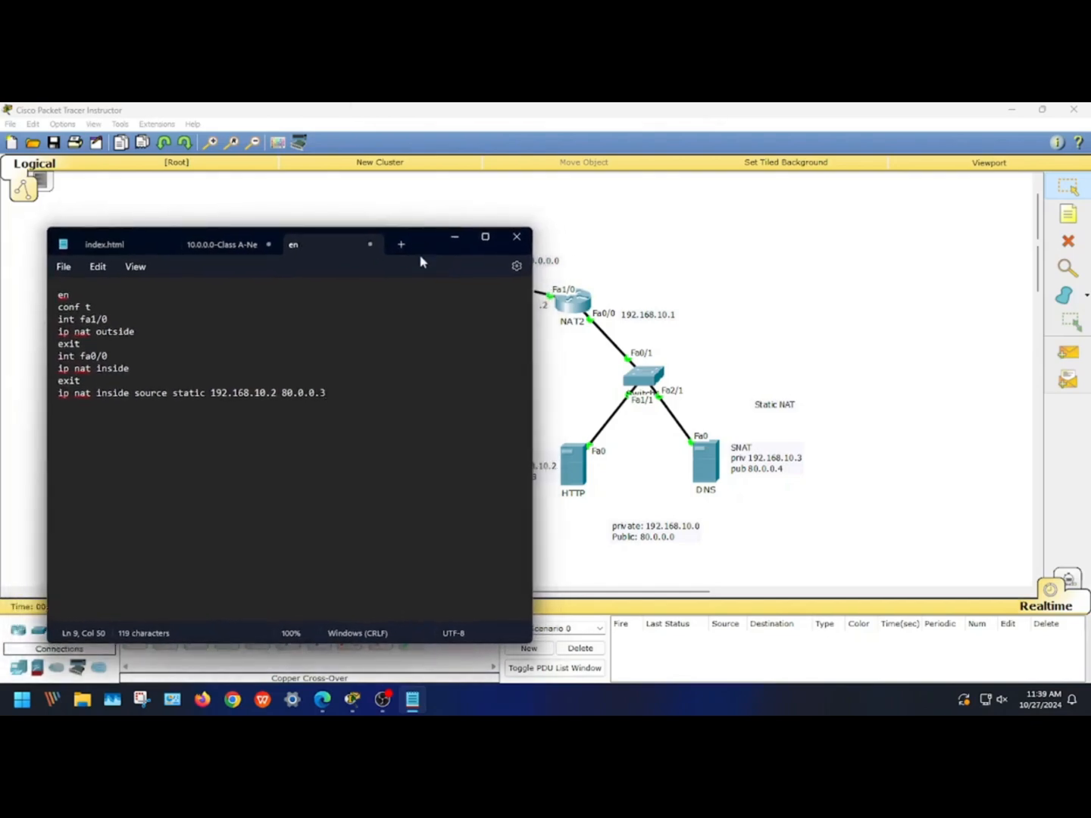
Step: Duplicate the static NAT line below itself, change the copy to 192.168.10.3 80.0.0.4 for the DNS server, and add an exit line
drag(341, 392, 59, 398)
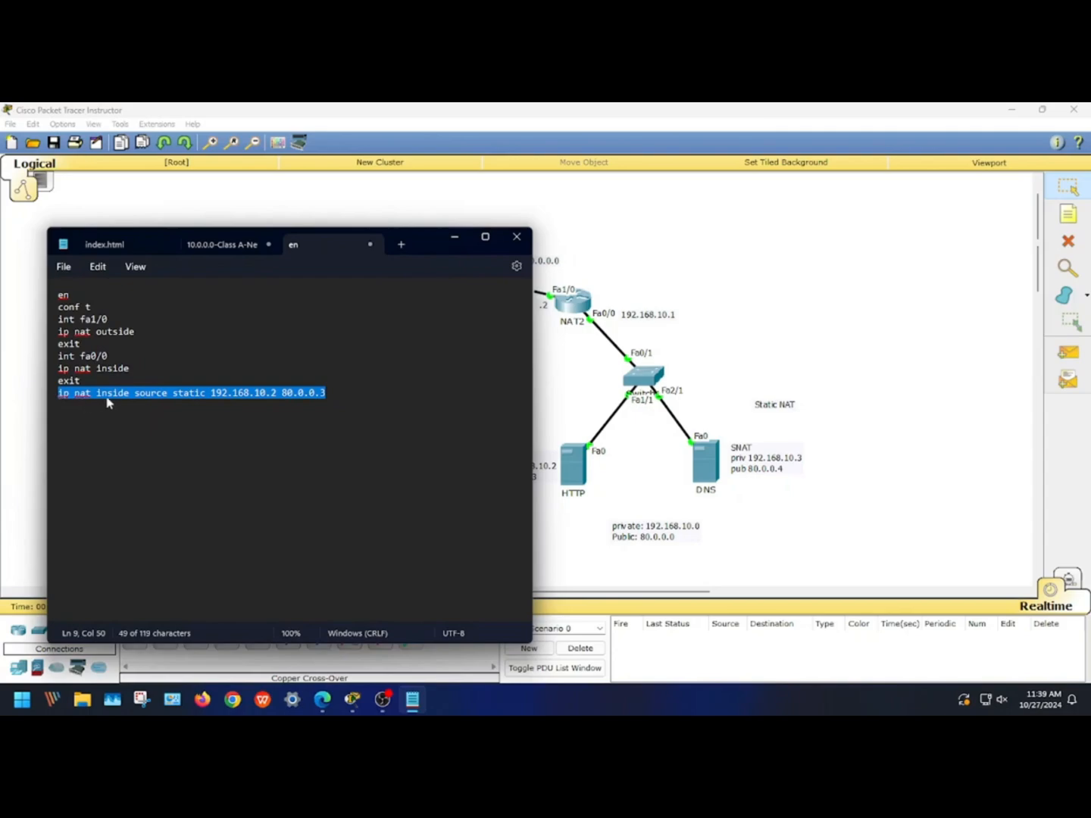
click(333, 392)
key(Return)
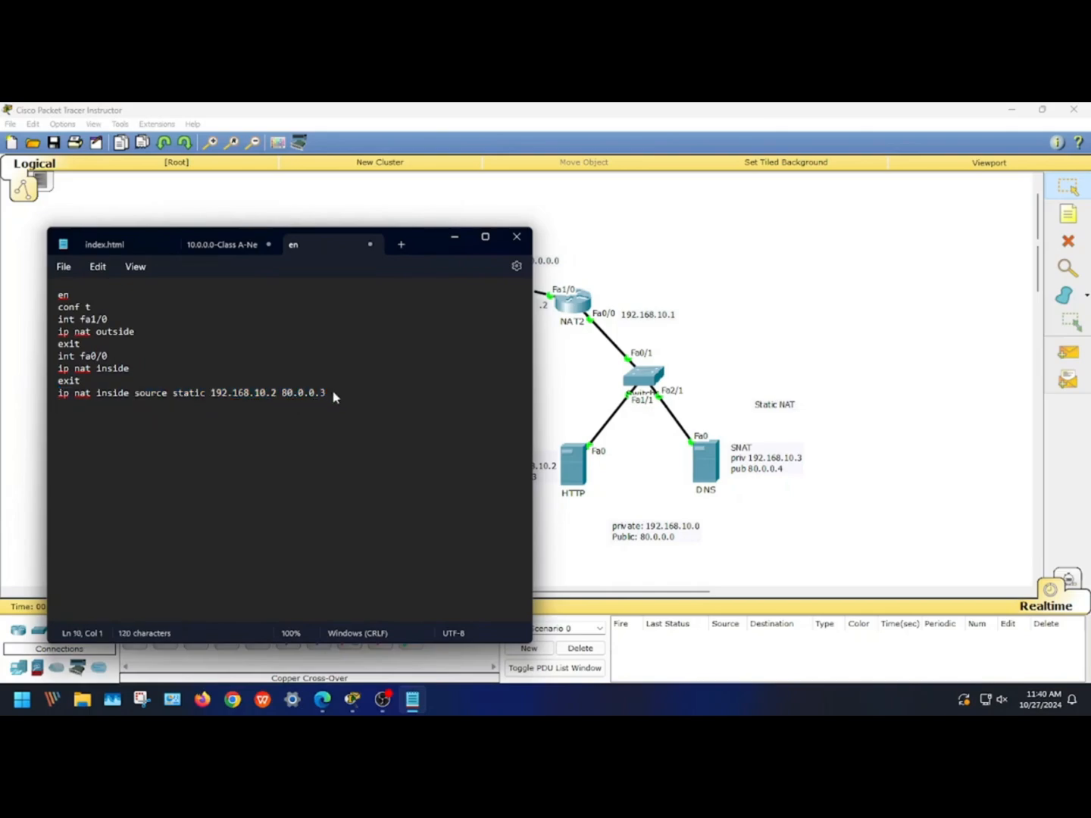
key(ctrl+v)
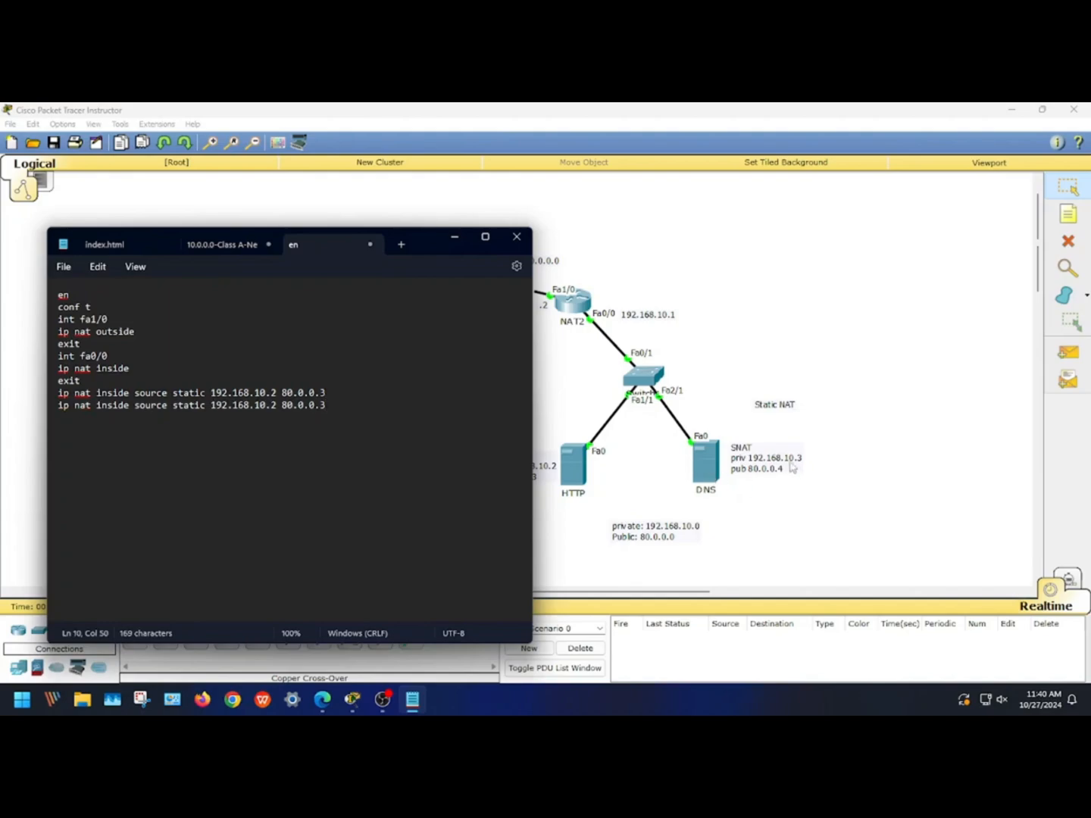
drag(270, 406, 277, 404)
text(3)
drag(334, 407, 322, 406)
text(4)
key(Return)
text(exit)
key(Return)
text(ip nat show)
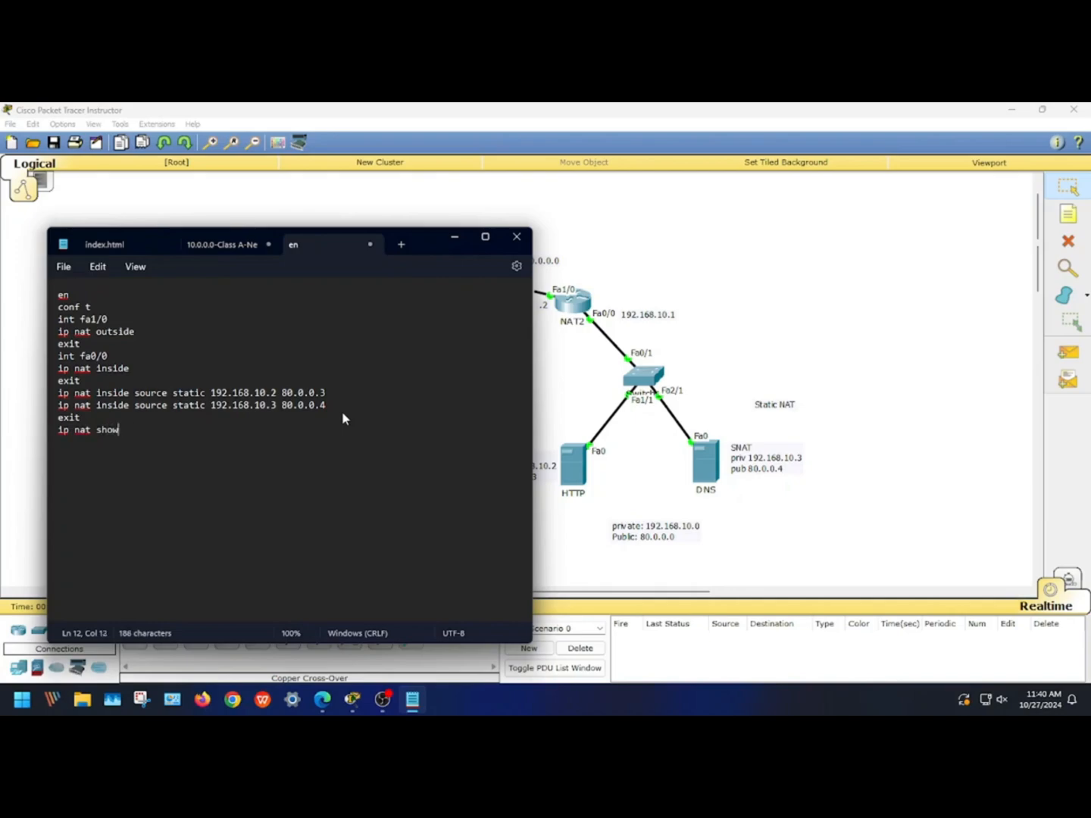
key(BackSpace)
key(BackSpace)
key(BackSpace)
key(BackSpace)
key(BackSpace)
key(BackSpace)
key(BackSpace)
key(BackSpace)
key(BackSpace)
key(BackSpace)
key(BackSpace)
Step: Add the line "show ip nat translations" below the last exit and copy the entire static NAT script
text(show ip nat translations)
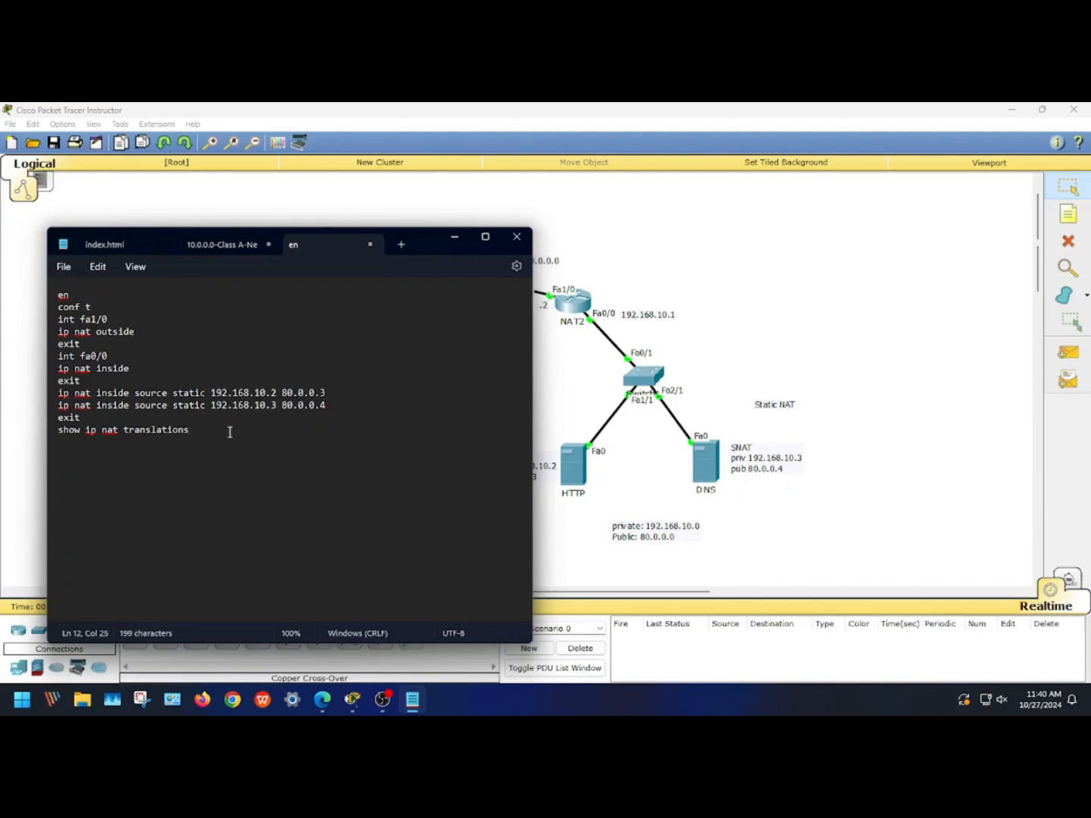
drag(228, 430, 33, 279)
right_click(82, 347)
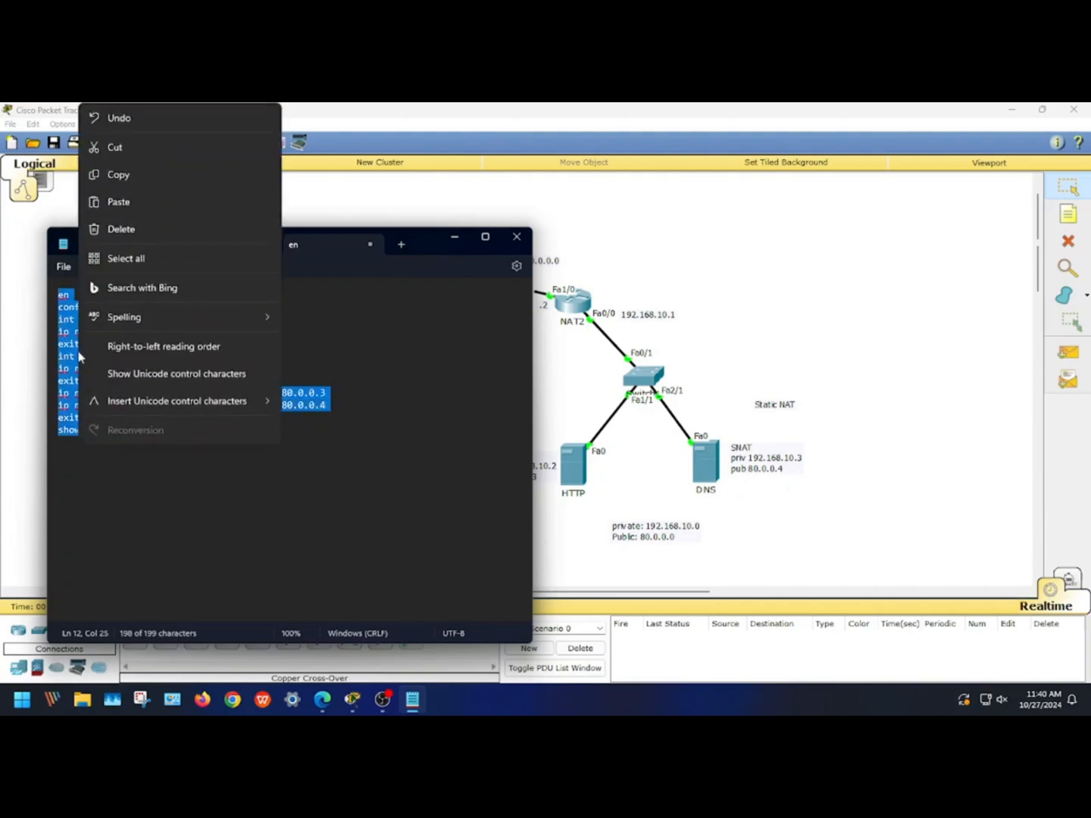
click(95, 175)
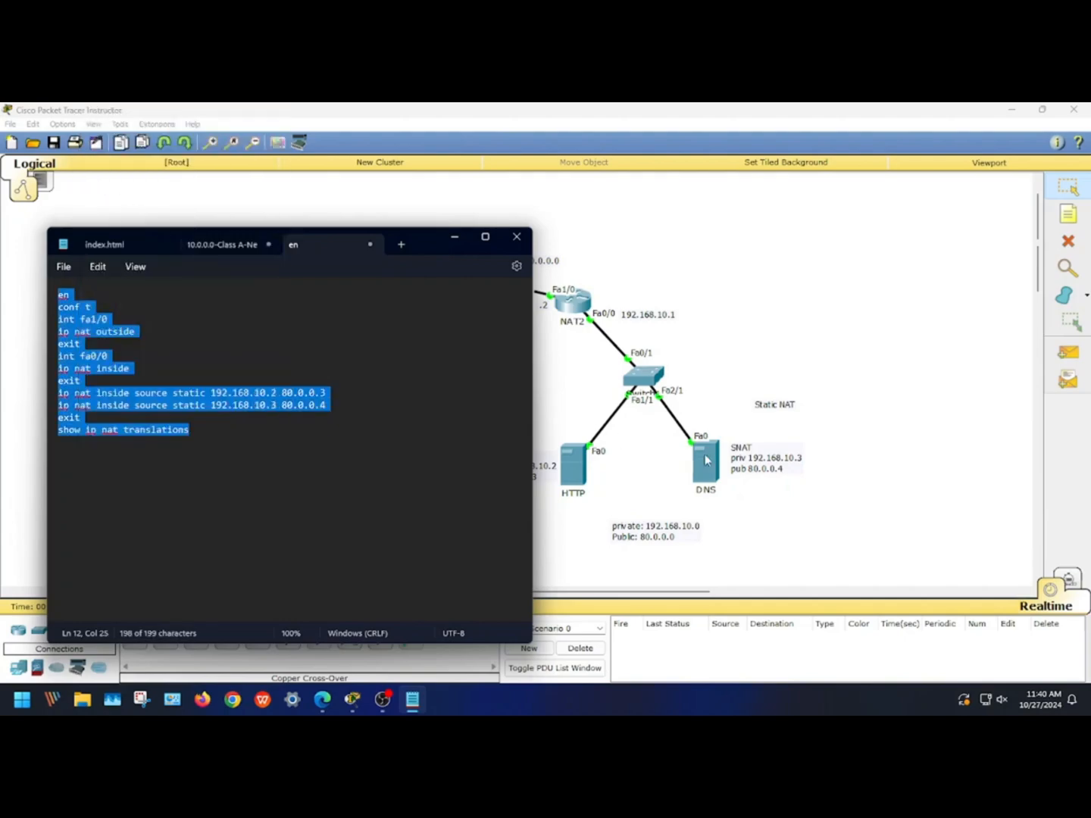
Step: Open NAT2's command line in Packet Tracer and exit its configuration modes back to the Router> prompt
click(573, 303)
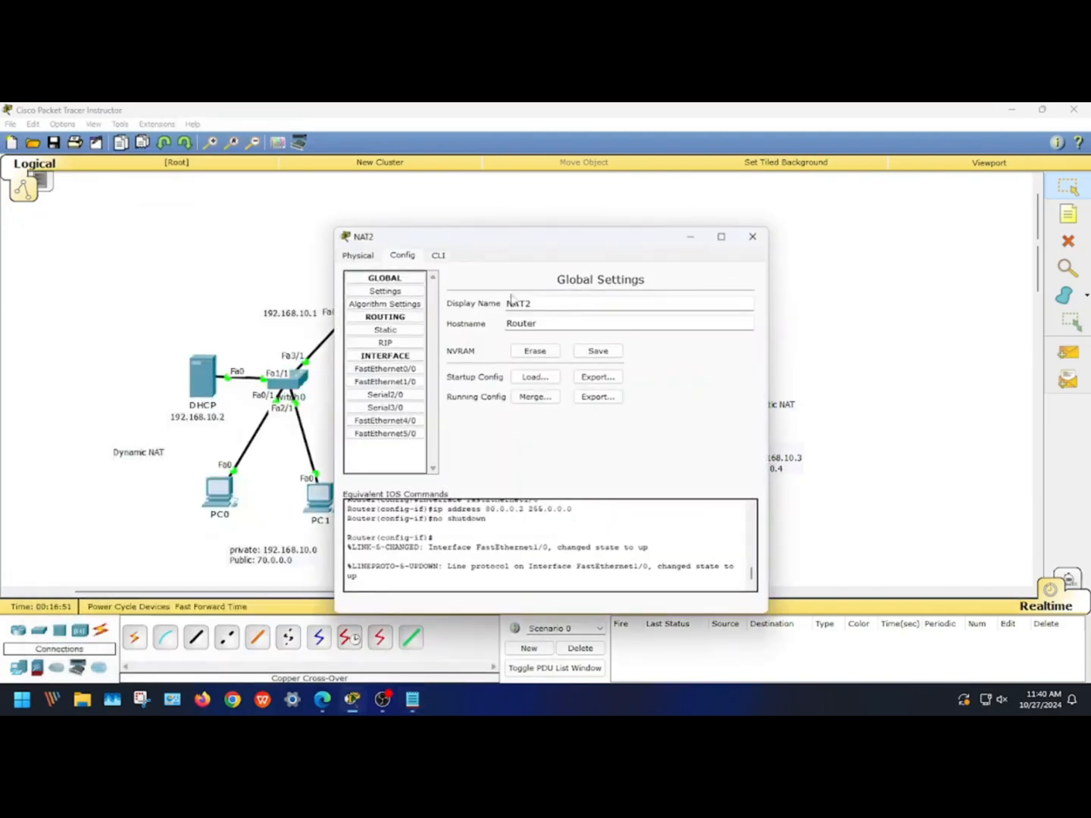
click(439, 255)
key(Return)
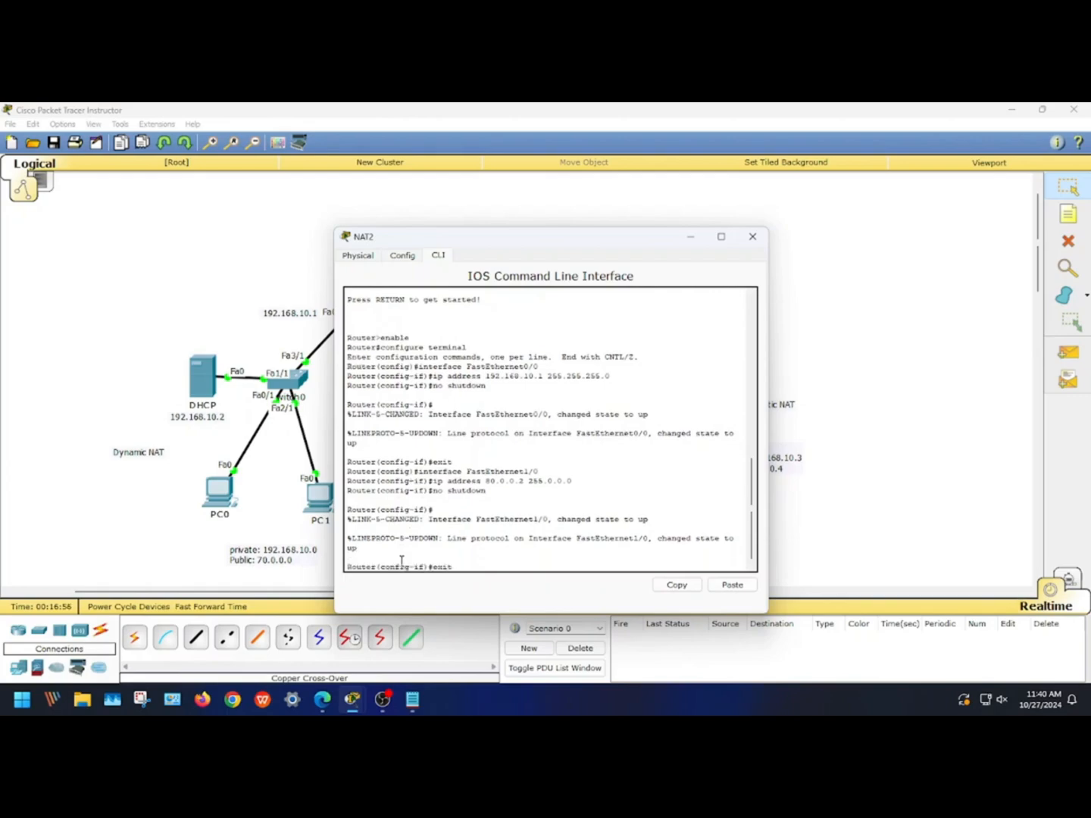
text(exit)
key(Return)
text(ex)
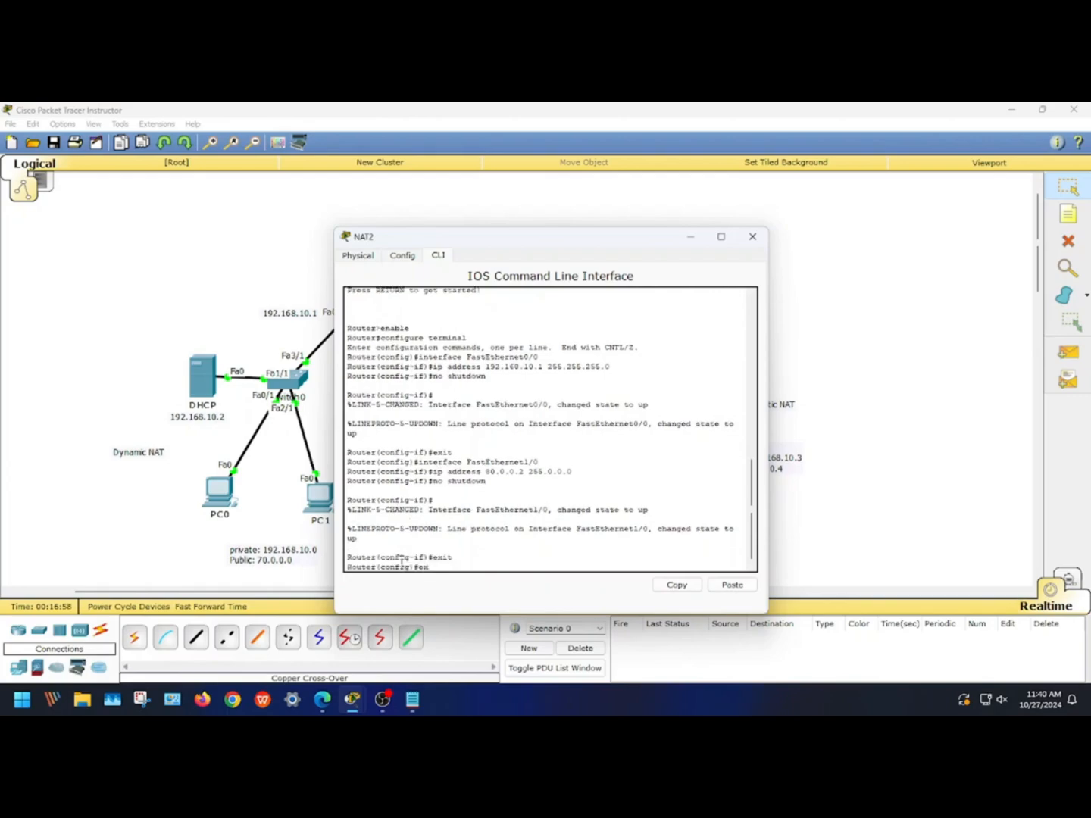
text(it)
key(Return)
key(Return)
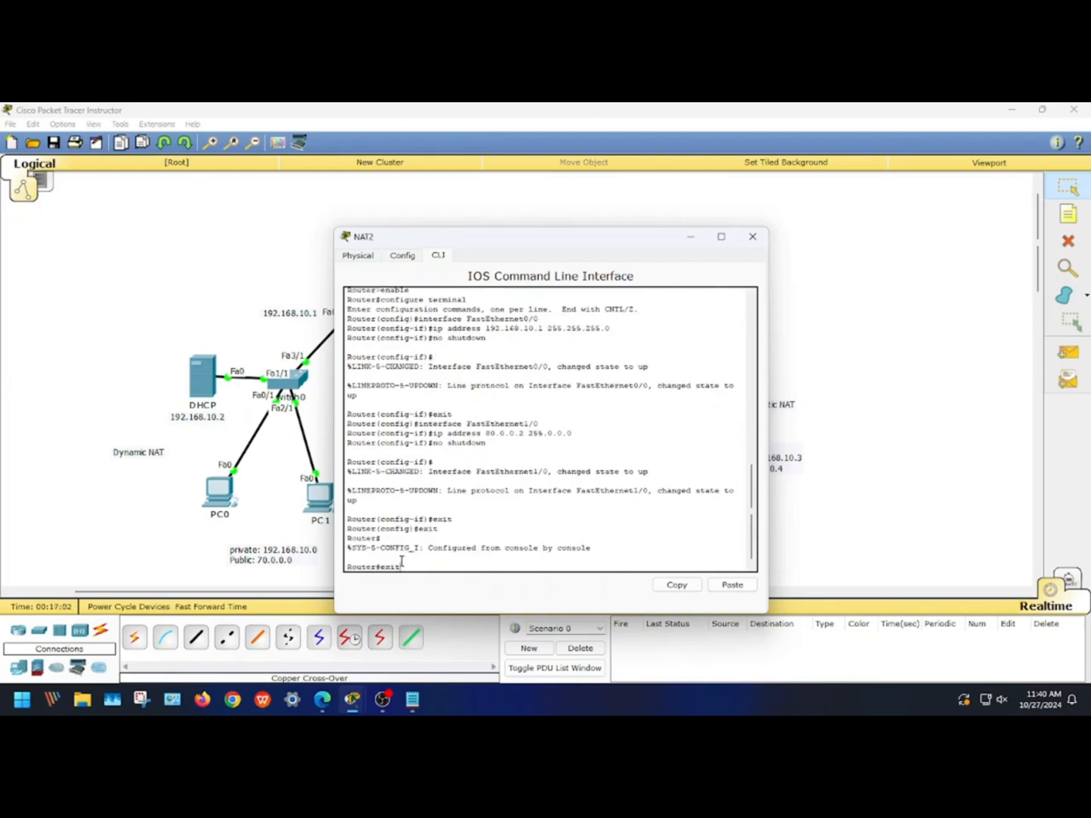
text(exit)
key(Return)
key(Return)
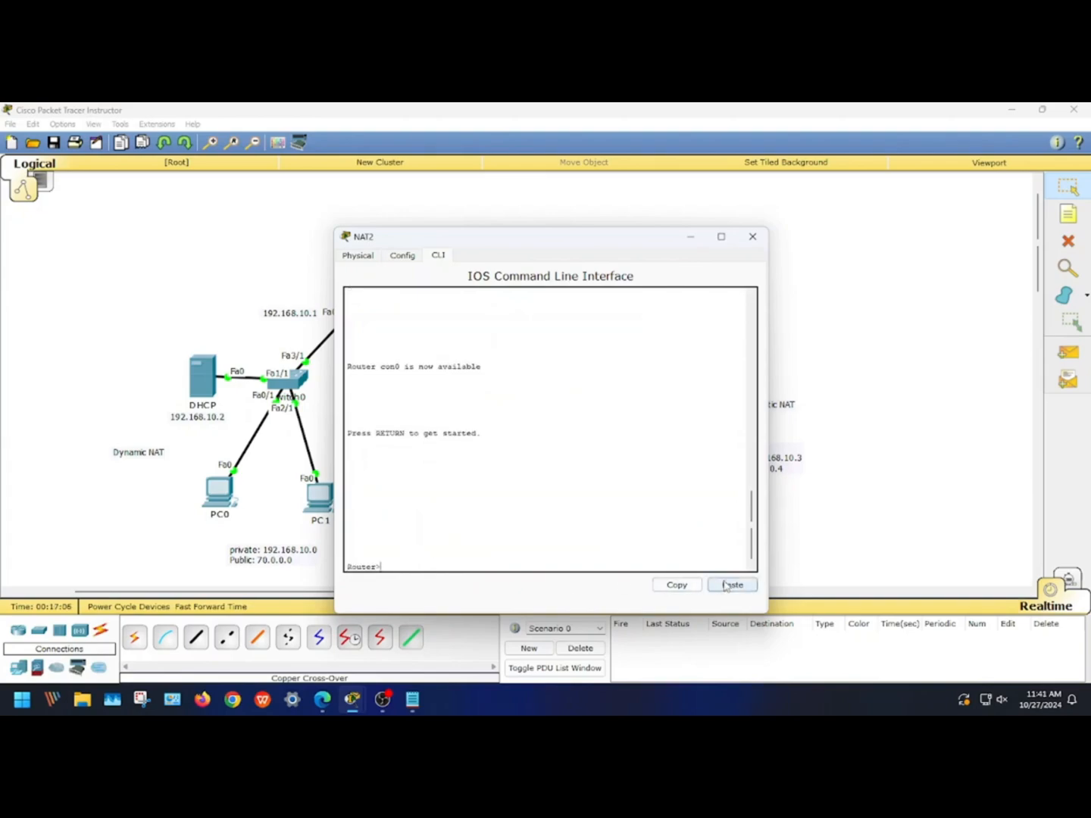
Step: Paste the static NAT script into NAT2's command line, run it through show ip nat translations, and minimise the router window
drag(346, 564, 406, 569)
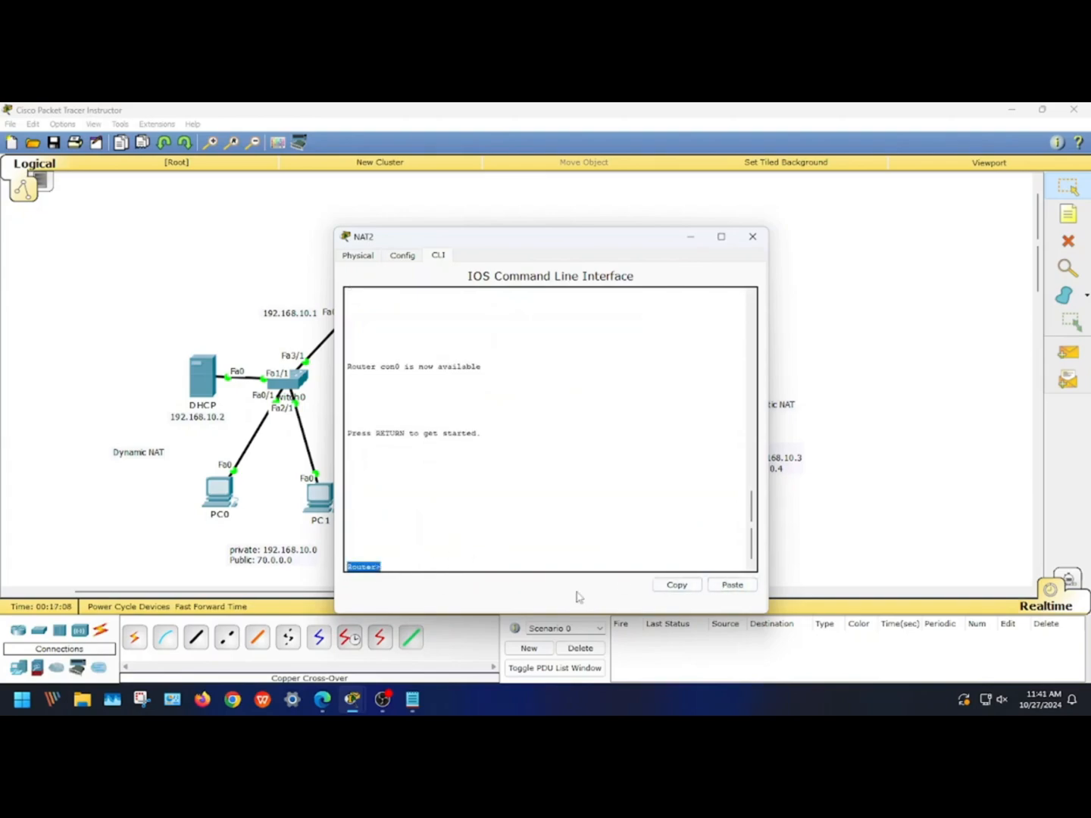
click(477, 558)
click(732, 585)
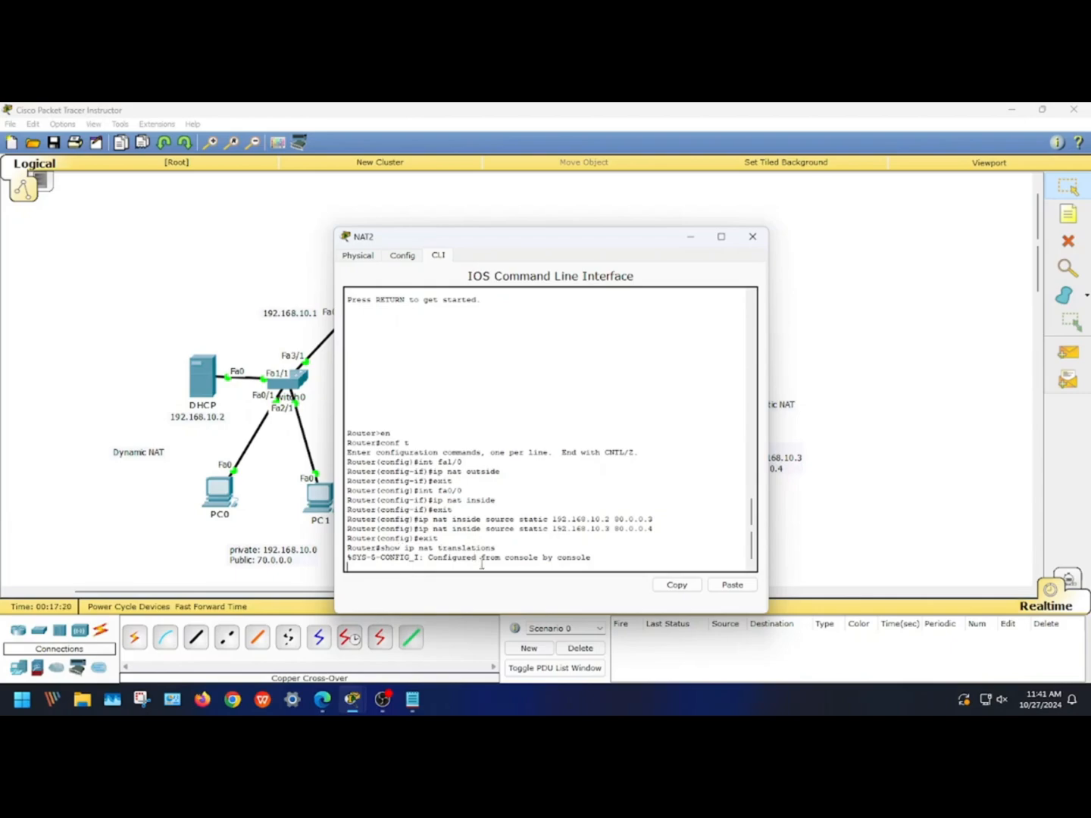
key(Return)
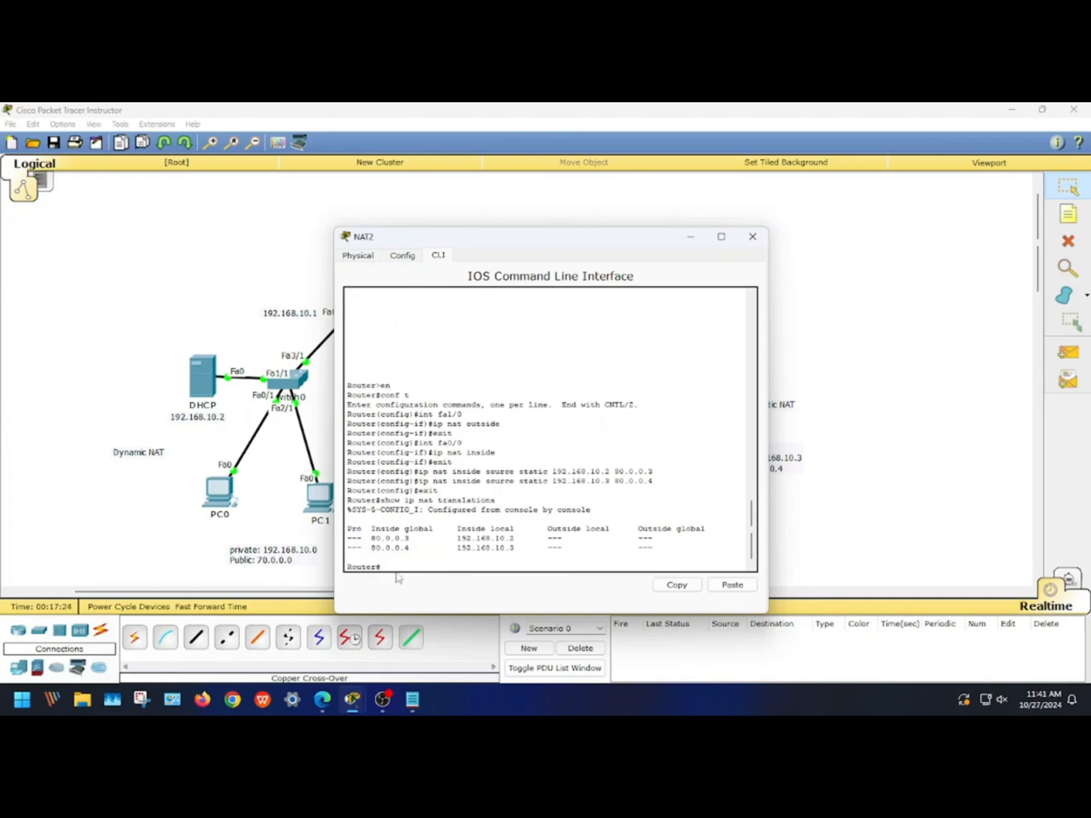
drag(372, 538, 523, 559)
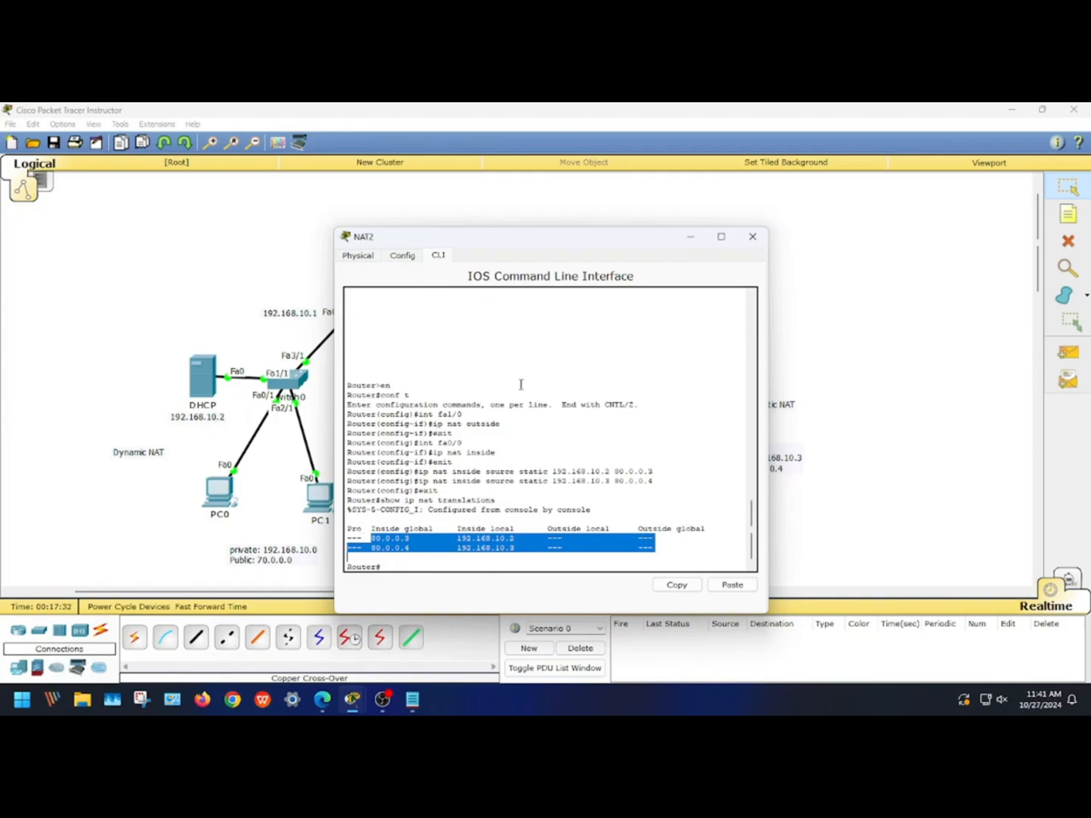
click(688, 241)
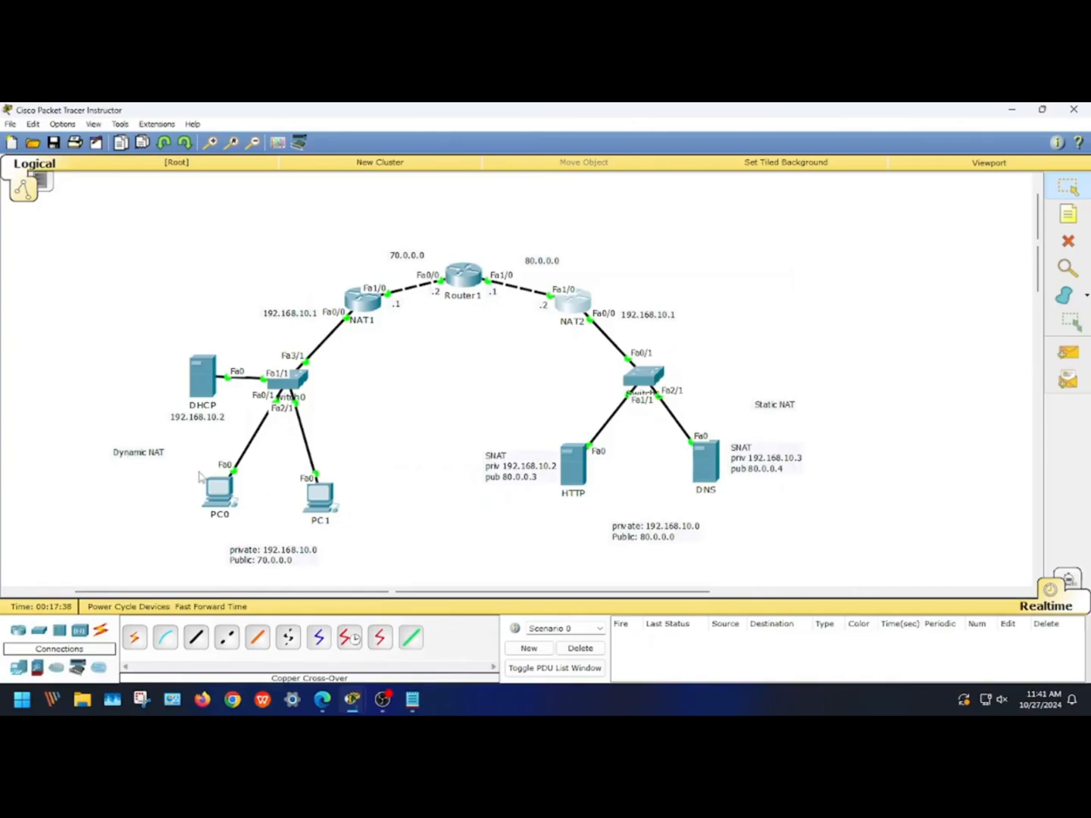
Step: Switch back to Notepad, add the heading "Dynamic nat" a few blank lines below the script, and move the window clear of NAT1
click(412, 699)
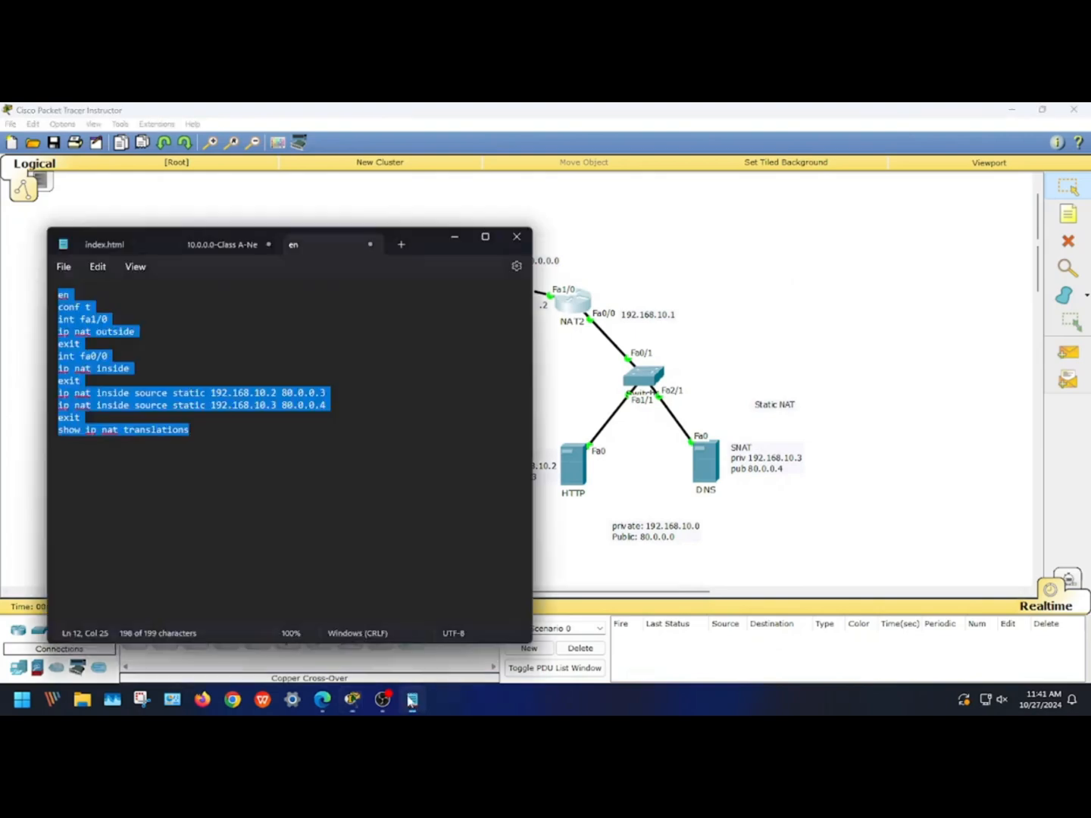
click(209, 433)
key(Return)
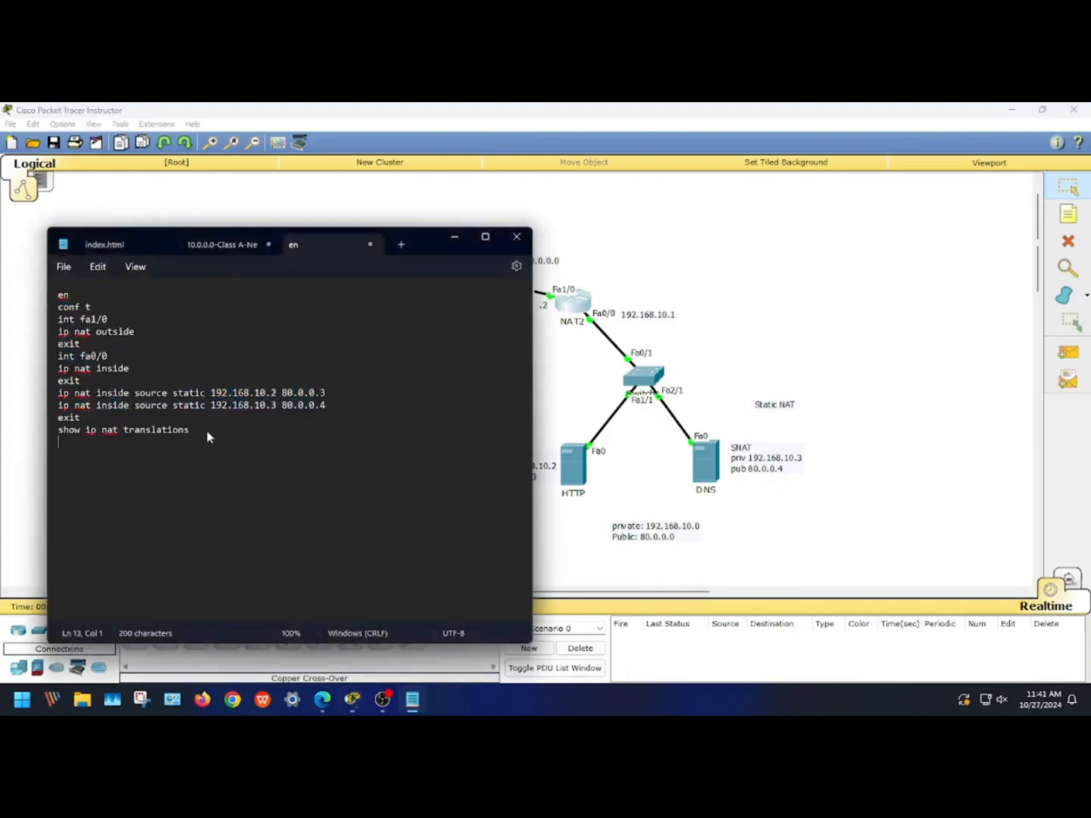
key(Return)
key(Return)
key(Return)
text(Dynamic nat)
drag(418, 233, 985, 208)
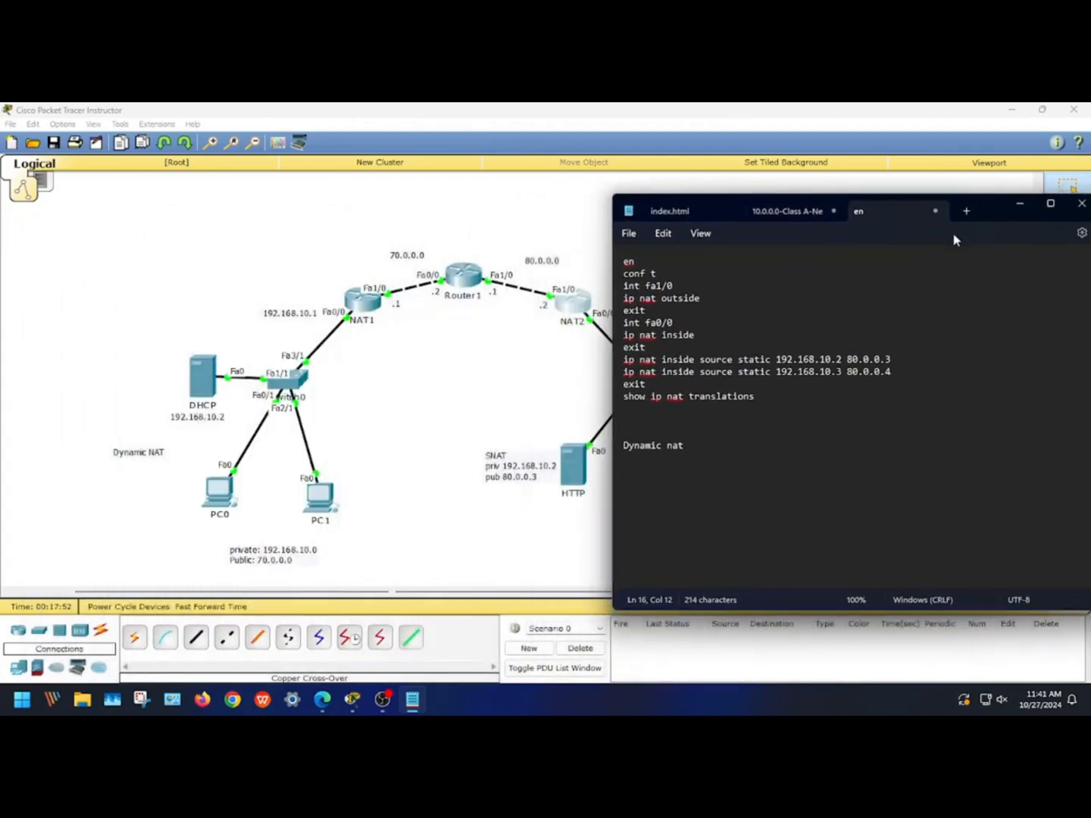
Step: Copy the eight lines from en through the fa0/0 block's exit to just below the Dynamic nat heading
drag(623, 261, 701, 350)
key(ctrl+c)
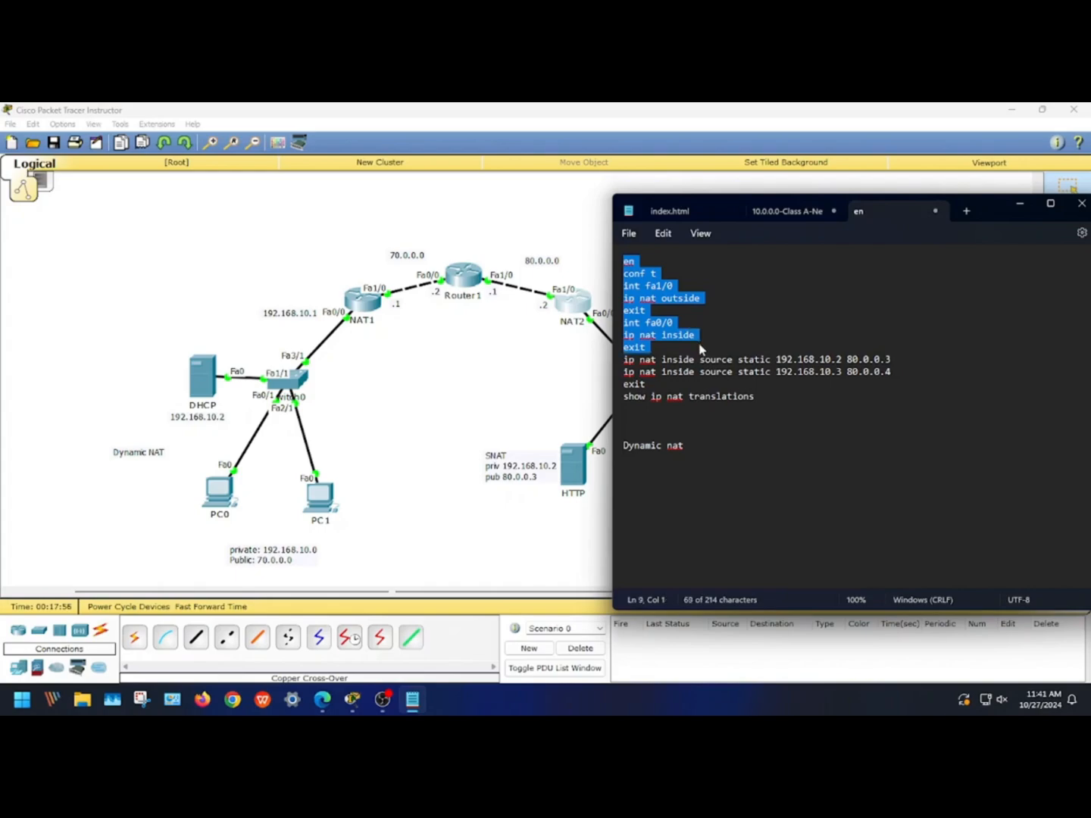
click(642, 478)
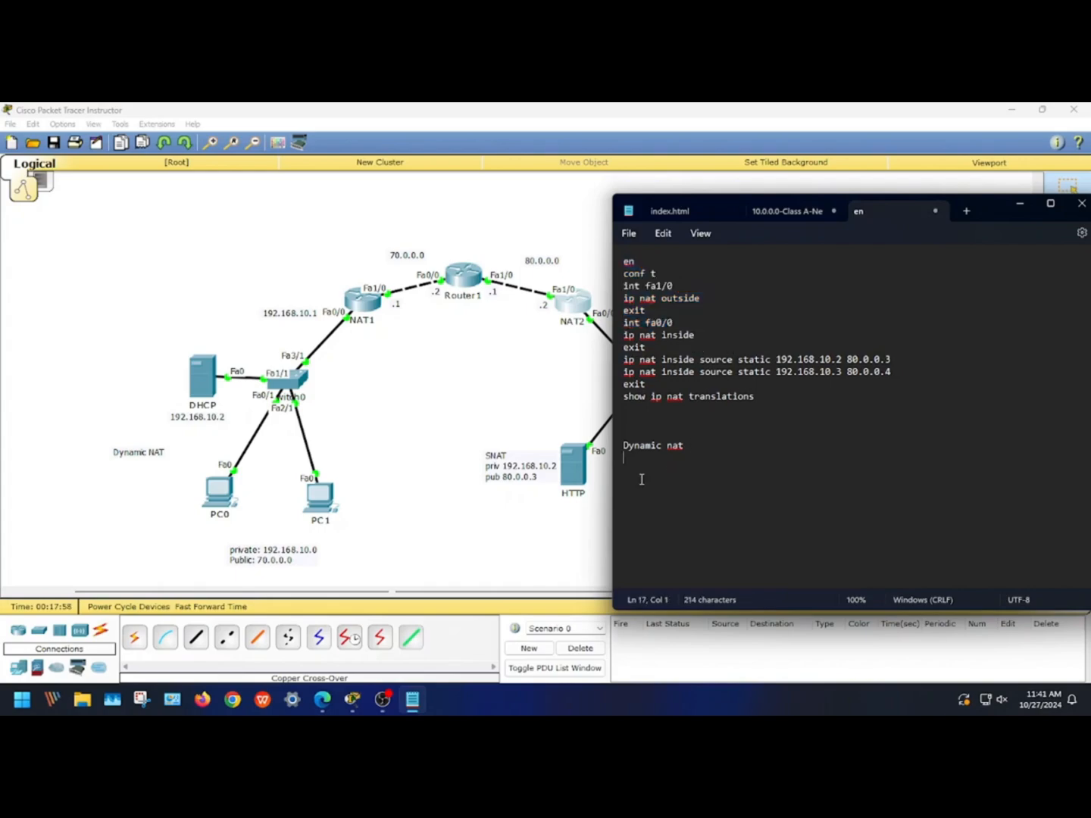
key(ctrl+v)
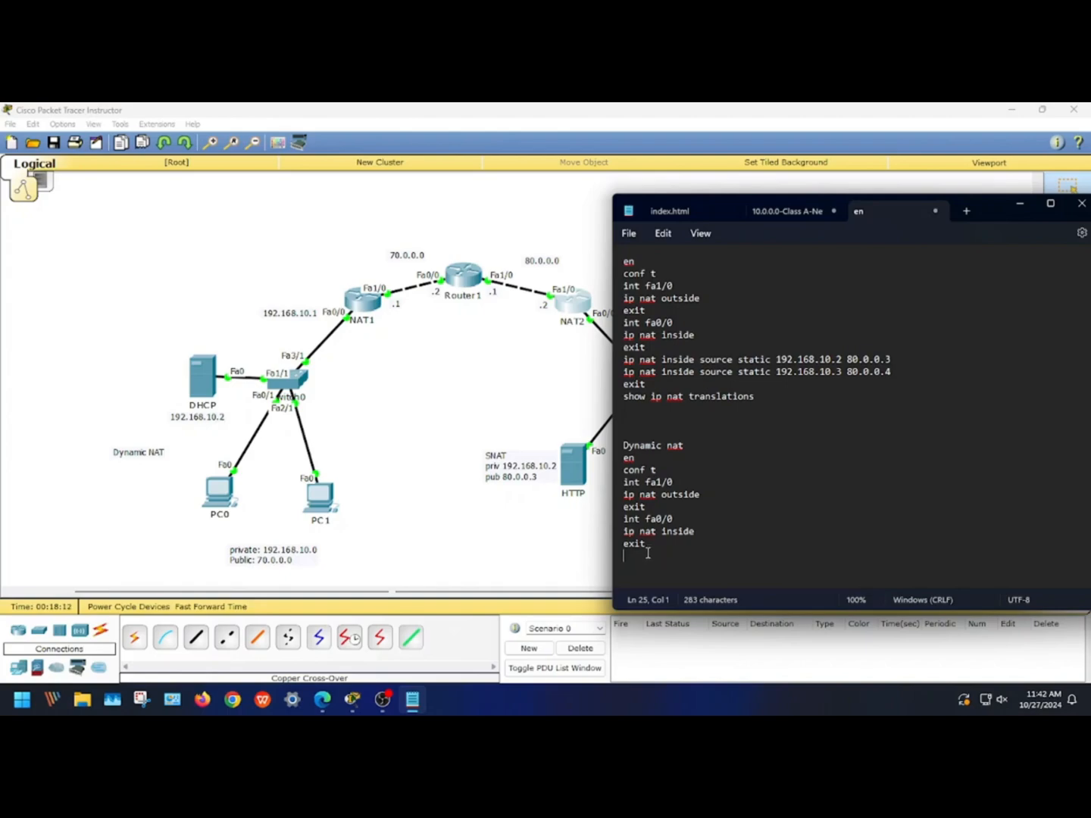
text(ip)
drag(990, 206, 734, 153)
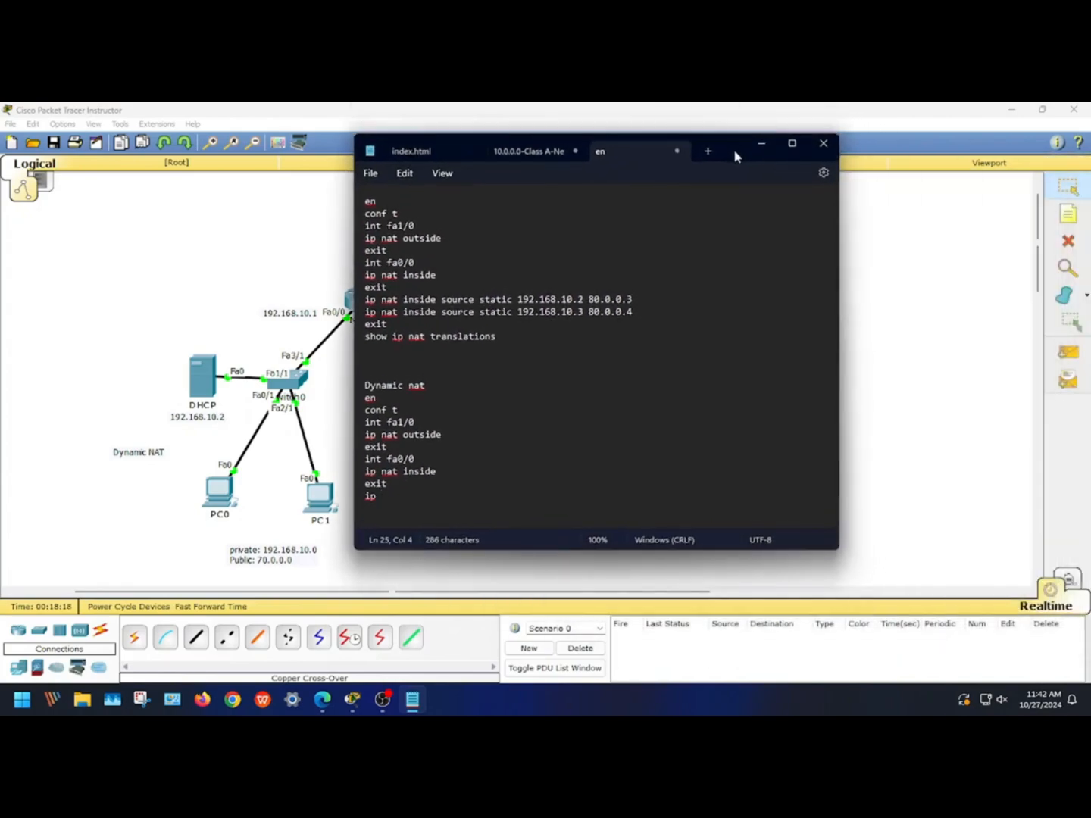
text(nat)
key(BackSpace)
key(BackSpace)
key(BackSpace)
key(BackSpace)
key(BackSpace)
key(BackSpace)
Step: Add the line "access-list 1 permit 192.168.10.0 0.0.0.255" to the dynamic NAT script, keeping the NAT1 network visible beside it
text(access-list 1)
key(BackSpace)
text(1)
key(BackSpace)
text(A)
key(BackSpace)
text(1 permit)
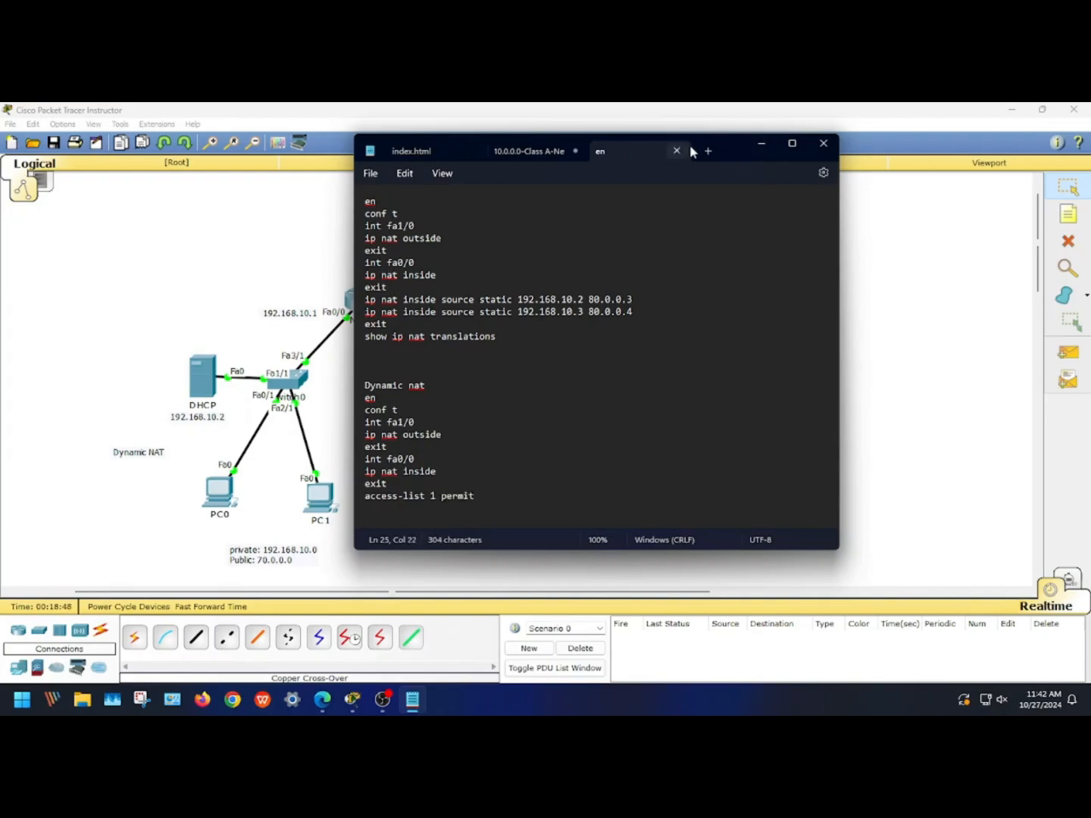
drag(723, 156, 831, 166)
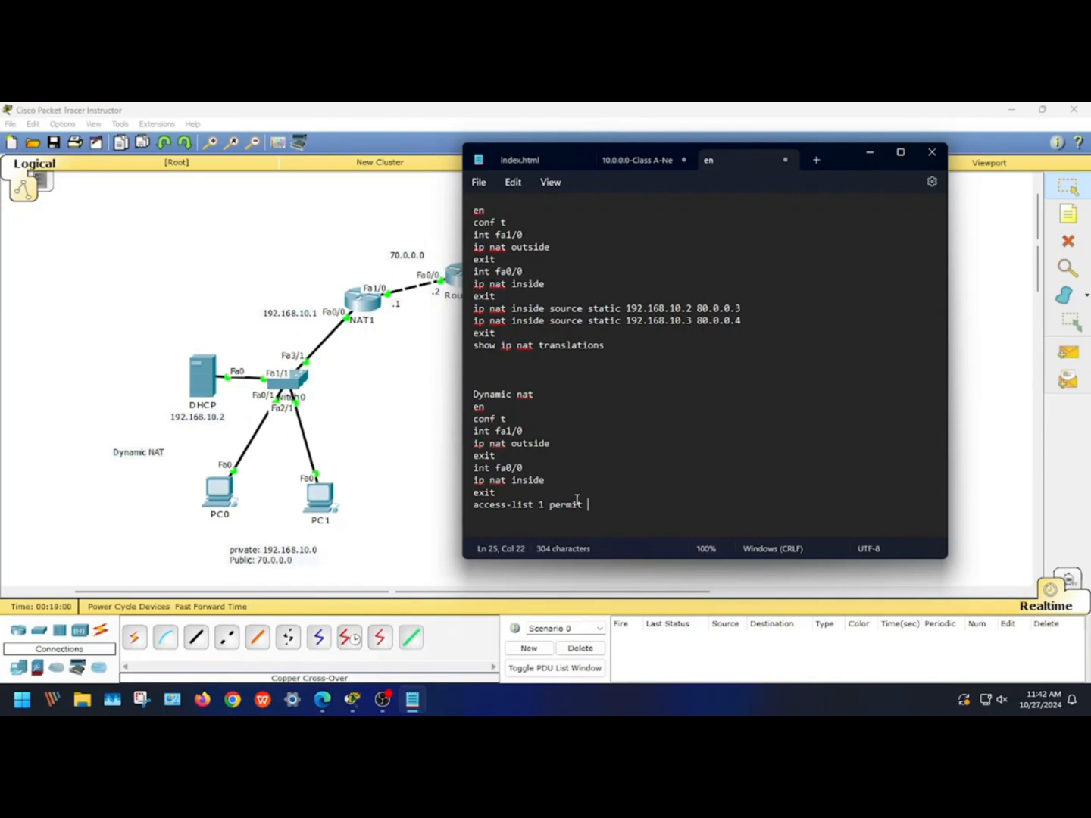
text(192.168.10.0 0.0.0.255)
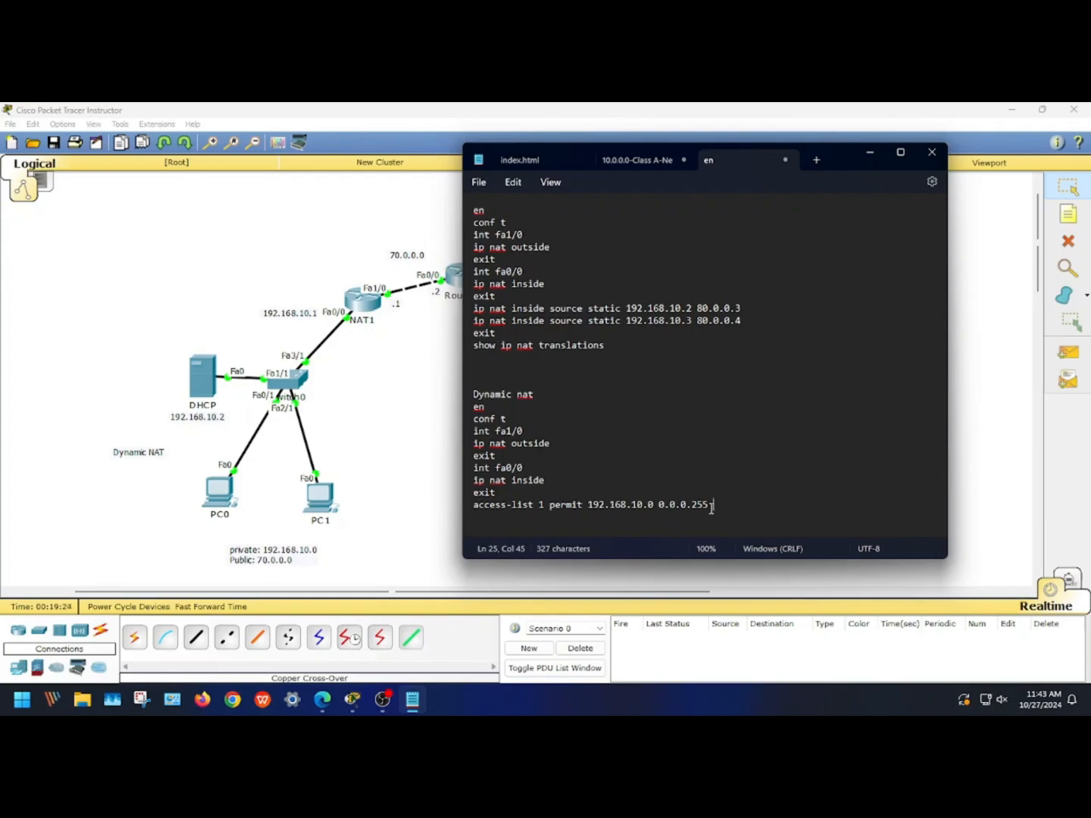
Step: Start an ip nat pool 1 line below the access list with 70.0.0.3 as its first address
click(709, 506)
key(Return)
text(ip nat)
text(pool 1 70)
text(.0.0.)
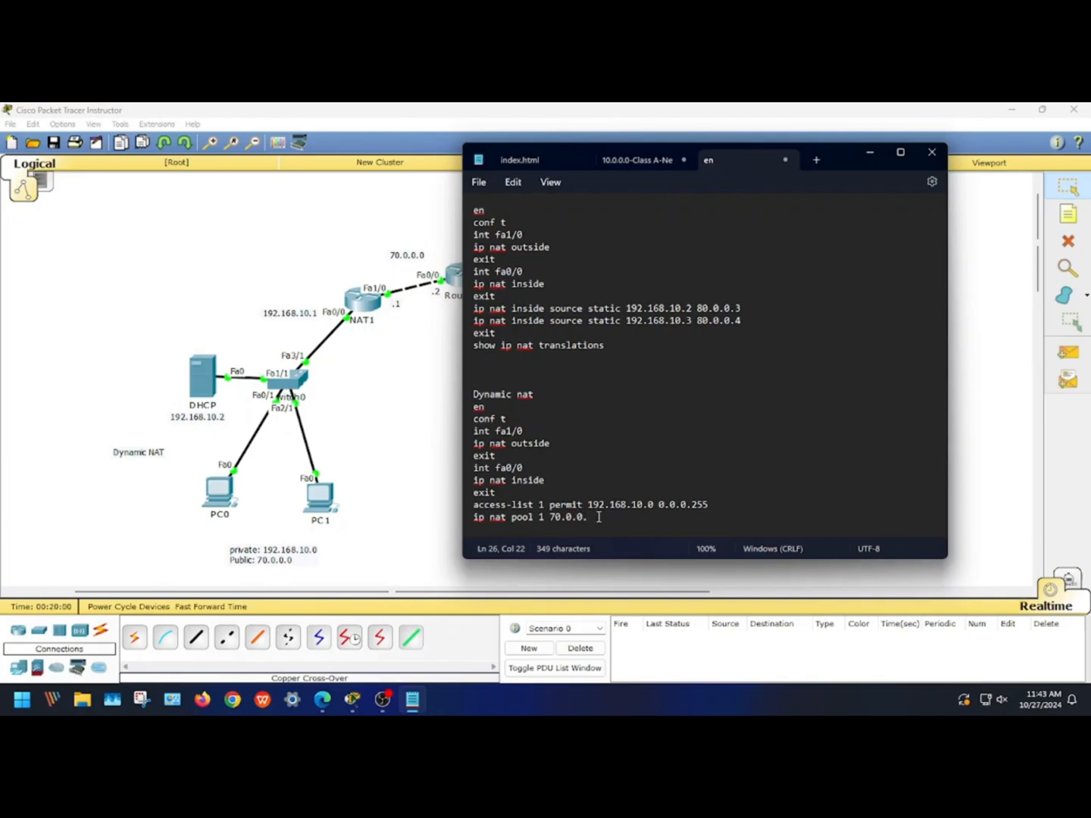
scroll(600, 522, up, 2)
text(3)
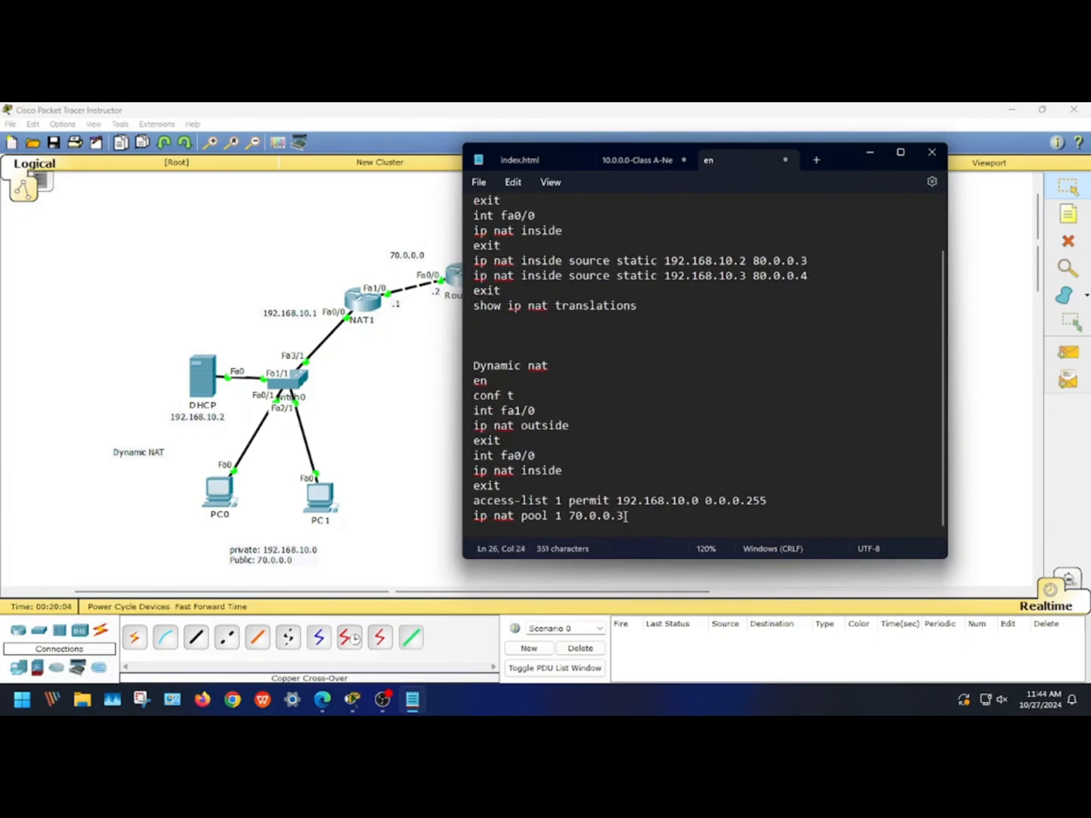
Step: Complete the pool line with the end address 70.0.0.100 and netmask 255.0.0.0
drag(568, 516, 613, 523)
key(ctrl+c)
click(634, 519)
key(ctrl+v)
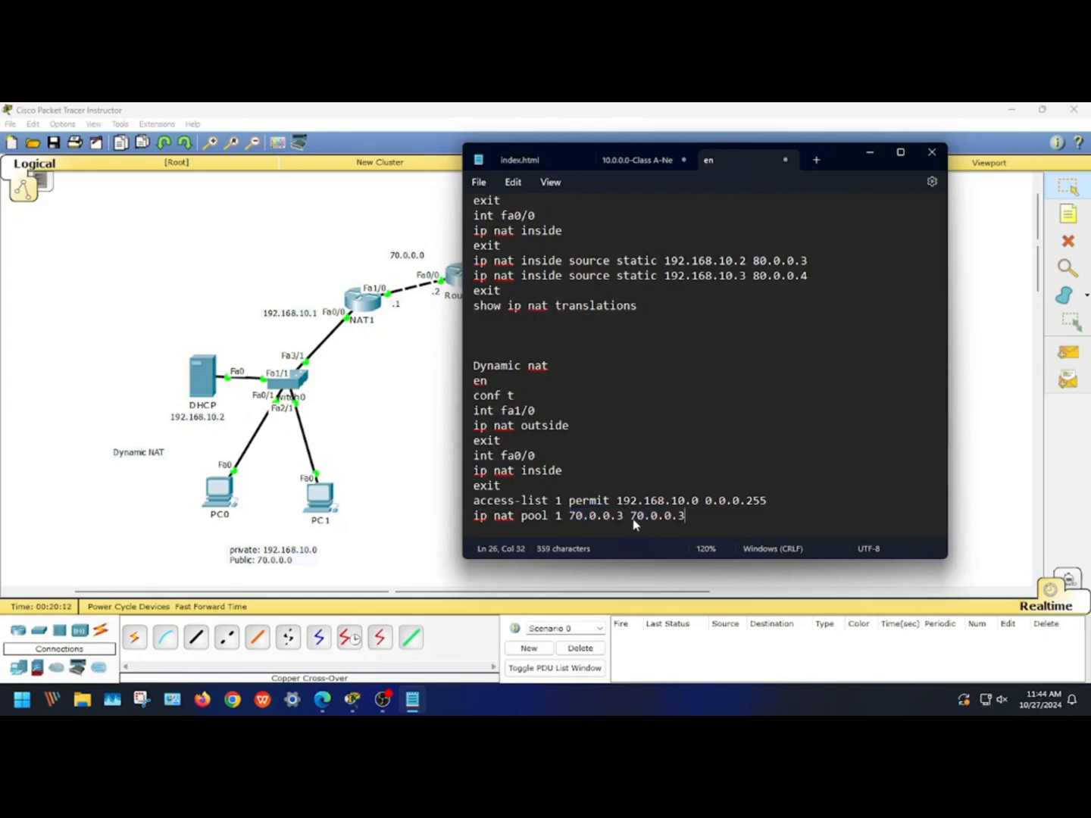
key(BackSpace)
text(100)
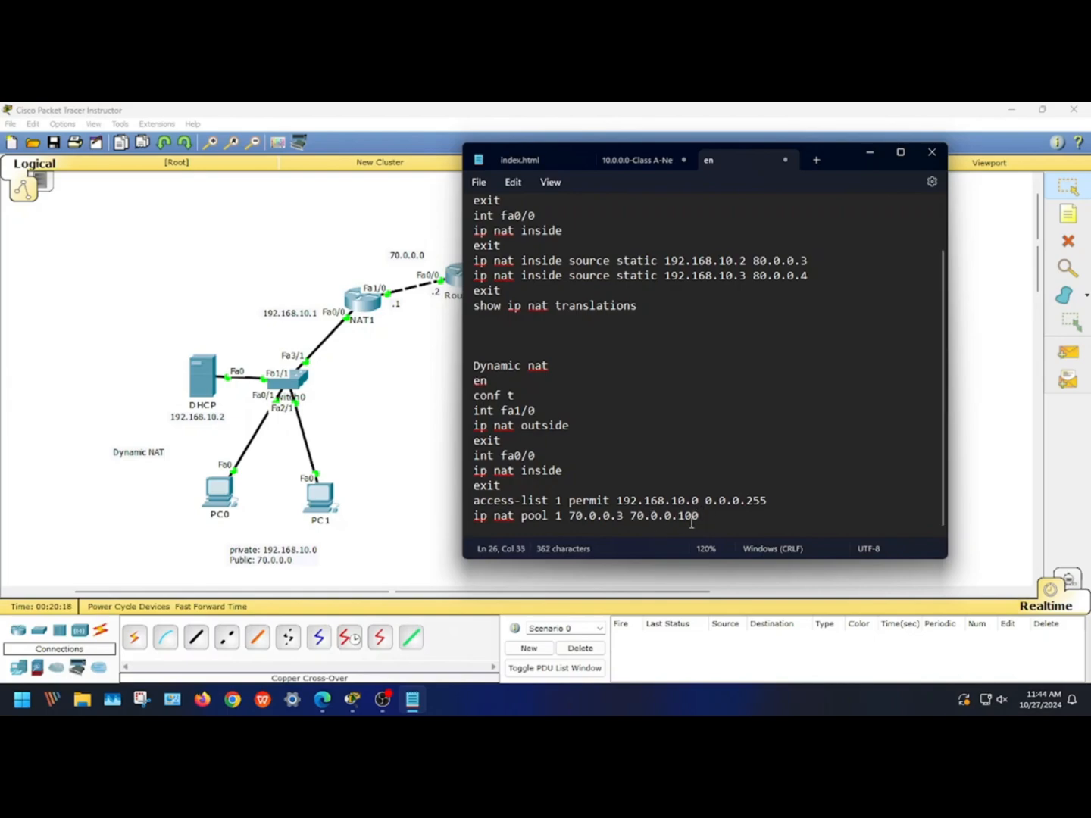
text( netmask )
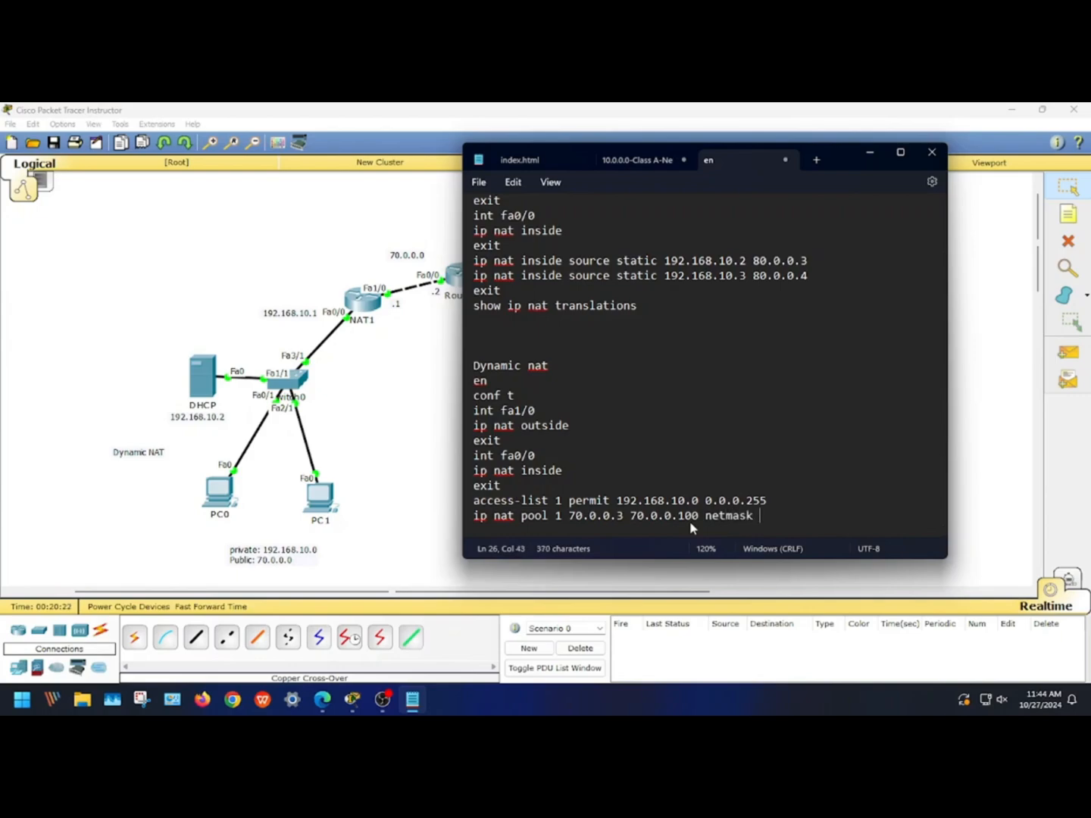
text(255.0.0.0)
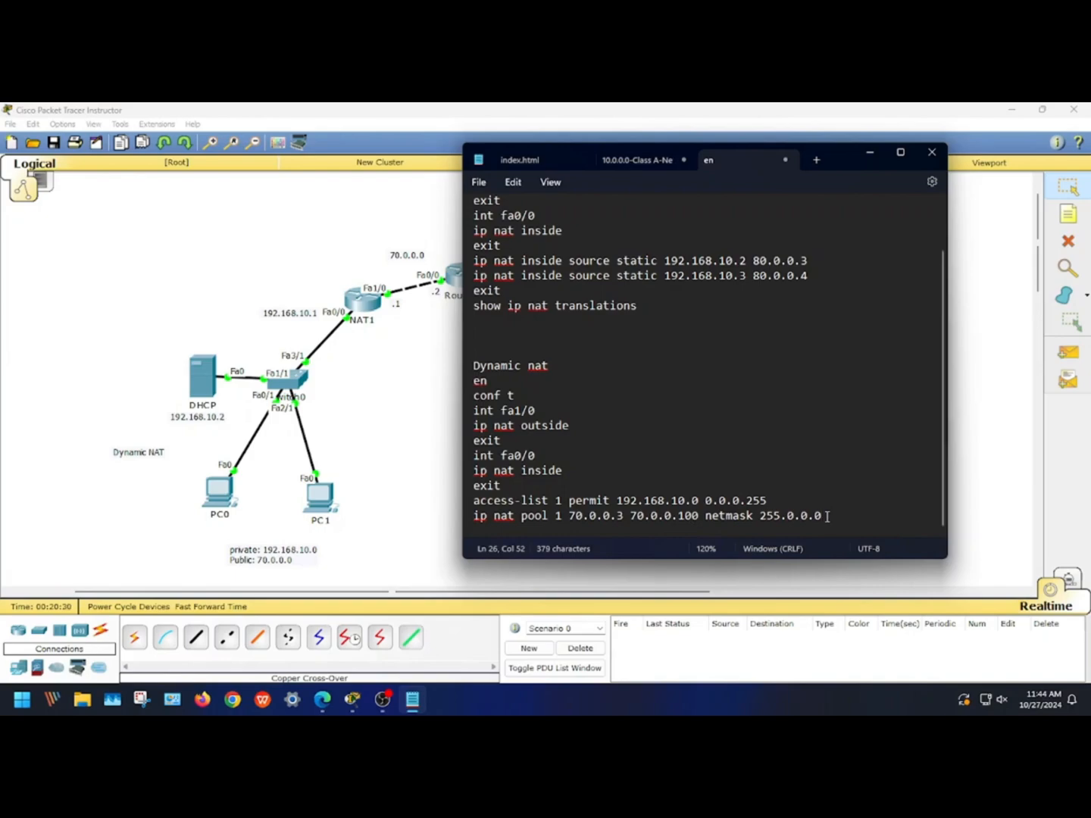
Step: Add "ip nat inside source list 1 pool 1" below the pool line and copy the dynamic NAT commands from en through that line
key(Return)
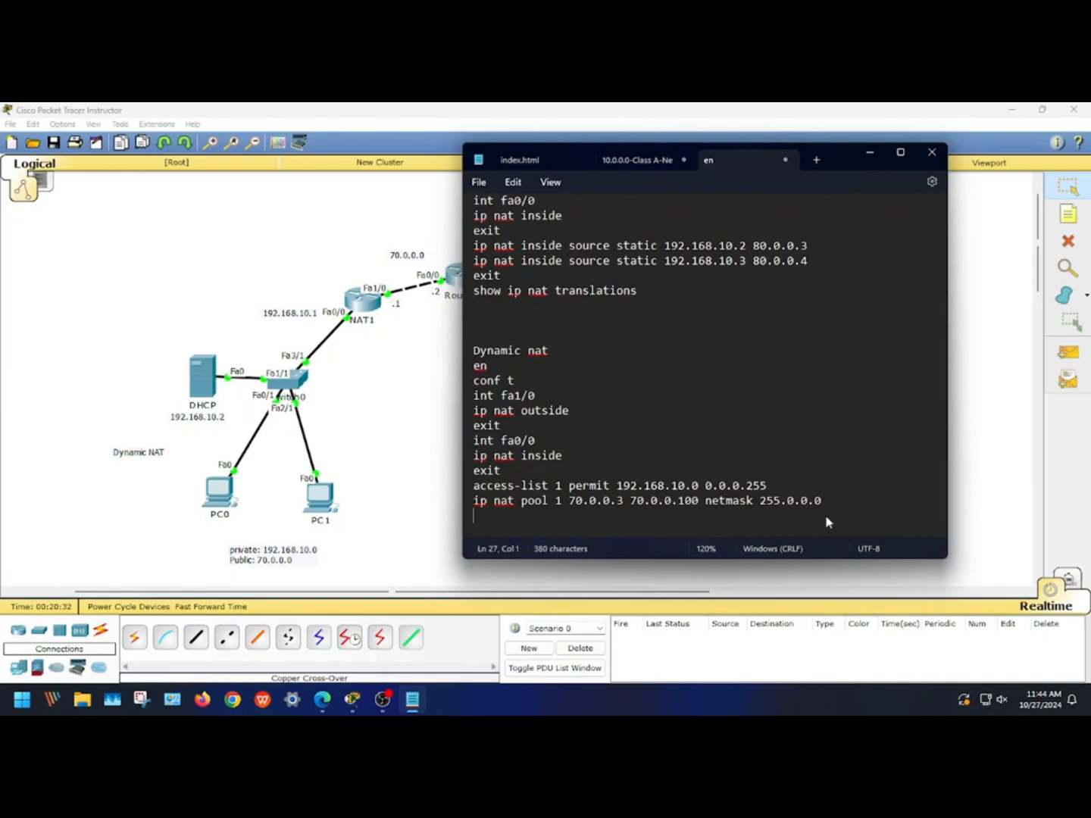
text(ip nat inside sou)
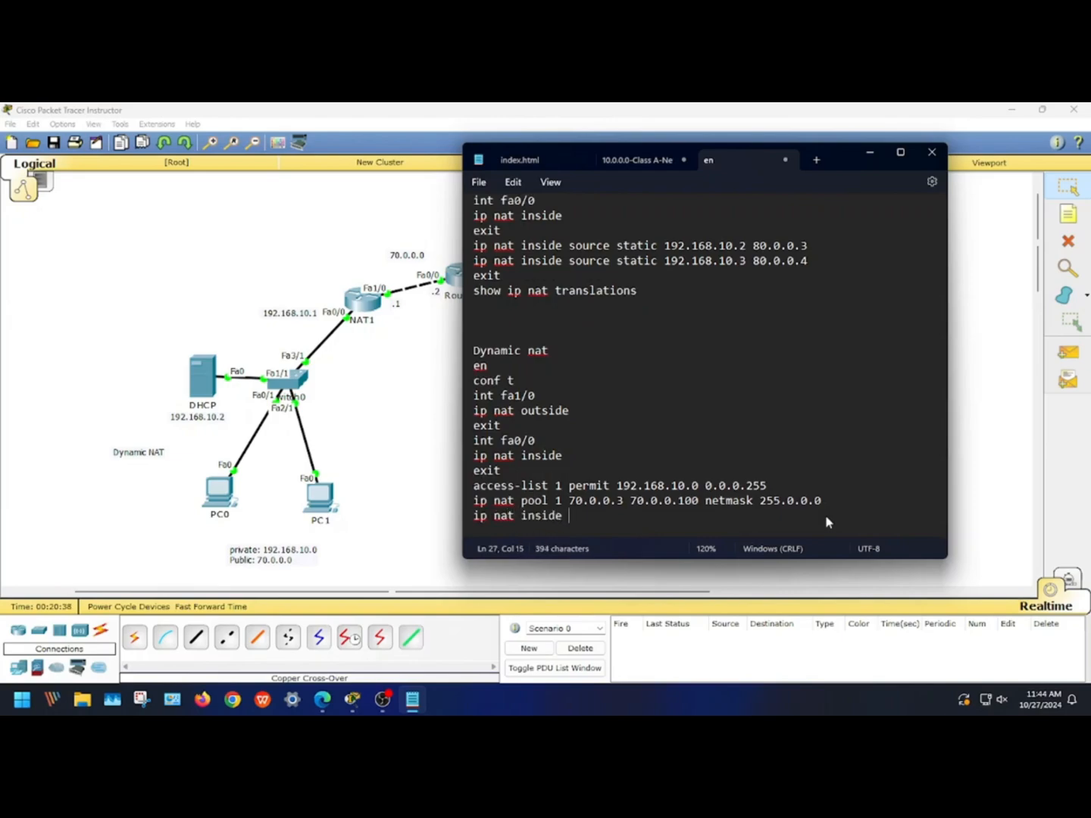
text(e list 1 p)
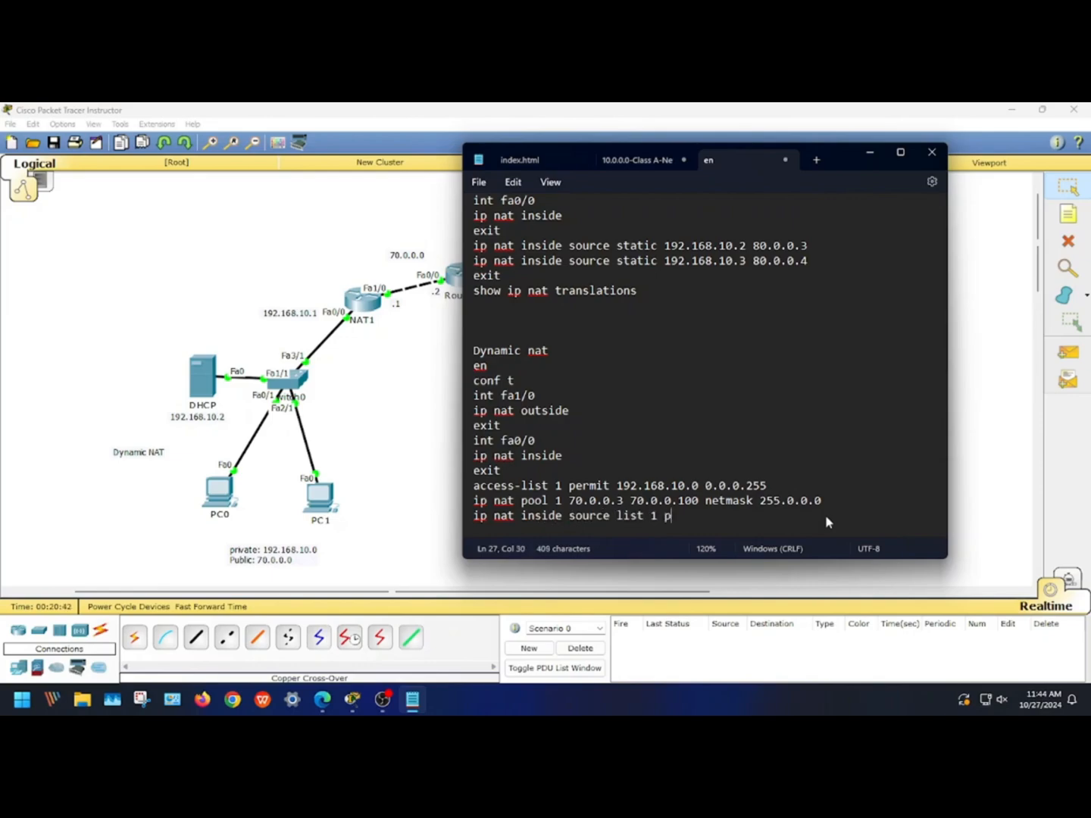
text(ool 1)
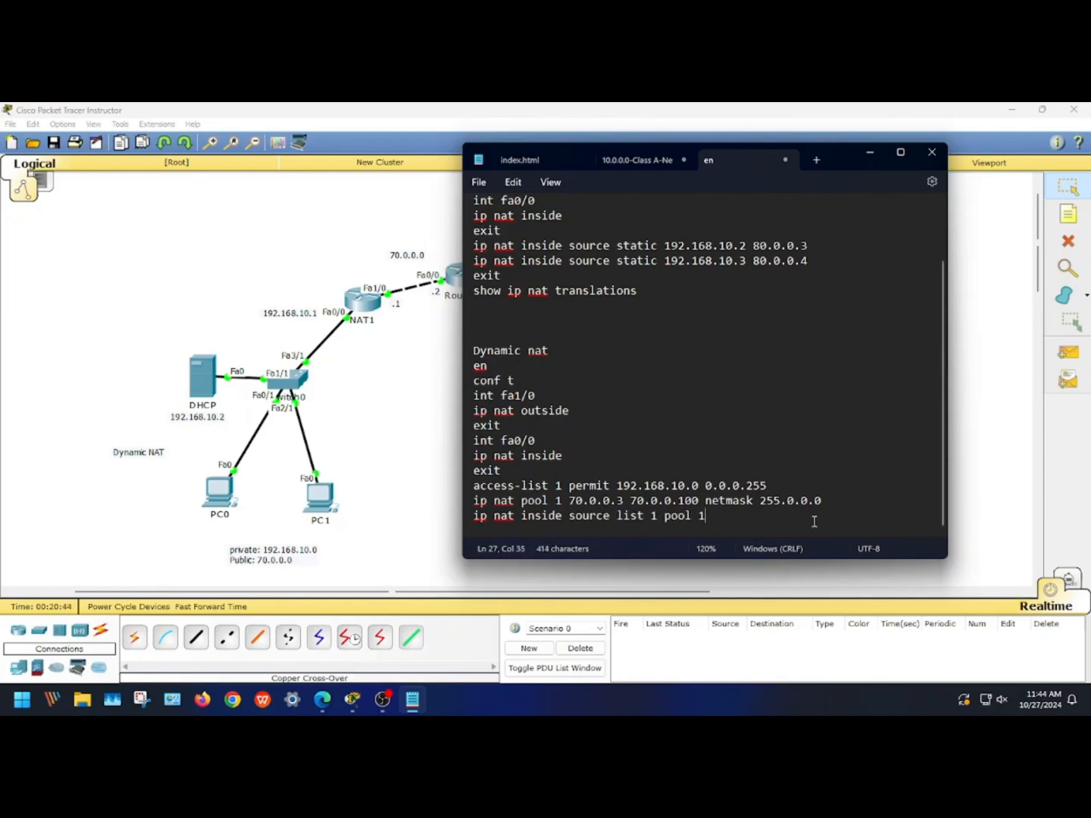
drag(735, 521, 466, 367)
key(ctrl+c)
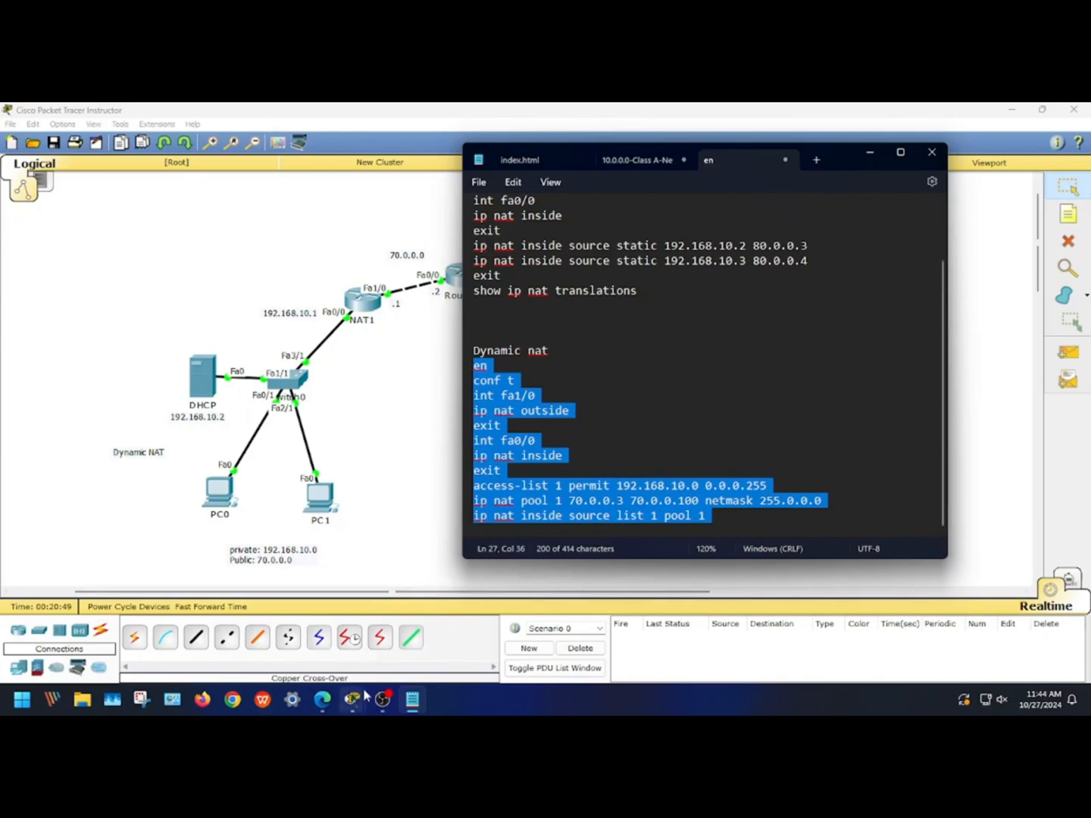
Step: Switch to Packet Tracer and open NAT1's command line interface, keeping the topology visible beside it
mouse_move(364, 692)
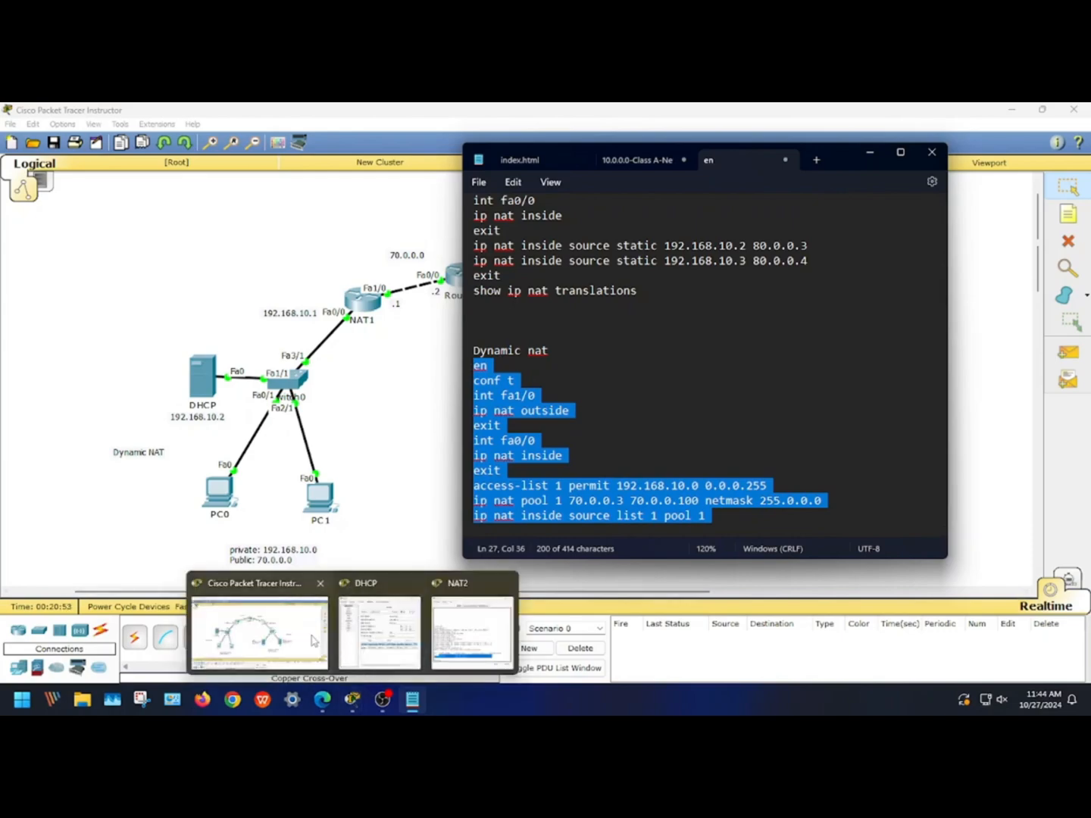
click(304, 606)
click(362, 307)
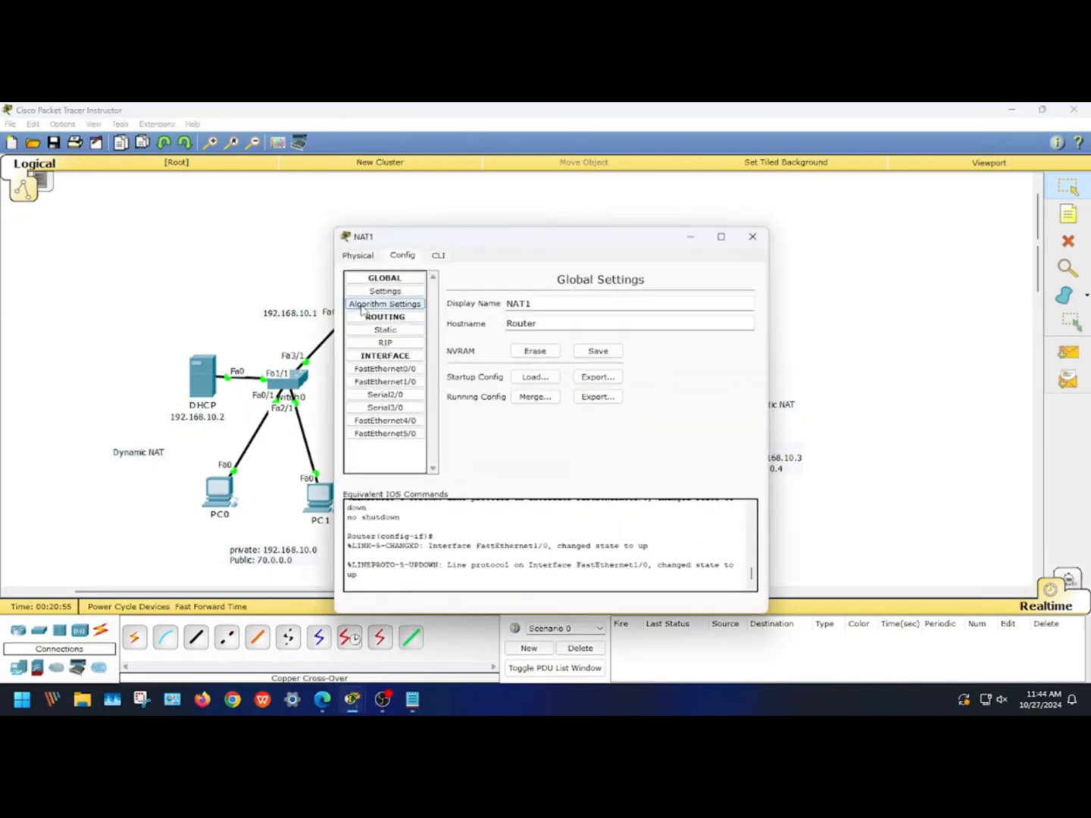
drag(446, 244, 685, 185)
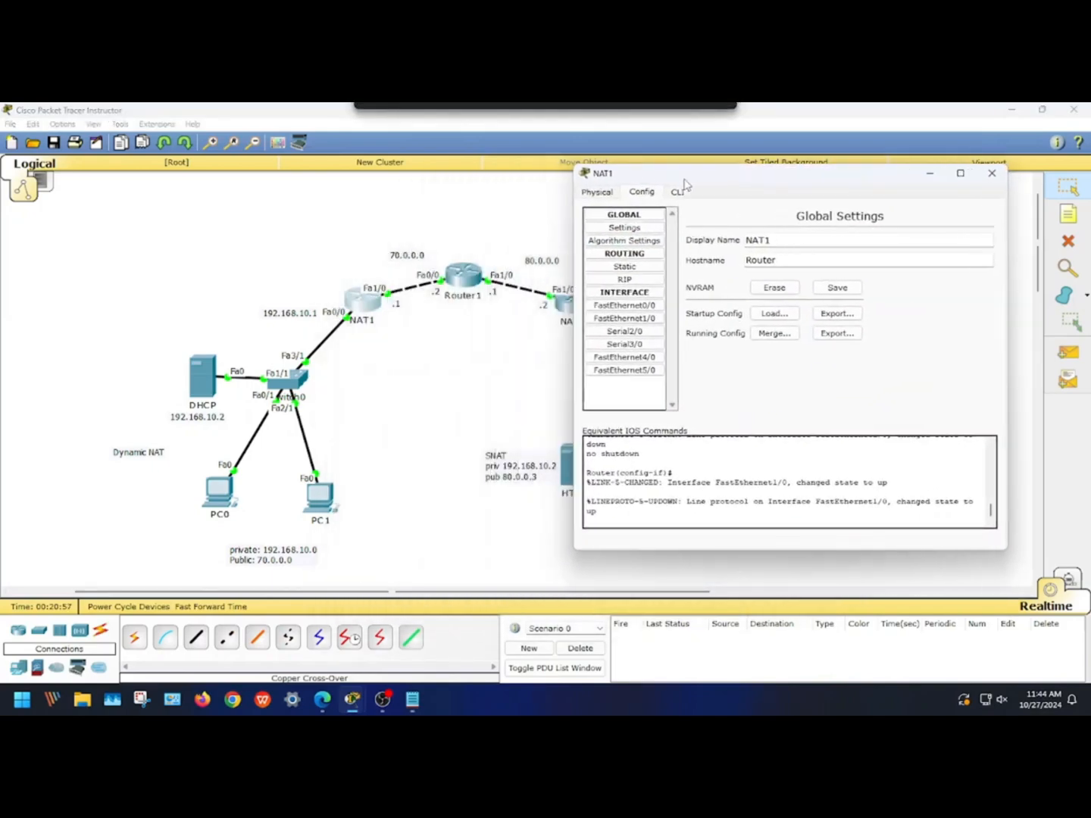
click(678, 193)
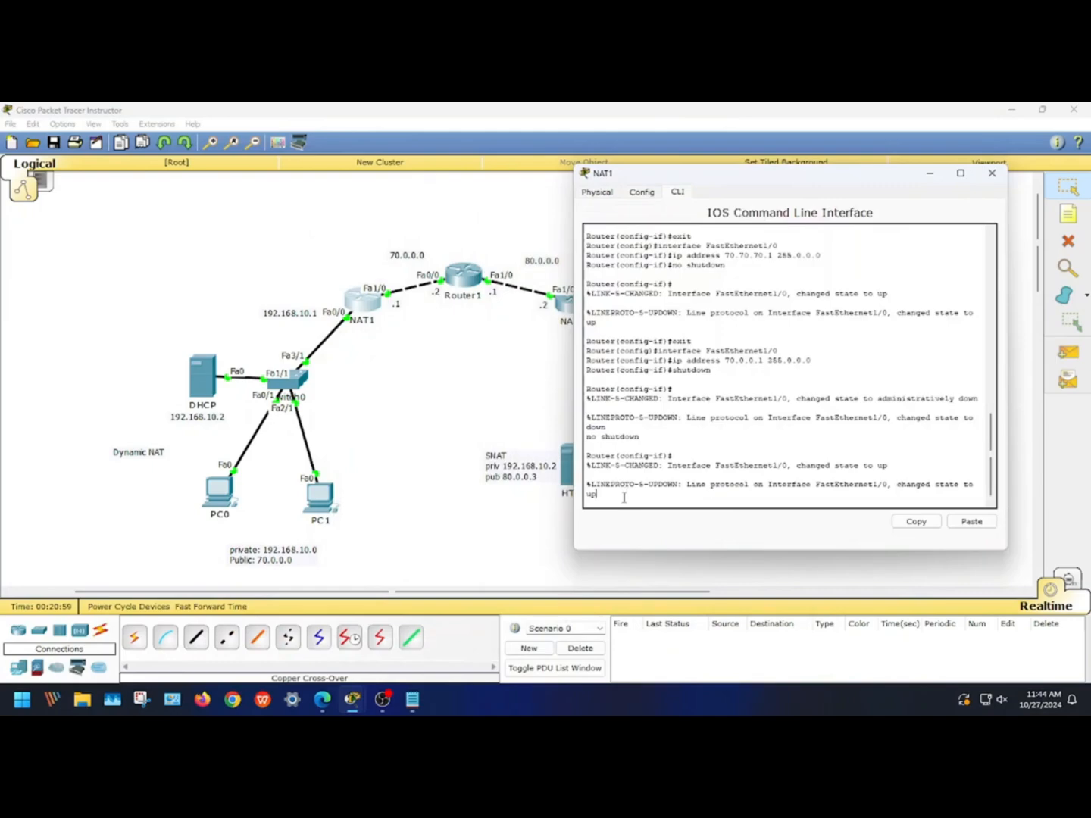
Step: Exit NAT1's interface, configuration and privileged modes and restart the console session at the user prompt
key(Return)
text(er(config-if)#e)
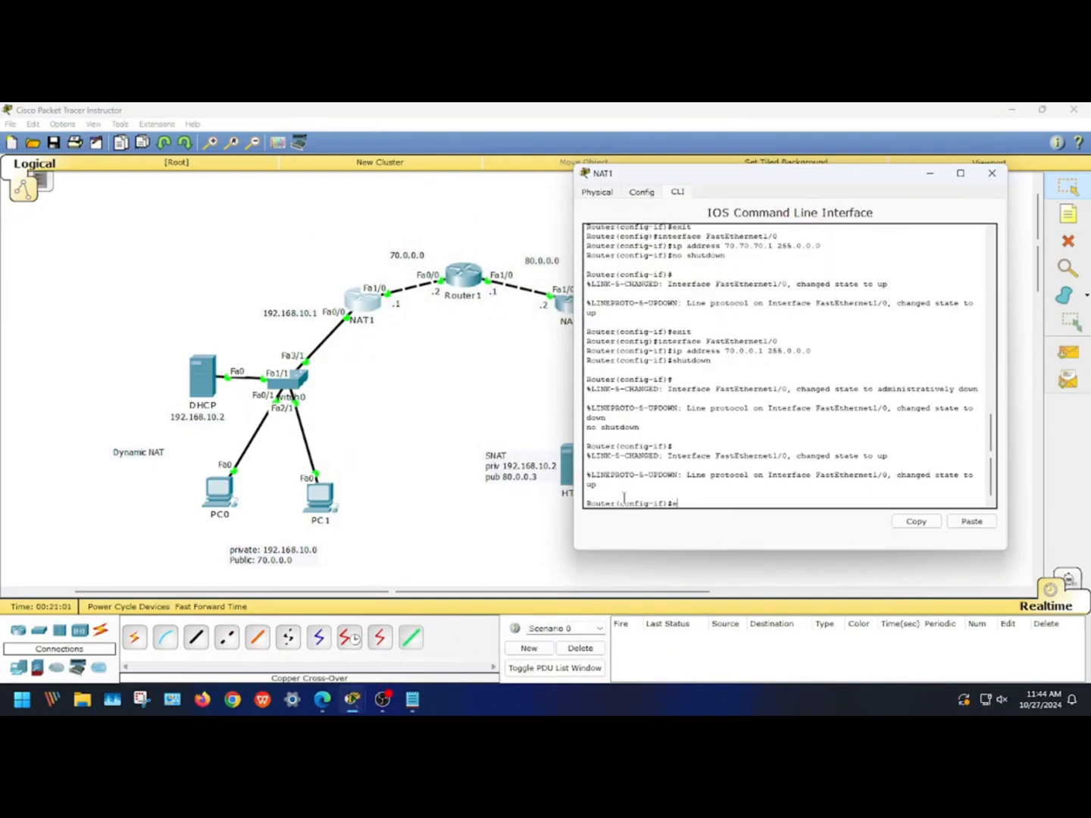
text(xit)
key(Return)
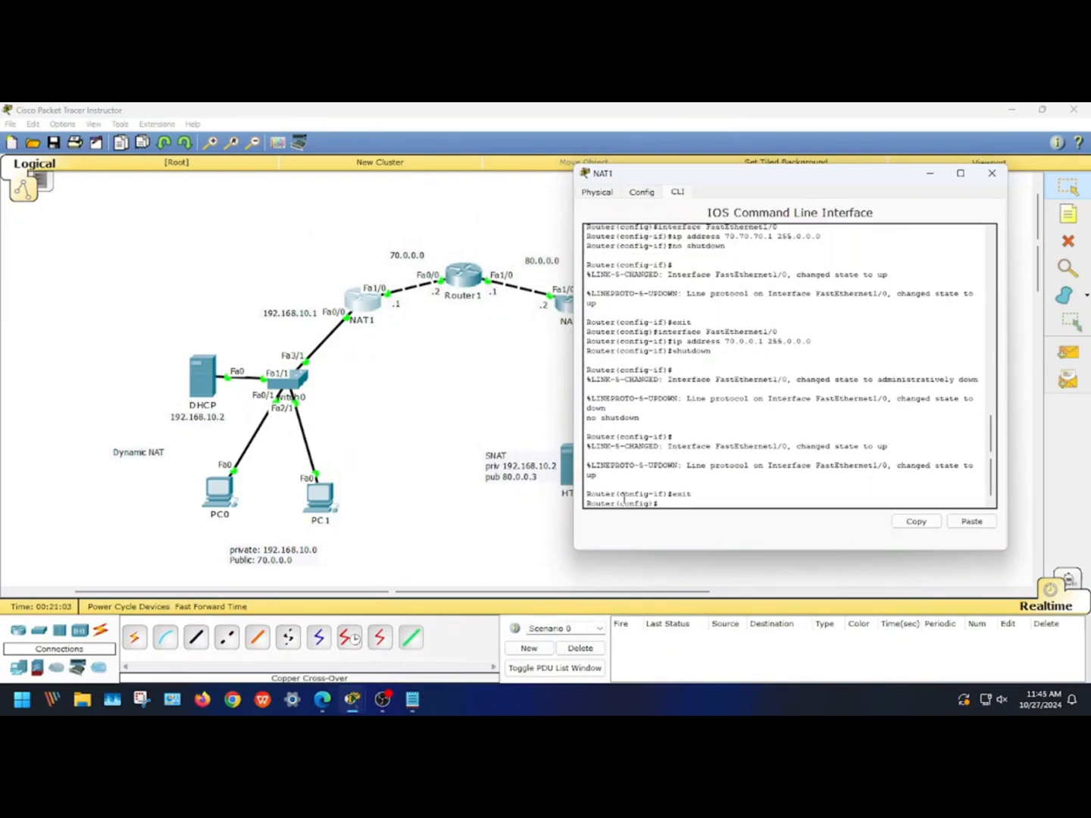
text(exit)
key(Return)
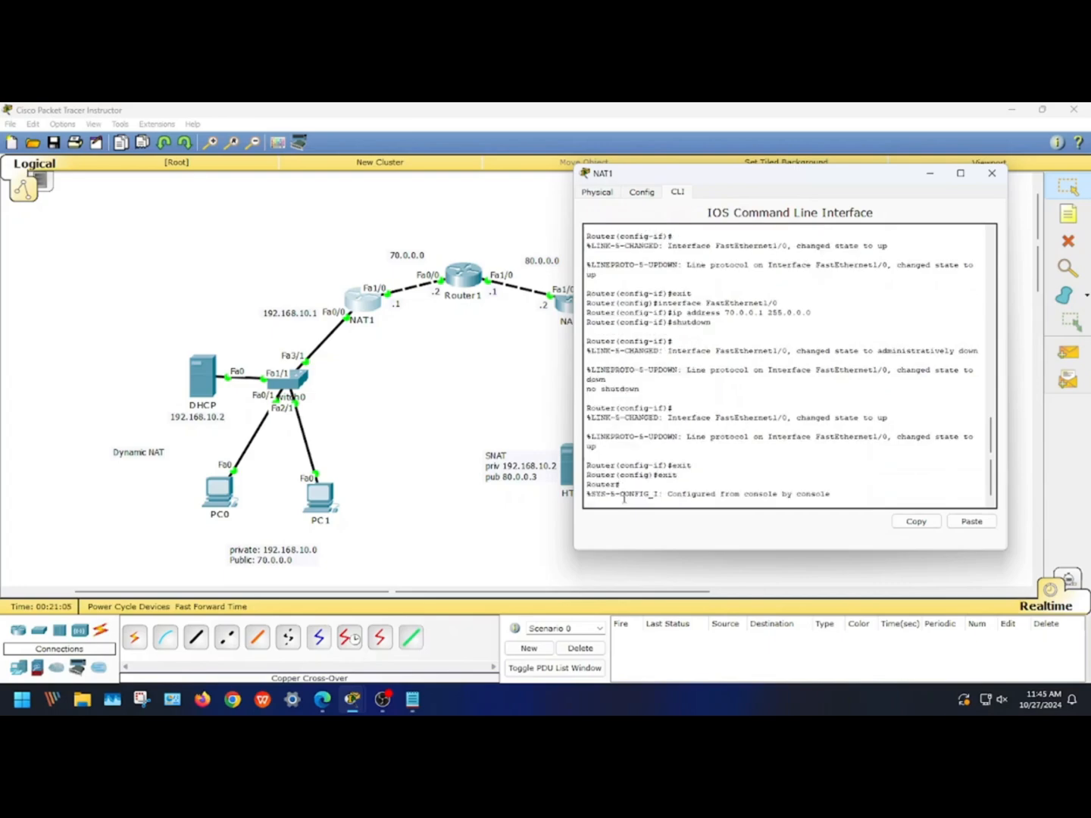
key(Return)
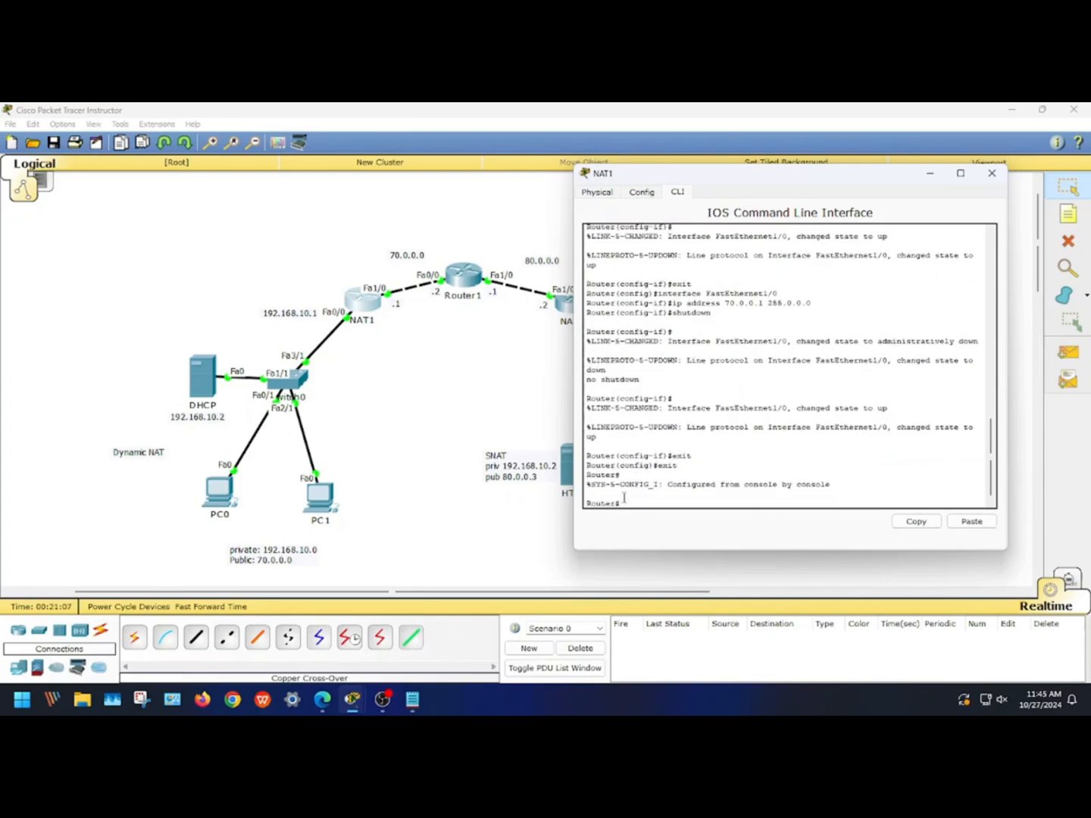
text(exit)
key(Return)
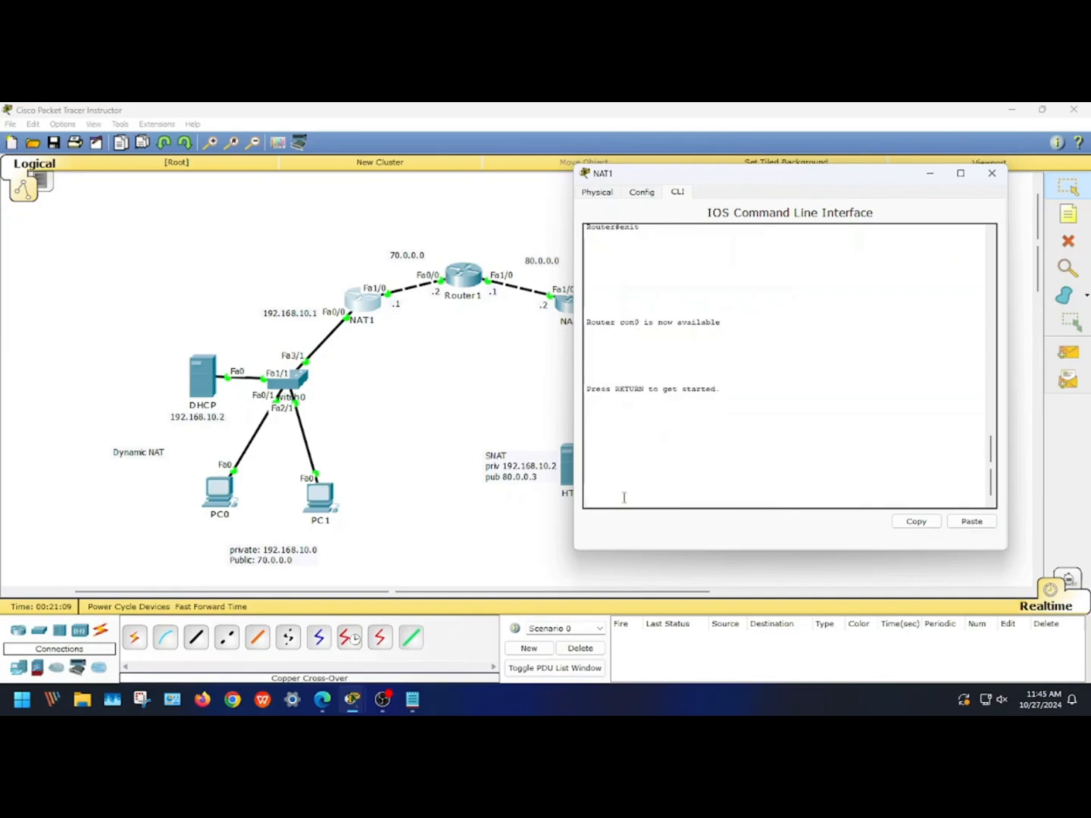
key(Return)
Step: Paste the copied dynamic NAT commands into NAT1's console and execute them through the ip nat inside source line
right_click(624, 498)
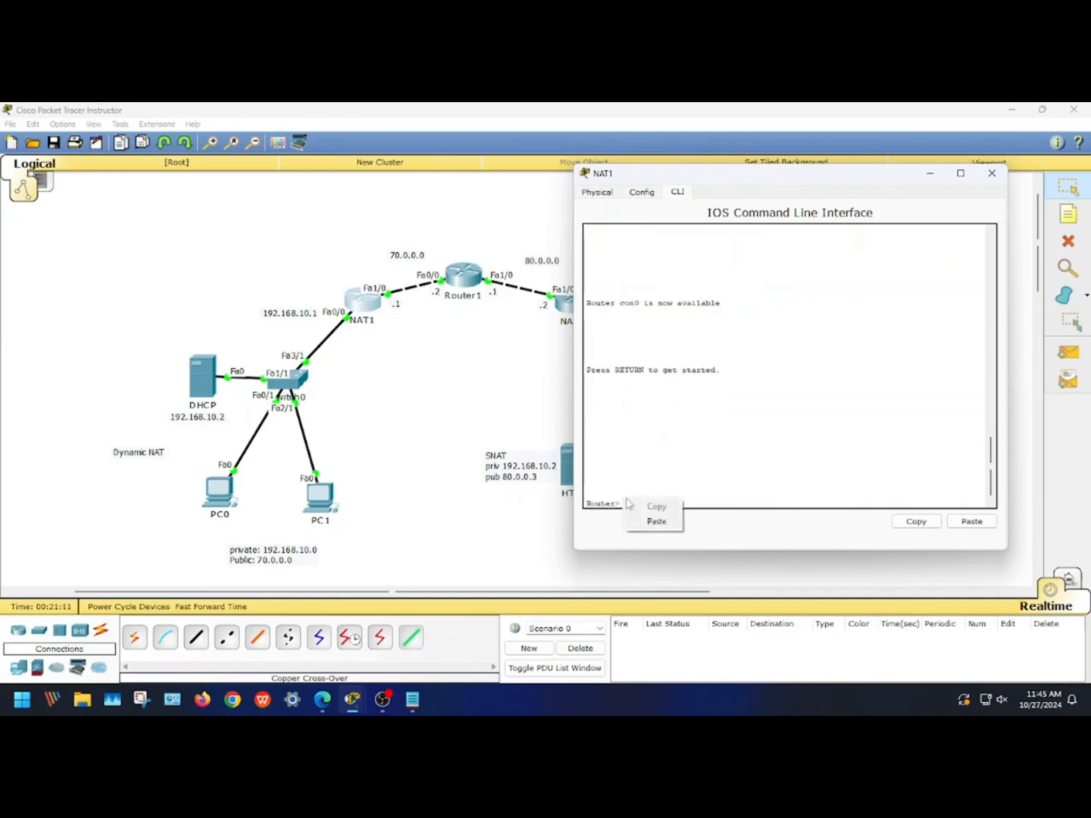
click(645, 521)
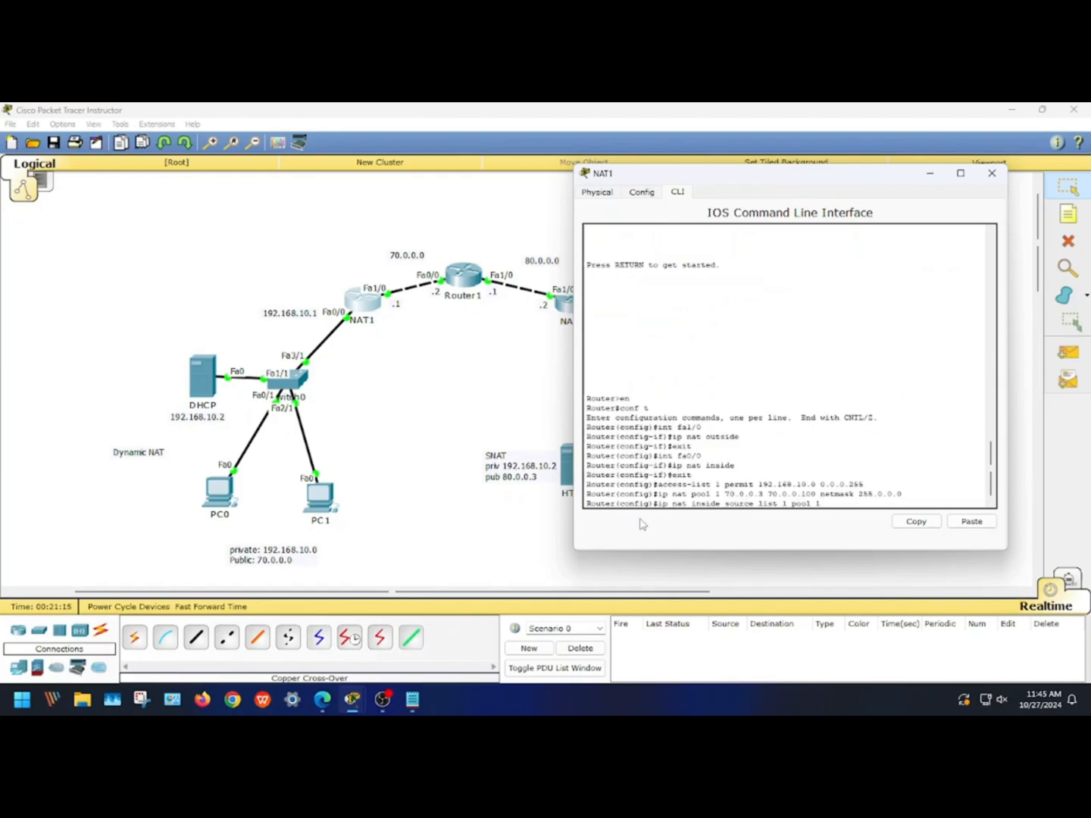
key(Return)
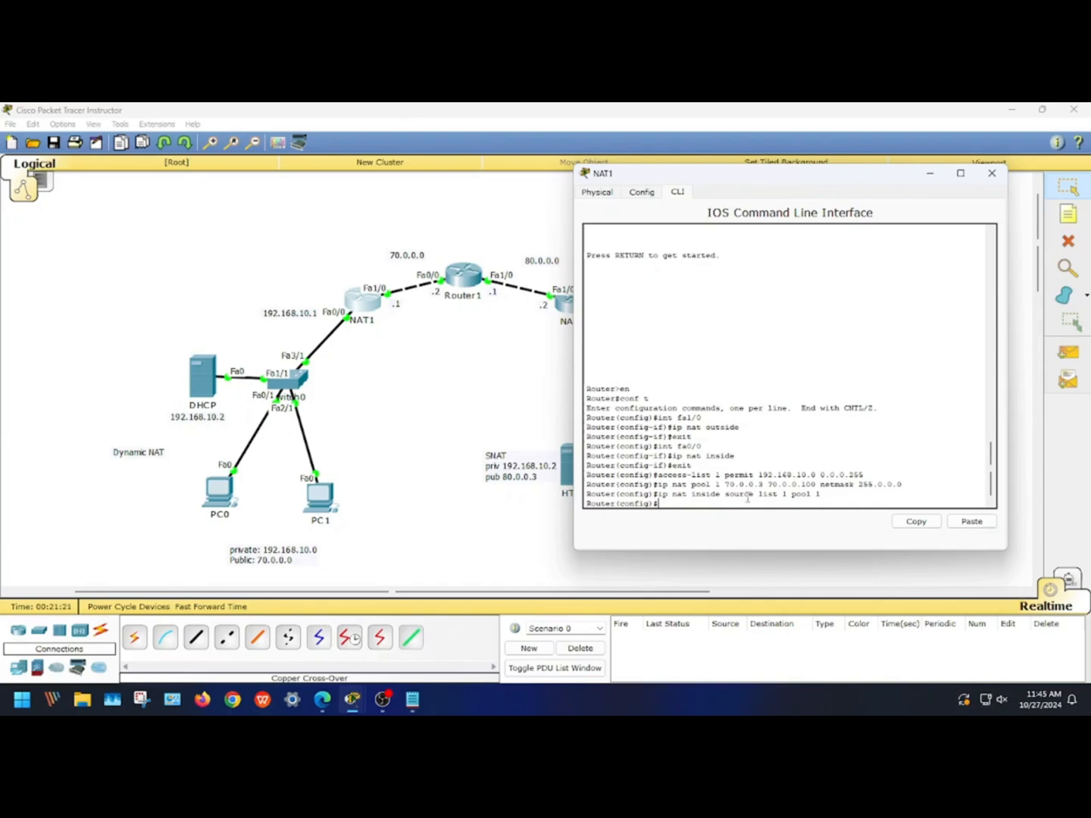
Step: Exit configuration mode on NAT1 and run show ip nat translations
text(exit)
key(Return)
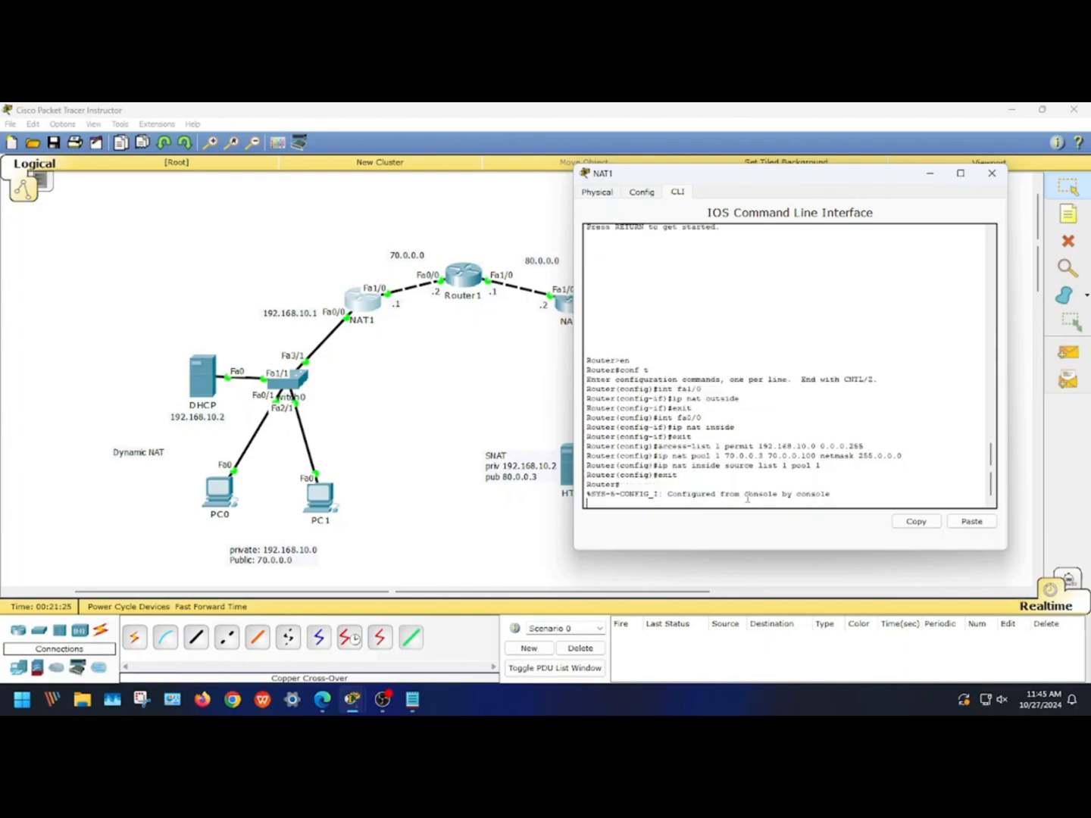
key(Return)
text(sho)
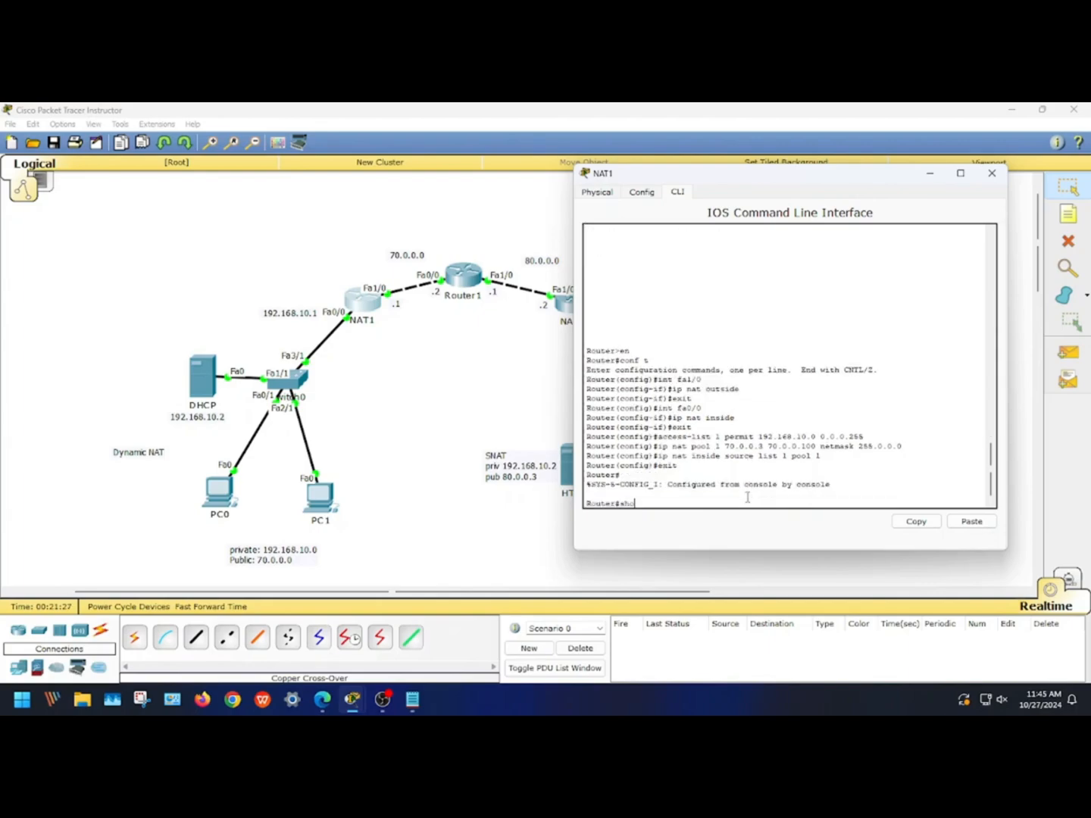
text(w ip nat translations)
key(Return)
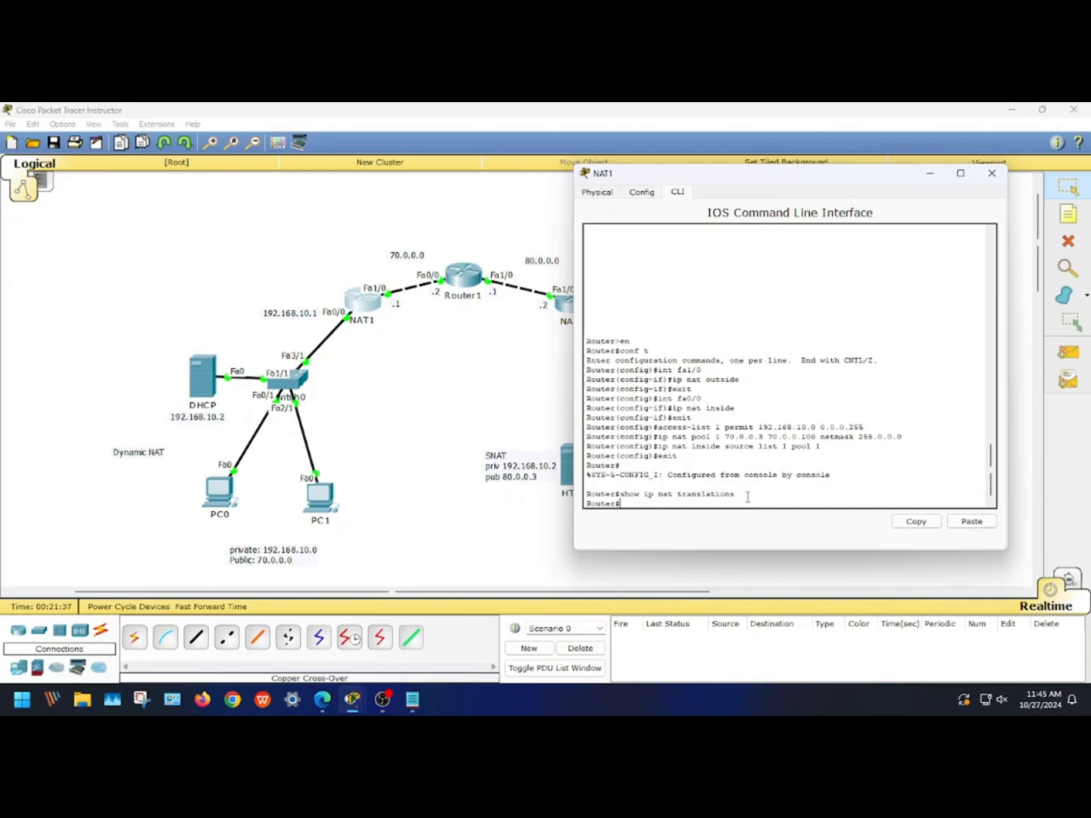
Step: Run show ip nat statistics on NAT1, examine the pool 1 details, and close the router window
key(Up)
key(BackSpace)
key(BackSpace)
key(BackSpace)
key(BackSpace)
key(BackSpace)
key(BackSpace)
key(BackSpace)
key(BackSpace)
text(statistics)
key(Return)
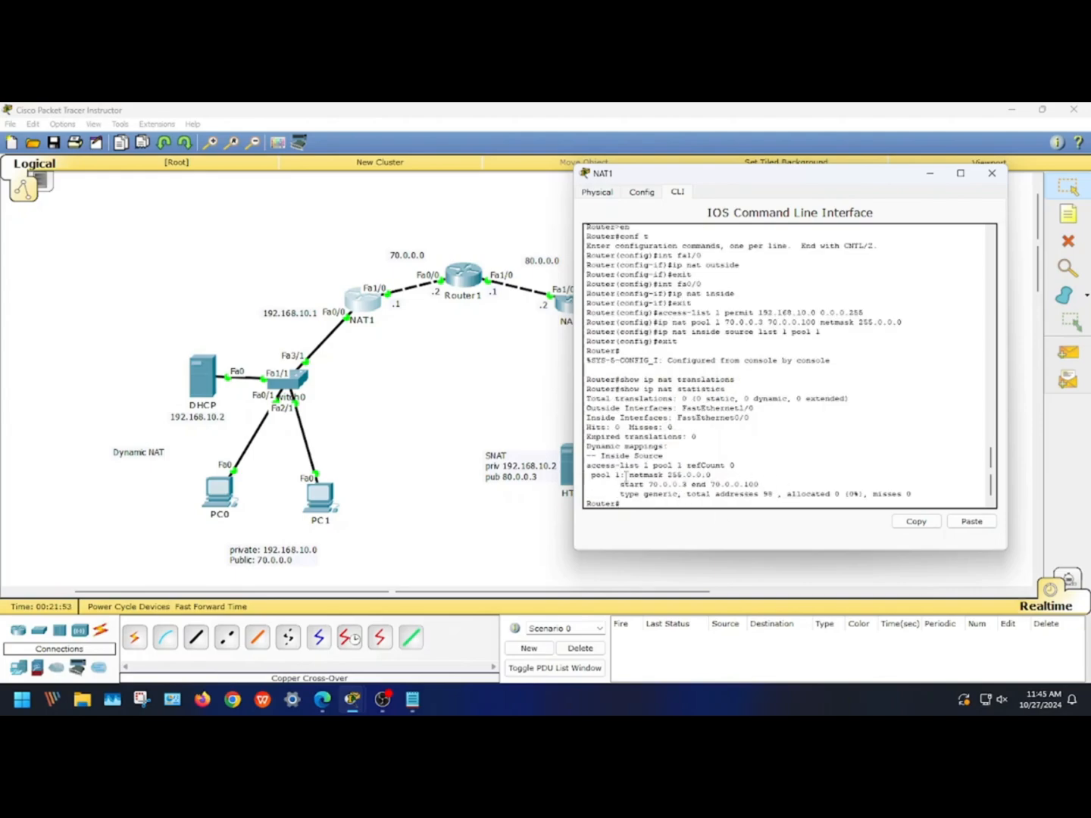
drag(625, 475, 913, 495)
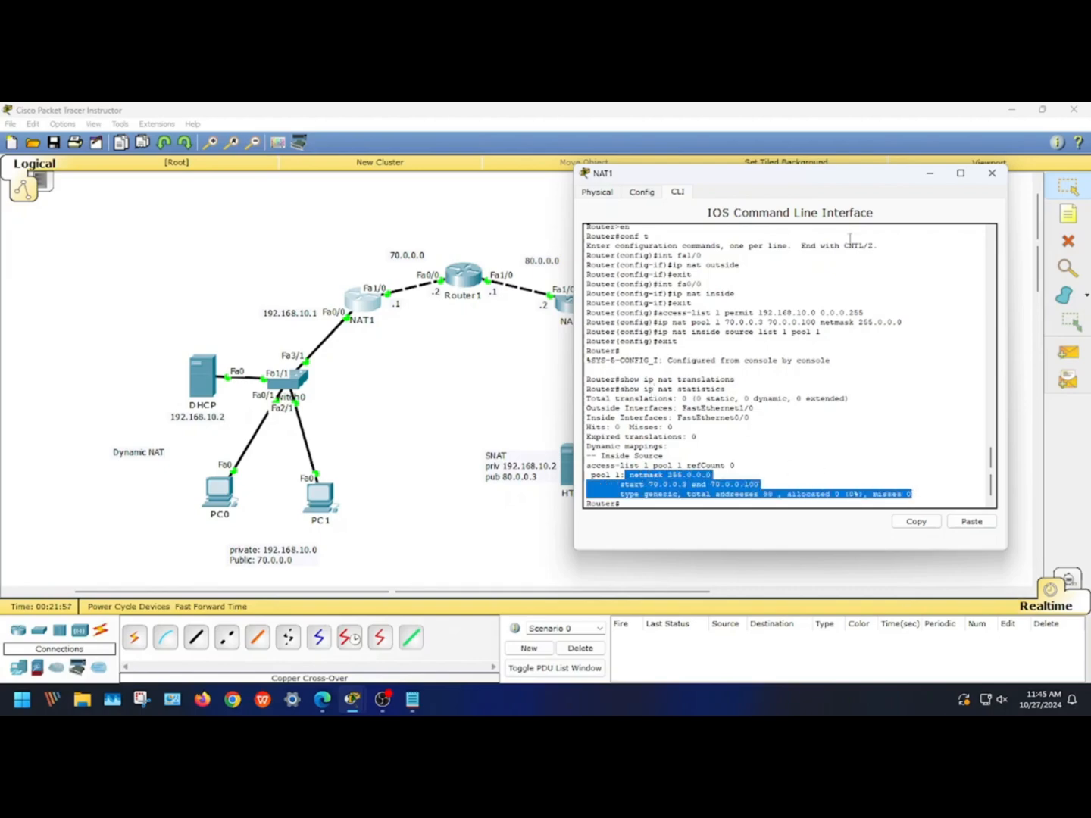
click(992, 173)
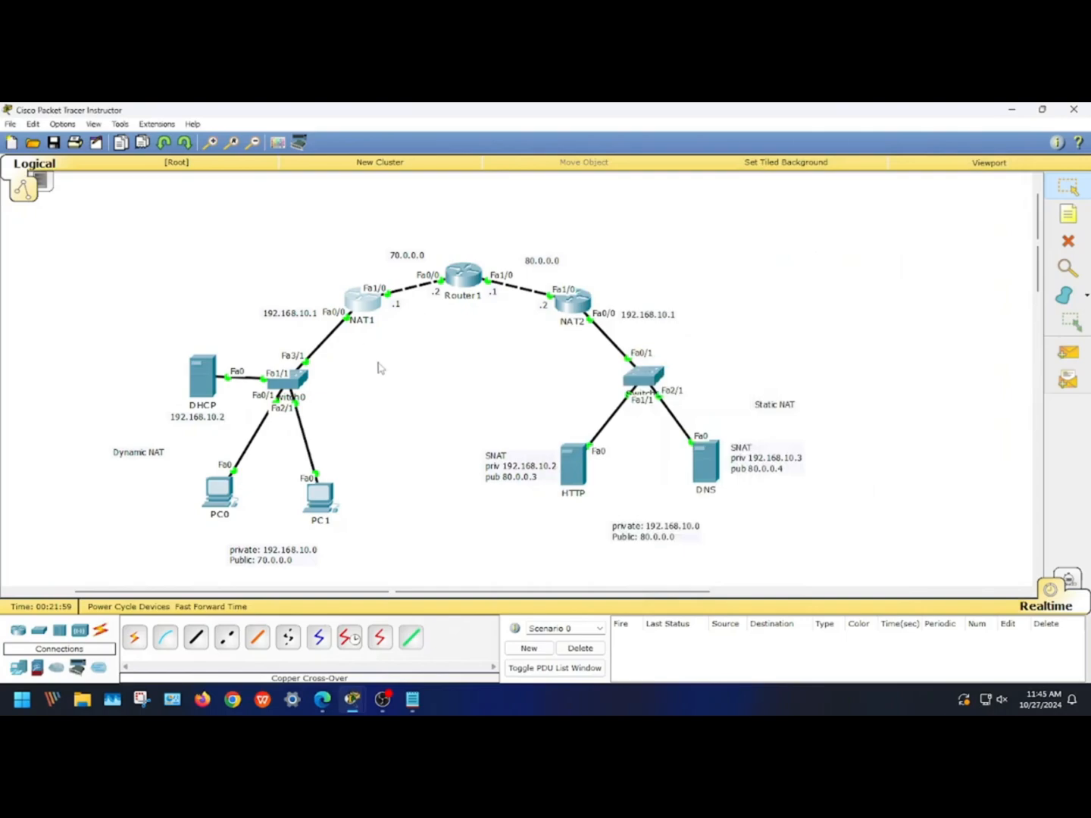
click(465, 277)
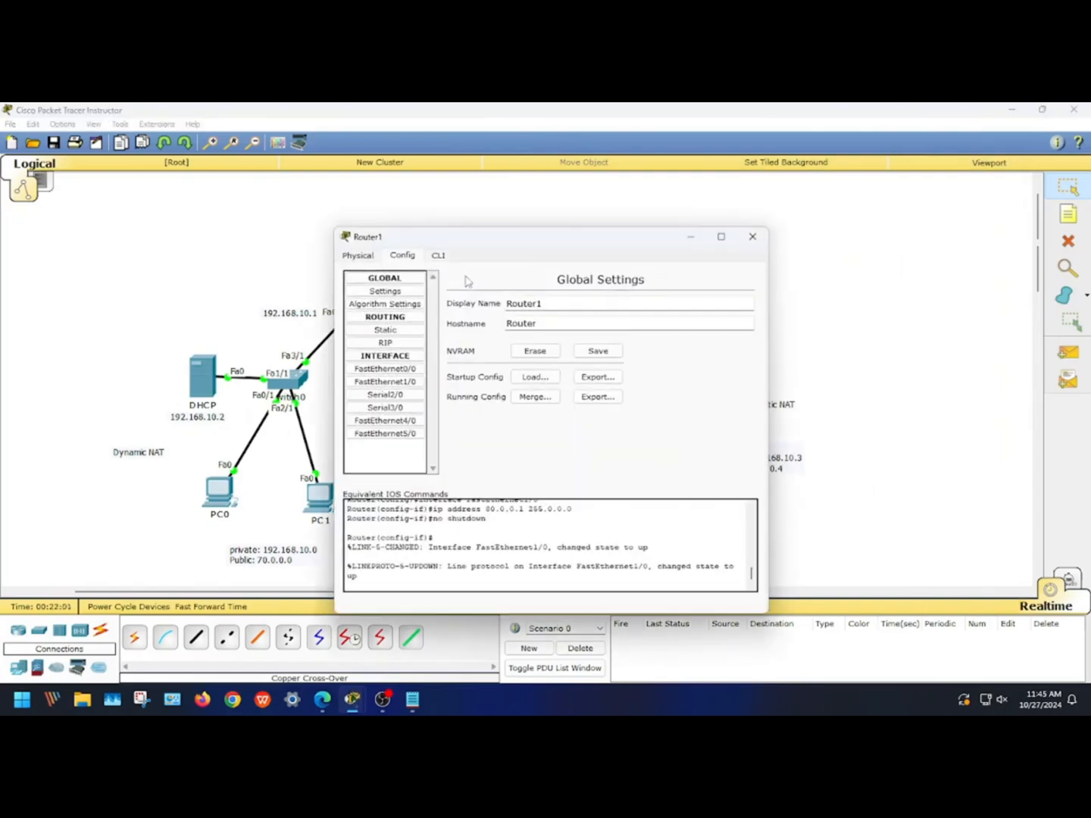
drag(450, 244, 704, 240)
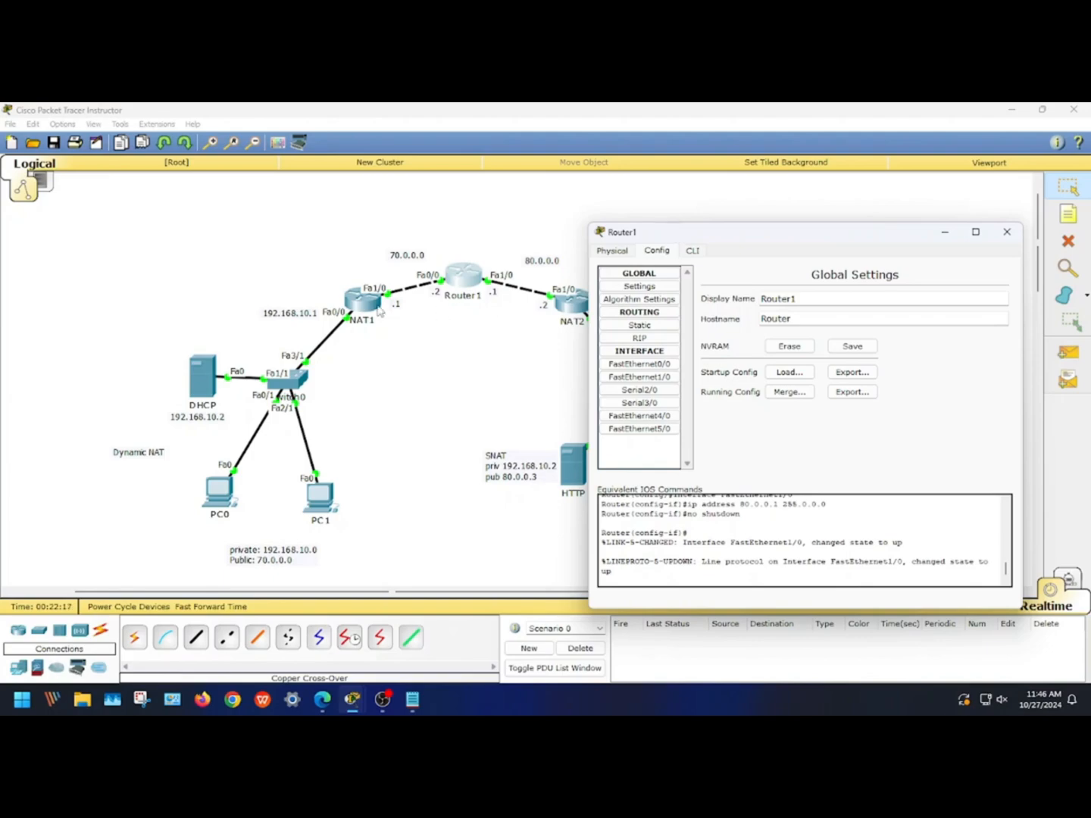
click(642, 328)
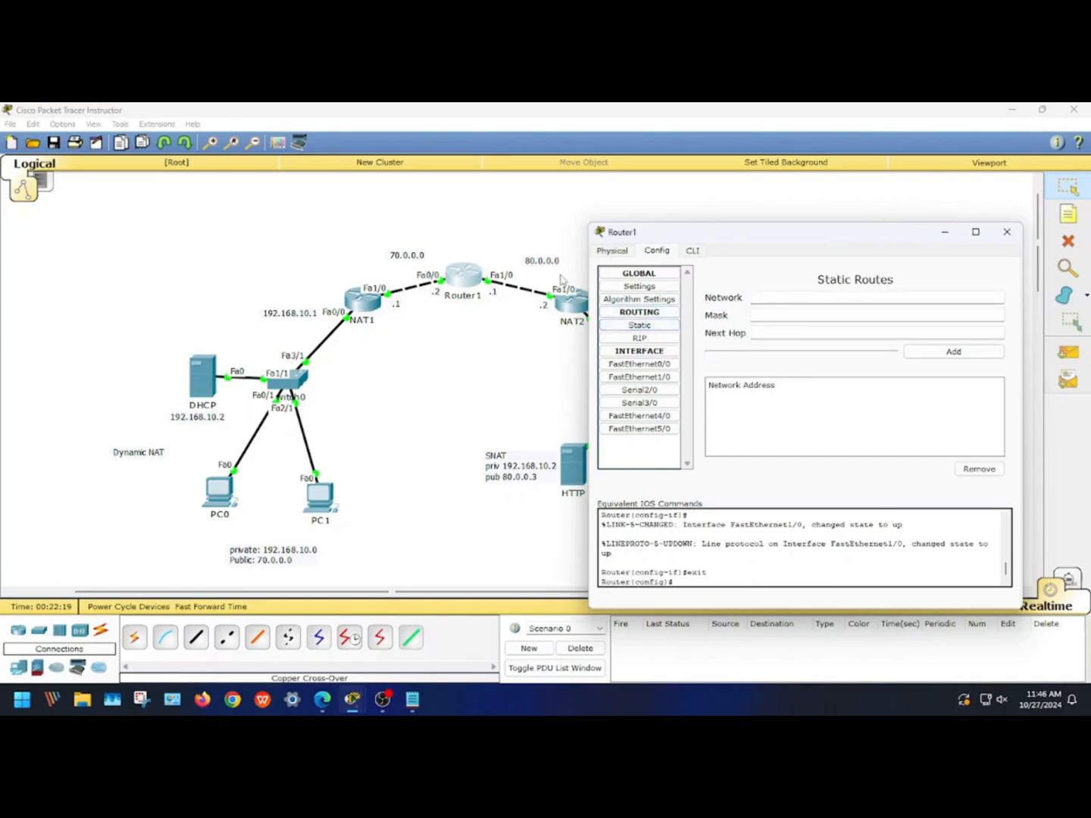
click(774, 297)
text(80.80)
key(BackSpace)
key(BackSpace)
key(BackSpace)
key(BackSpace)
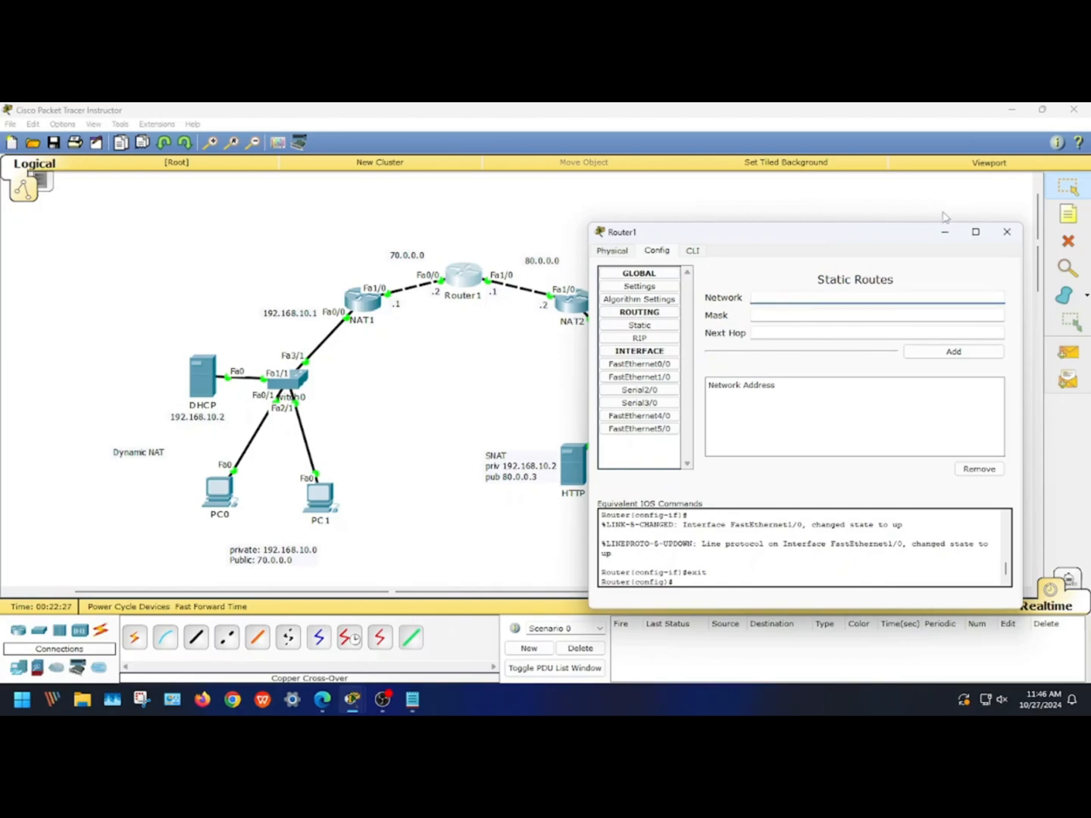
click(1007, 232)
Step: Open NAT1's static routing configuration and enter 80.0.0.0 as the destination network
click(362, 300)
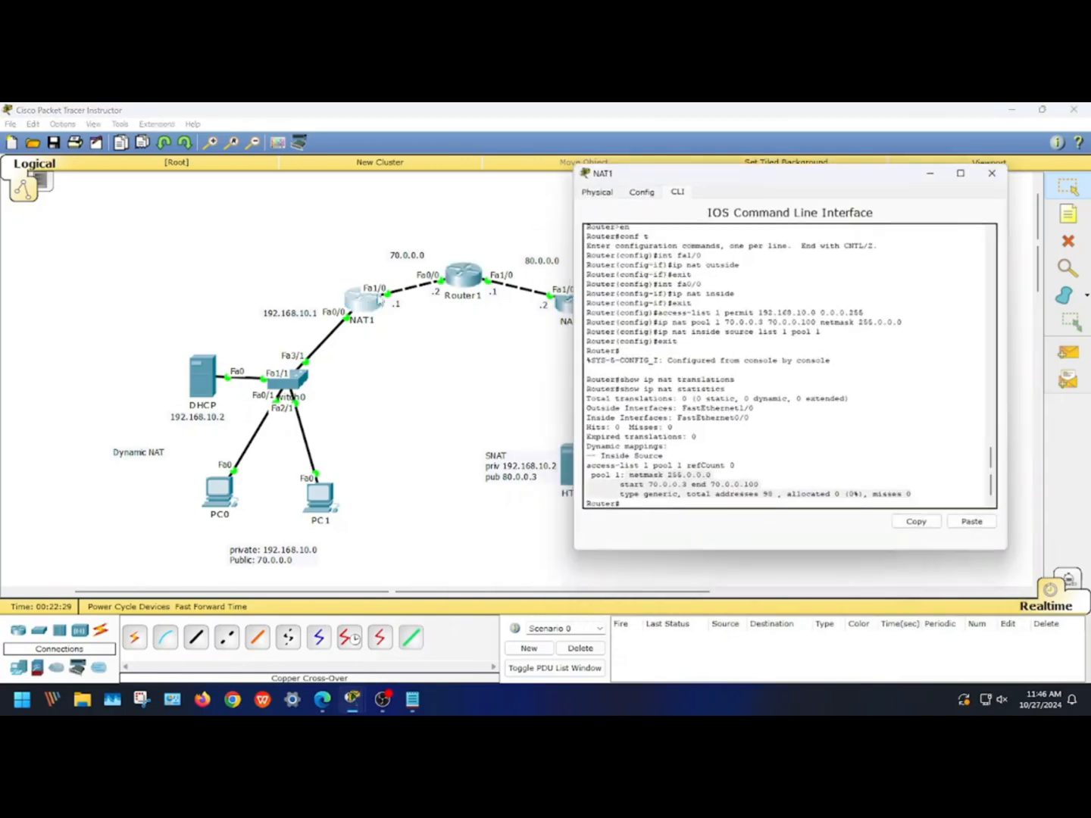
drag(665, 180, 816, 200)
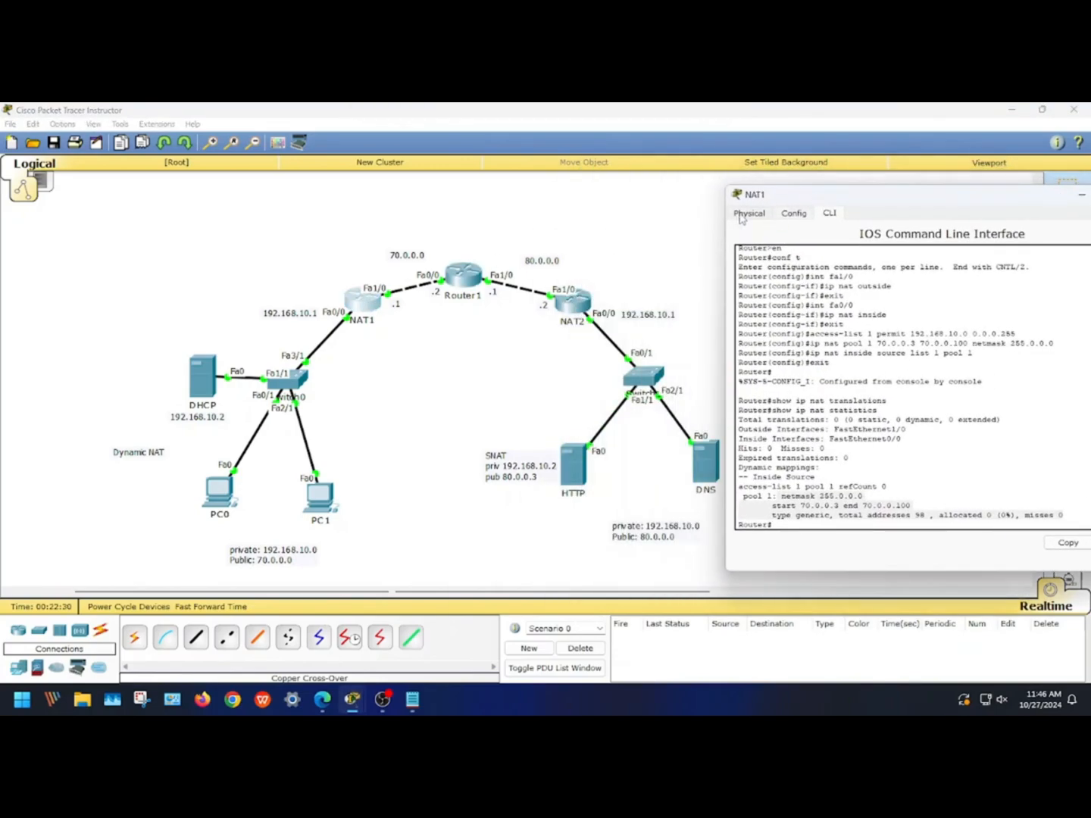
click(792, 214)
click(776, 290)
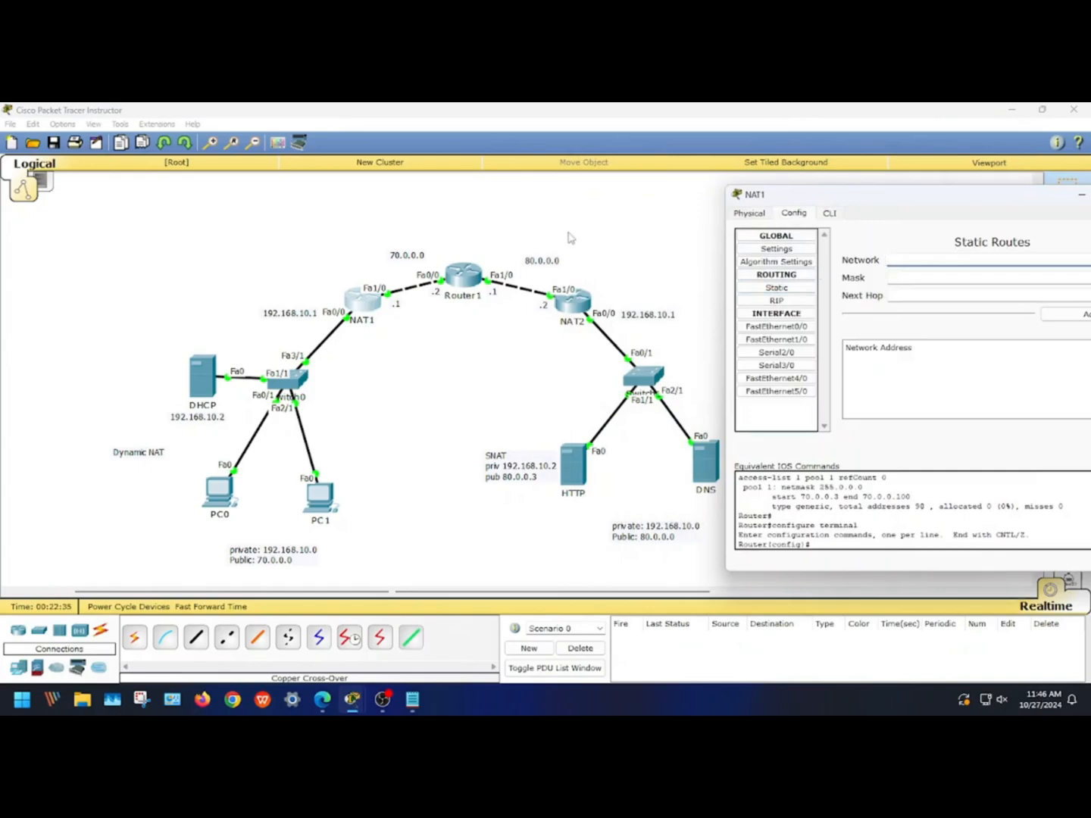
click(912, 260)
text(80)
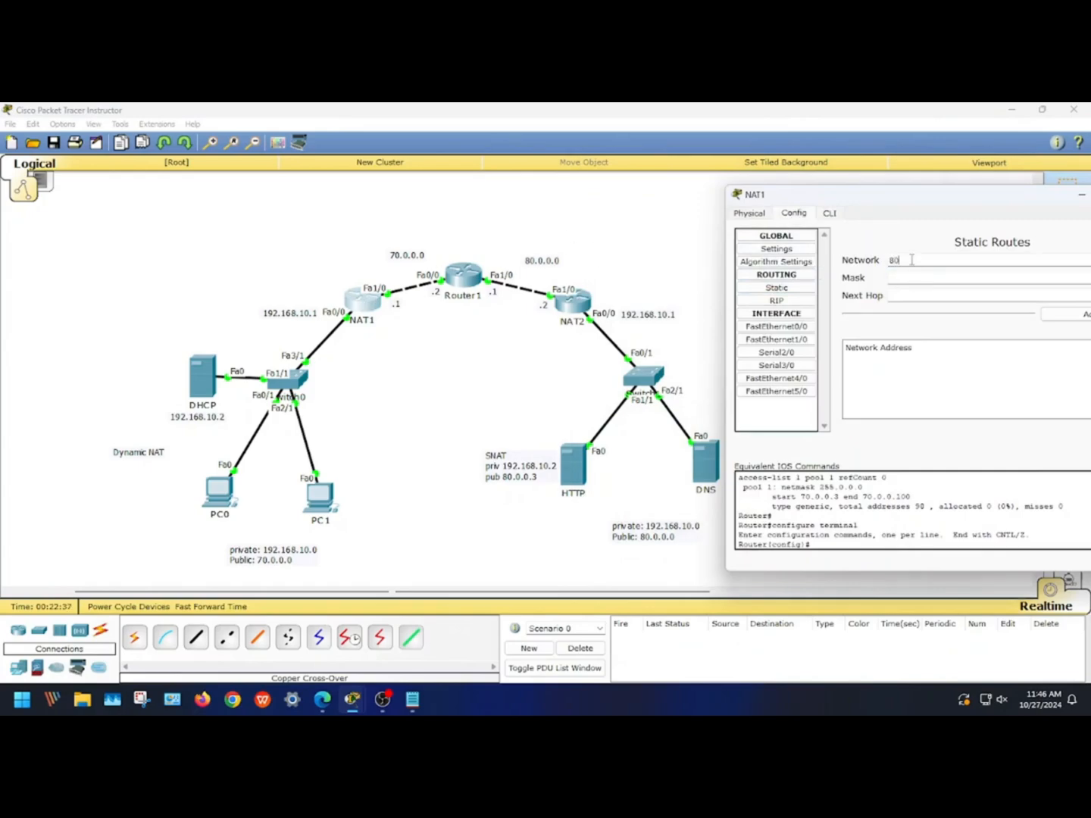
text(.0.0.0)
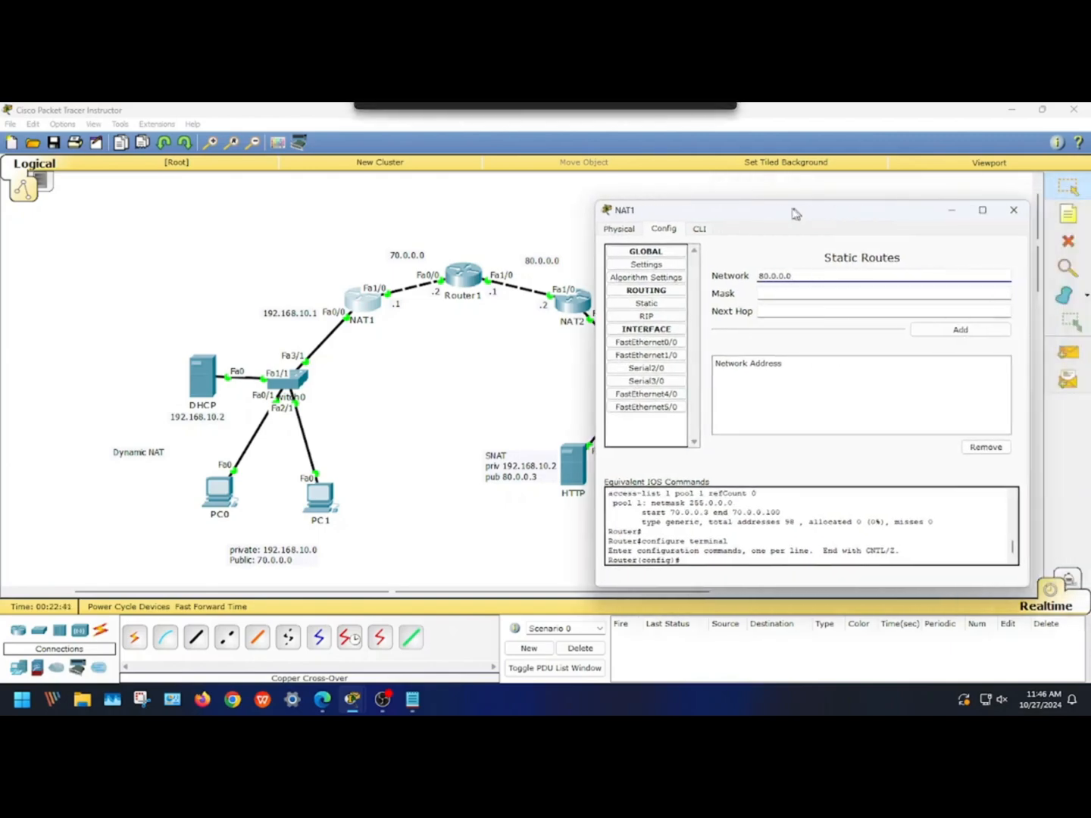
Step: Set the NAT1 static route's mask to 255.0.0.0 and its next hop to 70.0.0.2
drag(926, 198, 787, 215)
click(772, 292)
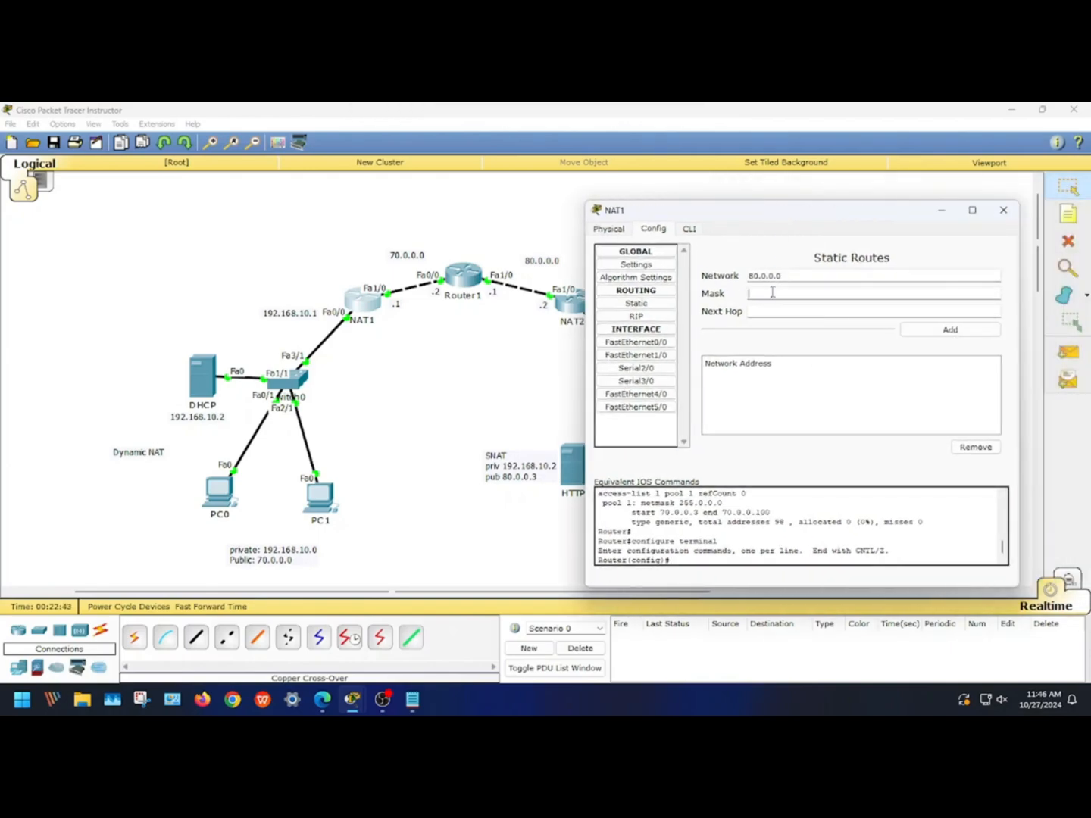
text(255.0.0.0)
click(773, 311)
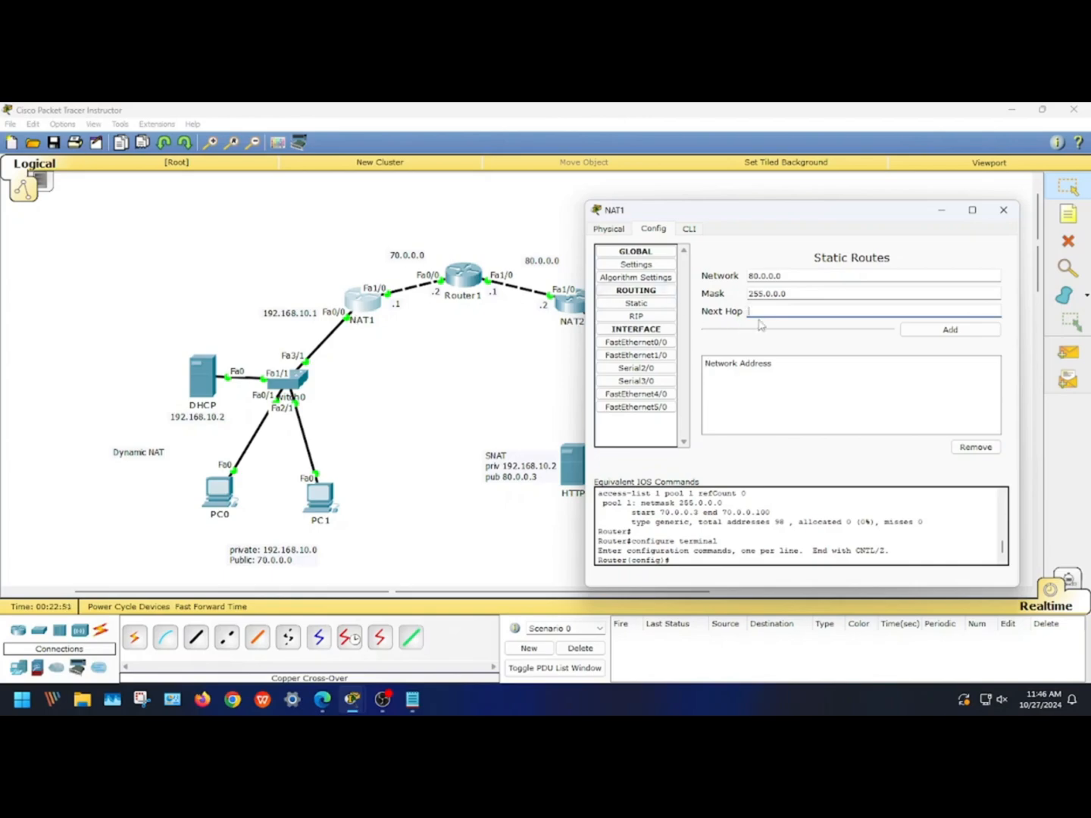
text(70.0.0.2)
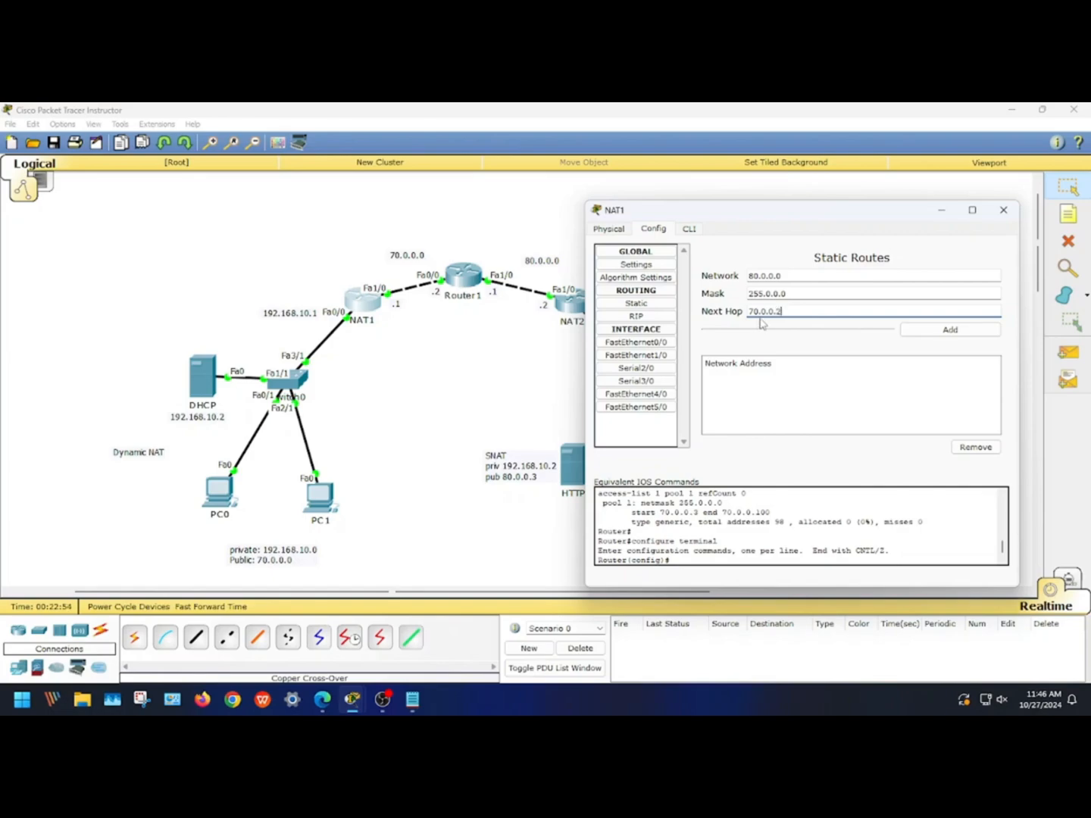
Step: Add the 80.0.0.0 static route via 70.0.0.2 to NAT1 and minimise the router window
click(924, 335)
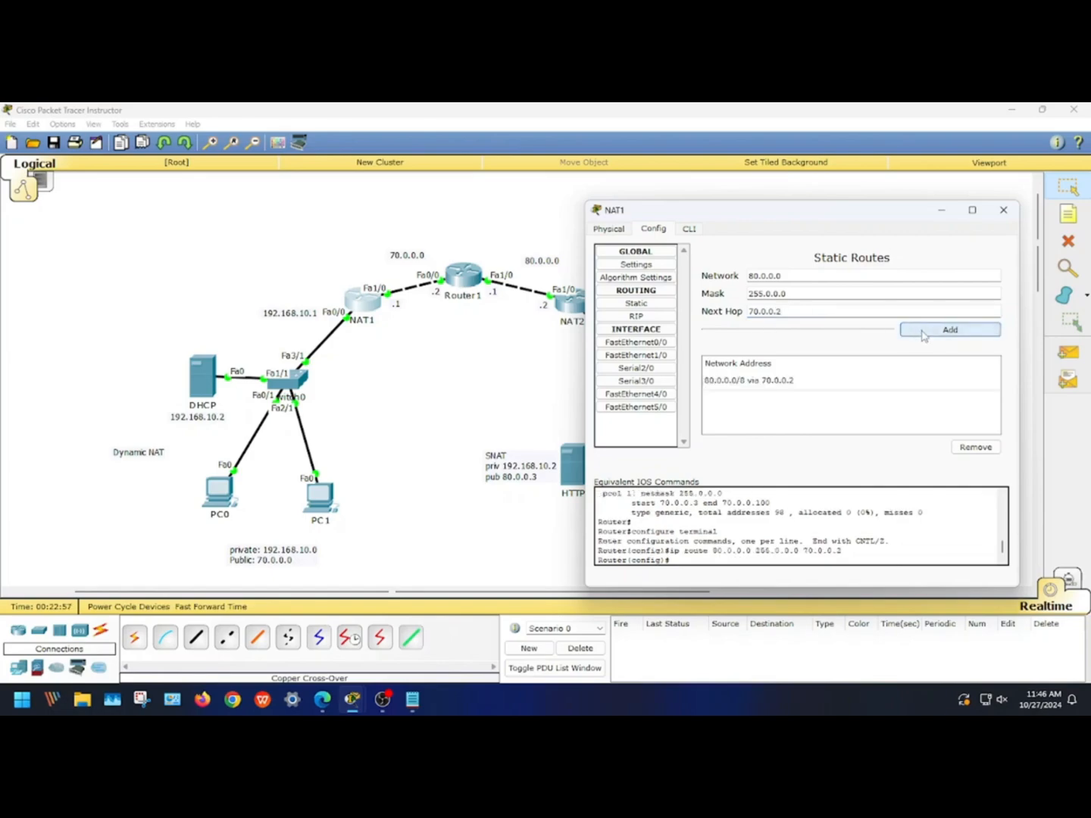
click(939, 213)
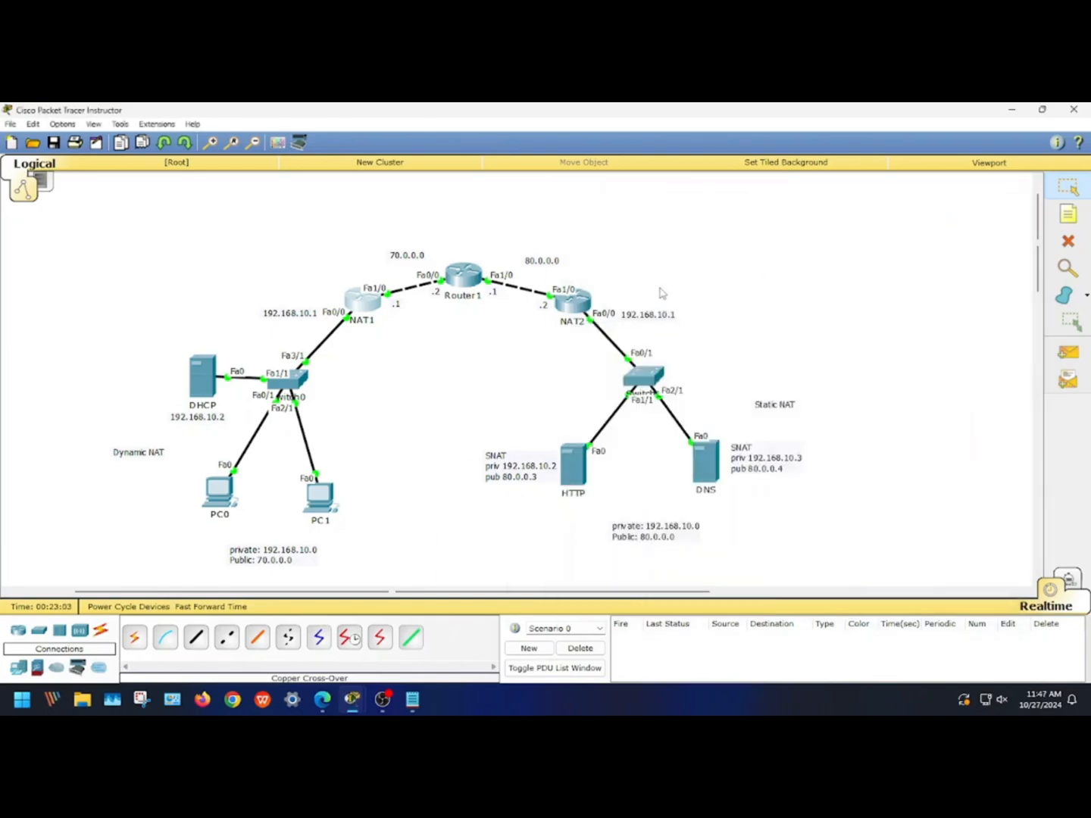
Step: Open NAT2's static routing configuration and enter 70.0.0.0 as the destination network
click(578, 309)
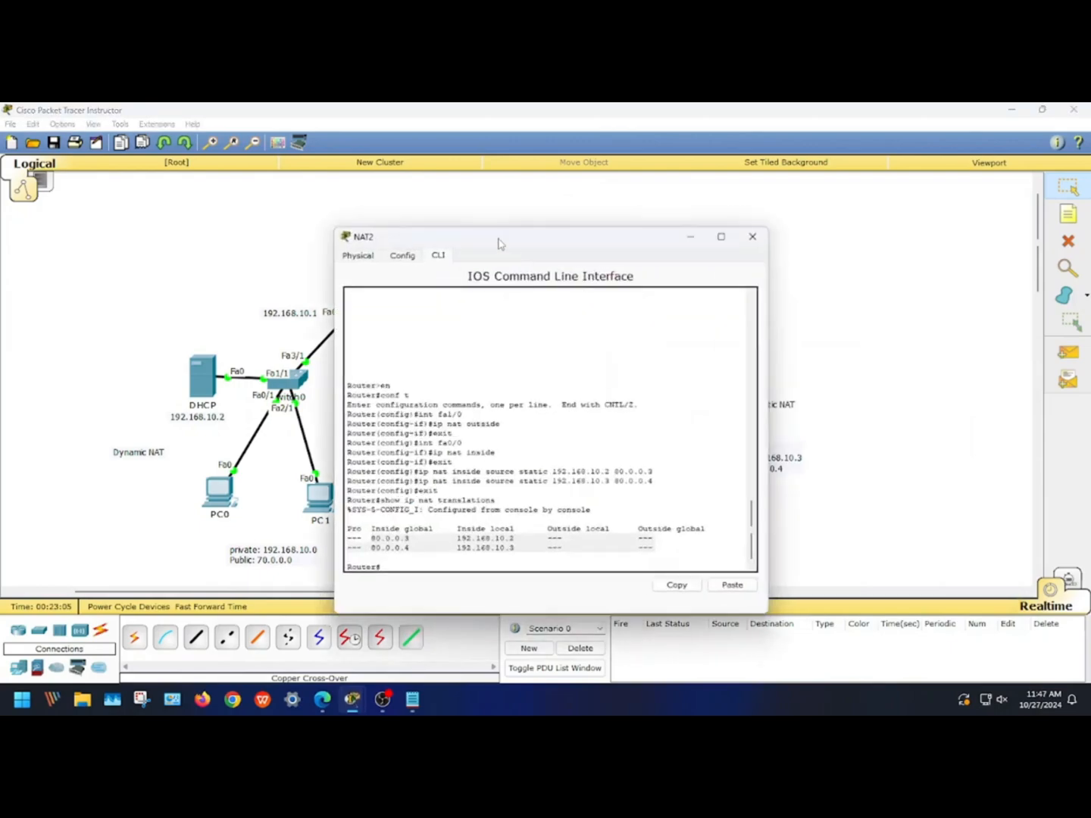
drag(497, 239, 791, 236)
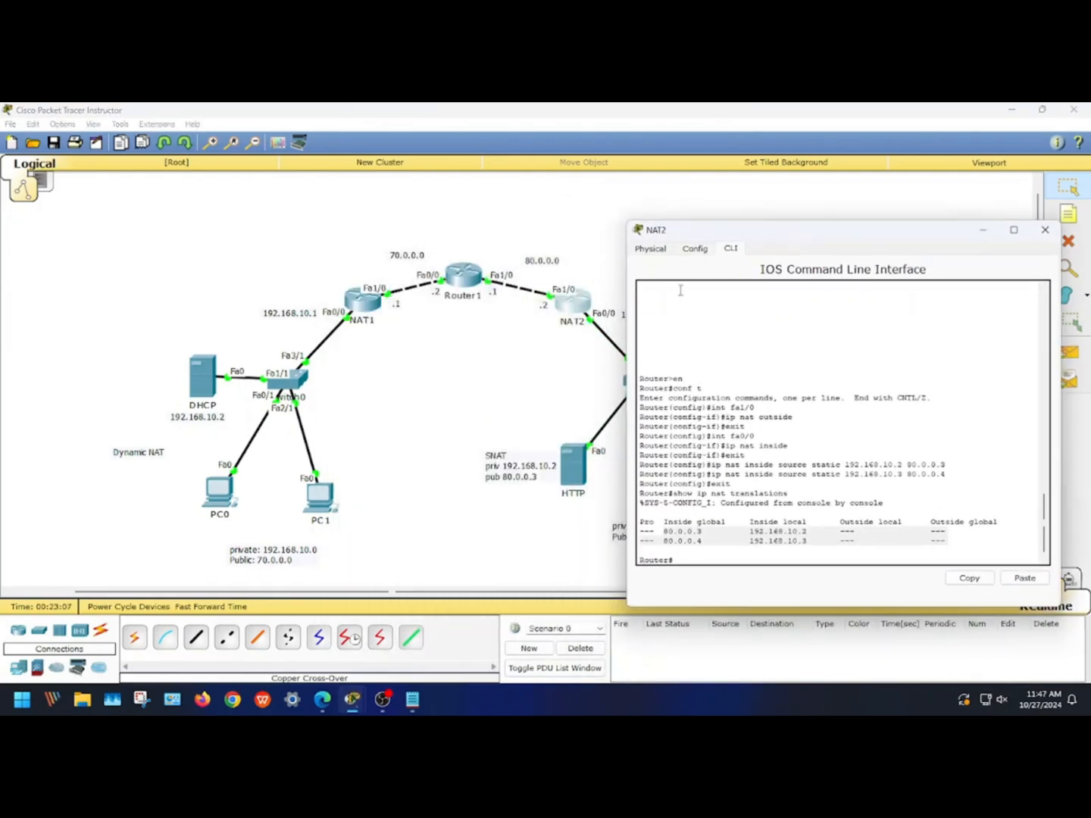
click(685, 251)
click(671, 324)
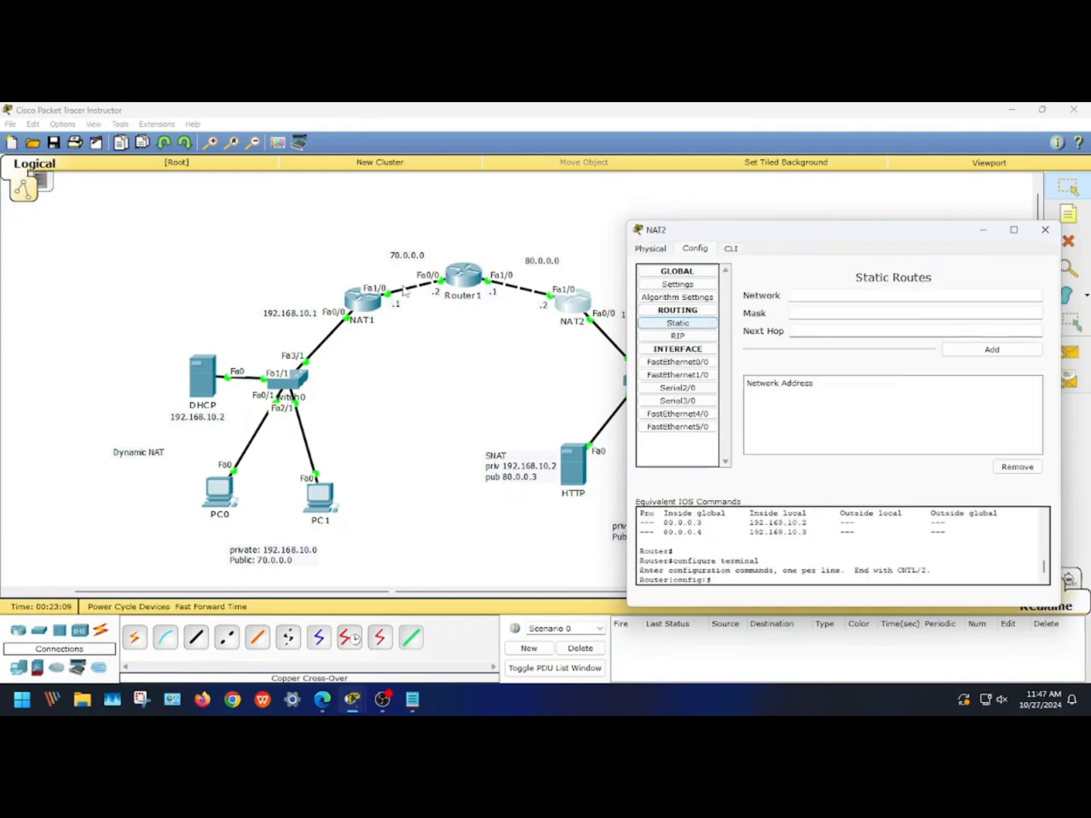
click(813, 297)
text(70.0.)
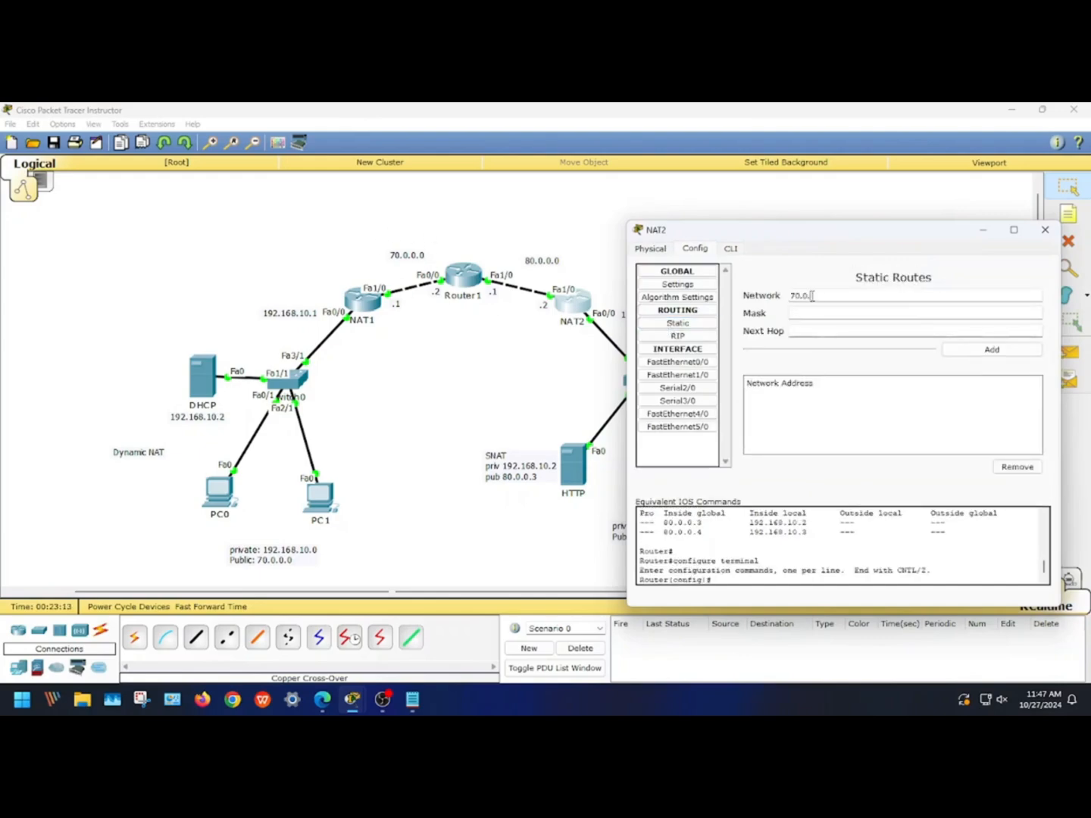
text(0.0)
Step: Set the NAT2 route's mask to 255.0.0.0 and next hop to 80.0.0.1, add the route, and minimise the window
click(831, 313)
text(255.0.0)
click(828, 331)
text(80.0.0)
click(977, 352)
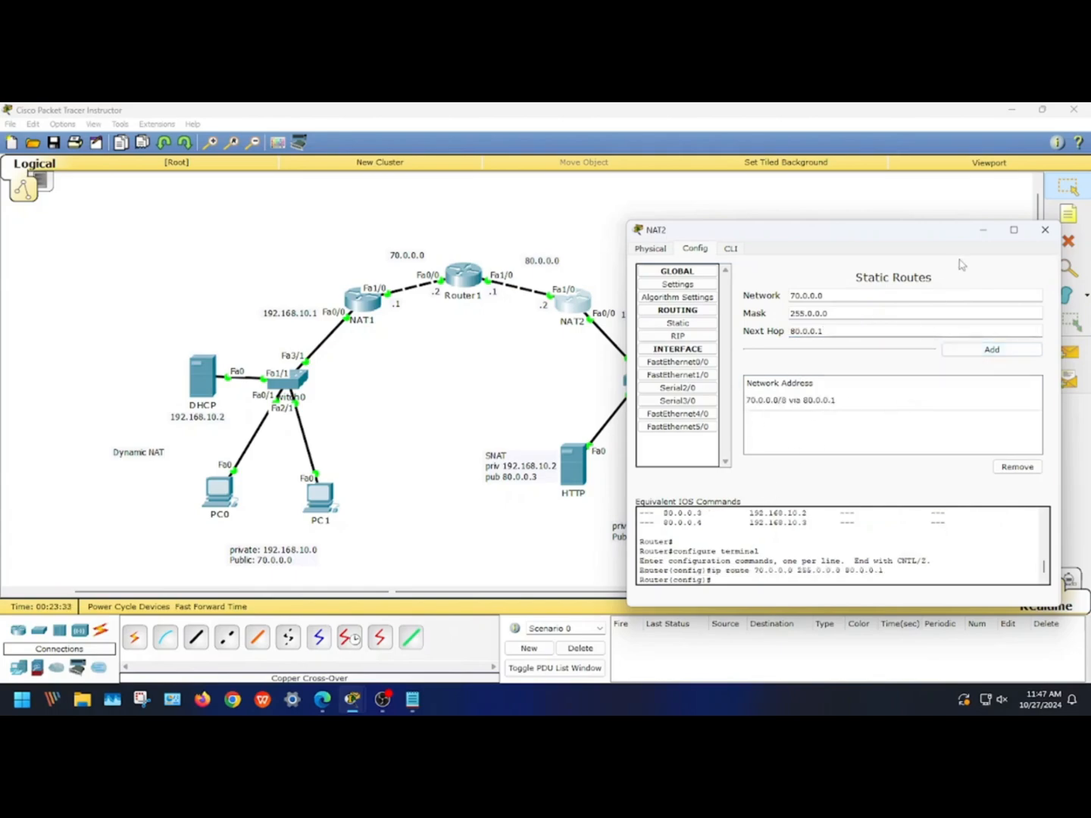
click(979, 234)
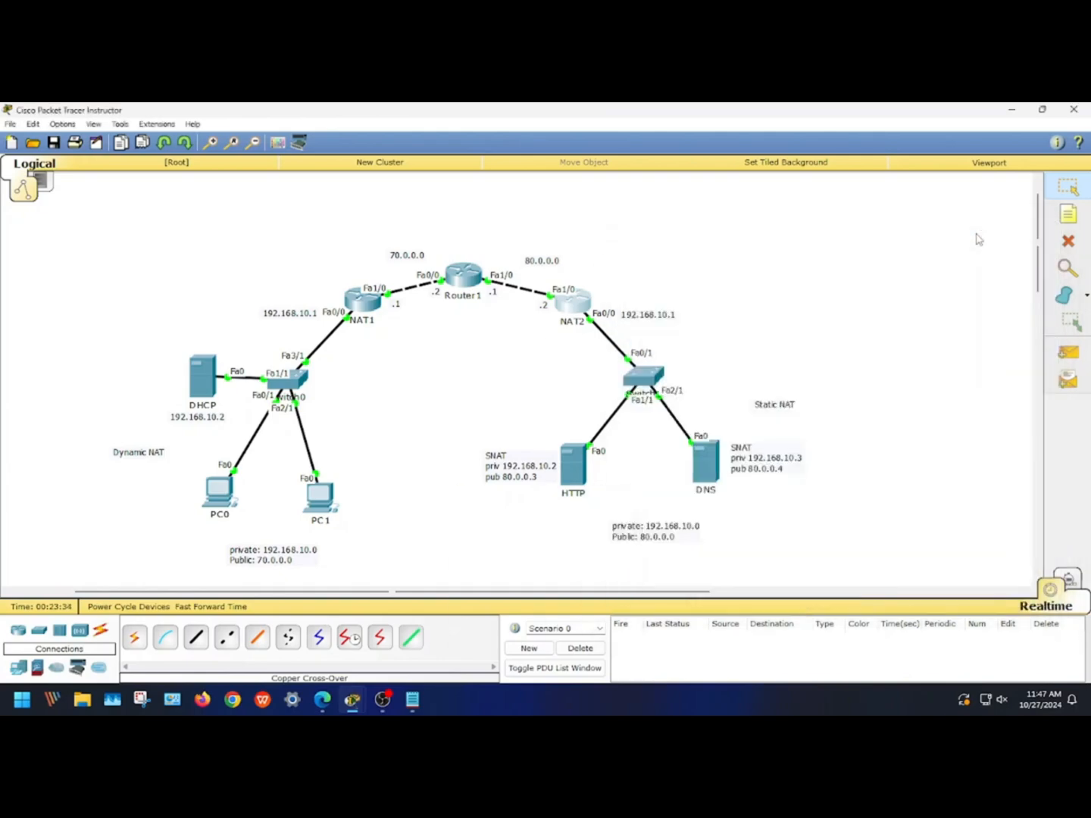
Step: Check the HTTP and HTTPS service settings on the HTTP server and close its window
click(574, 467)
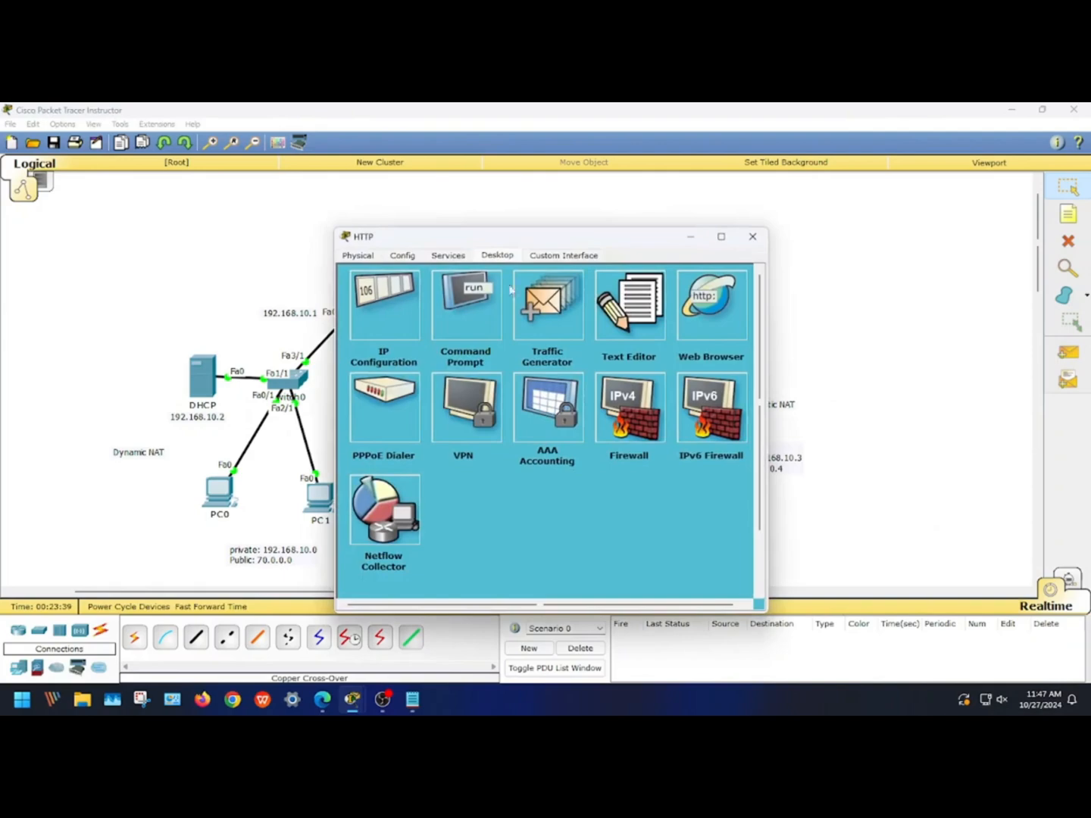
click(453, 259)
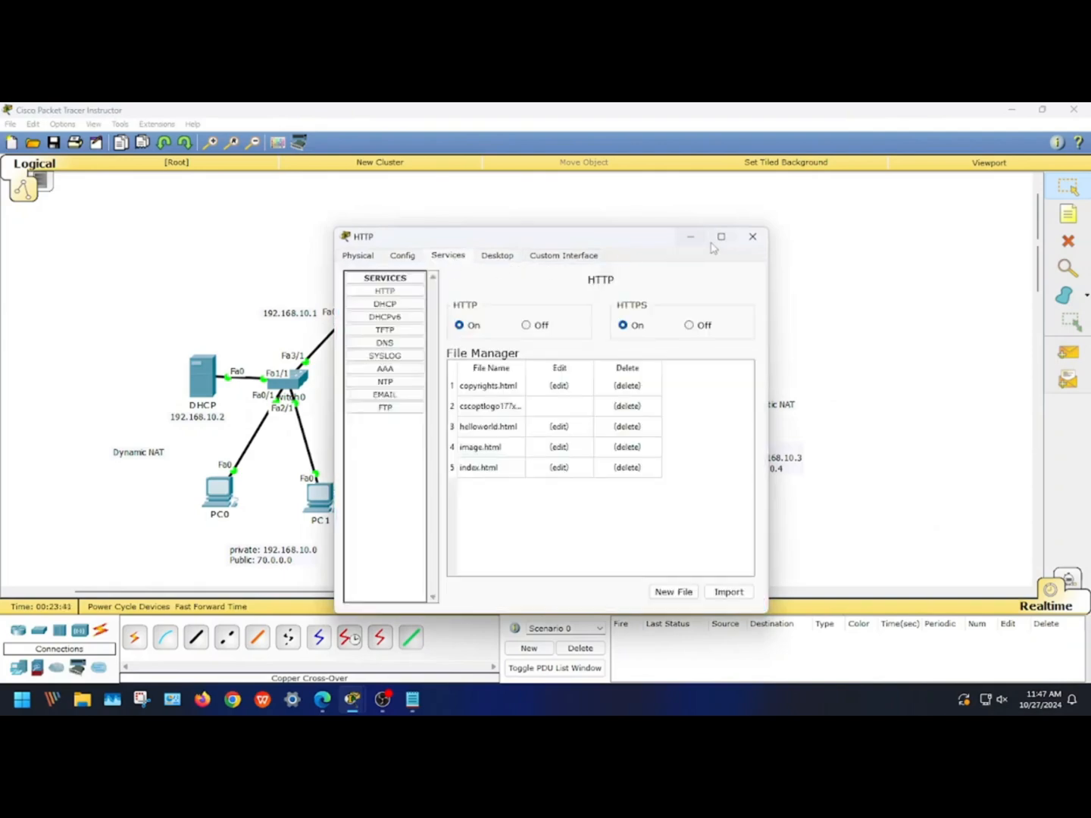
click(752, 239)
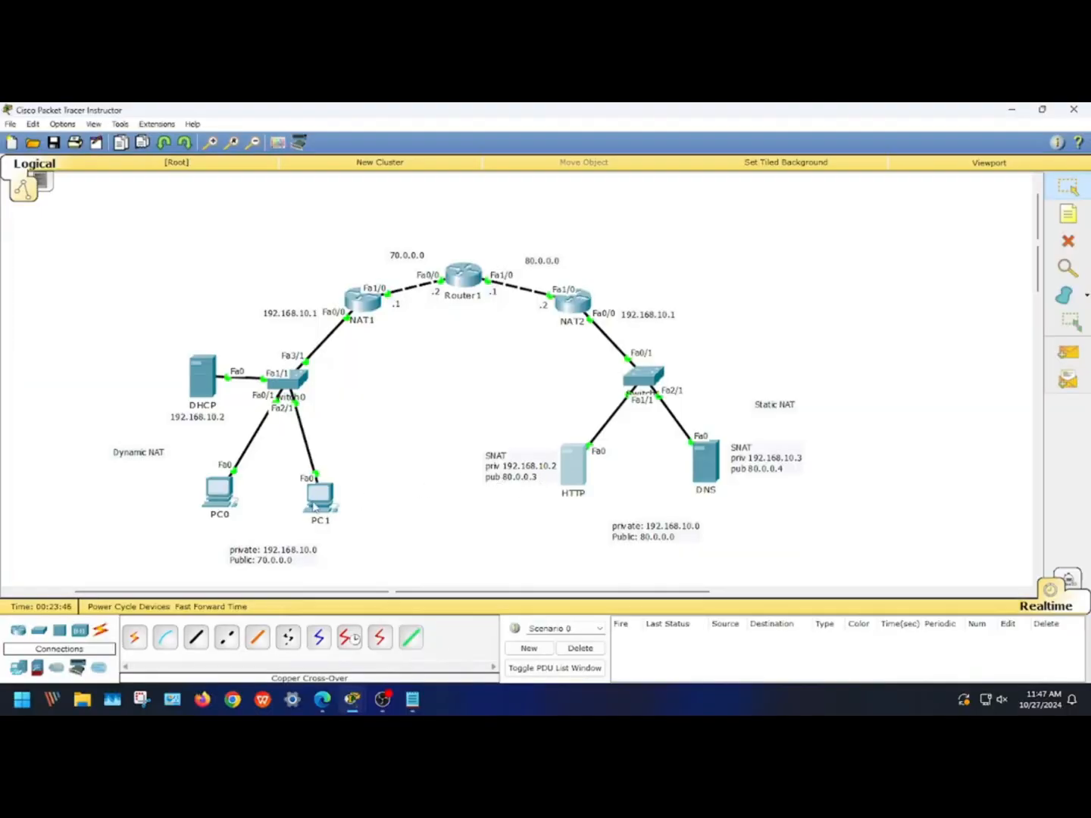
Step: Browse to 80.0.0.3 in PC1's web browser to test the HTTP server, and close the PC window
click(319, 497)
drag(513, 242, 203, 243)
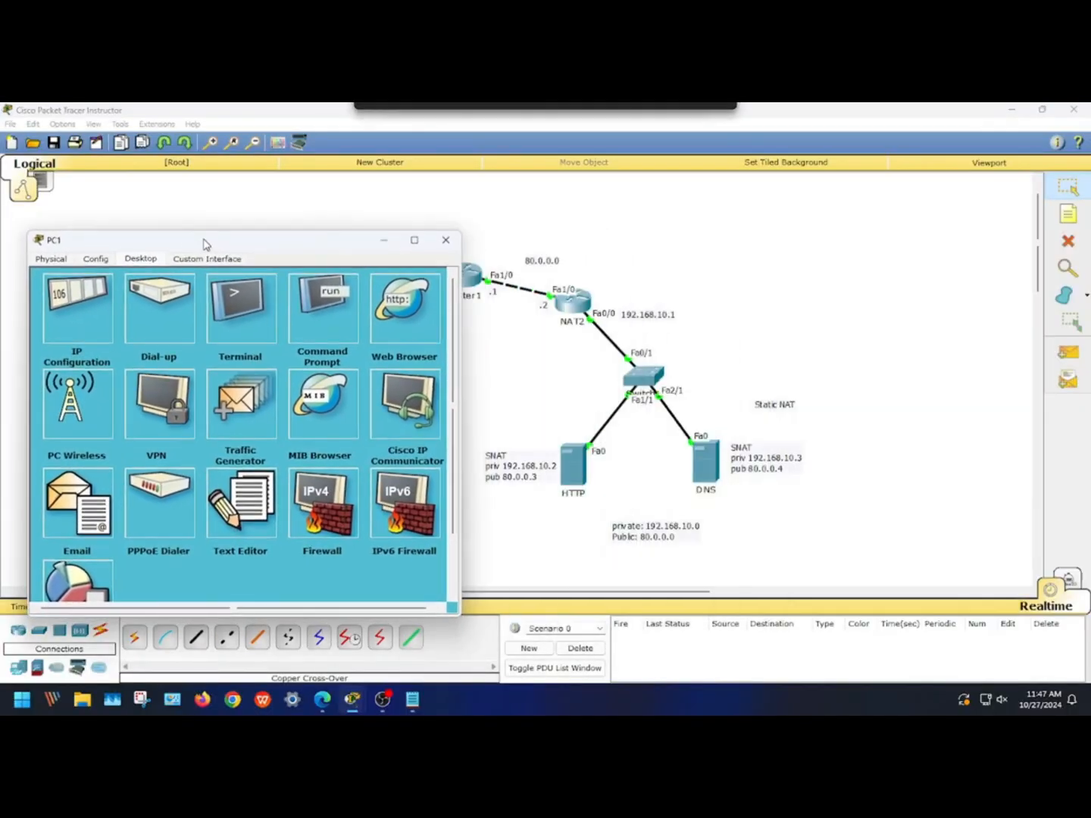
click(406, 306)
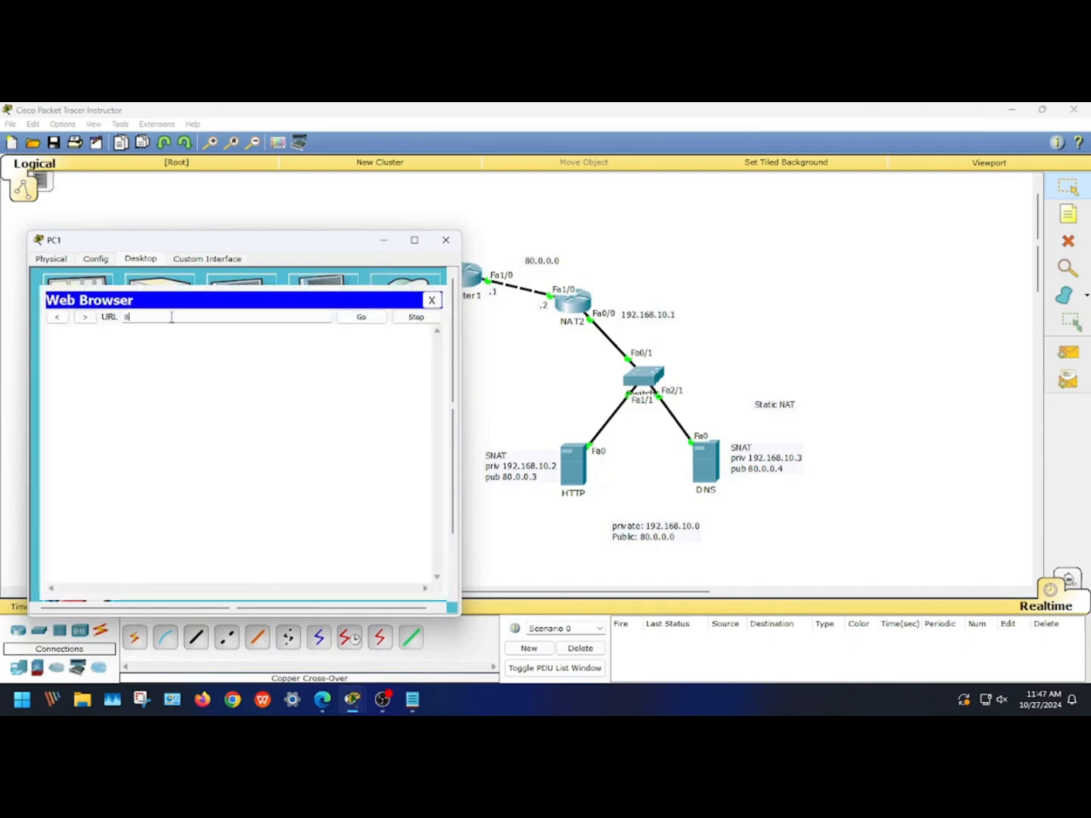
text(80.0.0.3)
key(Return)
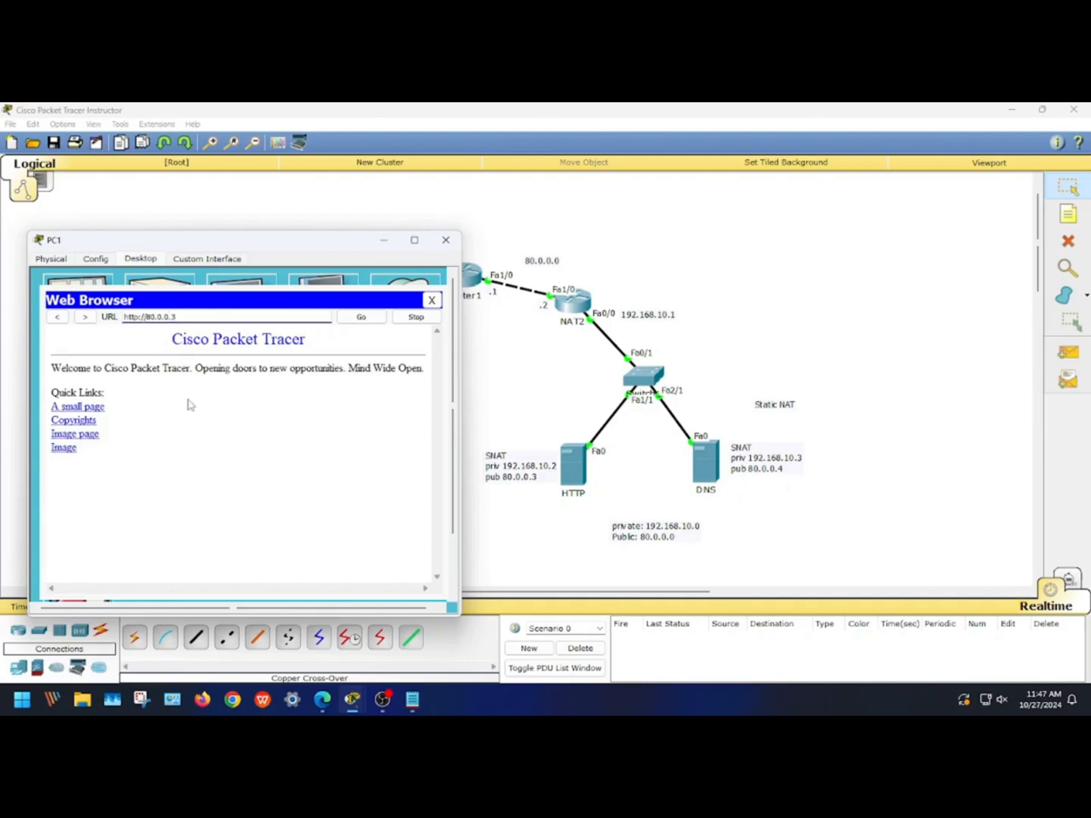
click(447, 241)
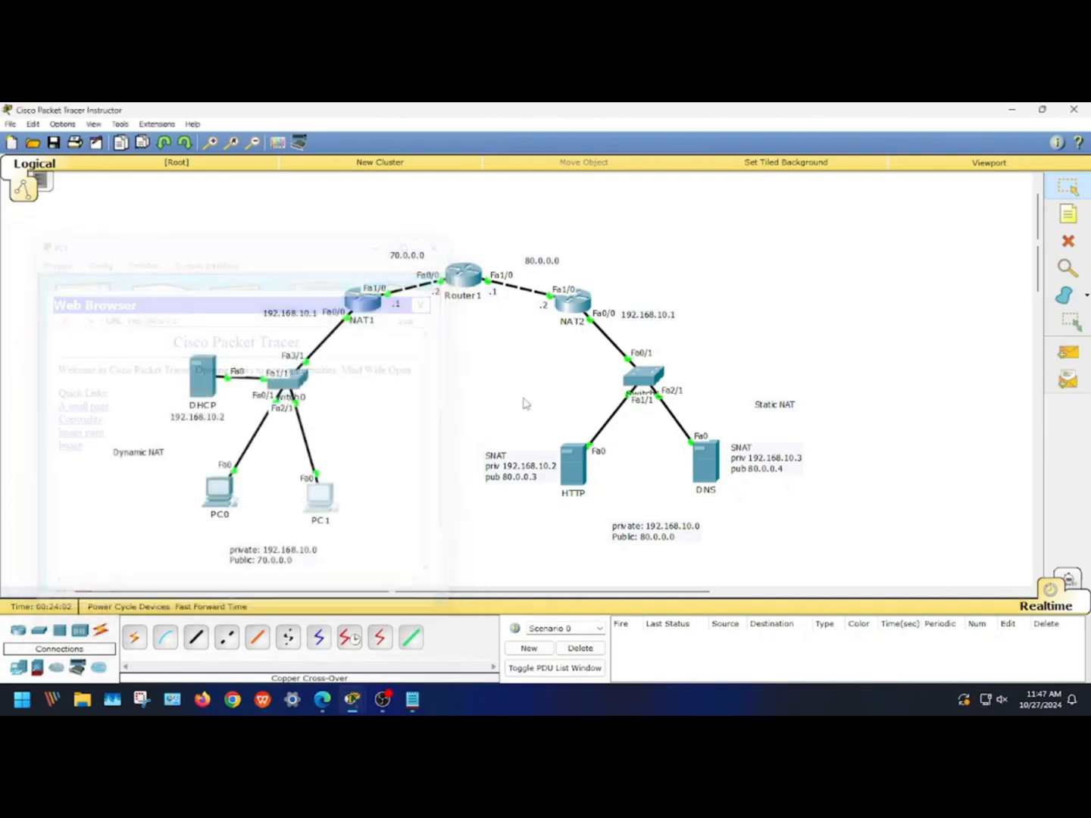
Step: Replace the body of the HTTP server's index.html with "Hi, I am 80.0.0.3" and save it, overwriting the existing file
click(574, 477)
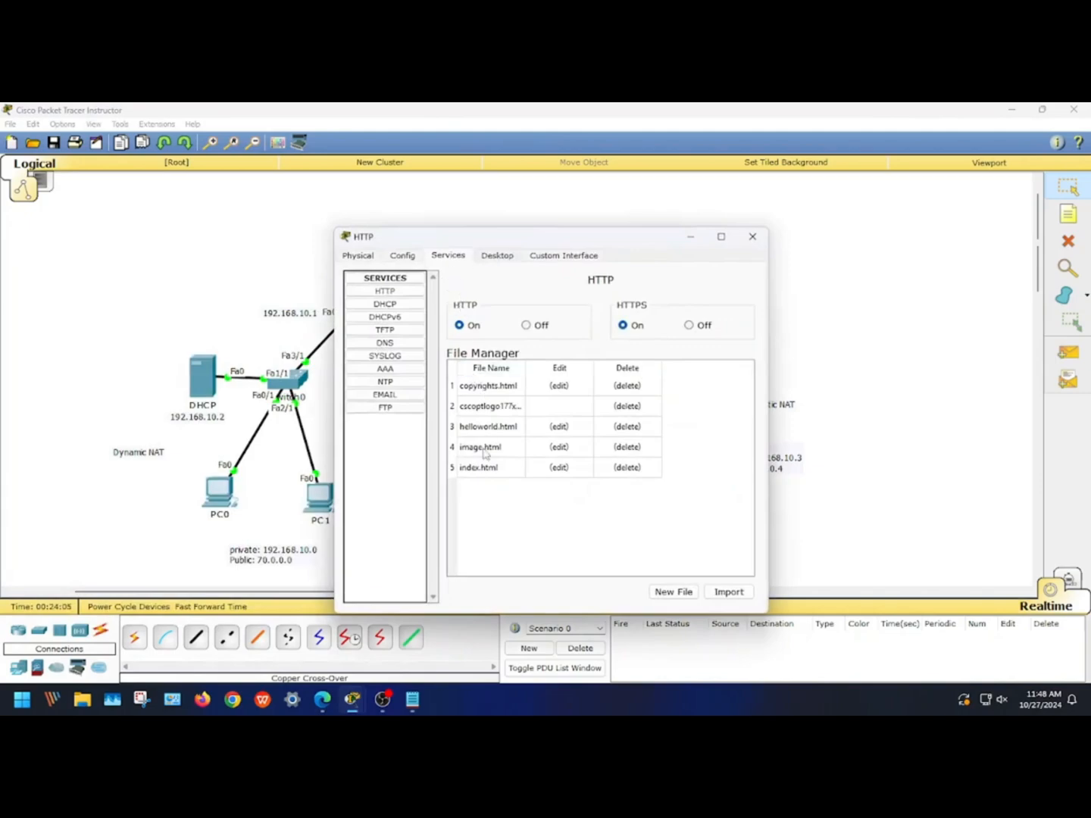
click(480, 469)
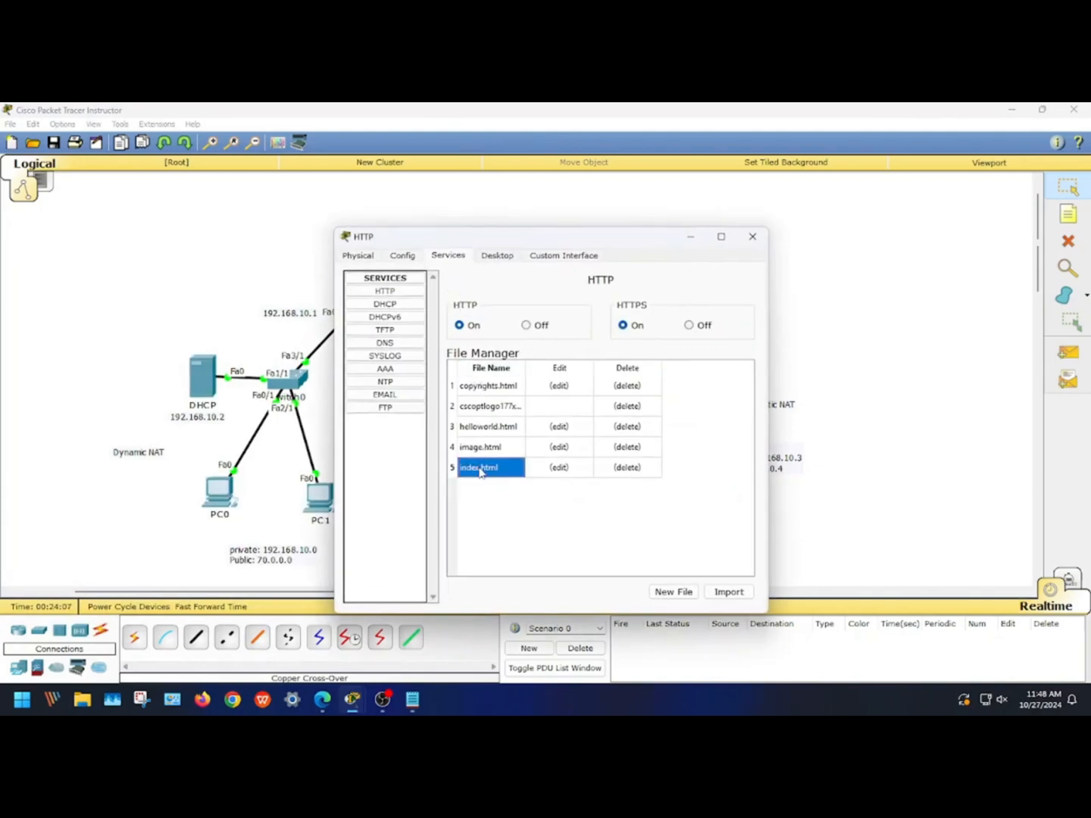
click(566, 469)
drag(679, 406, 455, 316)
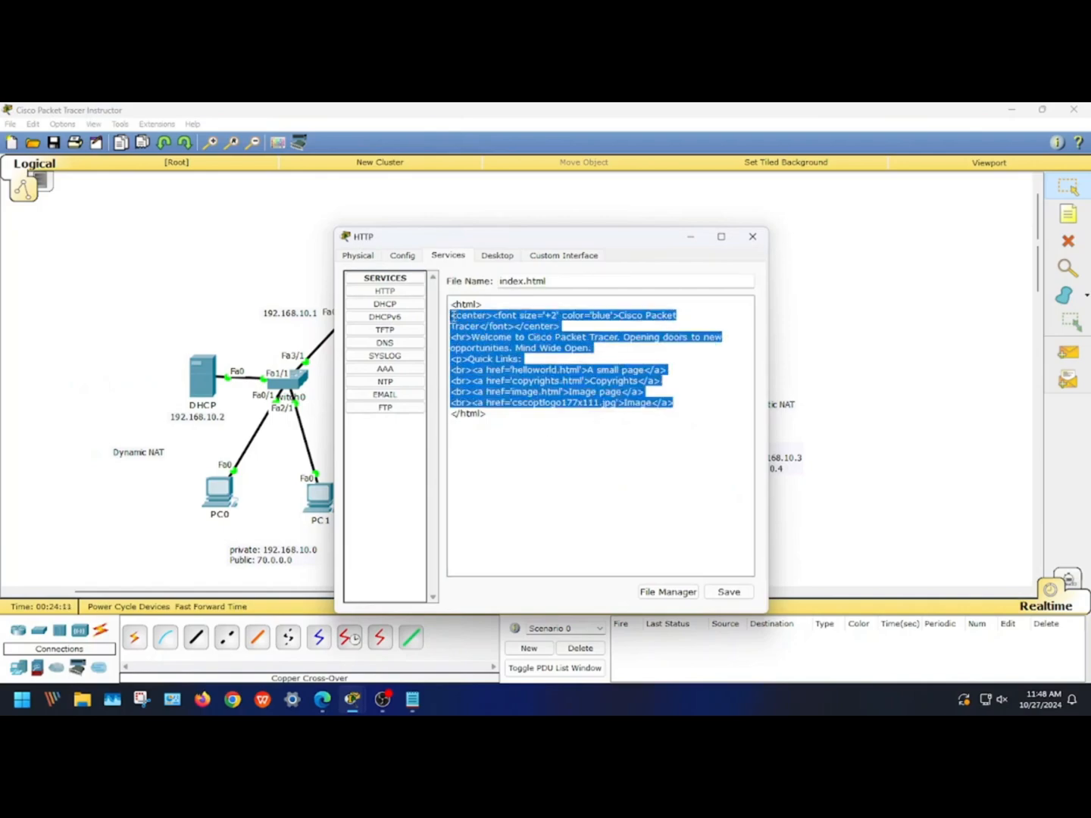
key(BackSpace)
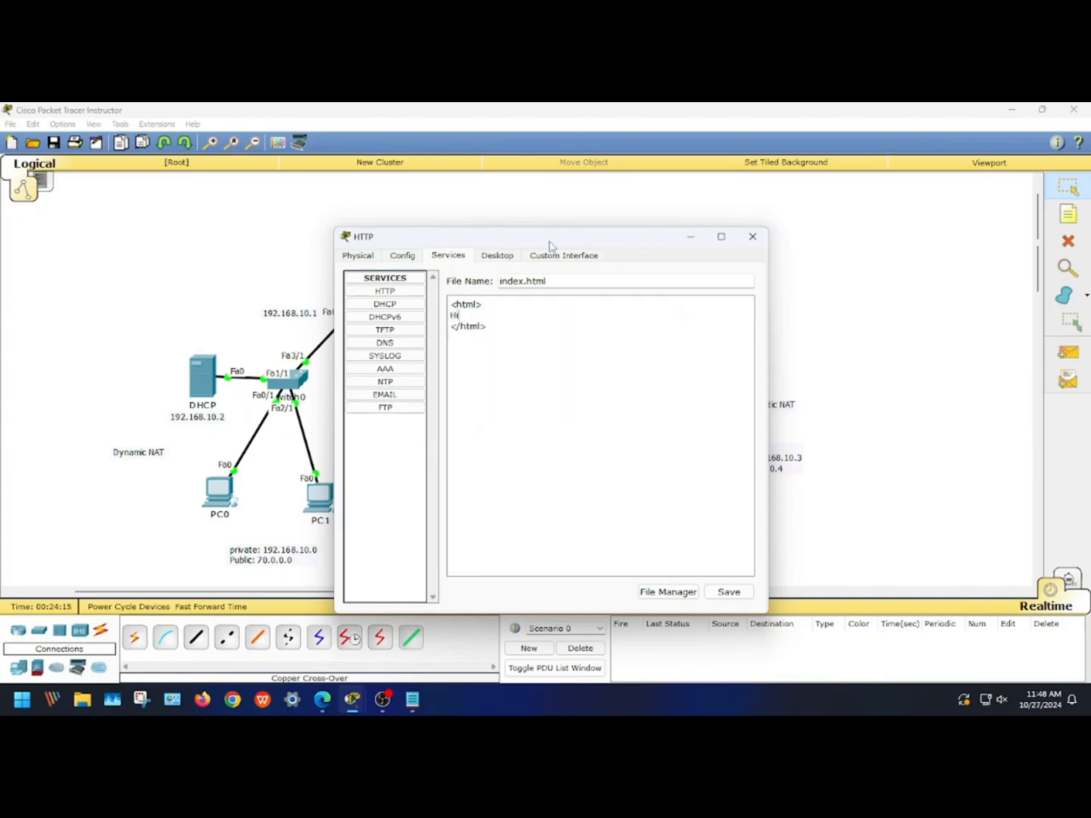
text(Hi, I am)
drag(550, 246, 202, 266)
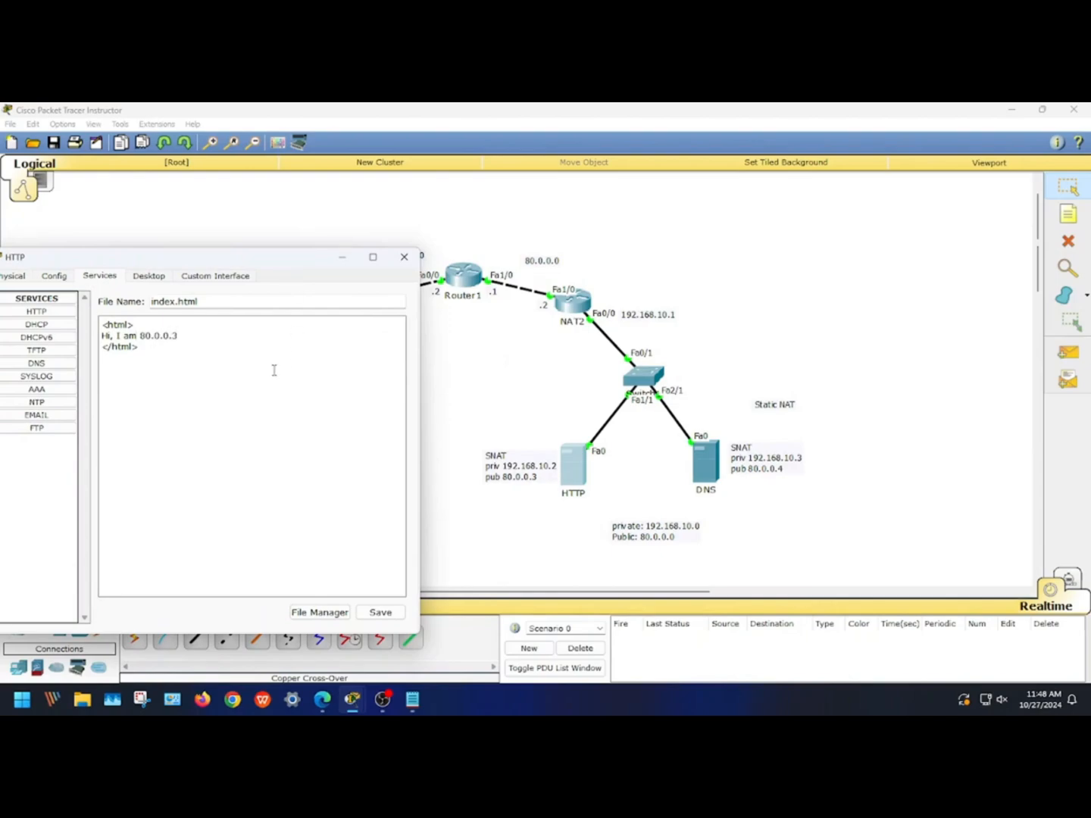
click(380, 612)
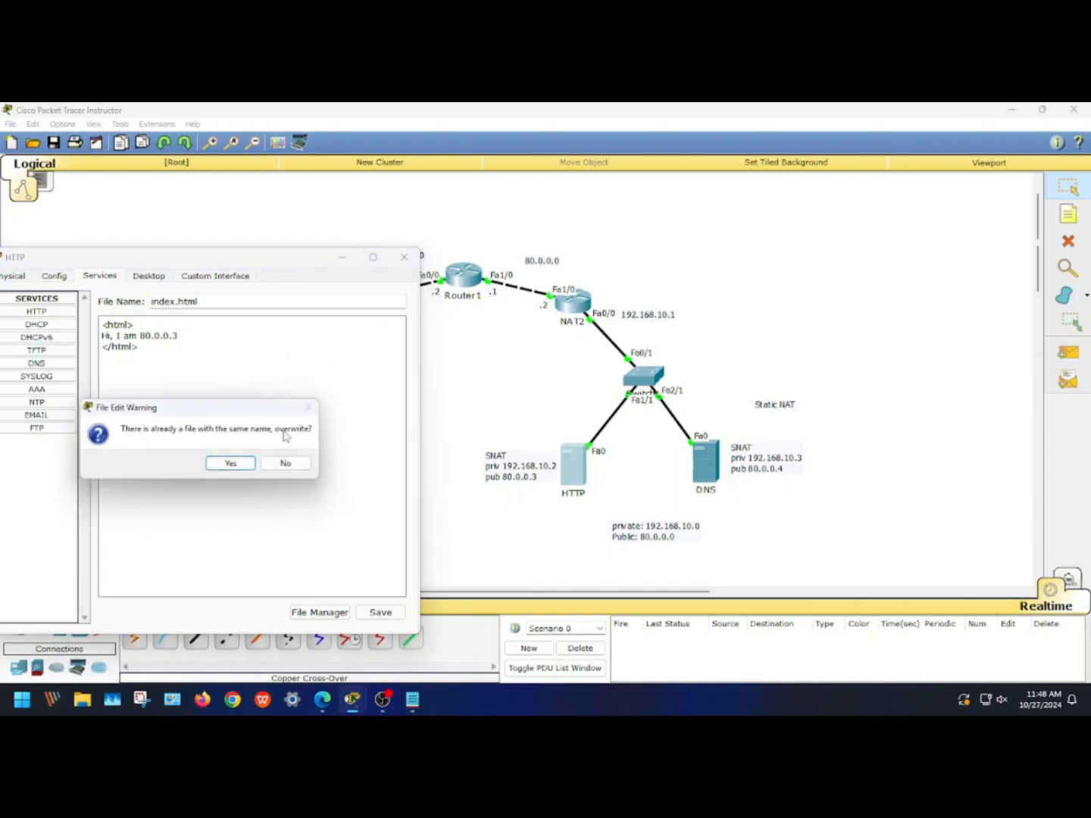
click(235, 472)
click(347, 263)
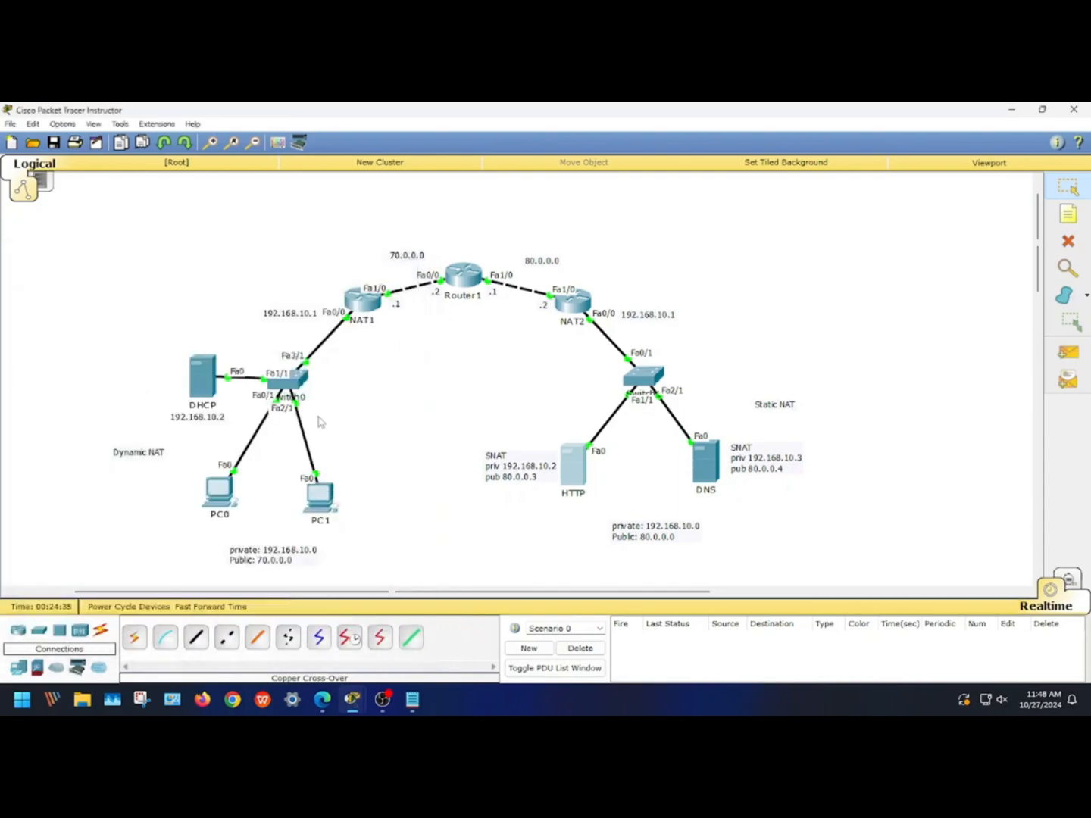
Step: Load 80.0.0.3 again in PC1's web browser to check the edited index page
click(319, 497)
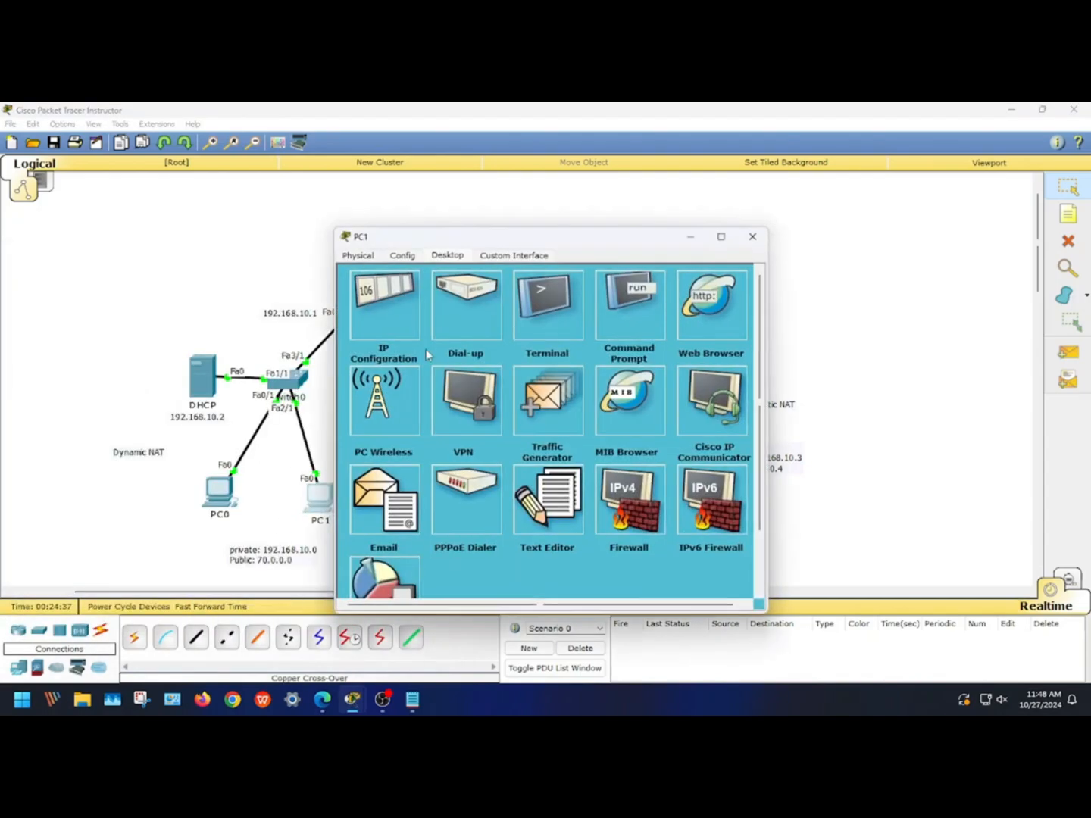
click(700, 303)
drag(606, 240, 242, 219)
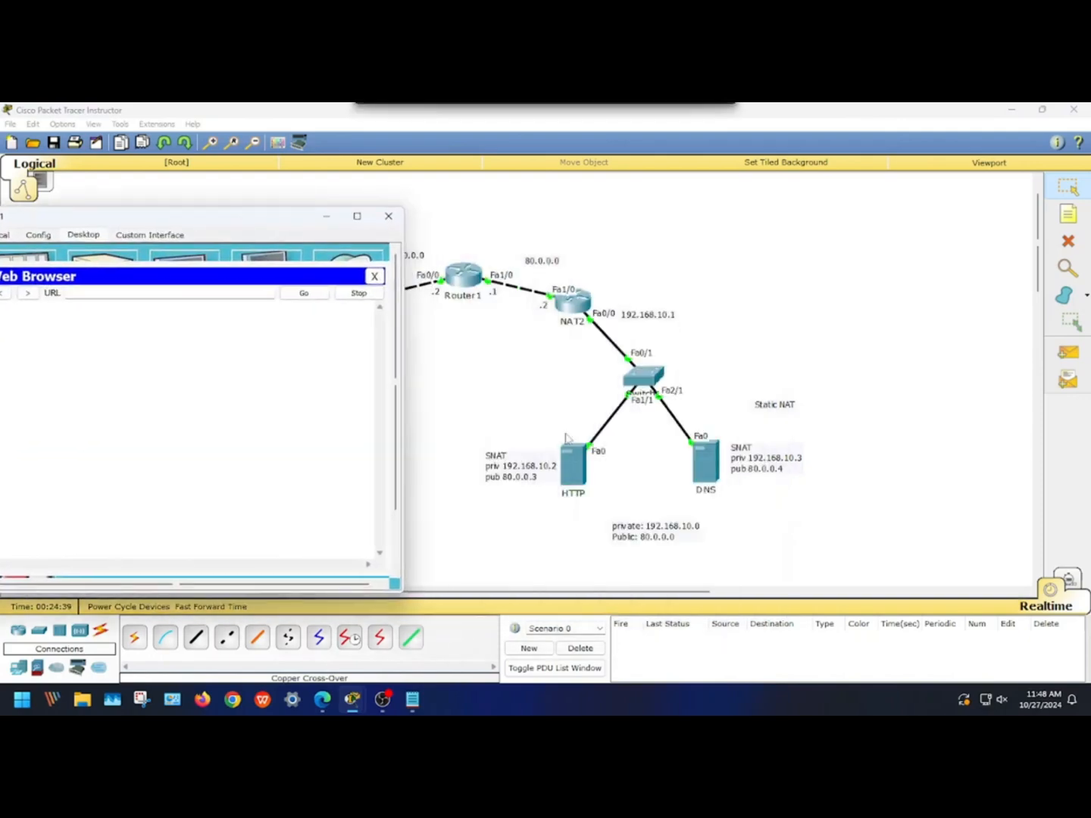
click(207, 291)
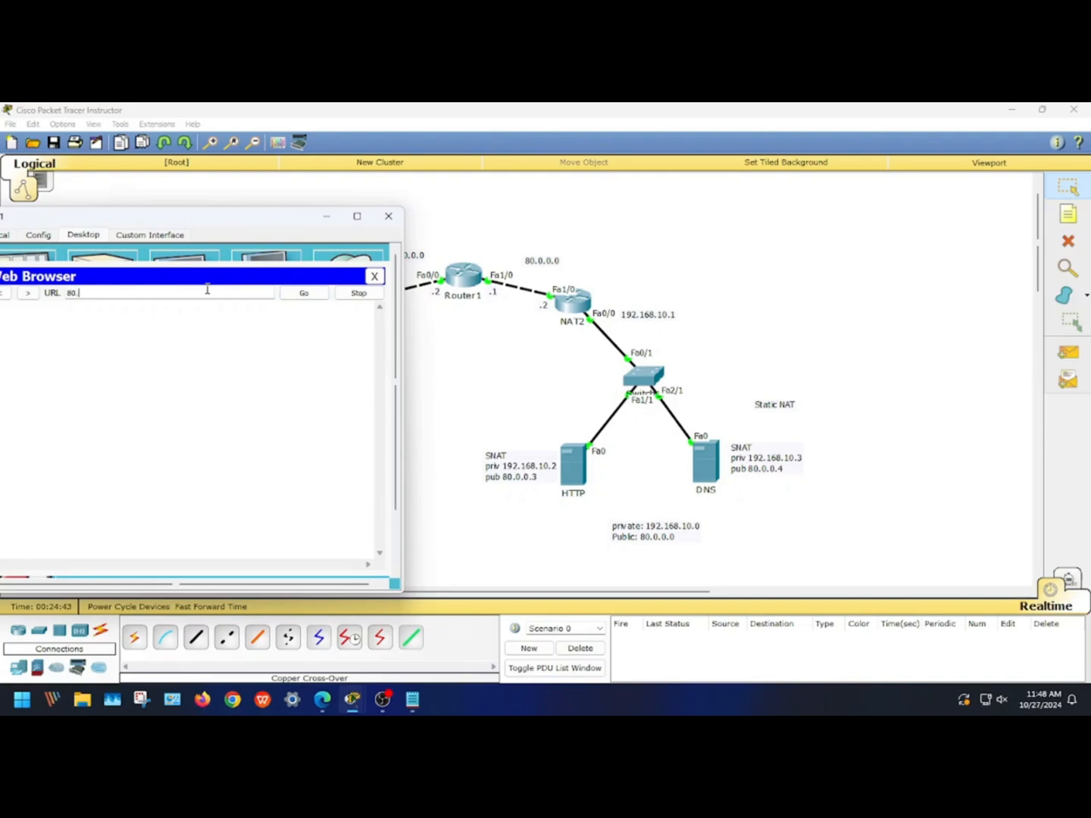
text(80.0.0.3)
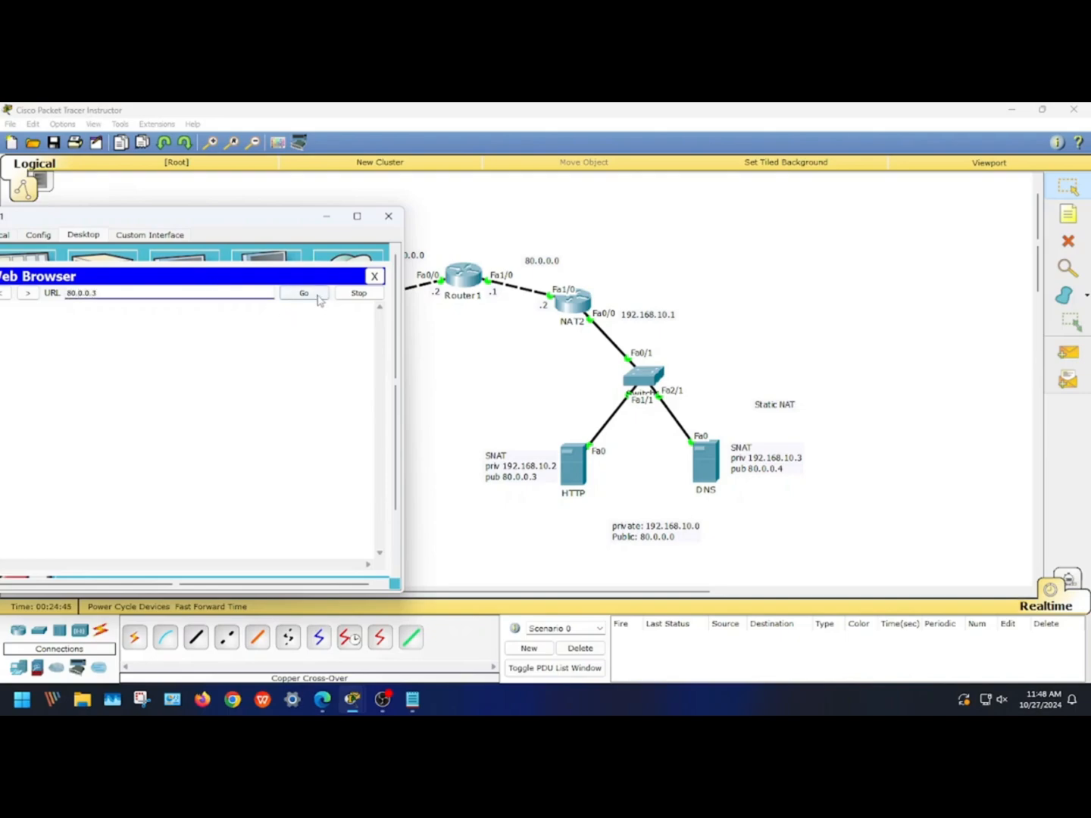
click(311, 296)
drag(183, 226, 313, 226)
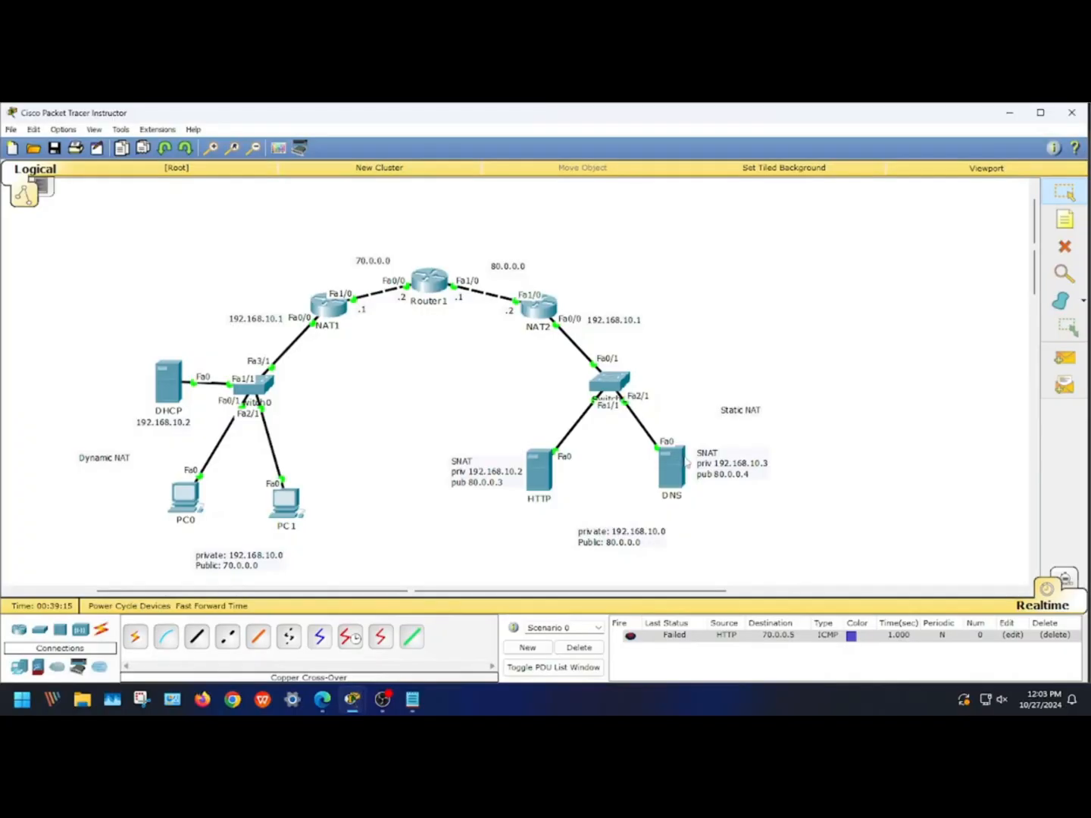
Step: Open the DNS service settings on the DNS server
click(685, 464)
drag(517, 247, 877, 337)
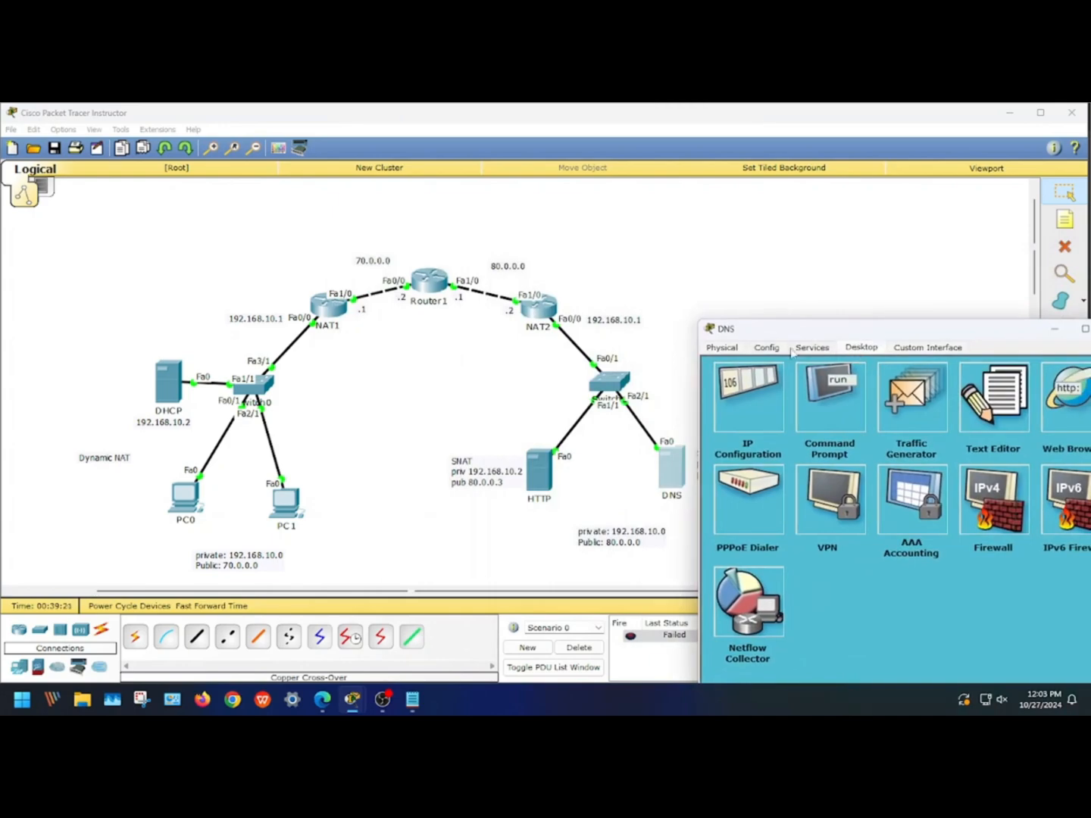
click(722, 353)
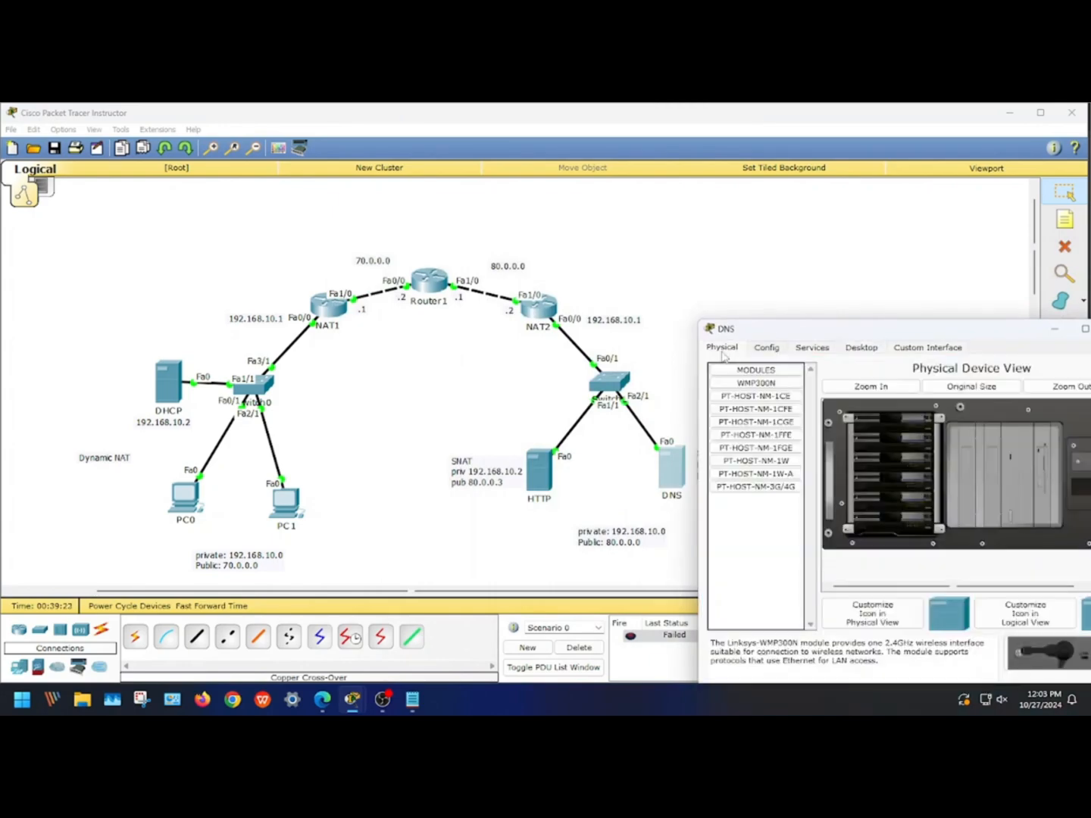
click(771, 353)
drag(808, 333, 747, 264)
click(765, 279)
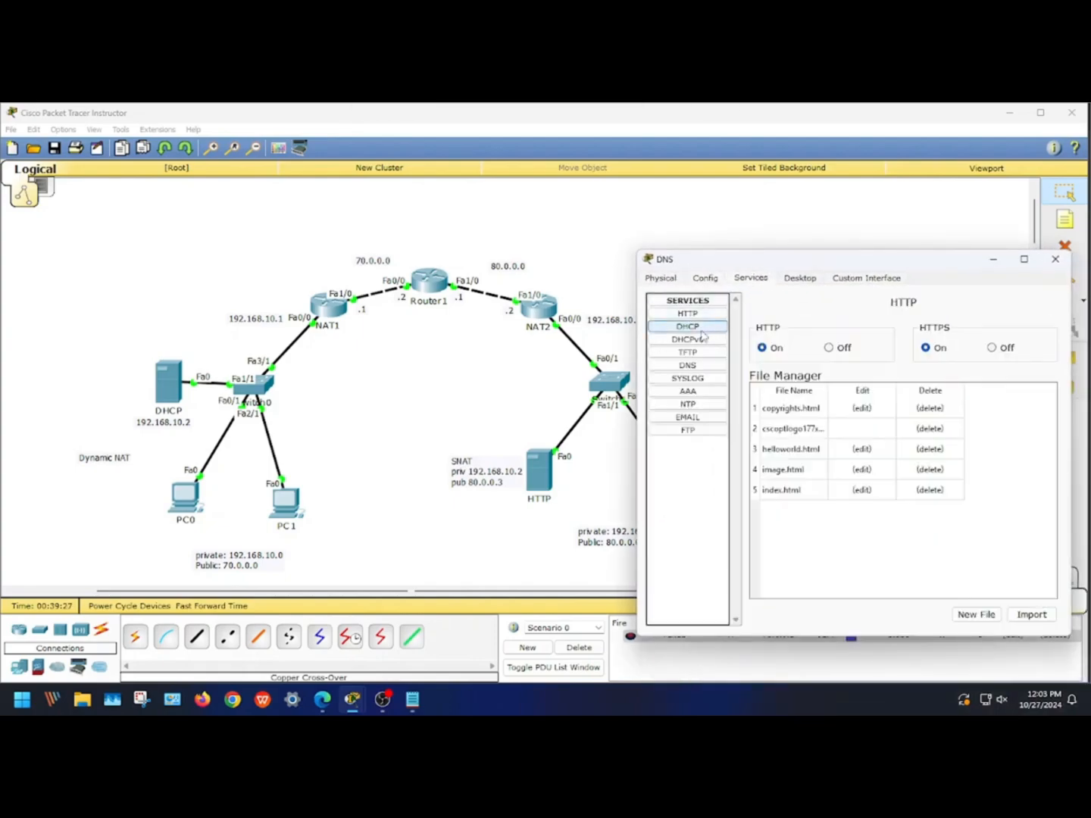
click(687, 364)
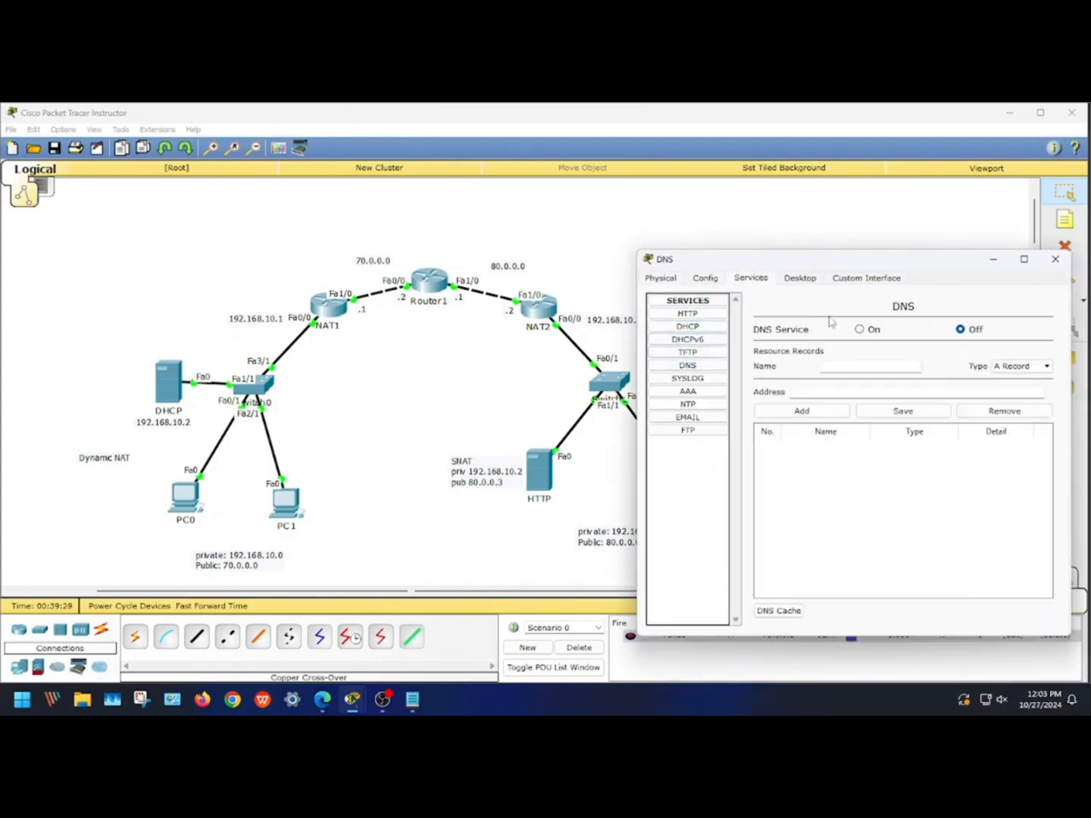
click(837, 369)
text(www.test.com)
click(938, 392)
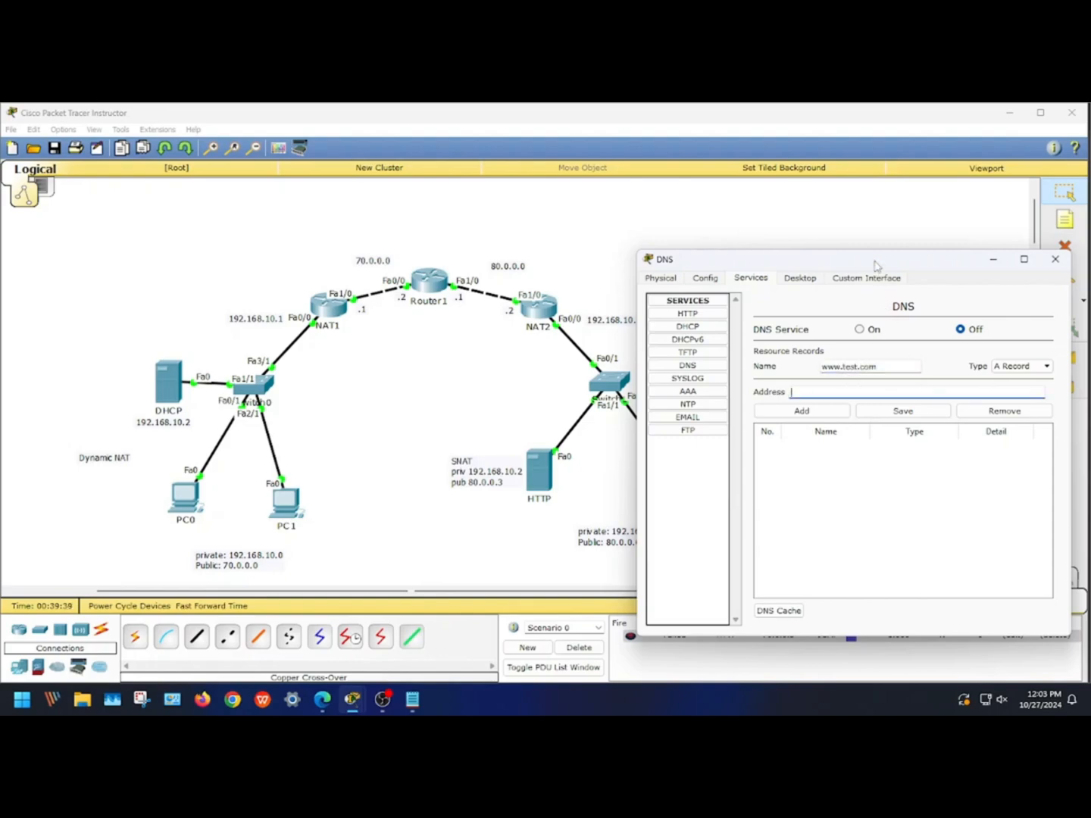
drag(876, 266, 887, 584)
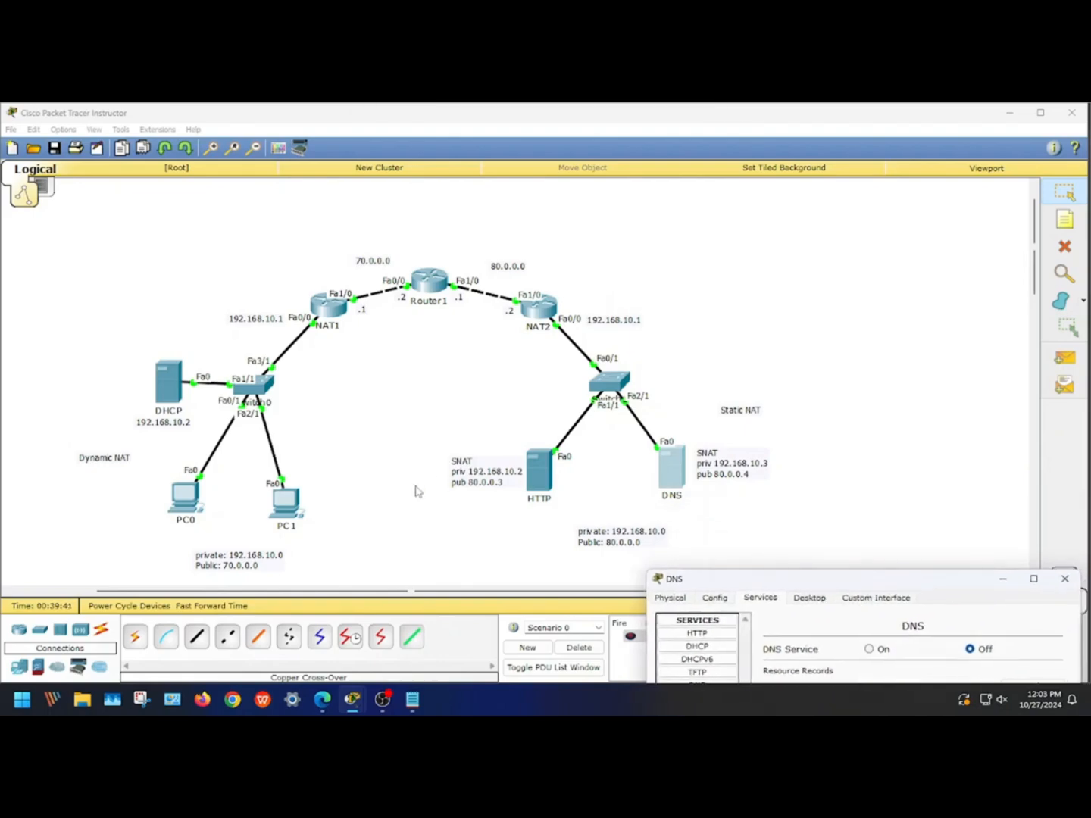
drag(815, 579, 744, 296)
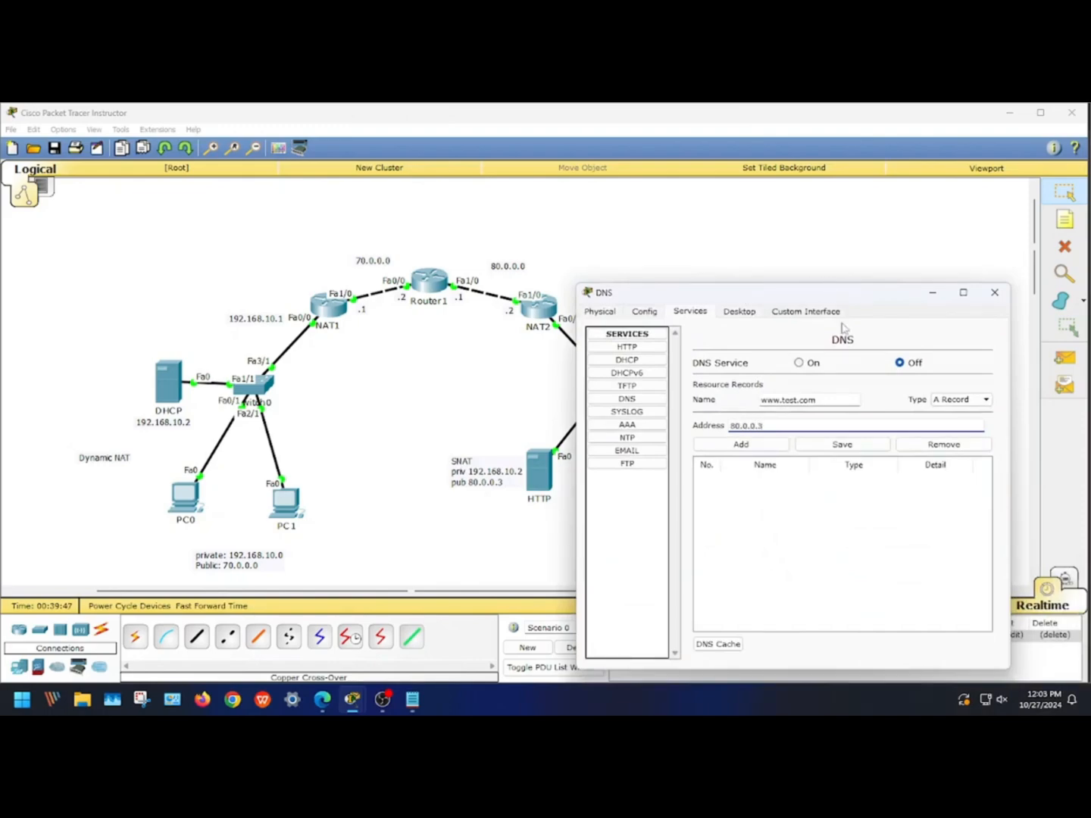
click(842, 446)
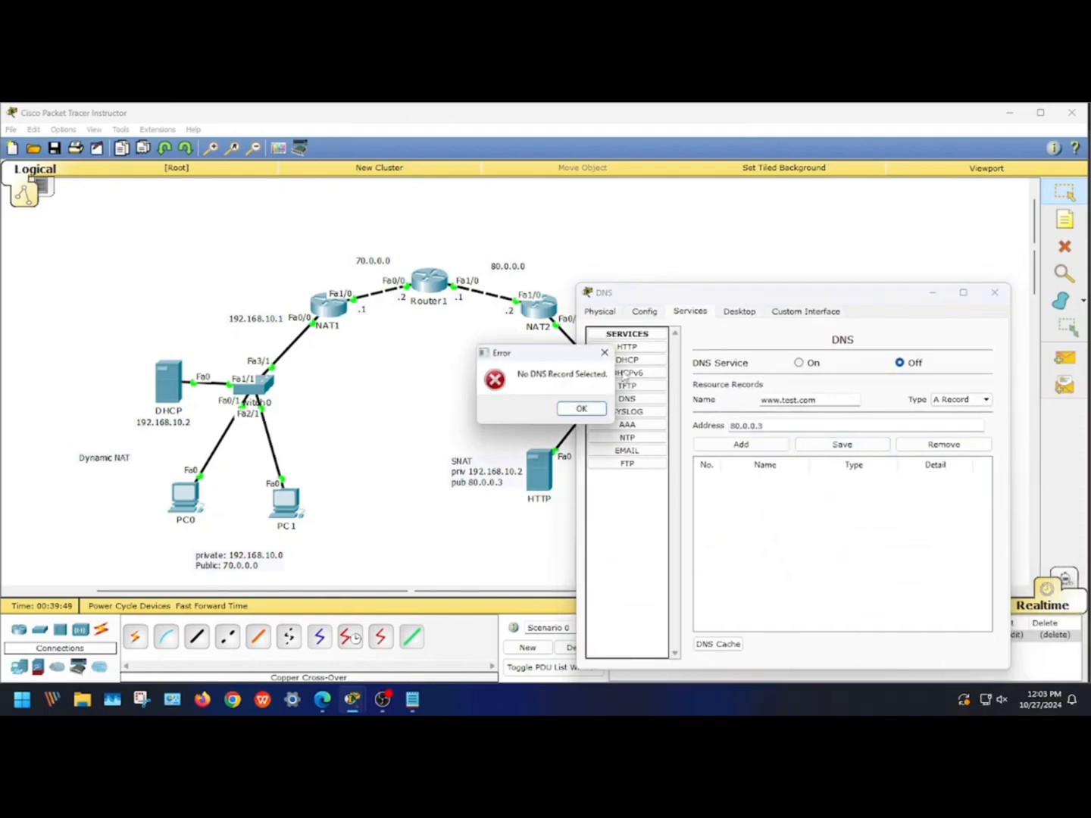
click(598, 409)
click(799, 363)
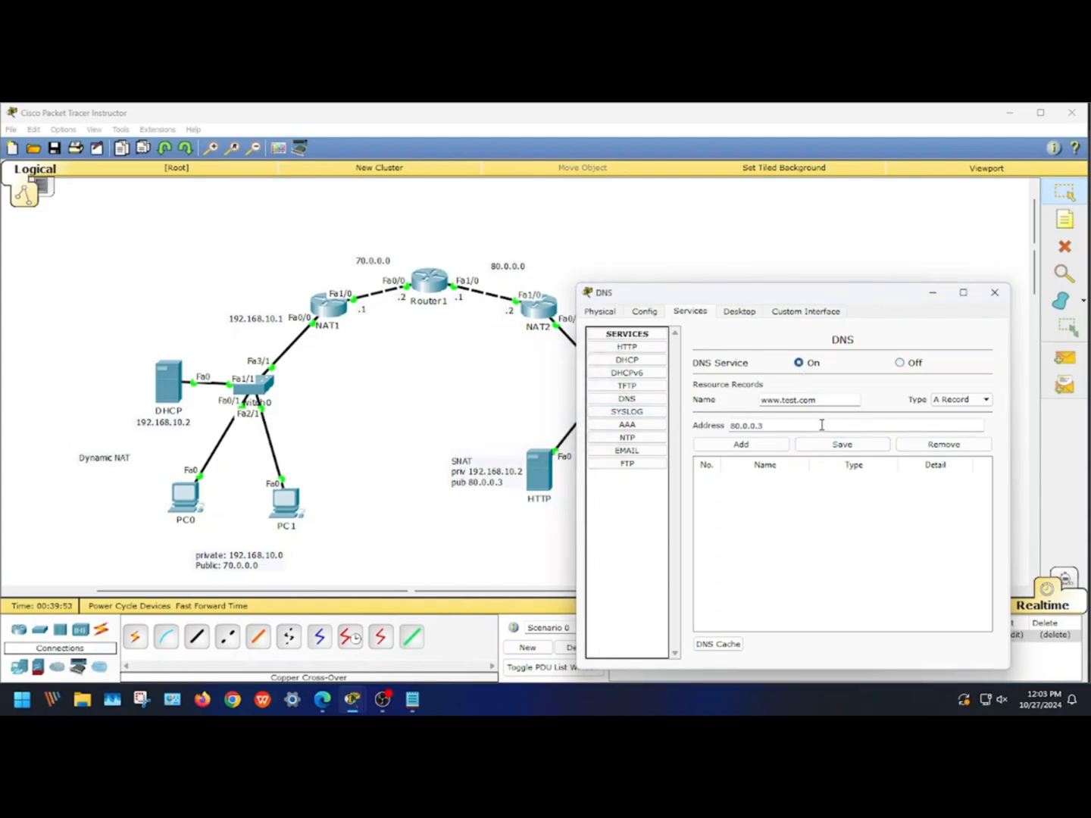
click(788, 425)
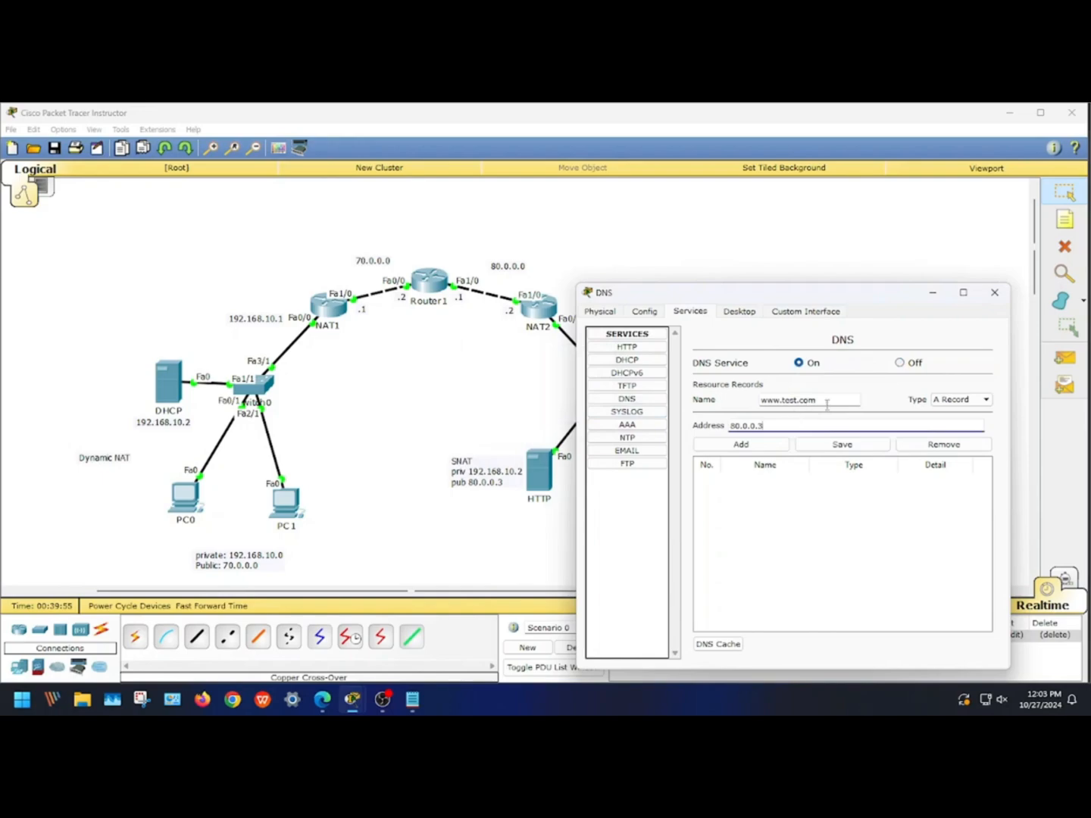
click(964, 400)
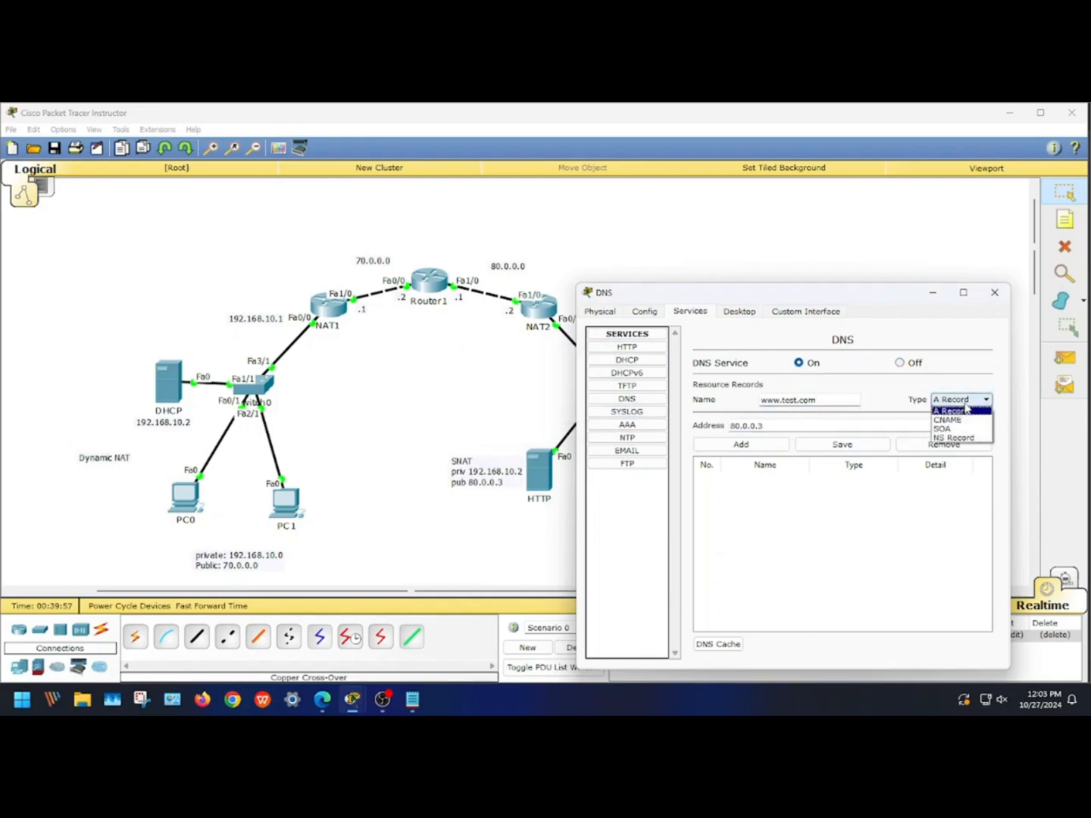
click(964, 413)
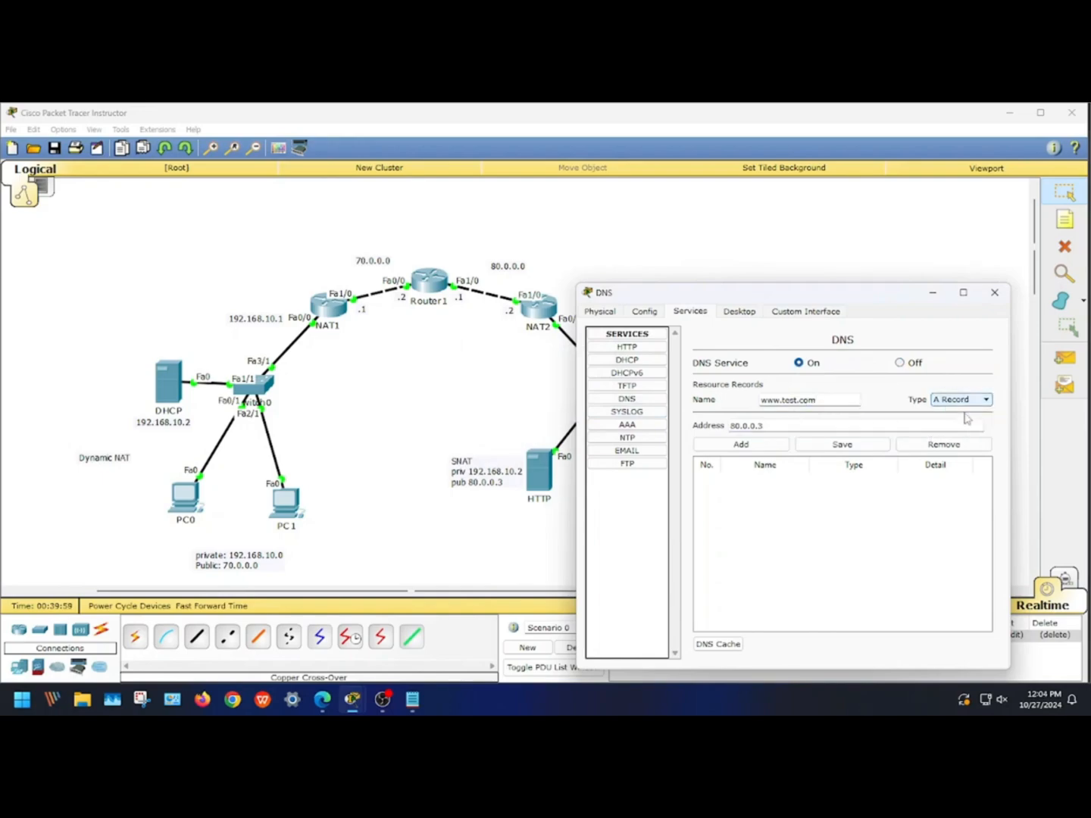
click(781, 426)
click(770, 447)
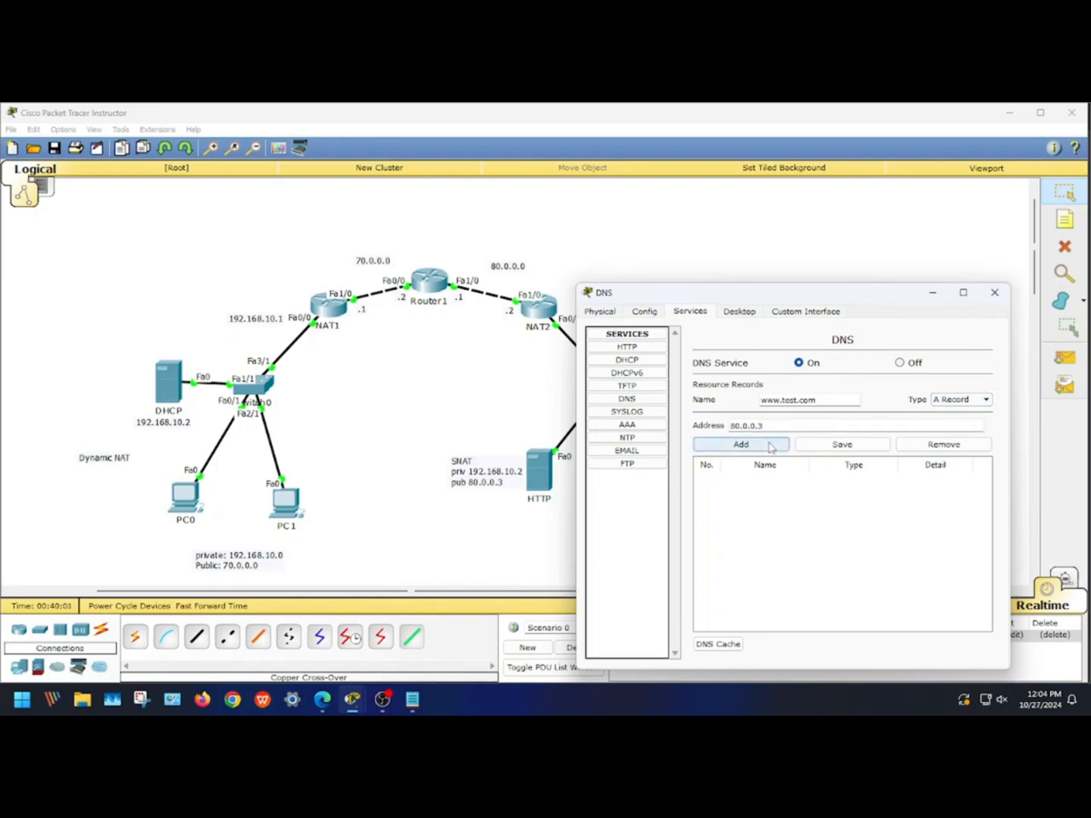
click(771, 488)
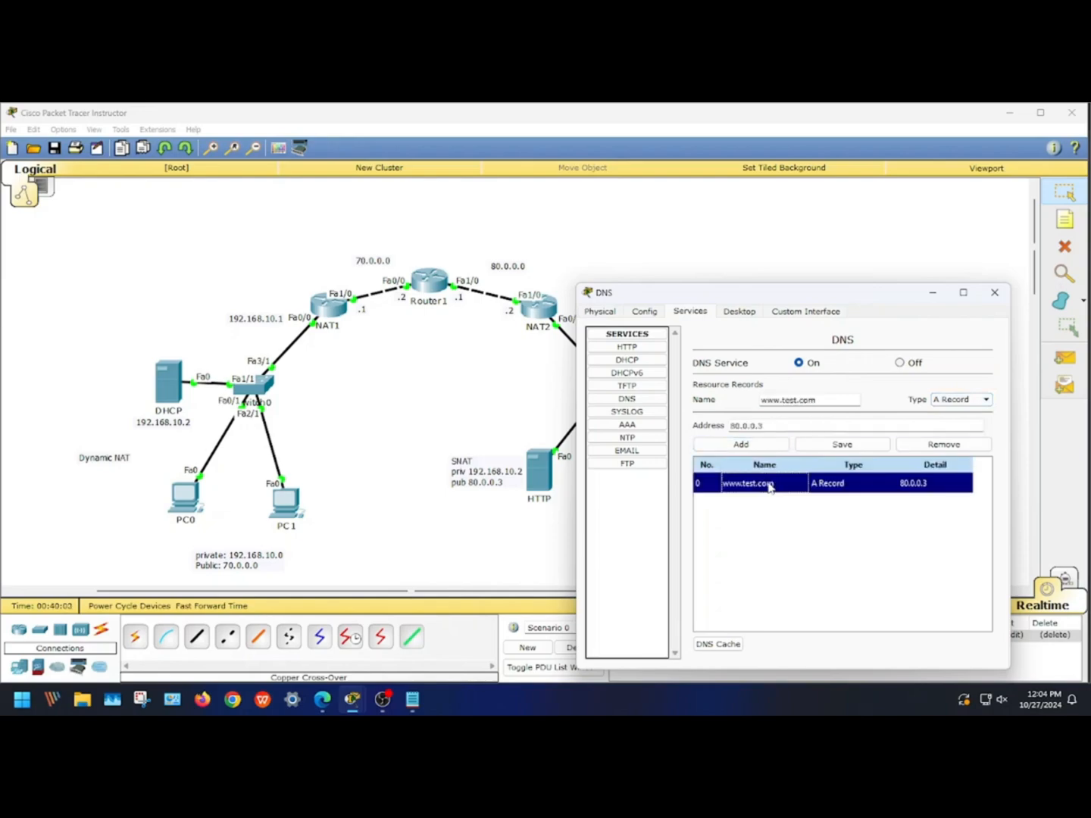
click(932, 296)
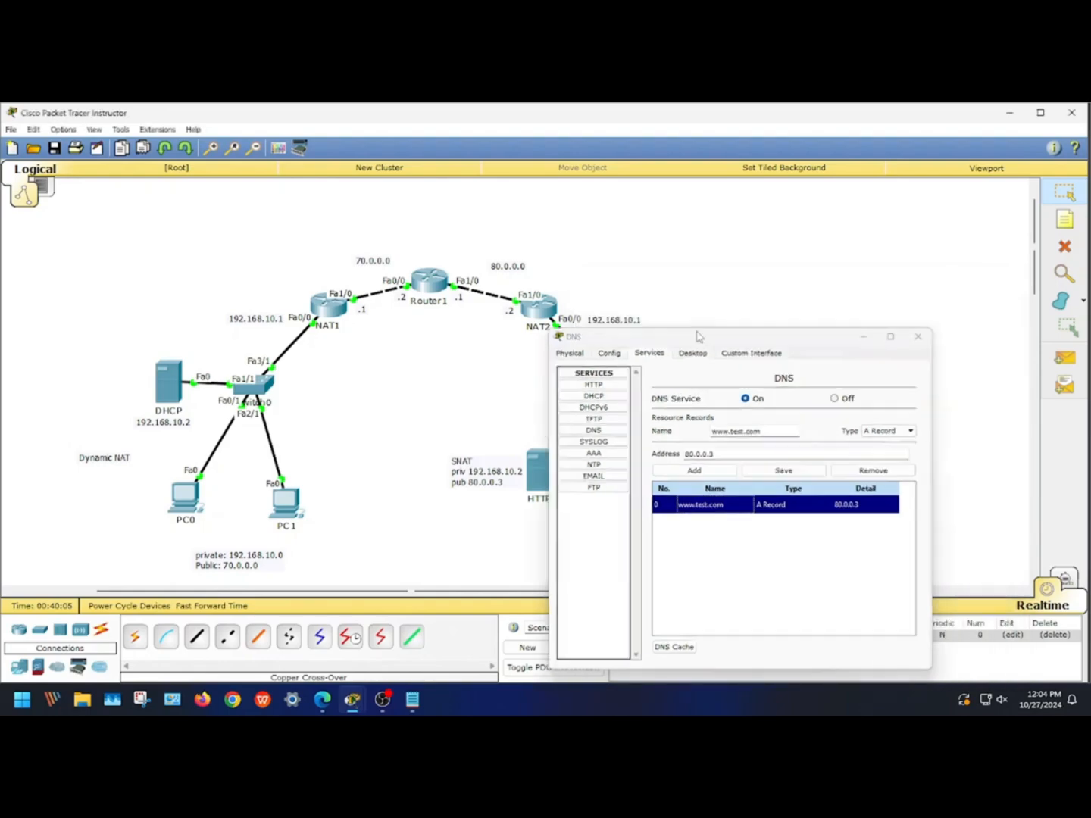
click(286, 501)
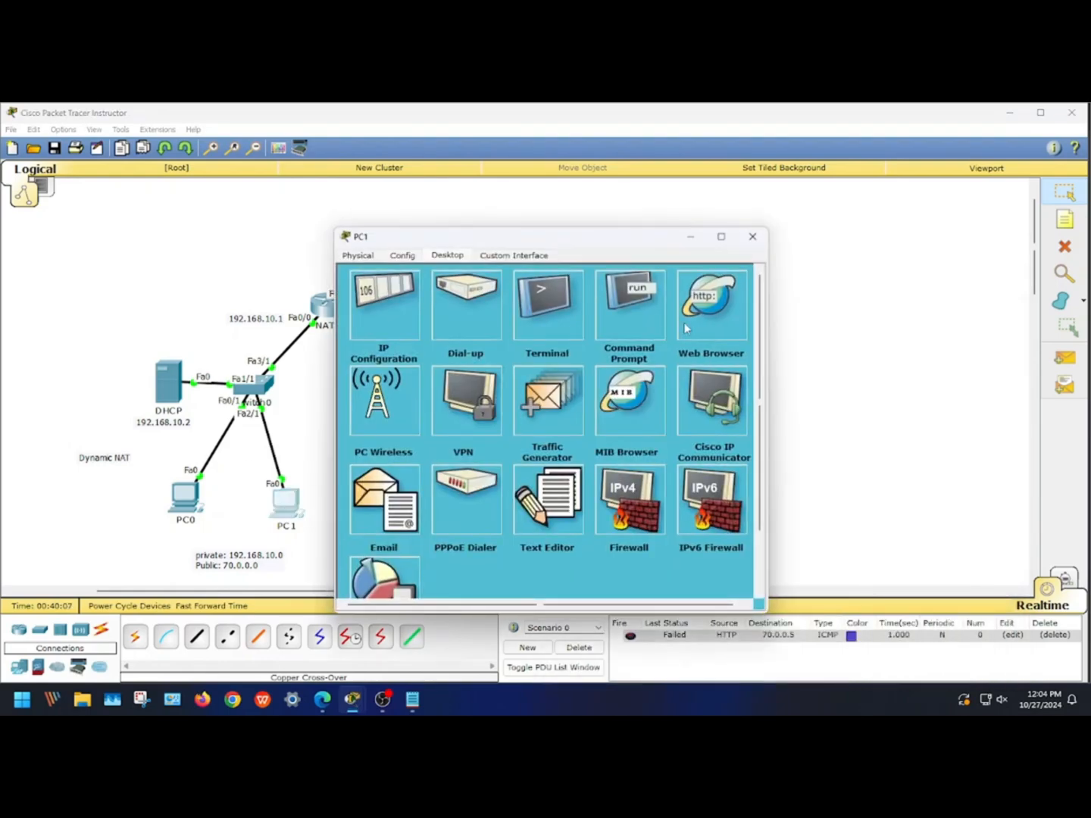
click(718, 311)
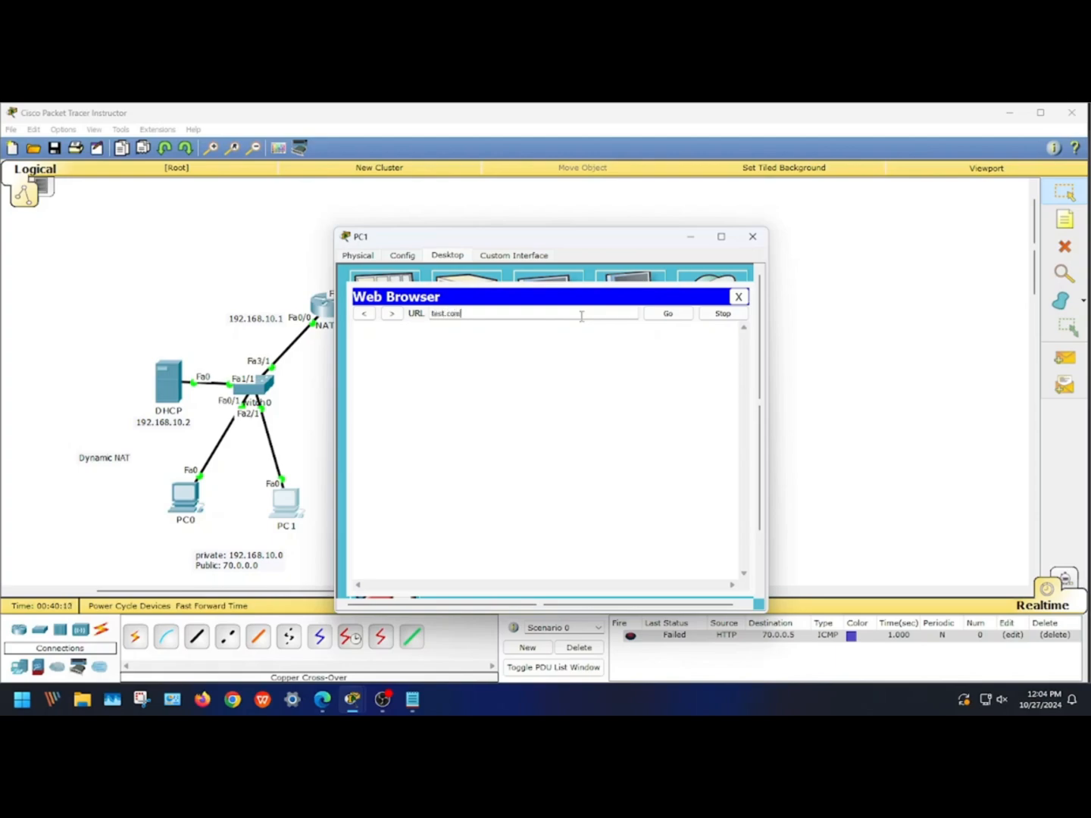
key(Return)
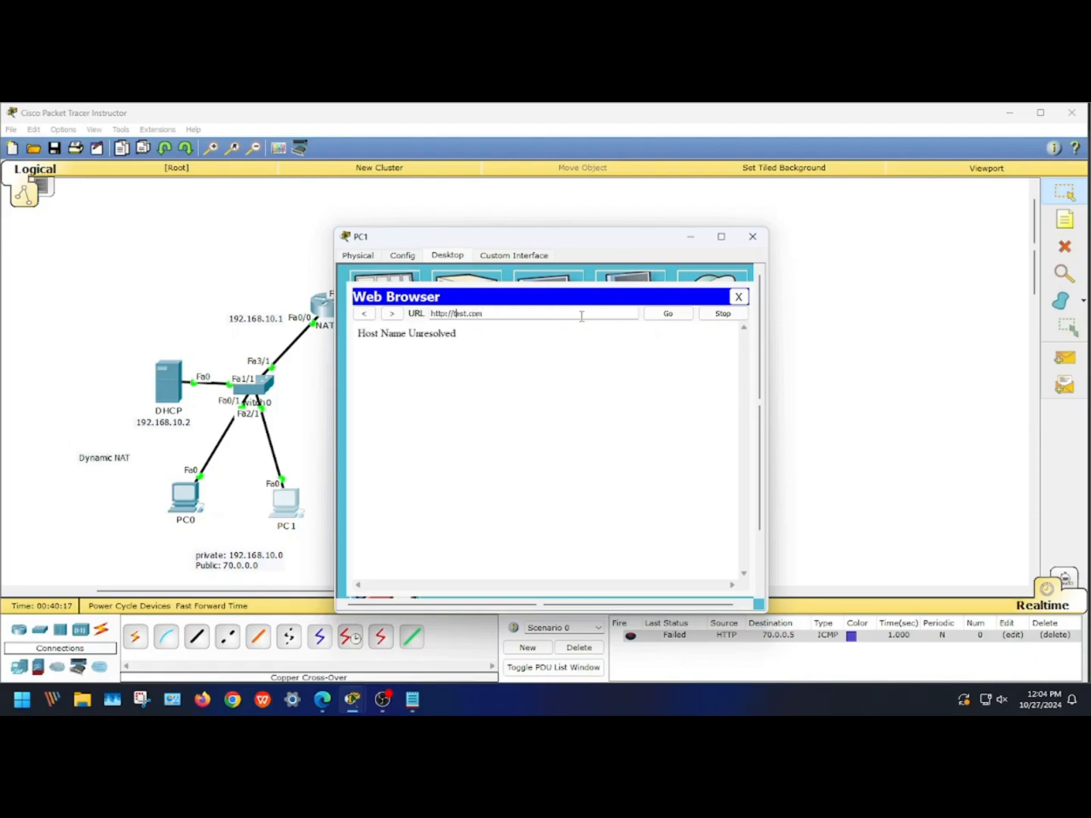
text(www.)
click(663, 321)
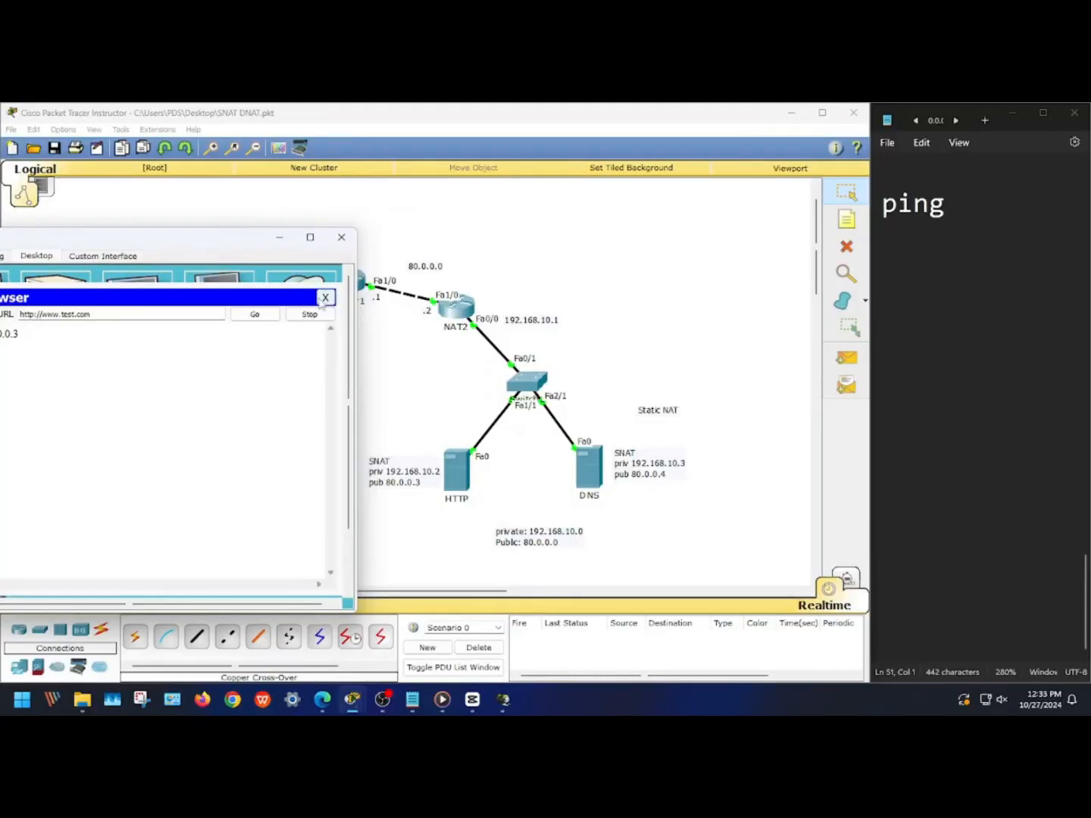
Step: Ping 80.0.0.3 from PC0's command prompt, and close the PC window
click(338, 297)
click(147, 310)
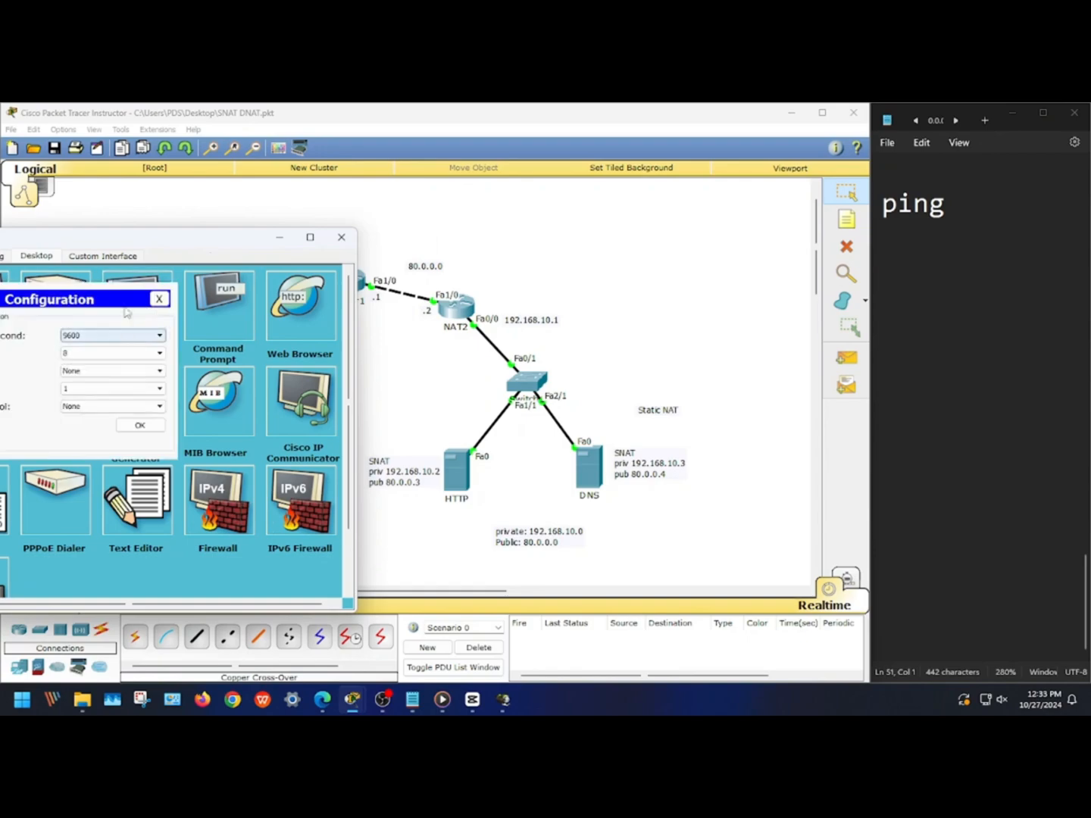
click(163, 287)
click(231, 304)
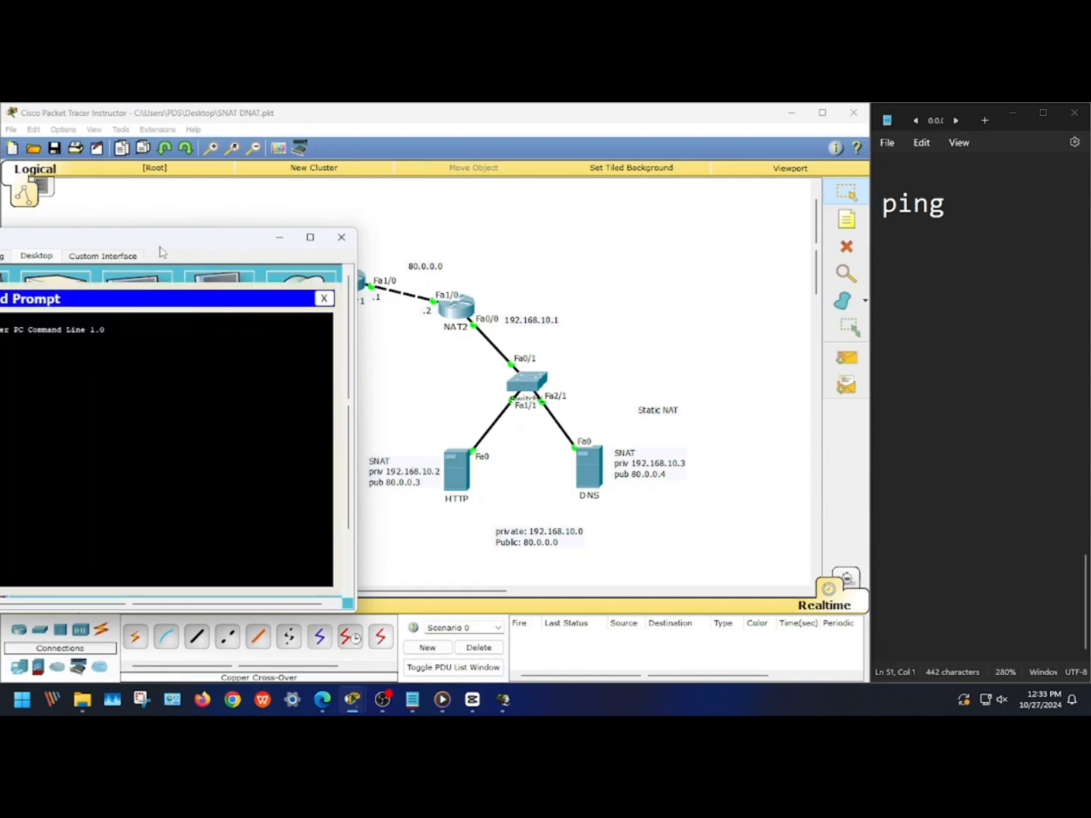
drag(158, 247, 251, 255)
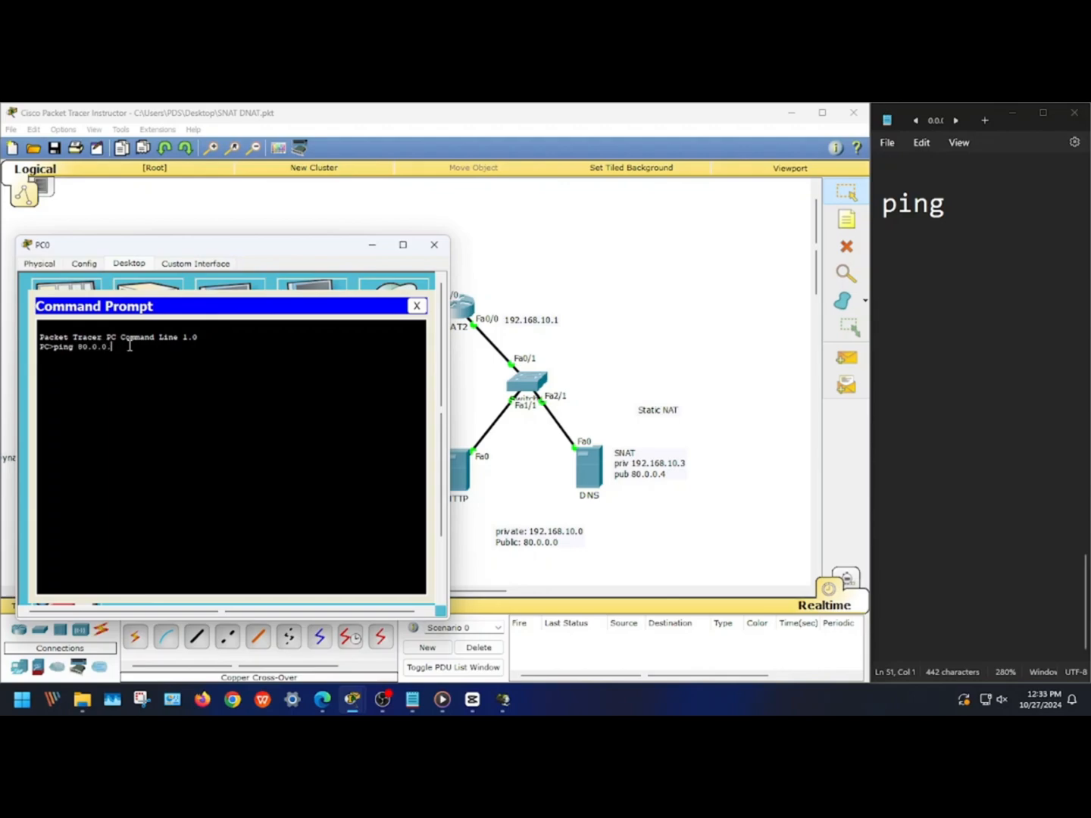
key(Return)
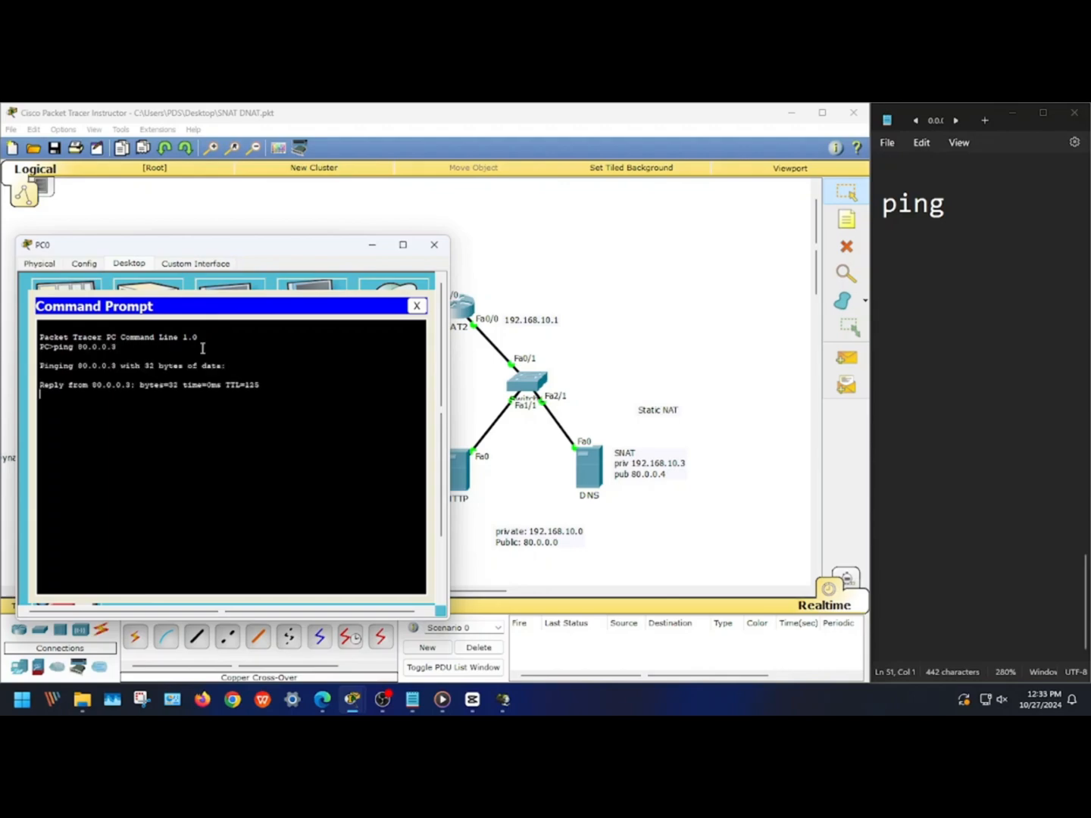
drag(253, 257, 569, 238)
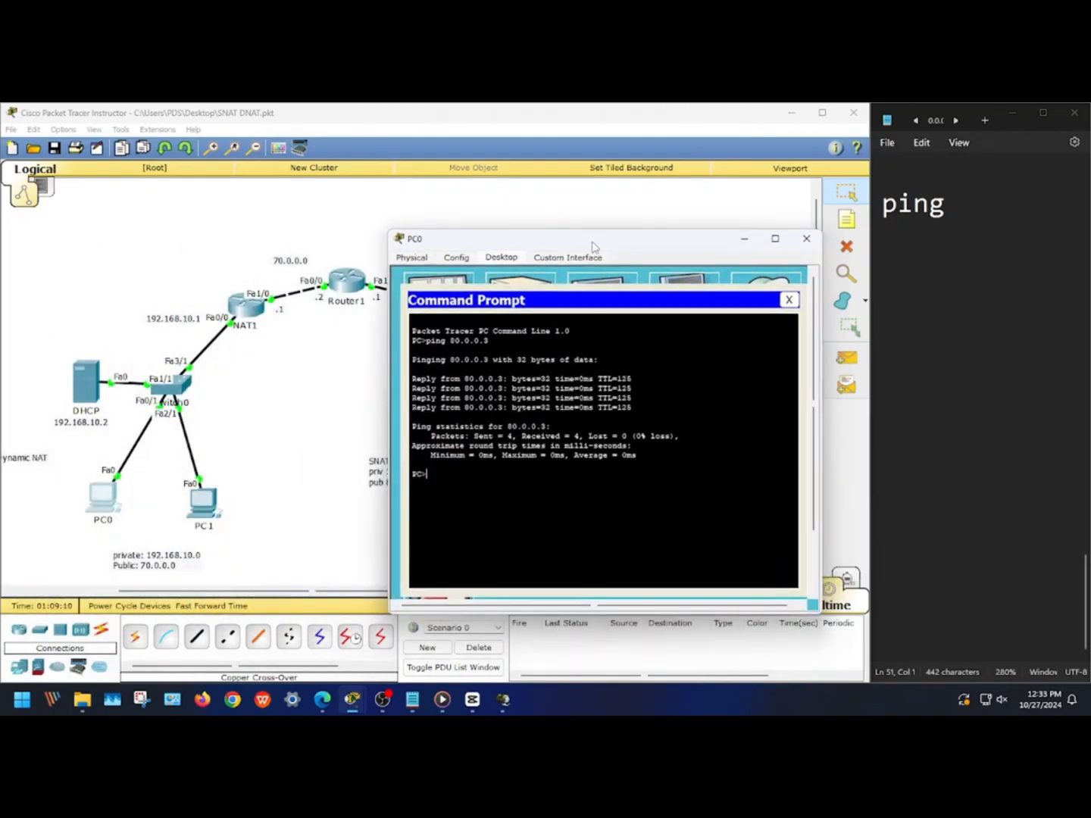
click(806, 238)
Step: Switch to Notepad and begin a note below the ping heading with "#we can ping from the net with"
click(911, 246)
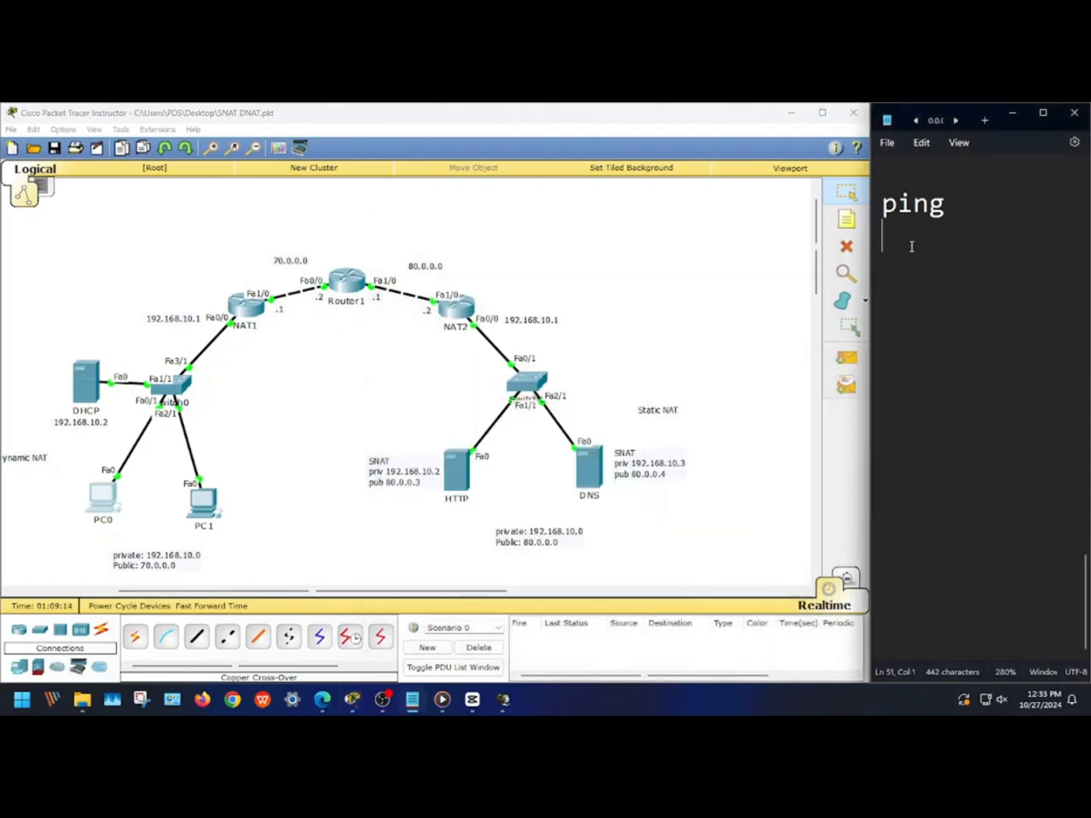
text(#we can p)
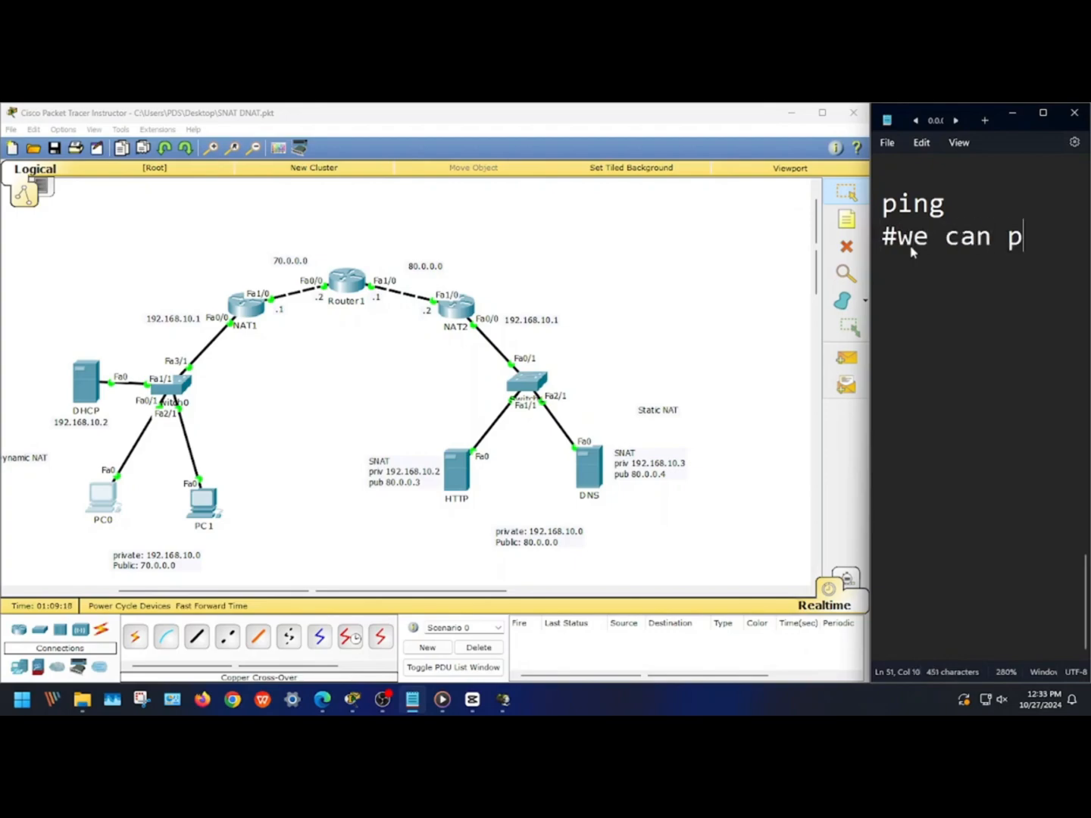
text(ing f)
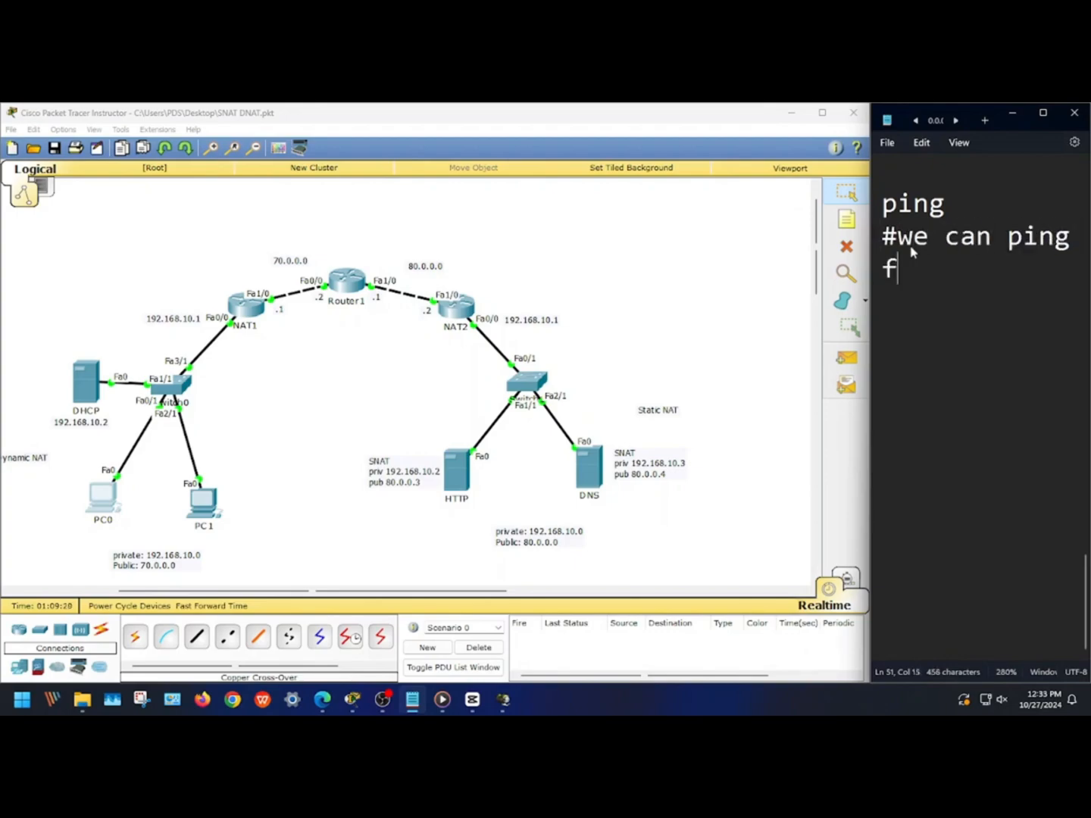
text(rom the n)
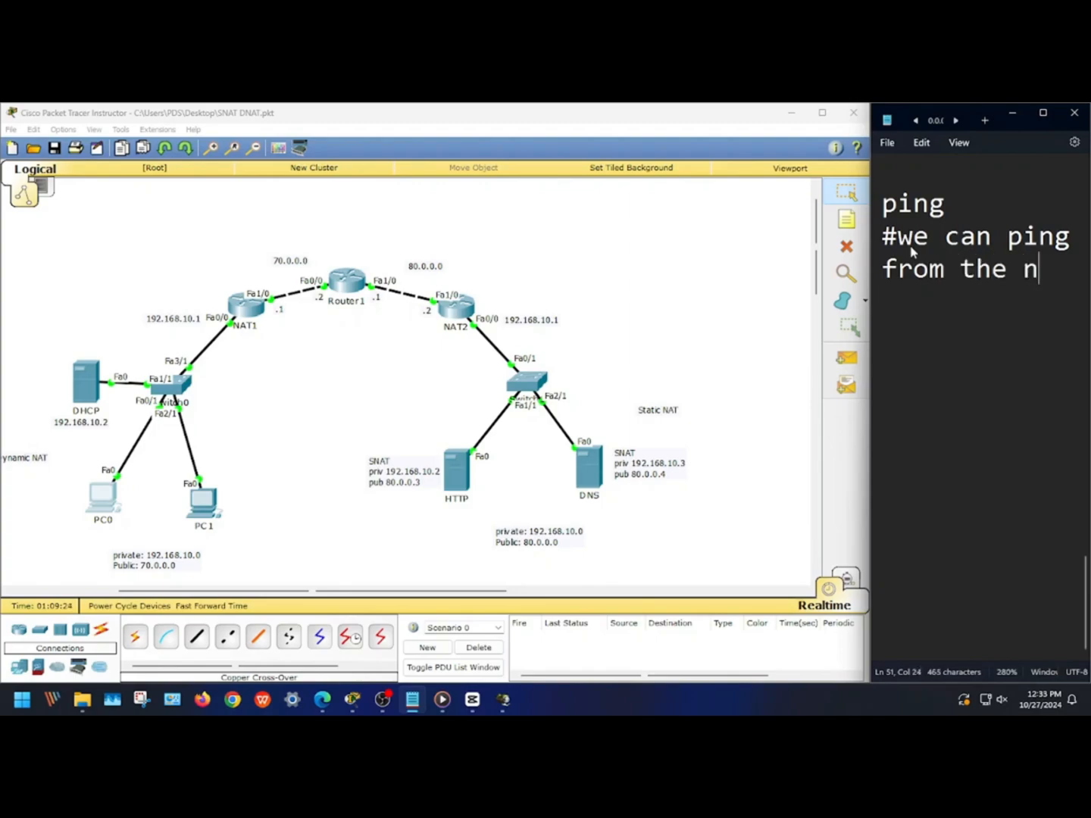
key(BackSpace)
text(net)
key(Return)
text(with)
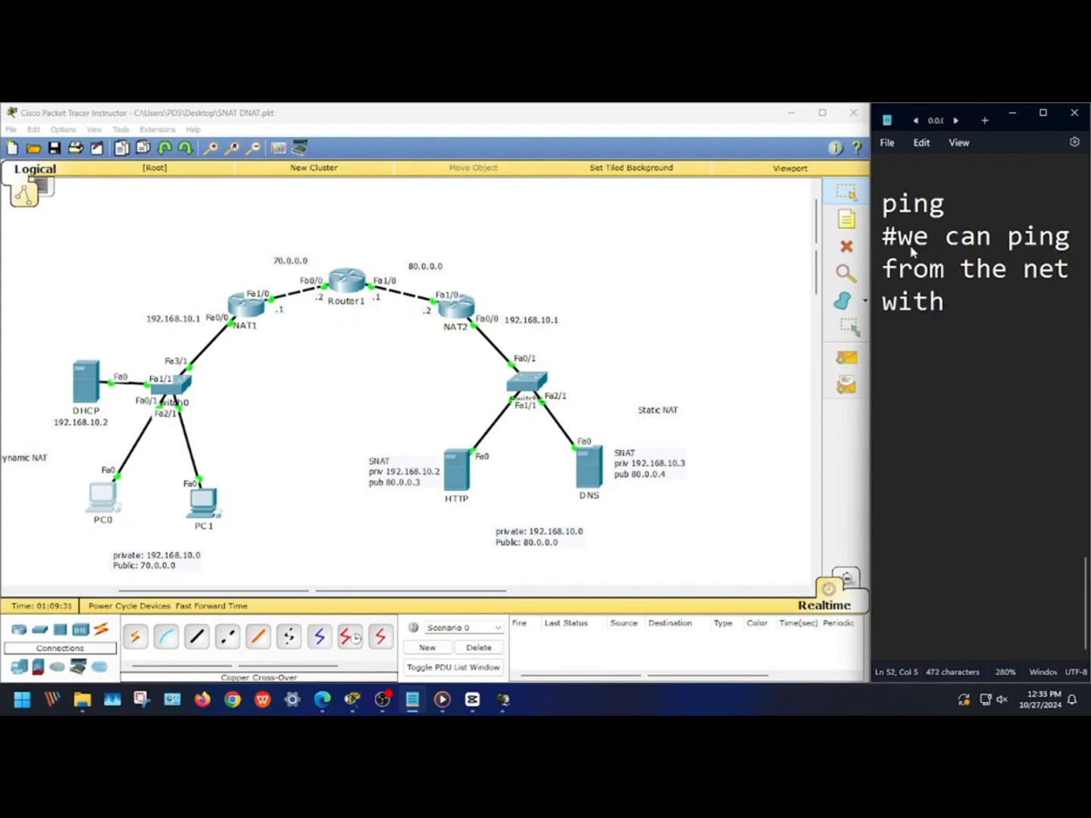
Step: Widen the Notepad window and continue the note with "dynamic nat , any devie on static nat"
drag(871, 296, 578, 325)
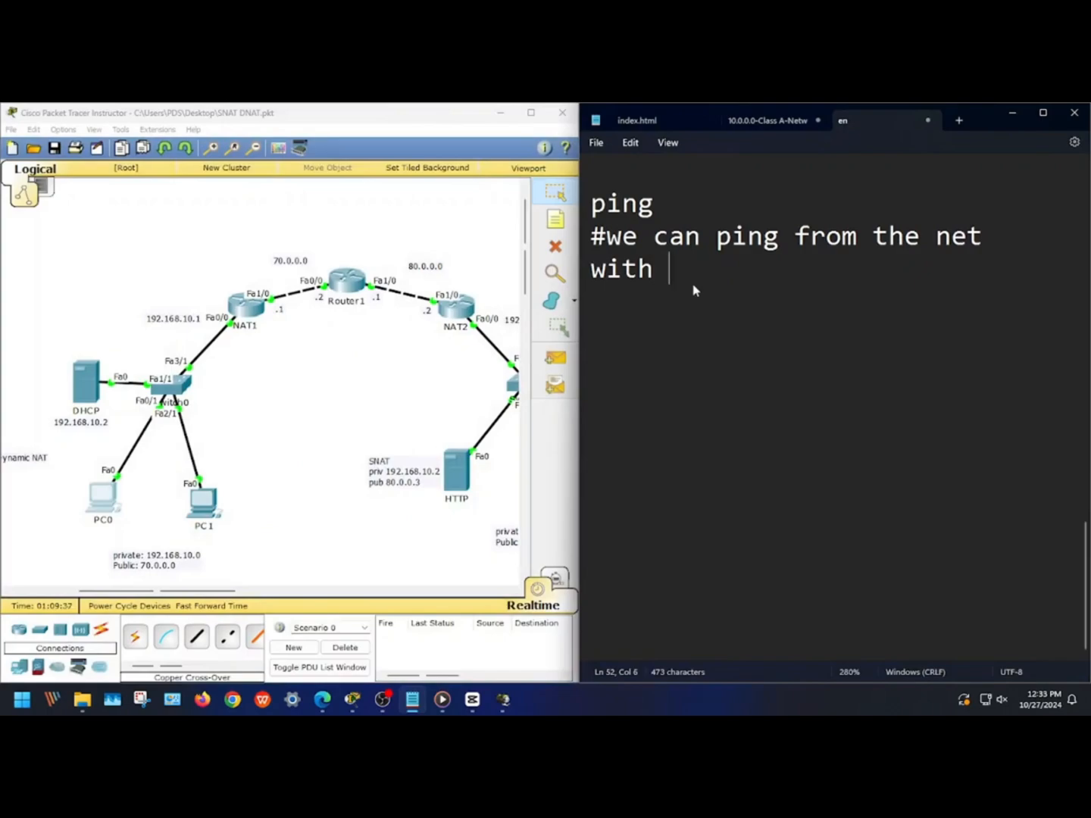
text(dynamic)
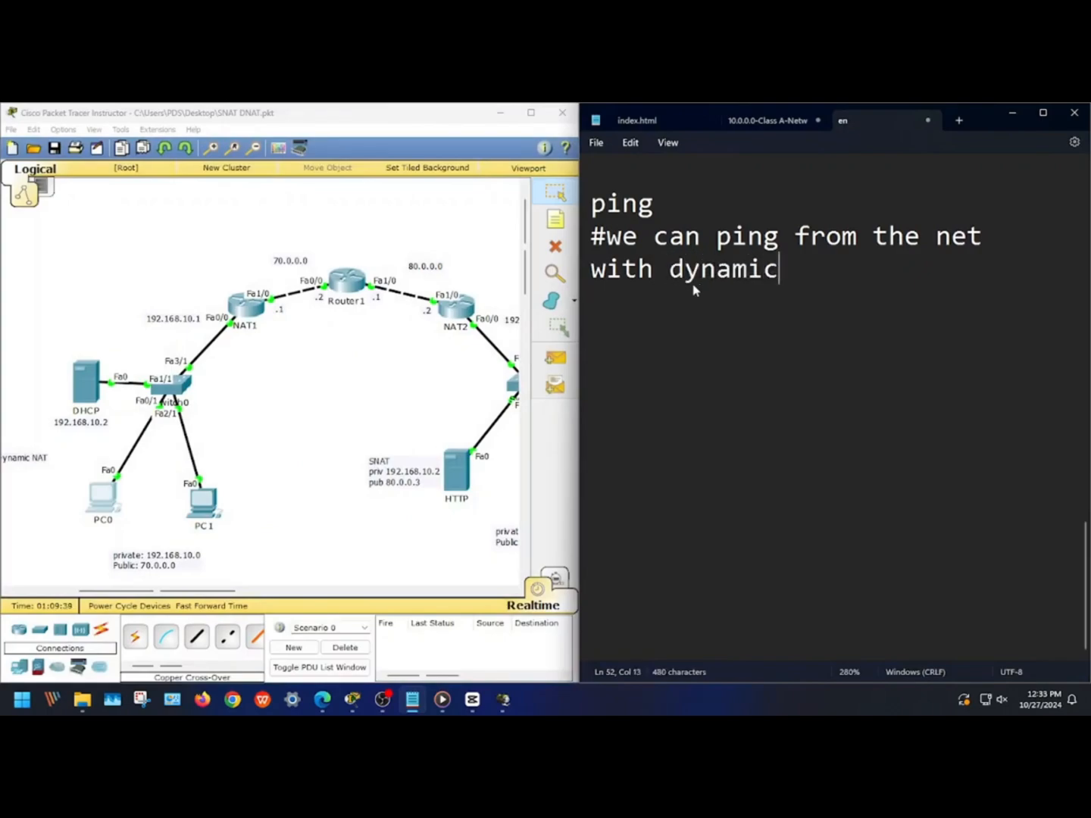
text( nat)
text(, any)
text(devi)
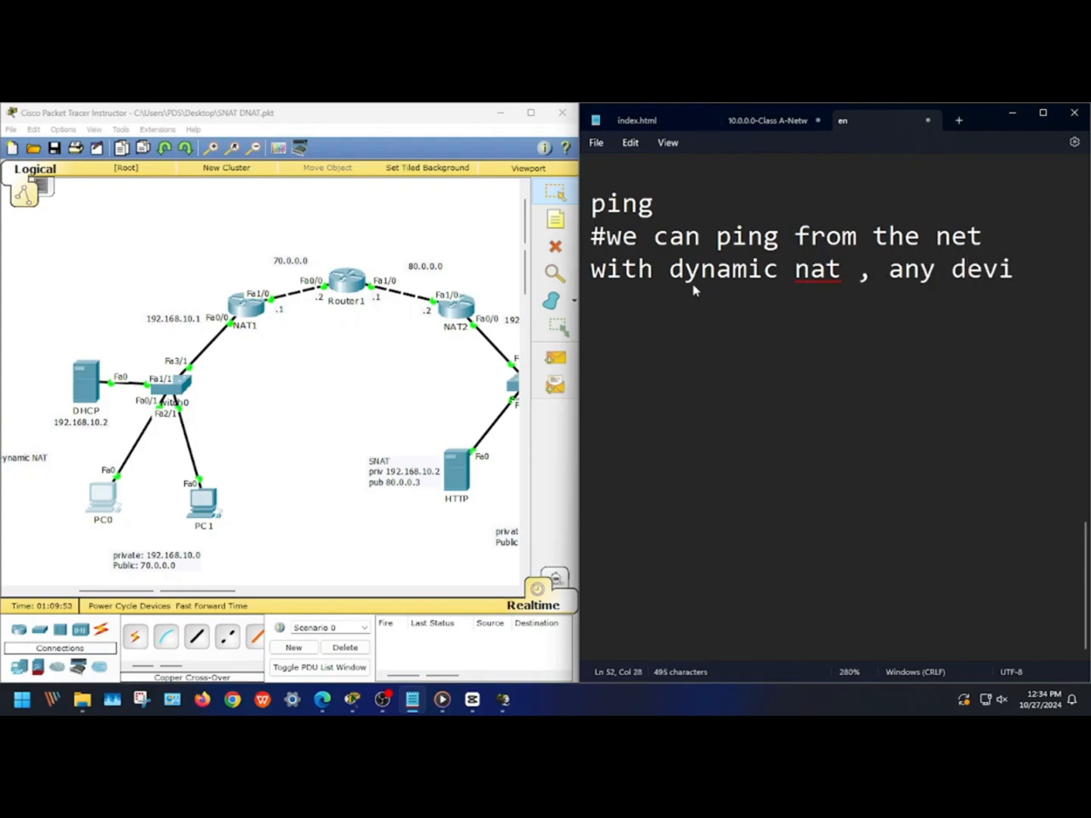
text(e on static )
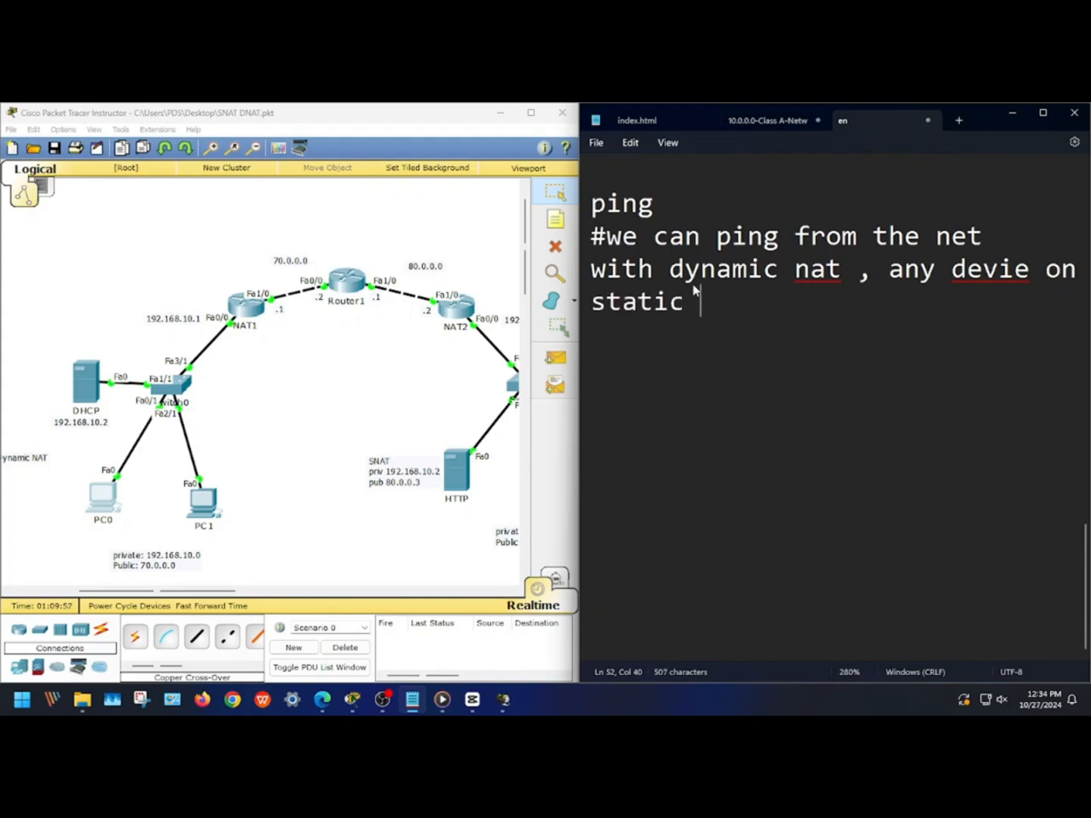
text(nat)
Step: Add a new note line reading "but we cannot ping the devices on the staic nat"
key(Return)
text(but)
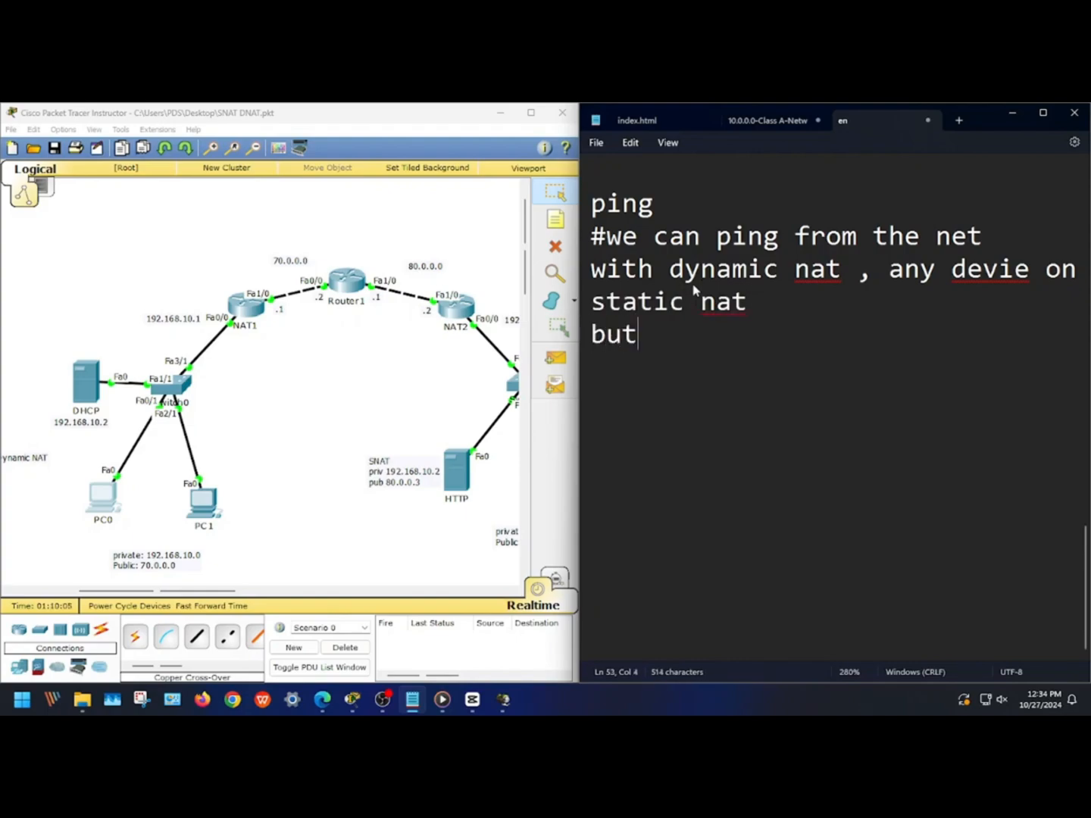
text( we cannot ping )
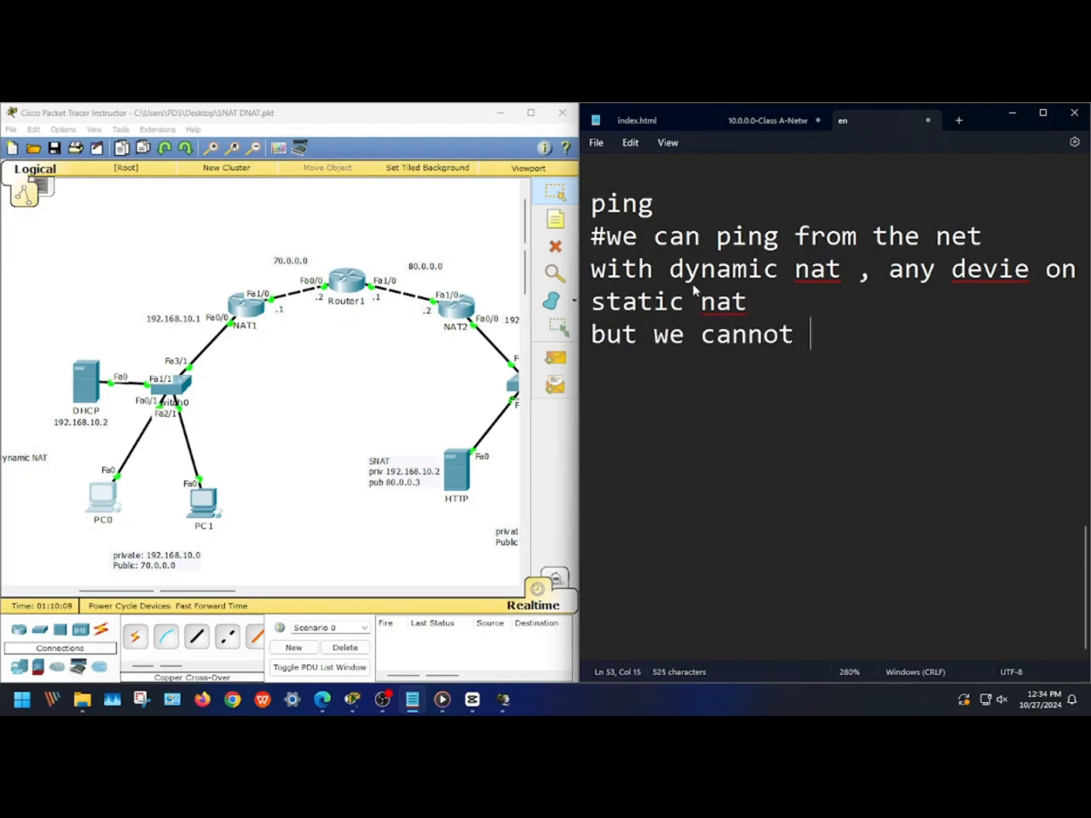
text(the )
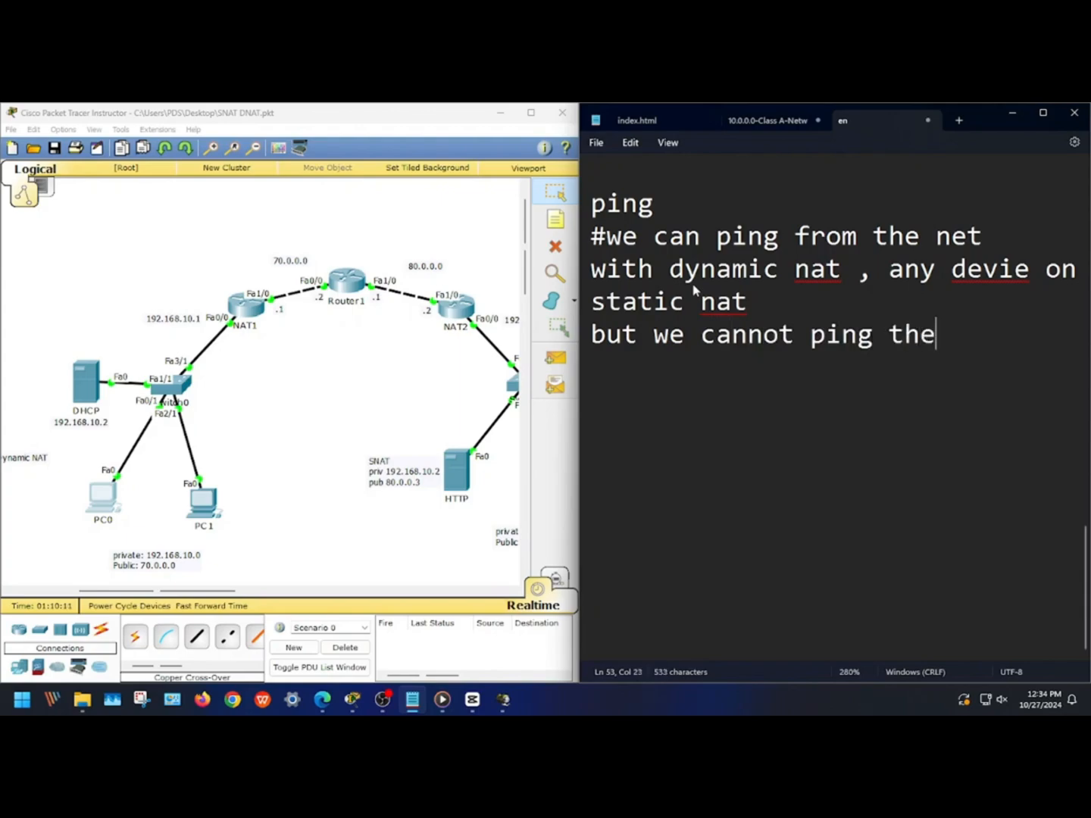
text(devices on th)
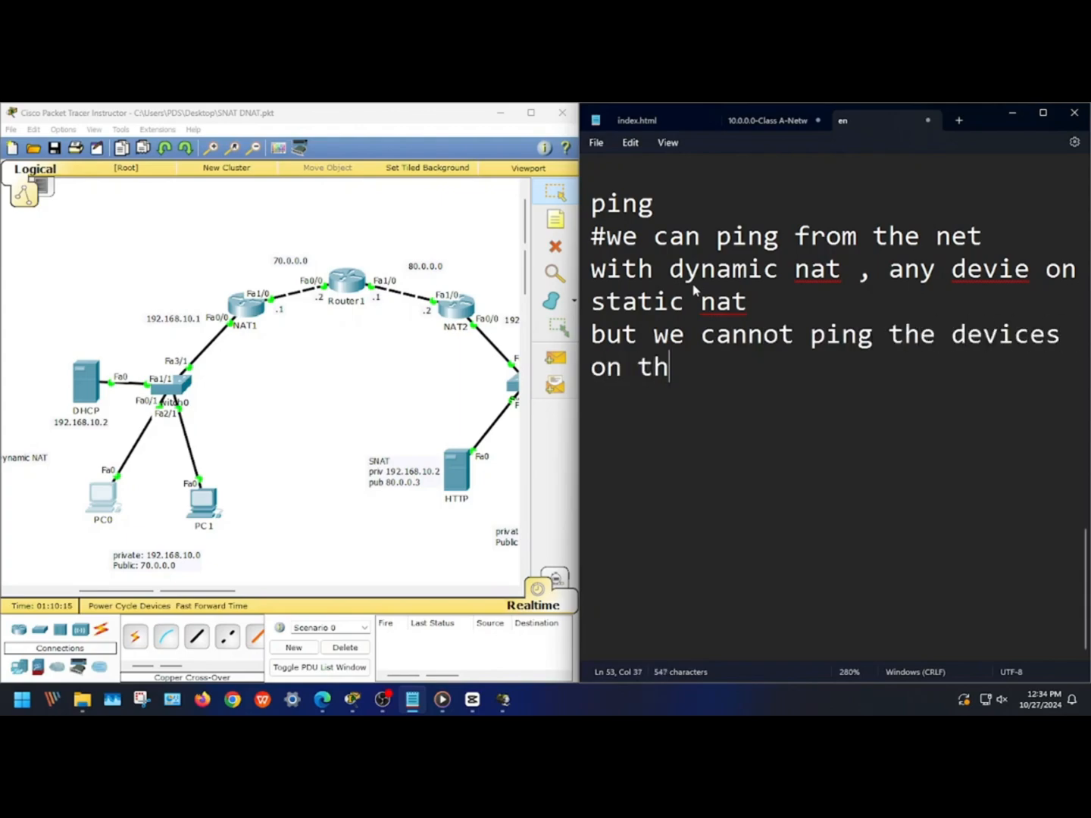
text(e staic nat)
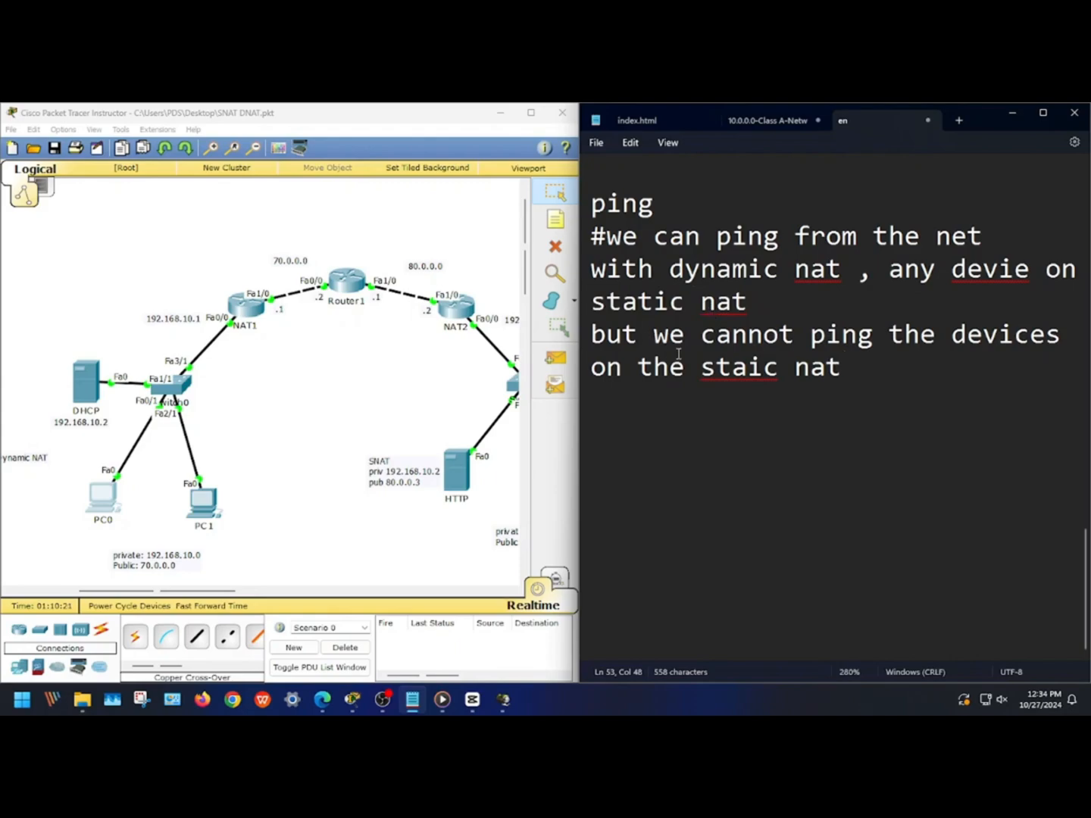
Step: Replace "staic" with "Dynamic" in the last note line and highlight the sentence beginning "but we cannot ping the devices"
drag(700, 368, 773, 377)
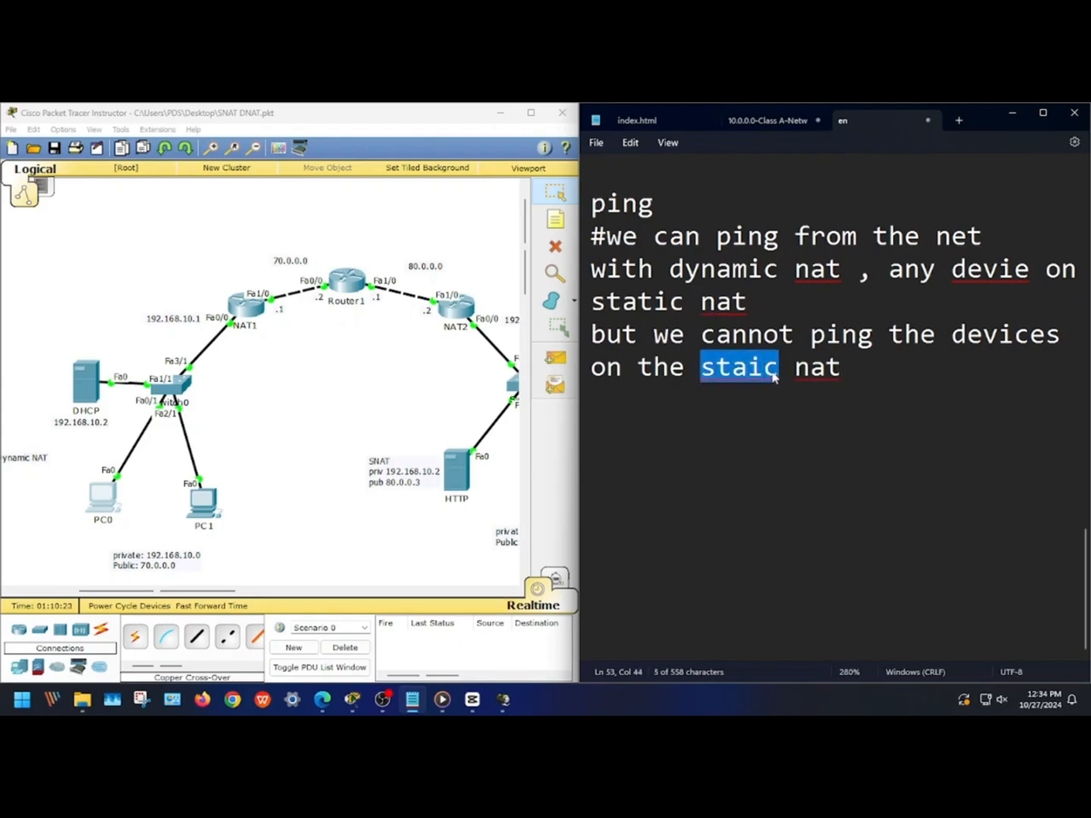
text(Dynamic)
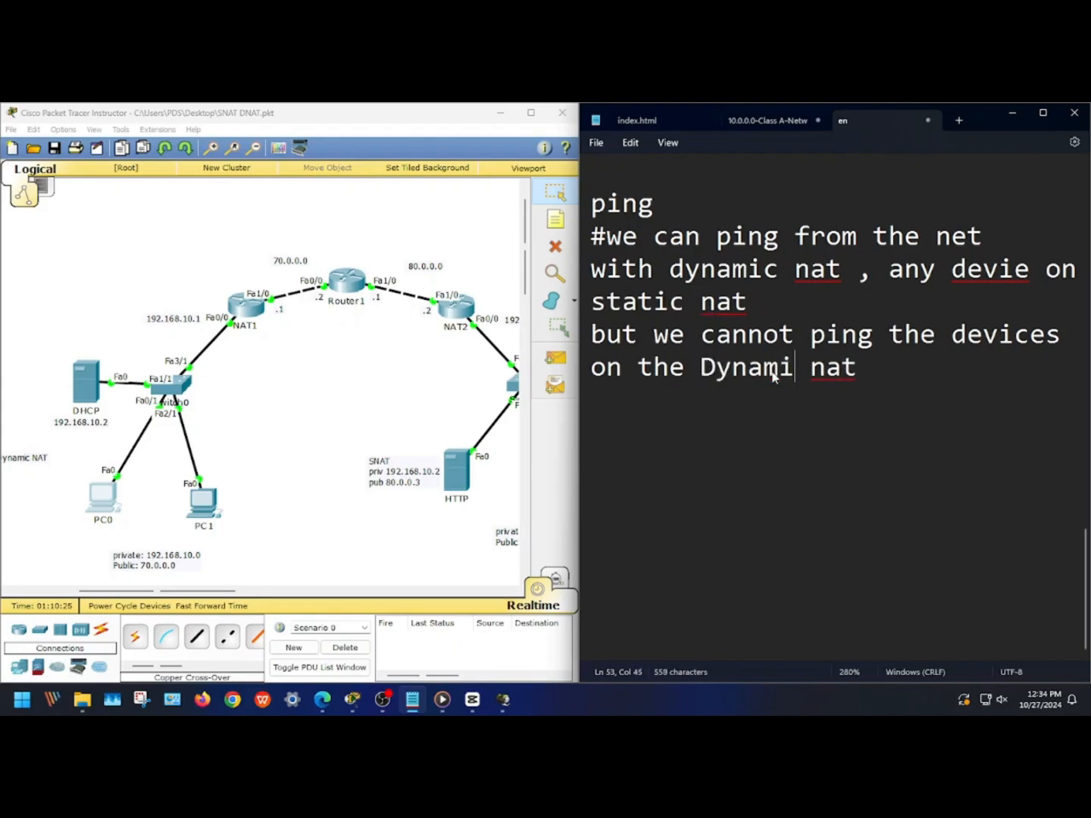
click(879, 371)
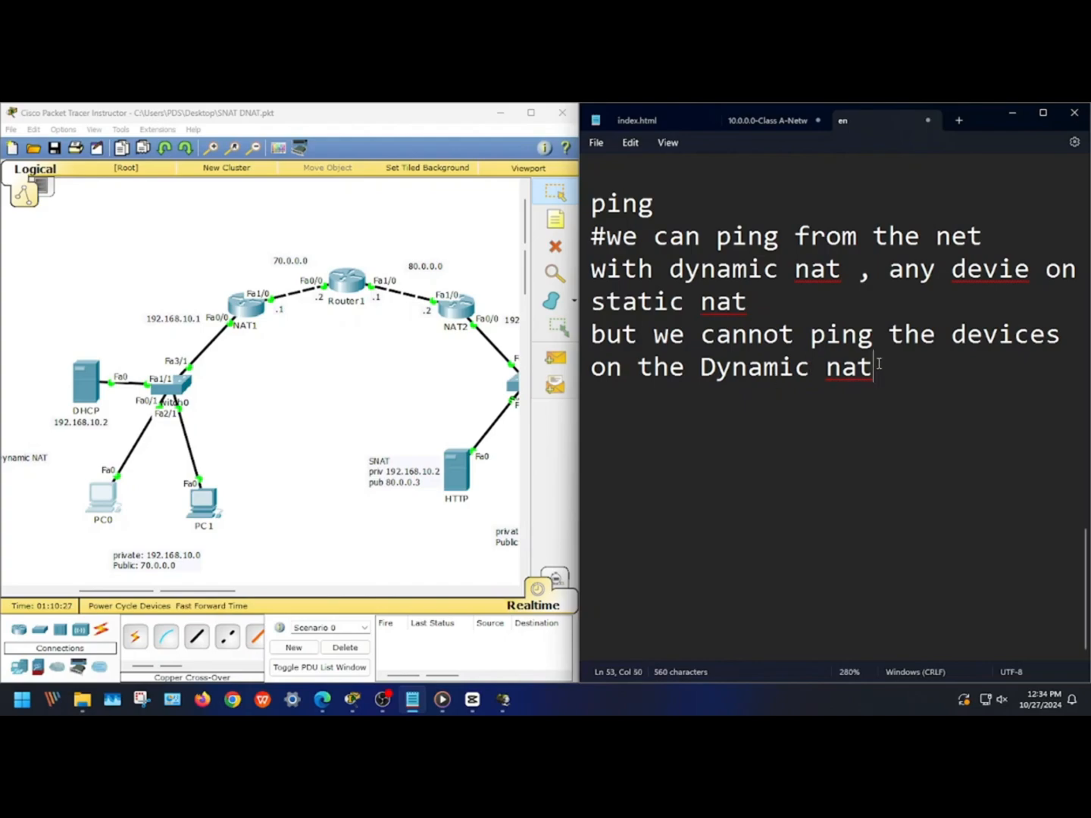
drag(883, 376, 588, 328)
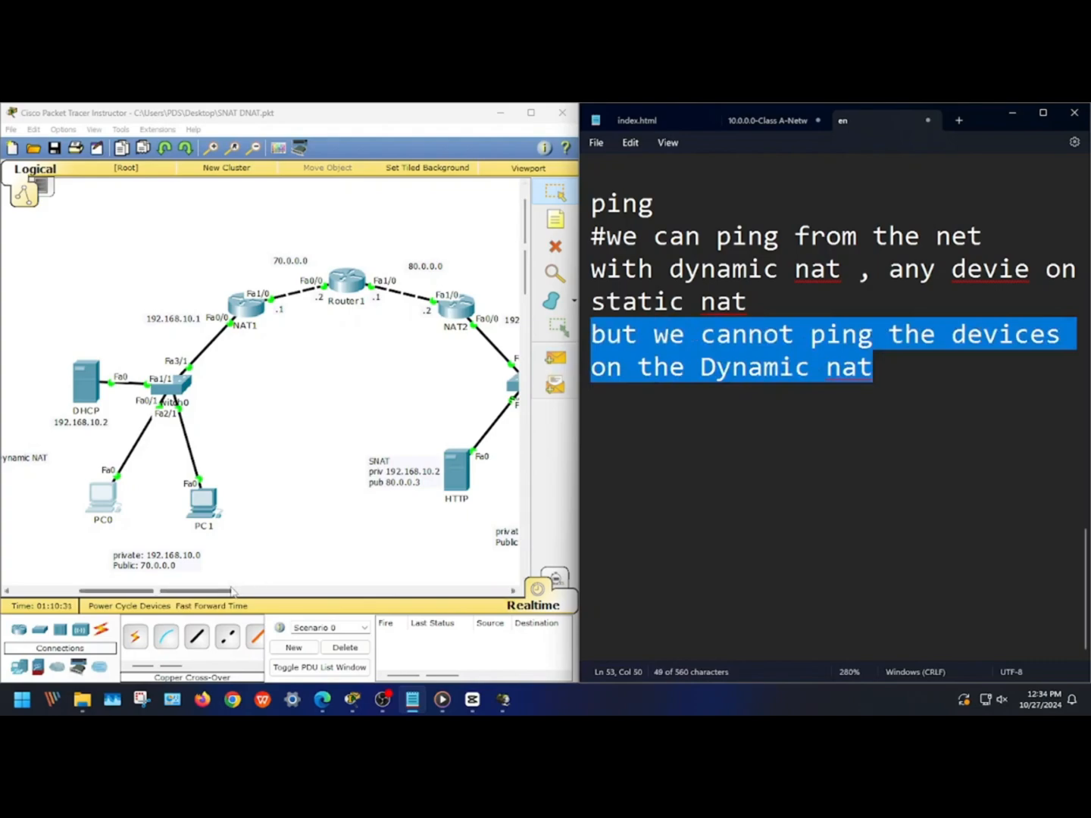
Step: Switch to Packet Tracer and send a simple PDU from the HTTP server to the DHCP server
drag(234, 591, 245, 592)
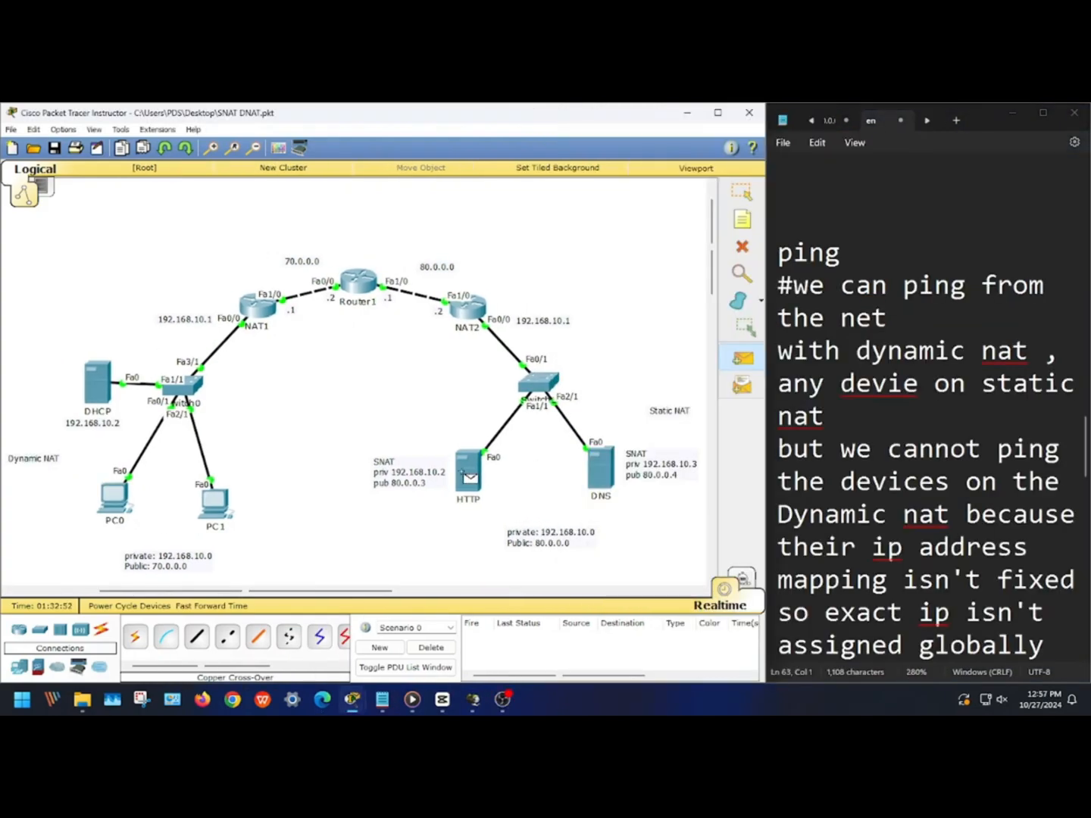
click(464, 471)
click(97, 382)
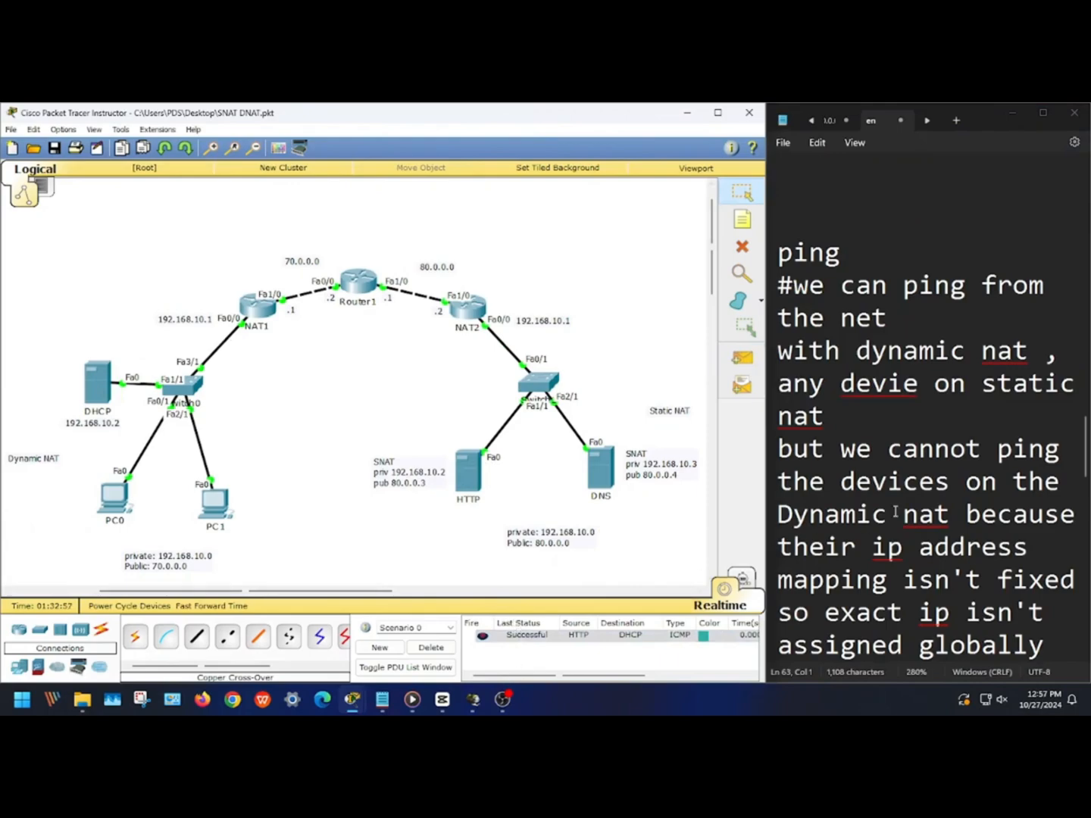
Step: Read through the Notepad question "So why was that successful?" and its answer about the shared local IP, highlighting each
scroll(895, 513, down, 1)
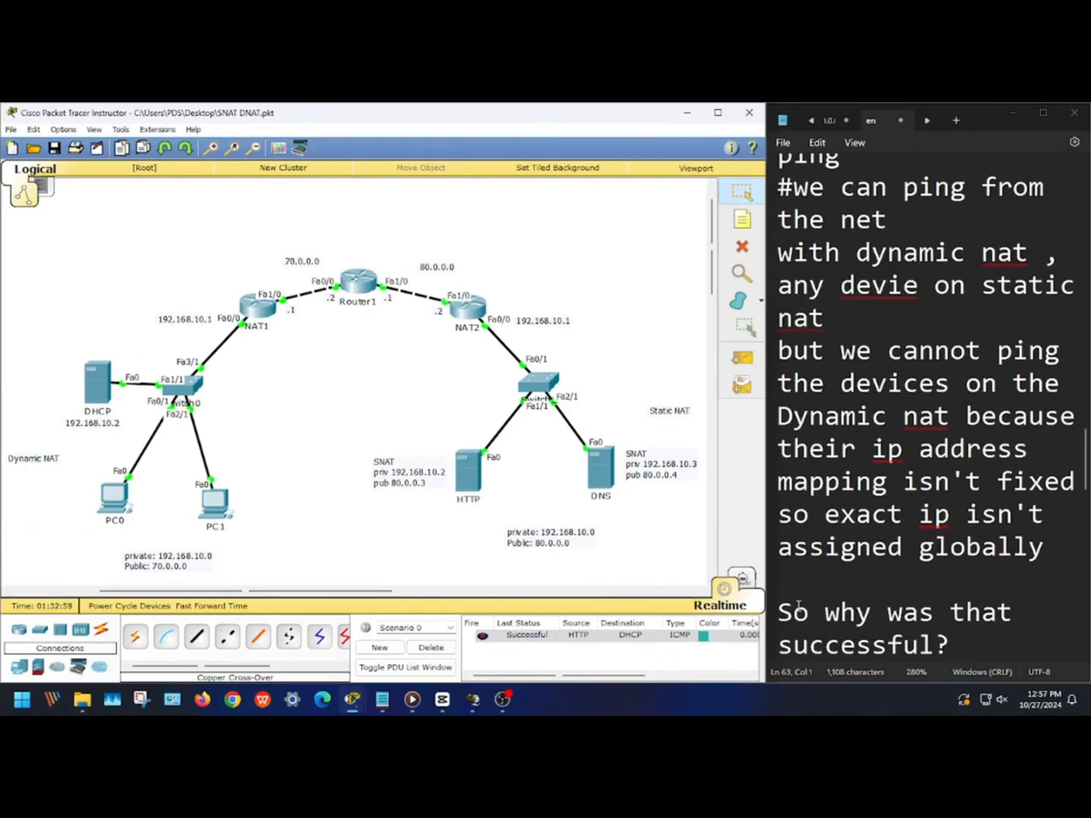
drag(781, 612, 949, 653)
scroll(978, 617, down, 2)
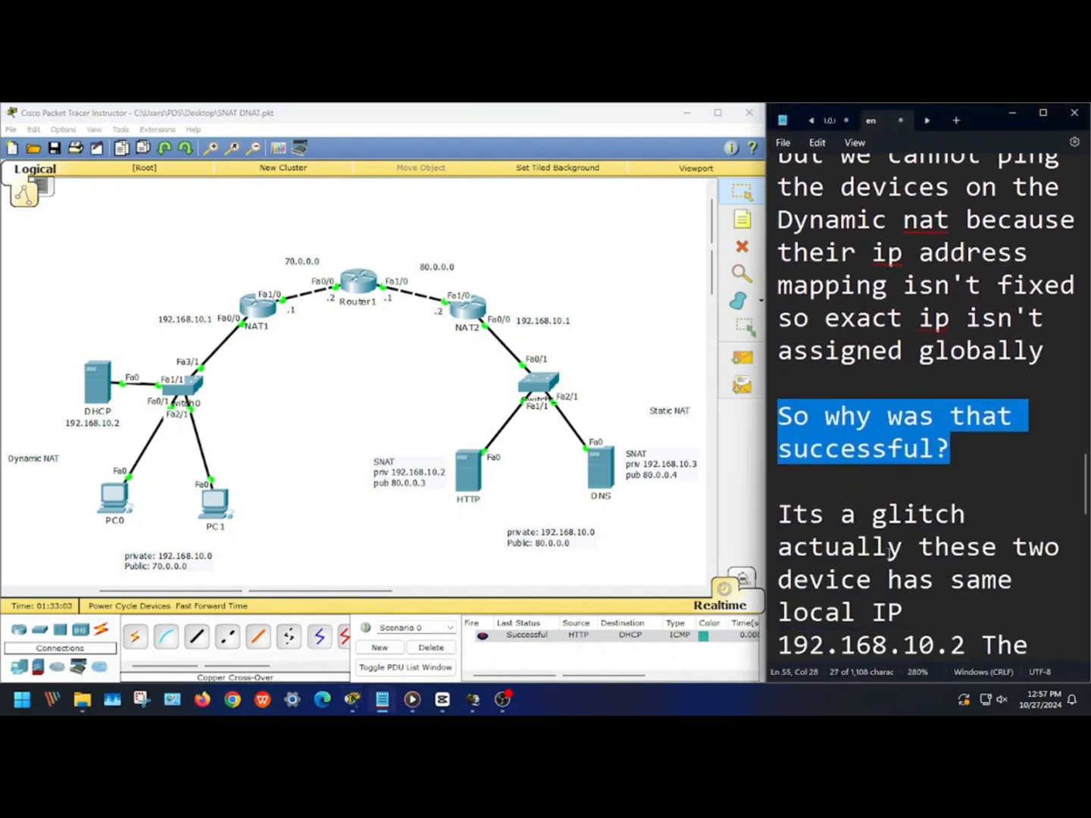
scroll(842, 533, down, 1)
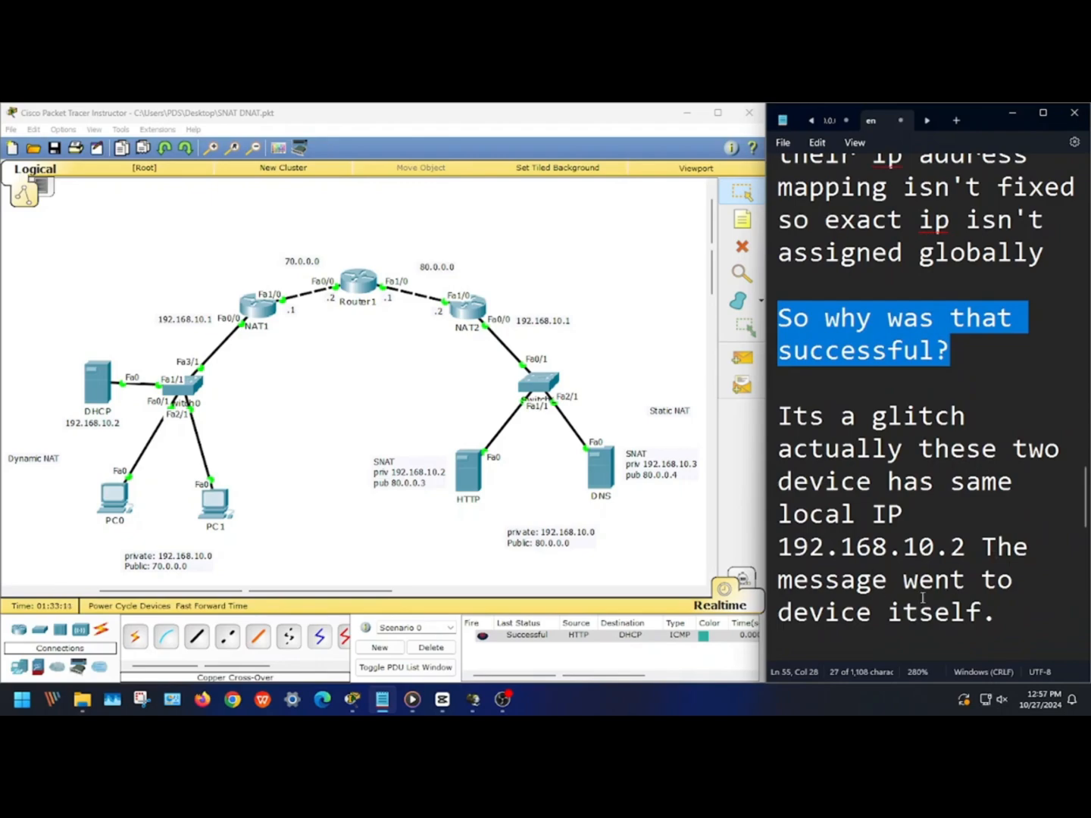
drag(1008, 619, 785, 430)
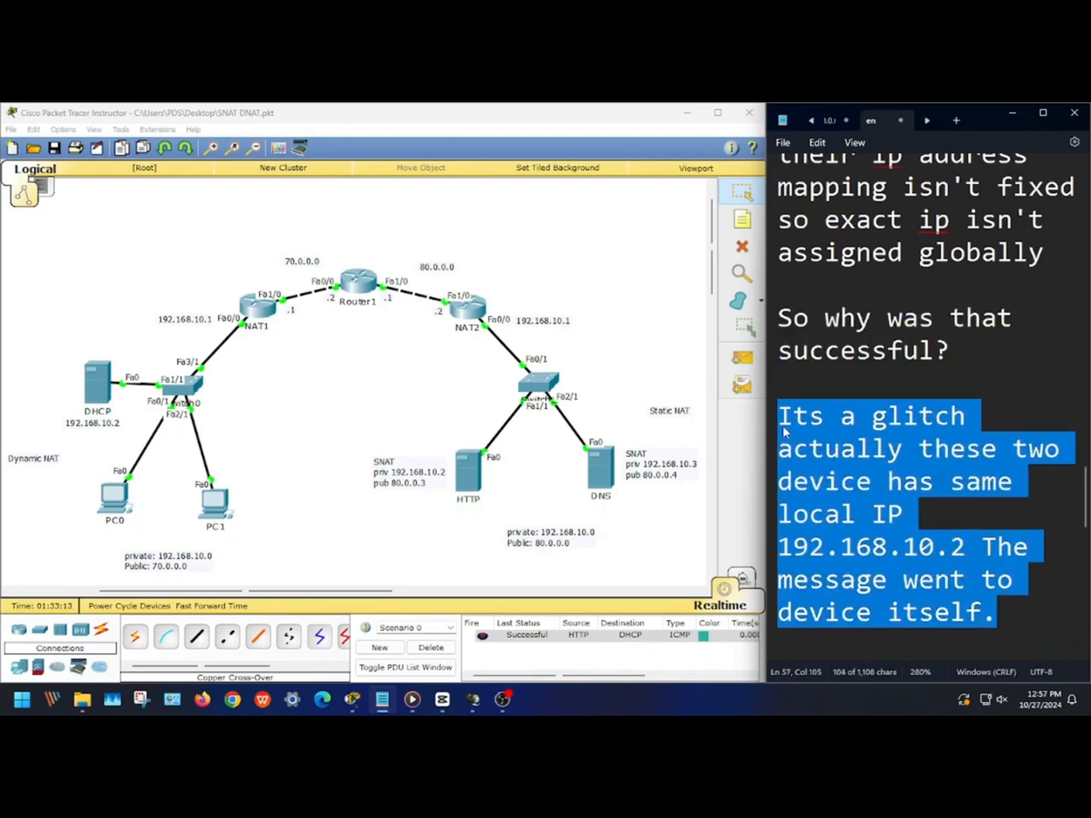
click(814, 643)
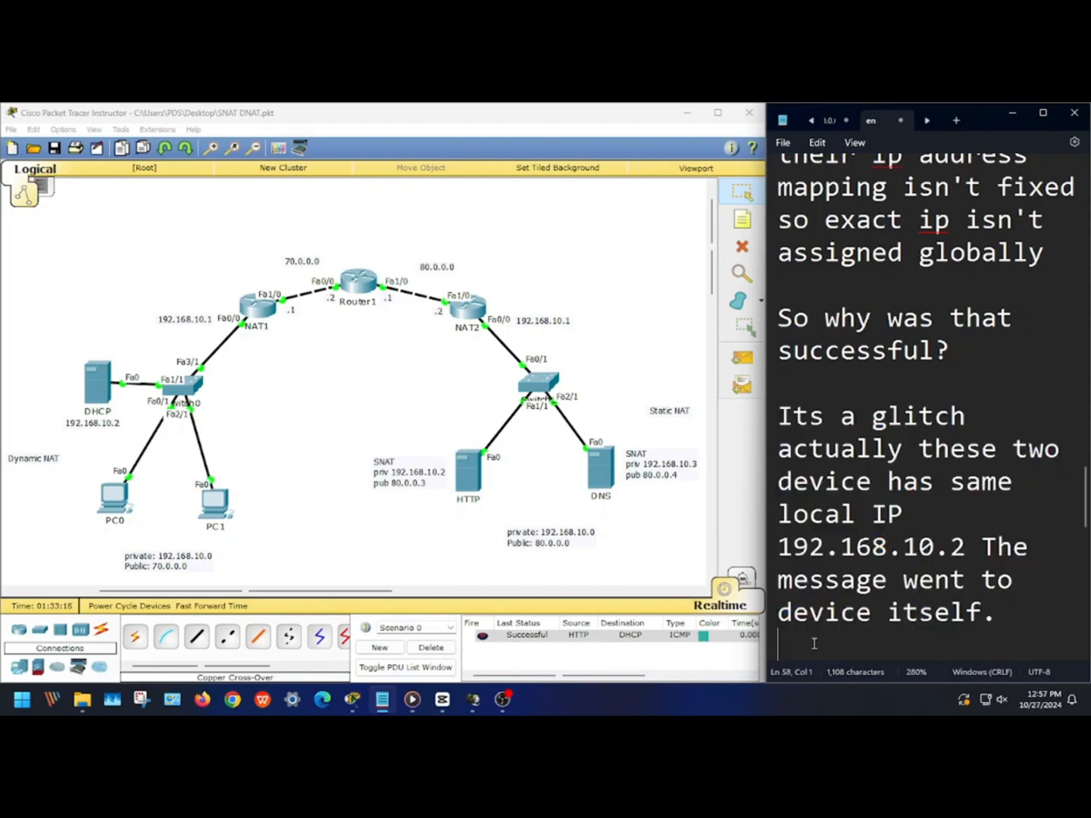
Step: Send a simple PDU from the HTTP server to PC0, and highlight the note question "Why is the last attempt successful?"
click(735, 368)
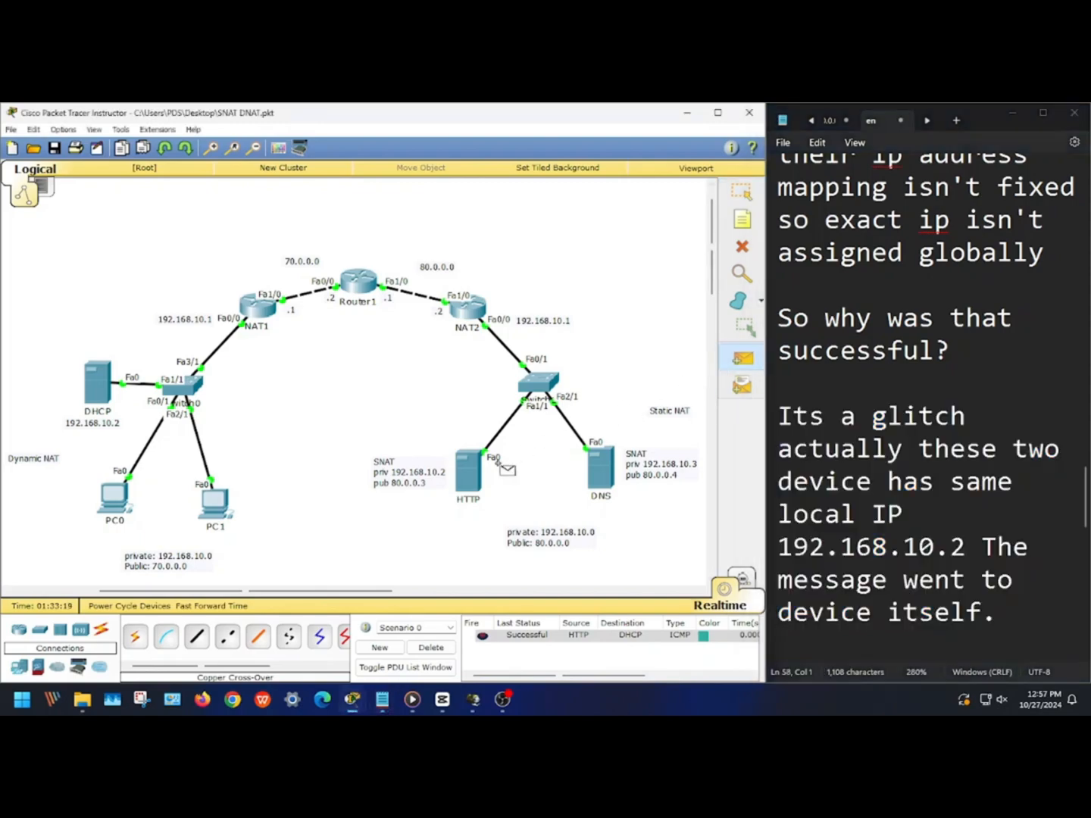
click(120, 500)
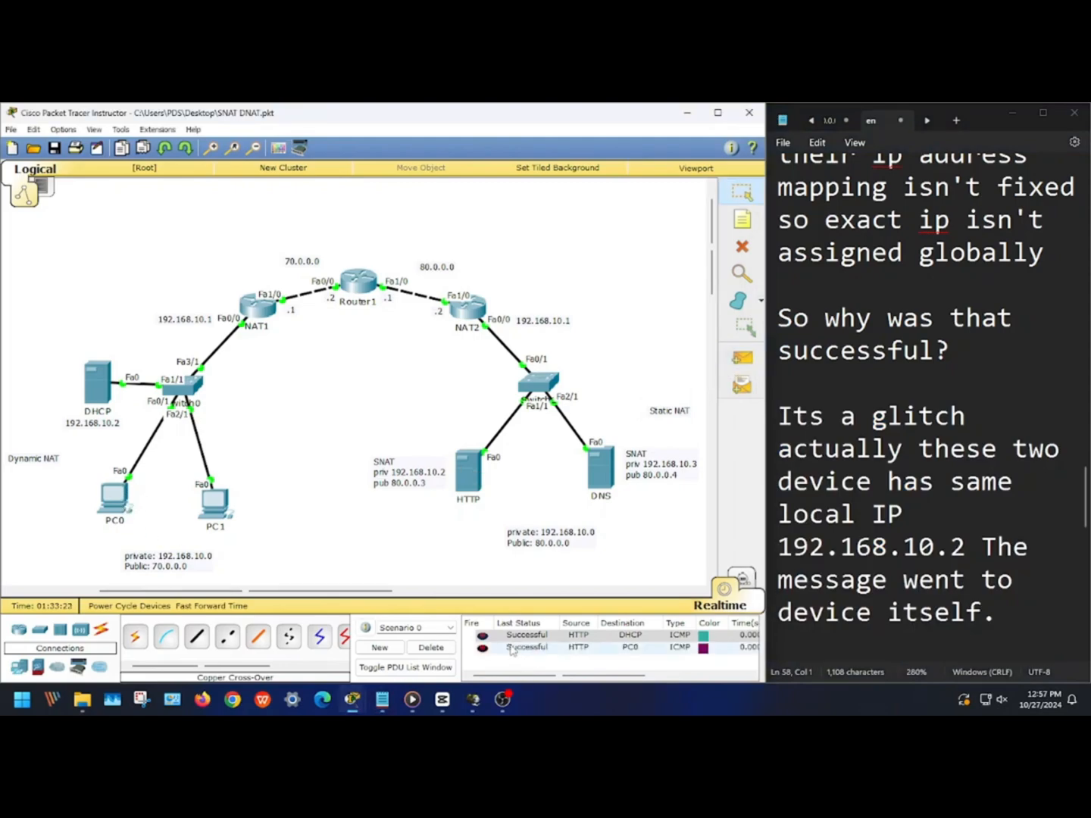
scroll(942, 567, down, 2)
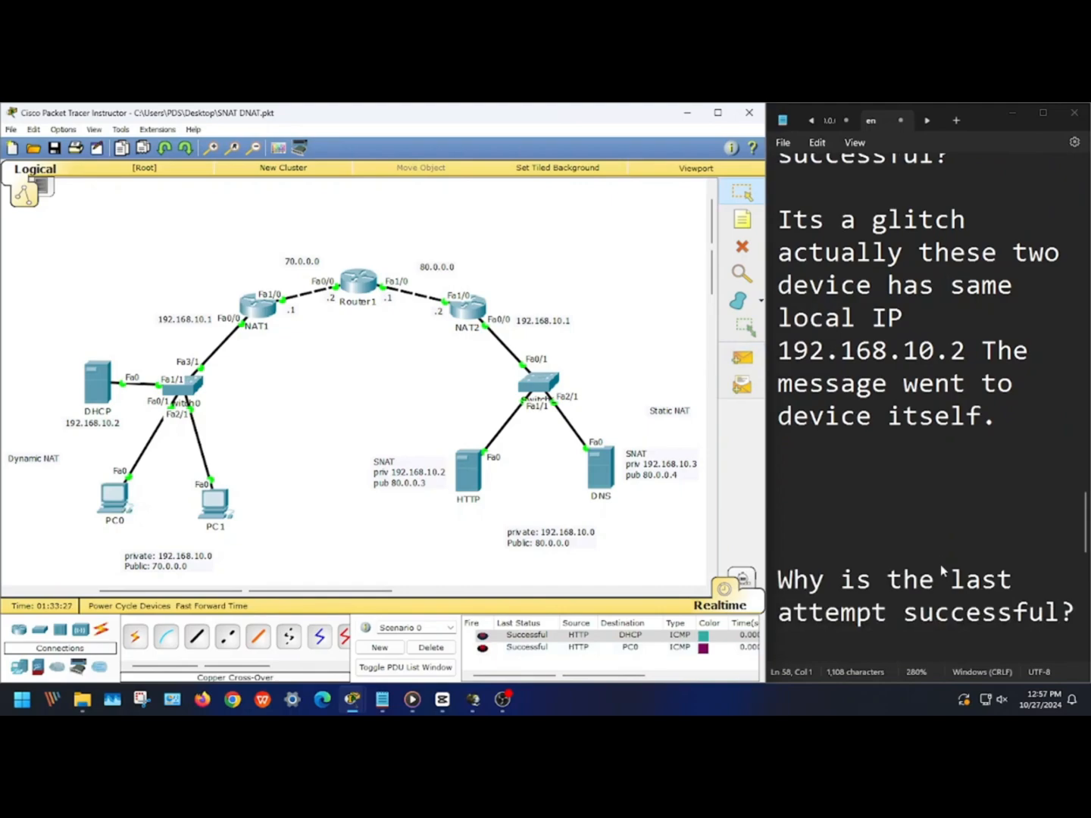
drag(779, 580, 1074, 626)
scroll(1019, 542, down, 2)
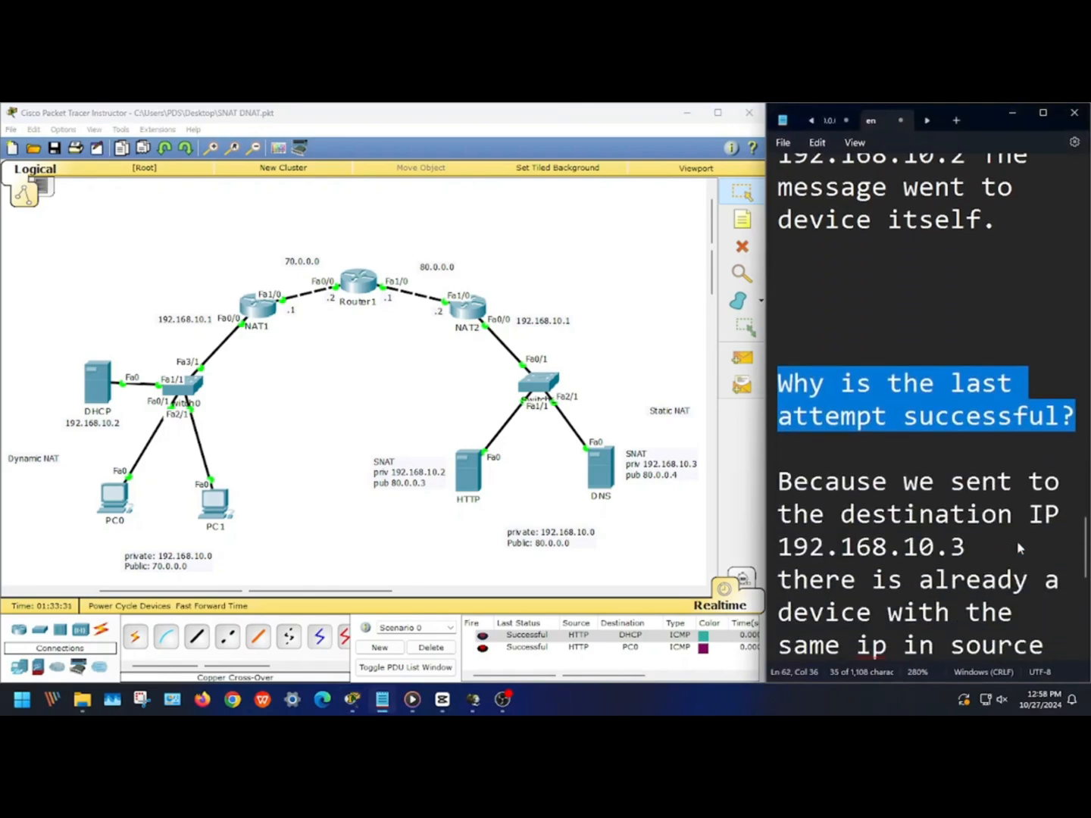
Step: Highlight the note passage about destination IP 192.168.10.3, check PC0's IP configuration against it, and close the PC0 window
scroll(1019, 542, down, 2)
scroll(1020, 547, down, 1)
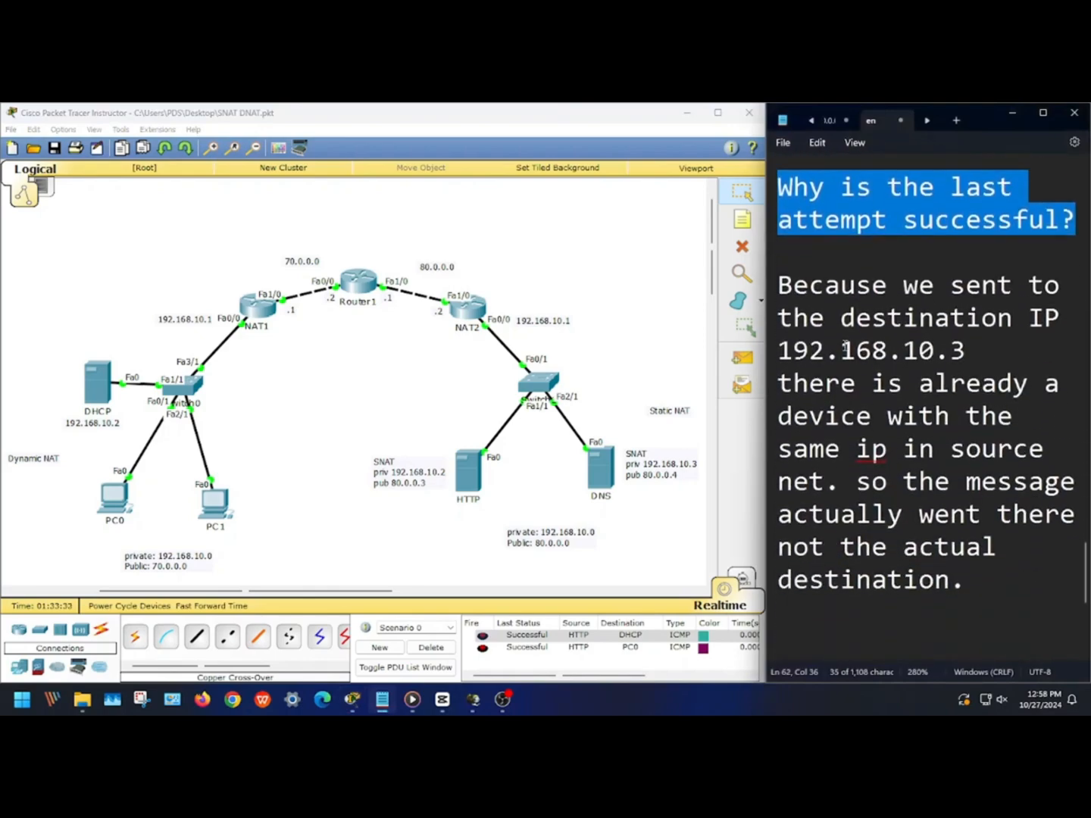
drag(778, 288, 944, 350)
click(117, 500)
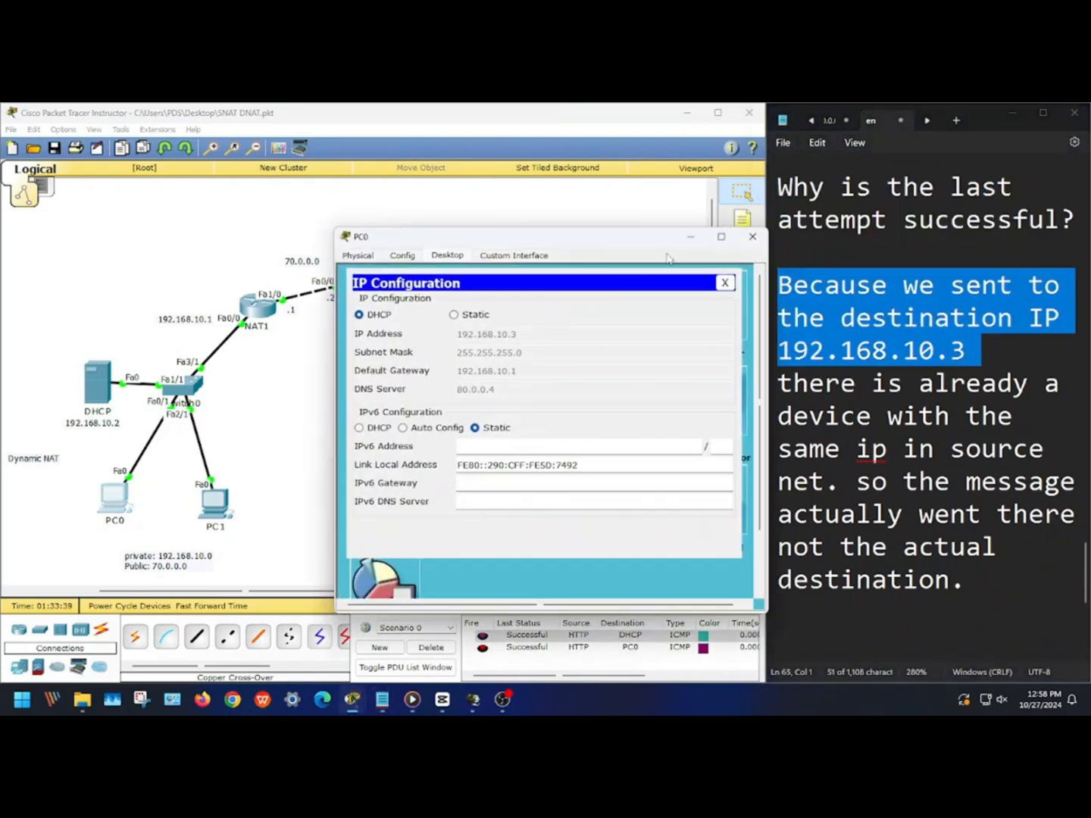
click(753, 236)
Step: Highlight and read the rest of the note on the duplicate IP in the source net and where the message went
click(780, 385)
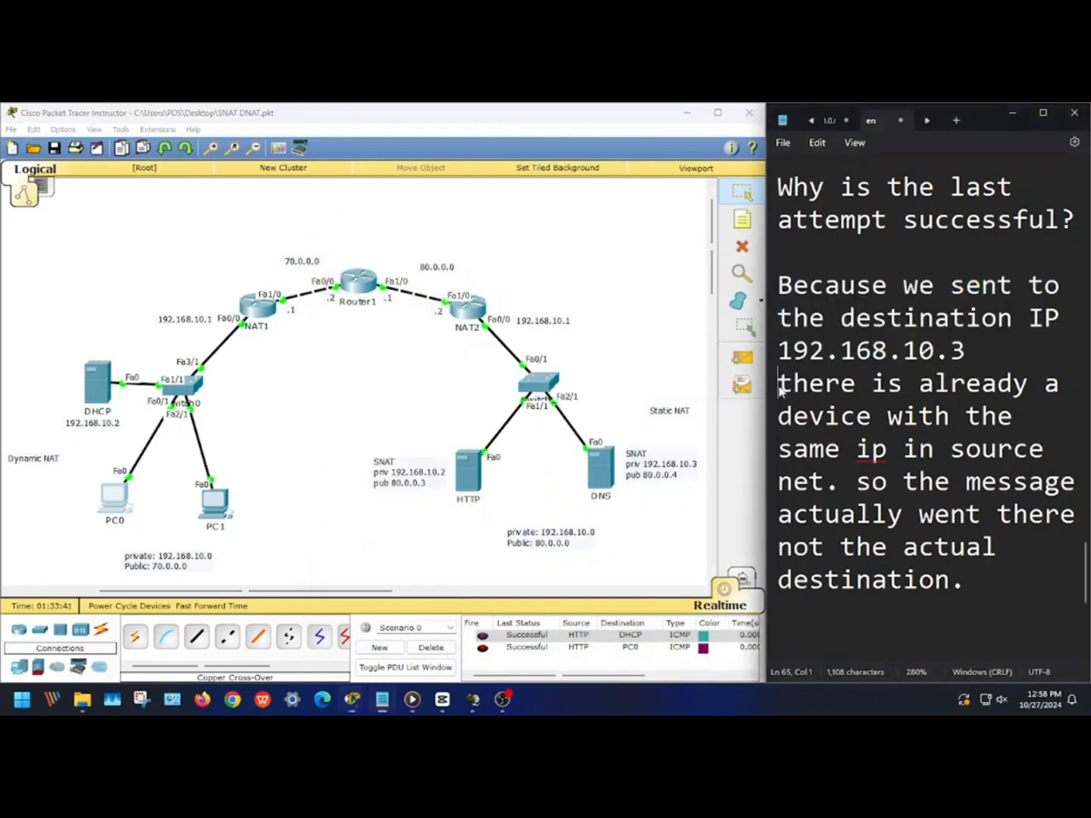
drag(780, 388, 829, 494)
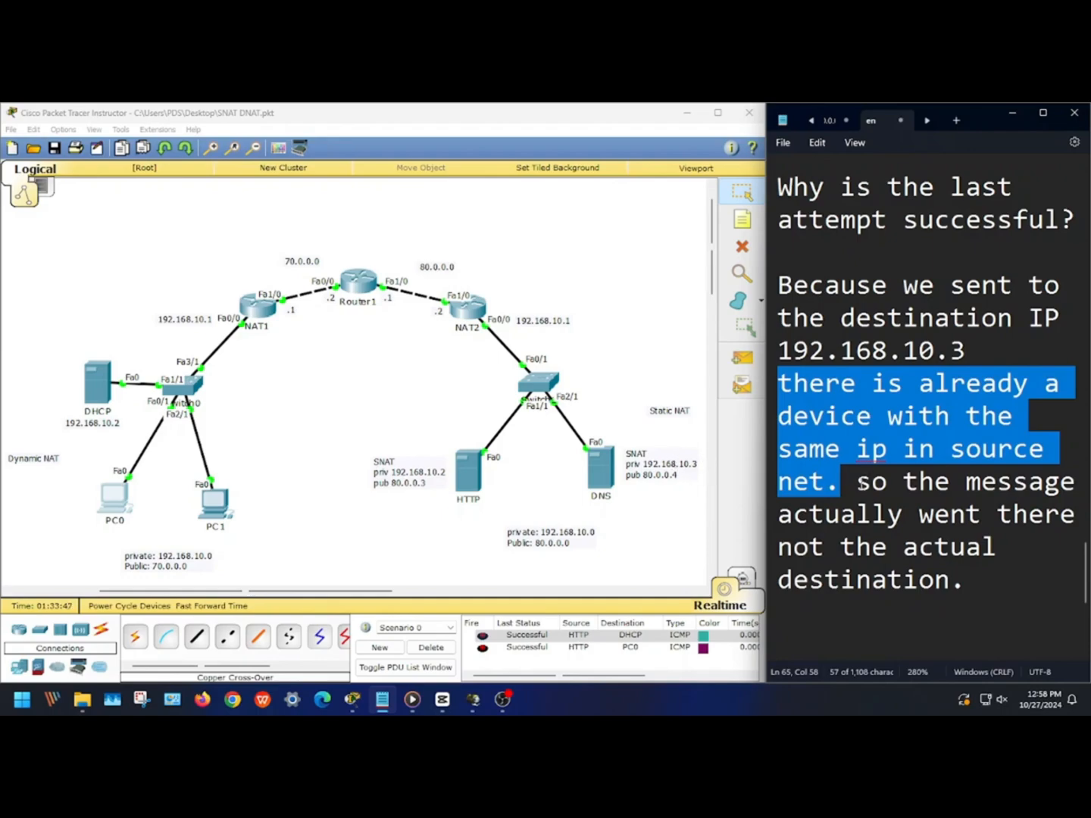
drag(857, 483, 983, 583)
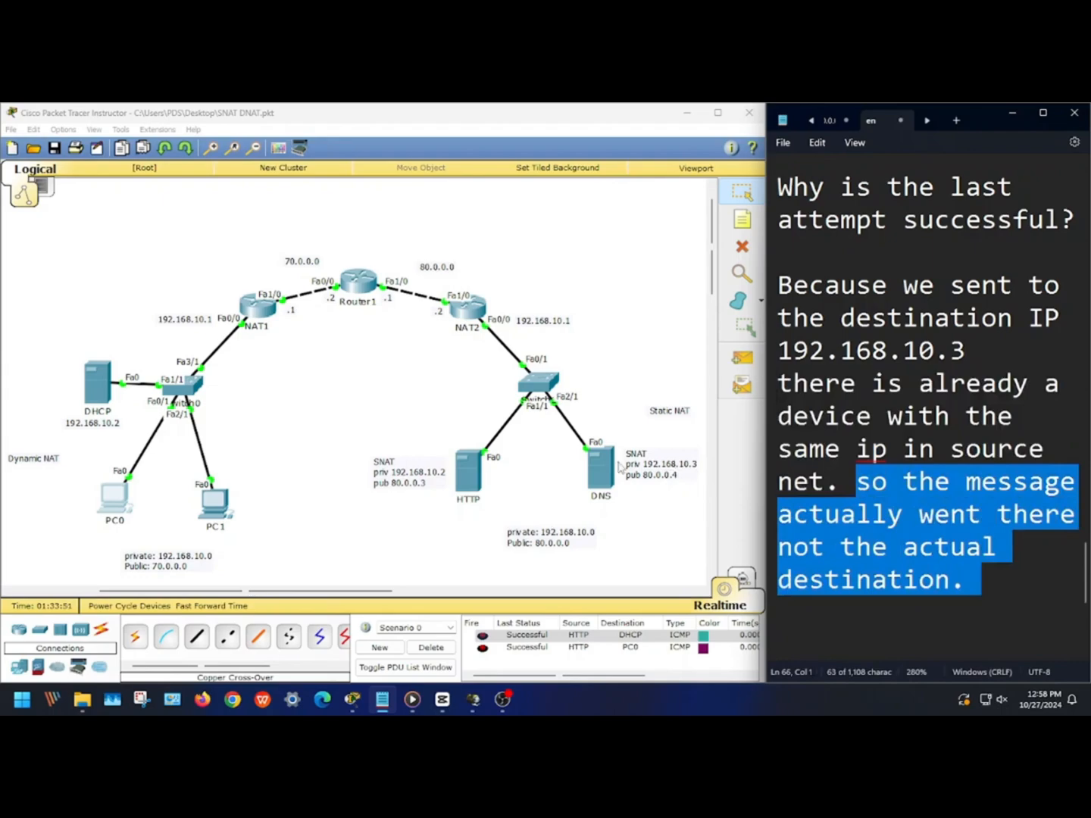
scroll(901, 568, down, 1)
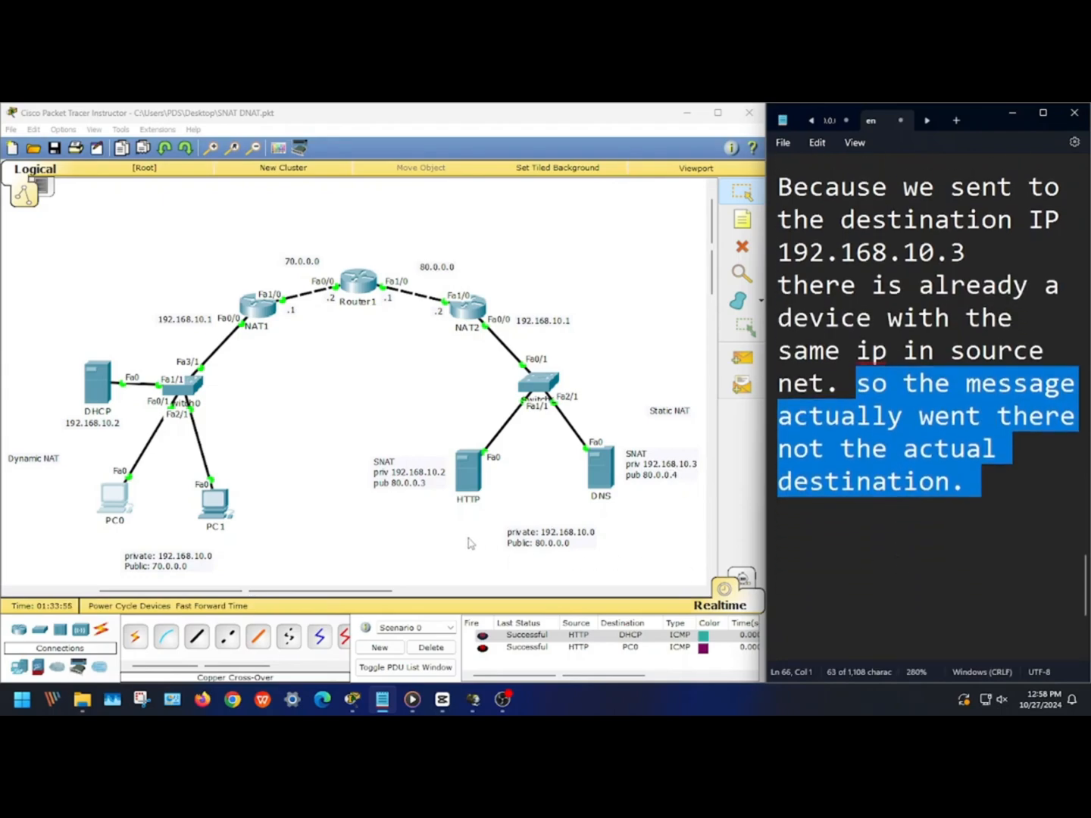
Step: Send a simple PDU from the DNS server to PC1
click(505, 494)
click(741, 359)
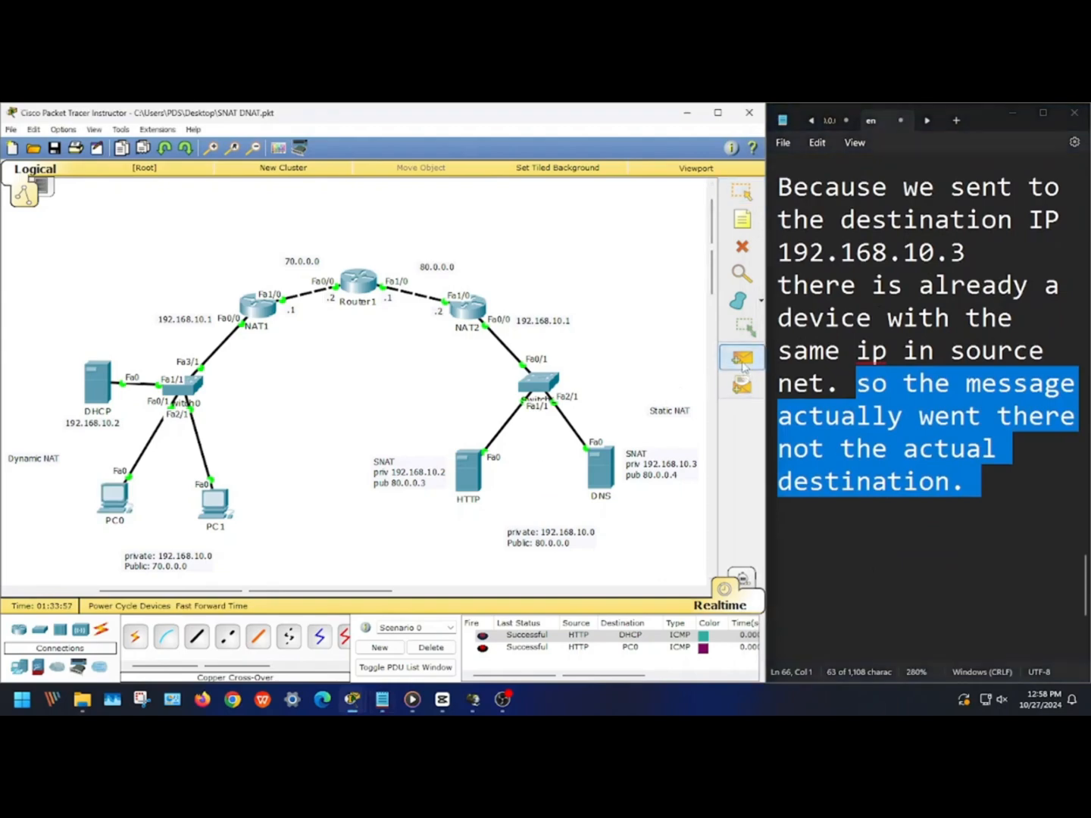
click(604, 465)
click(219, 501)
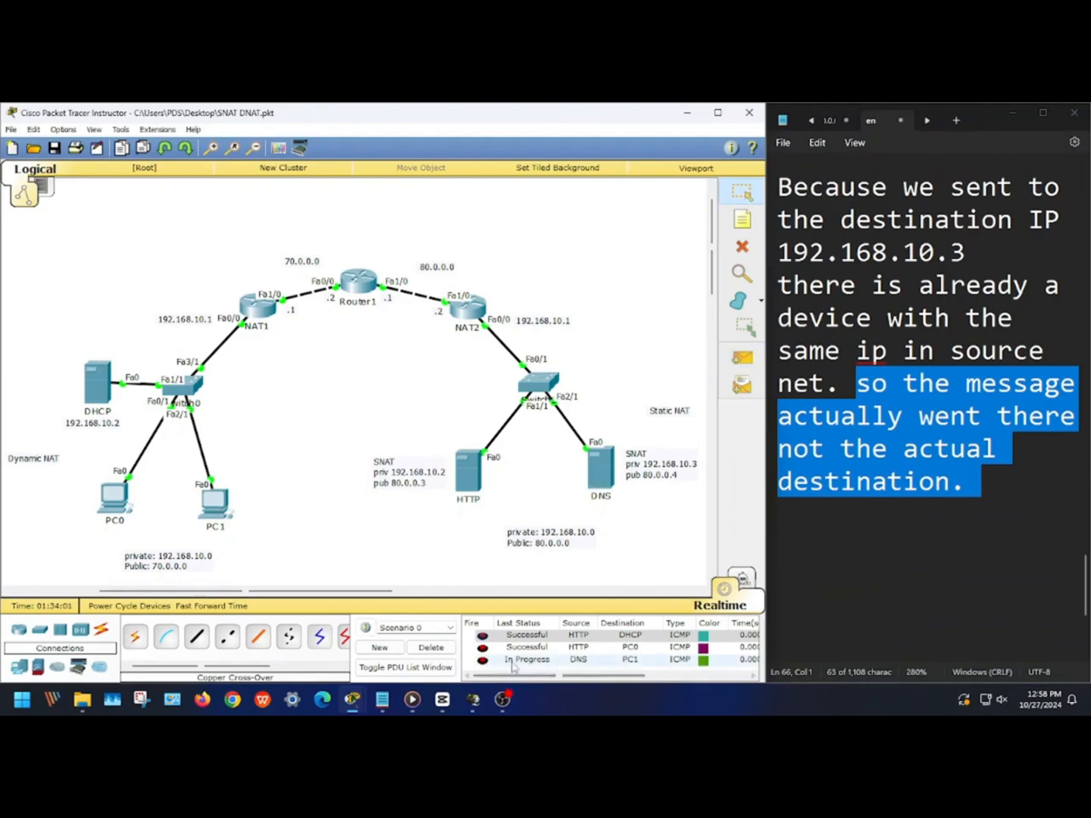
Step: Highlight the note paragraph beginning "This failed because the local destination address", and open PC1's window to check its IP configuration
scroll(853, 569, down, 3)
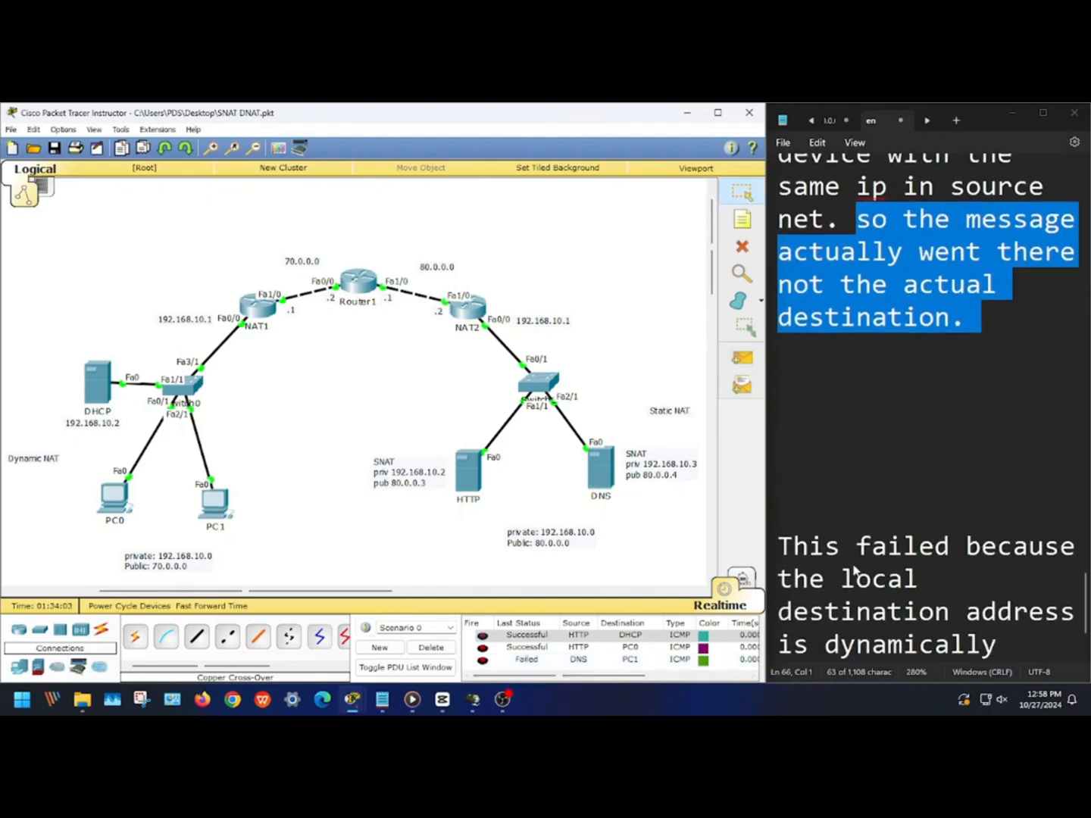
click(817, 454)
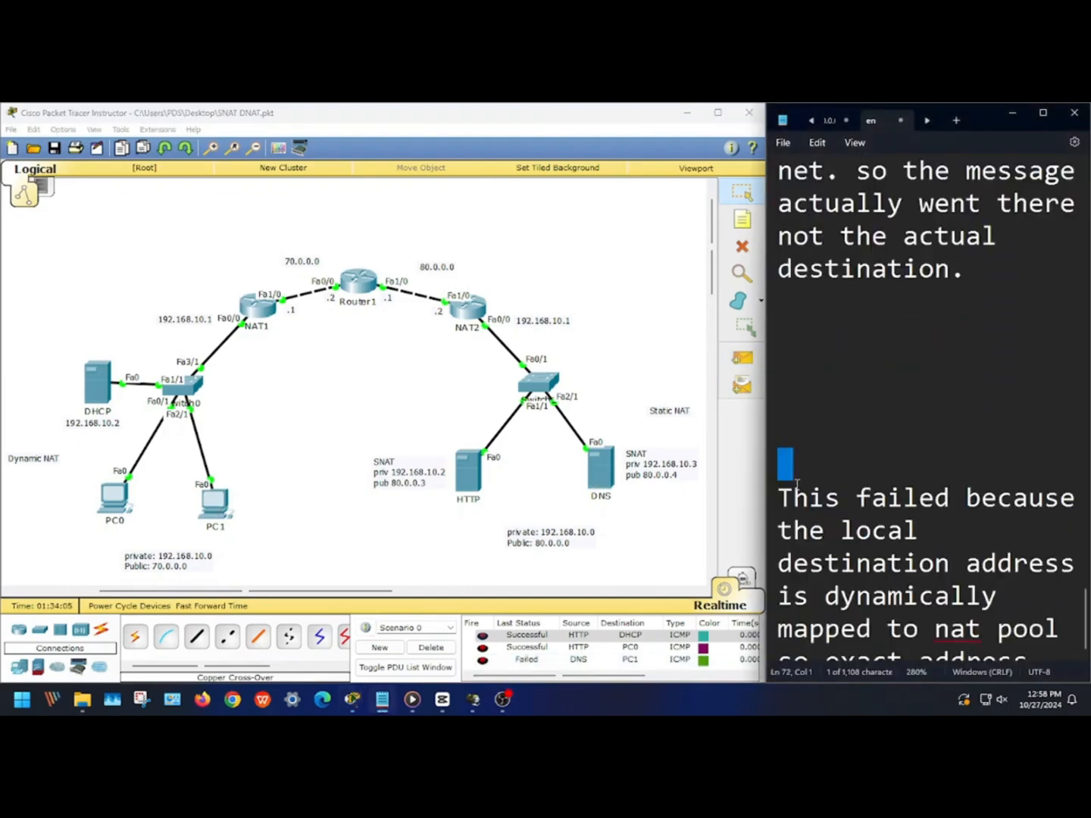
drag(779, 498, 778, 447)
click(1009, 634)
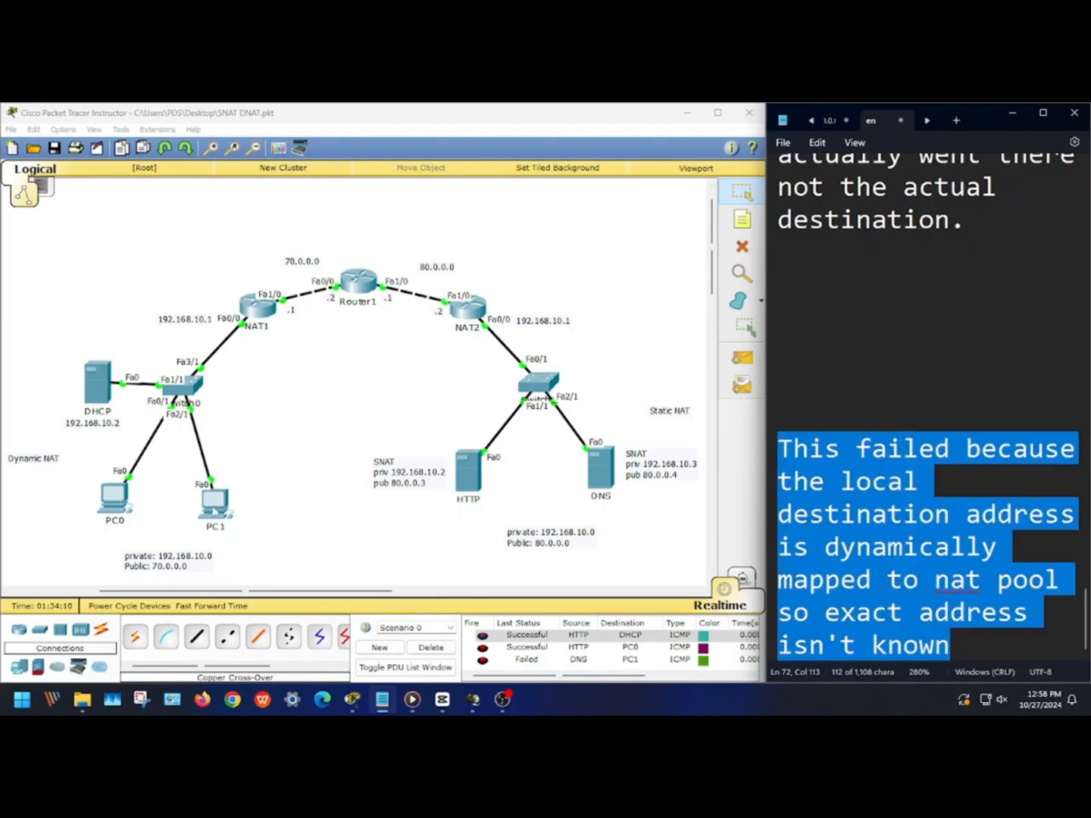
click(214, 512)
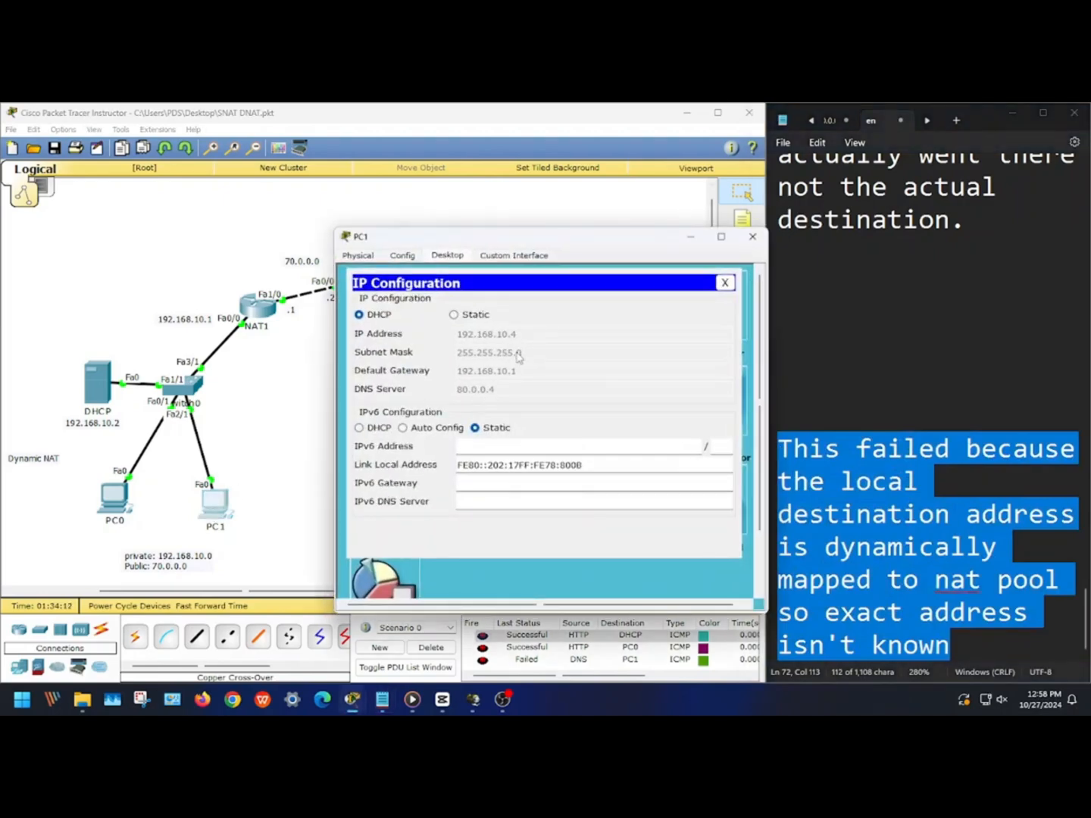